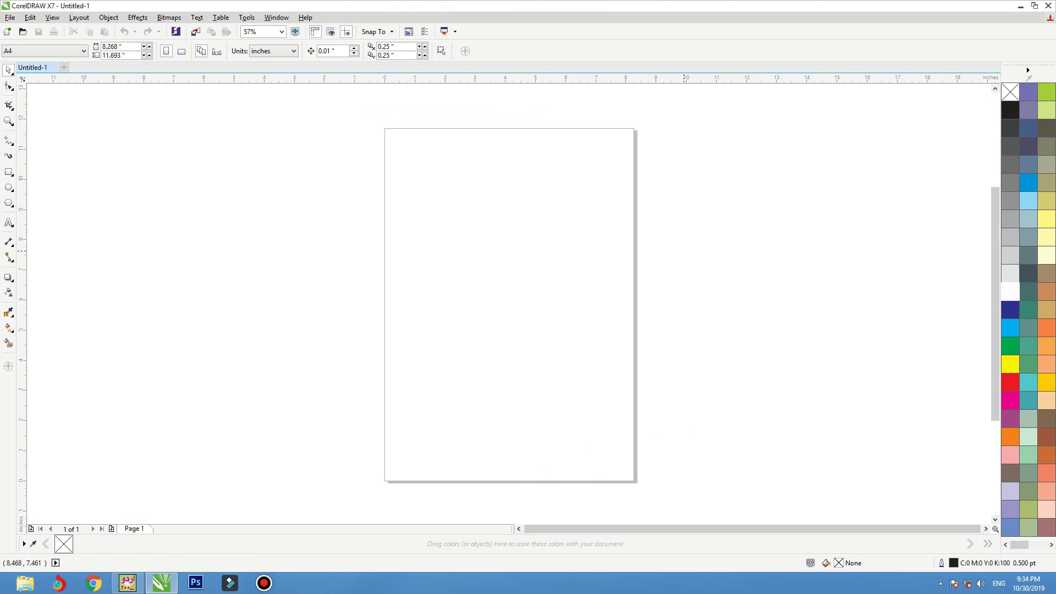
- Set the A4 page to landscape and draw a rectangle sized exactly 9.0 by 4.0 inches
left_click(181, 50)
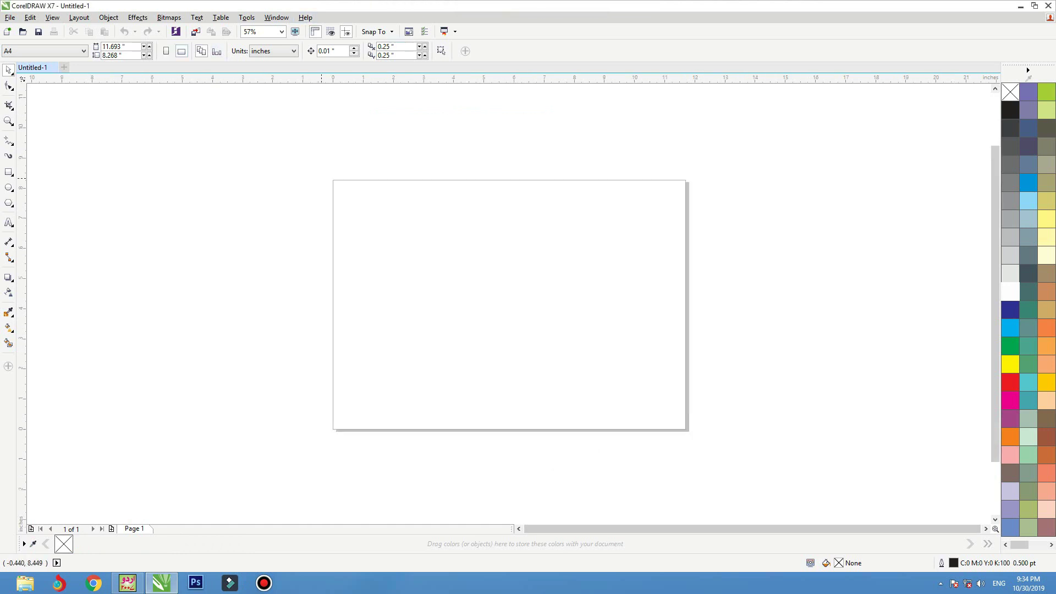
left_click_drag(290, 195, 799, 425)
key("F6")
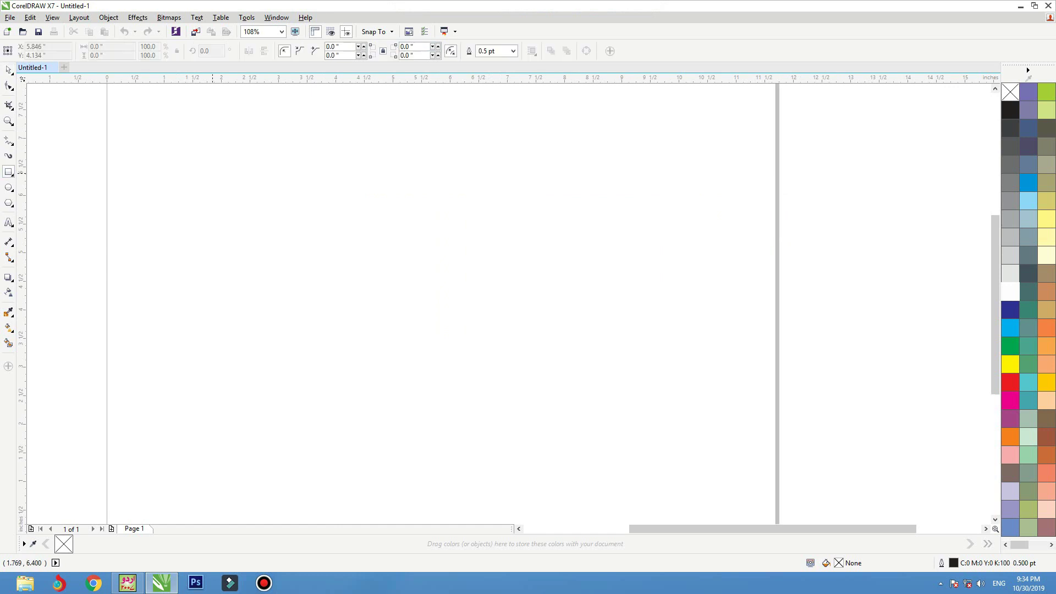
left_click_drag(204, 172, 690, 399)
left_click(104, 46)
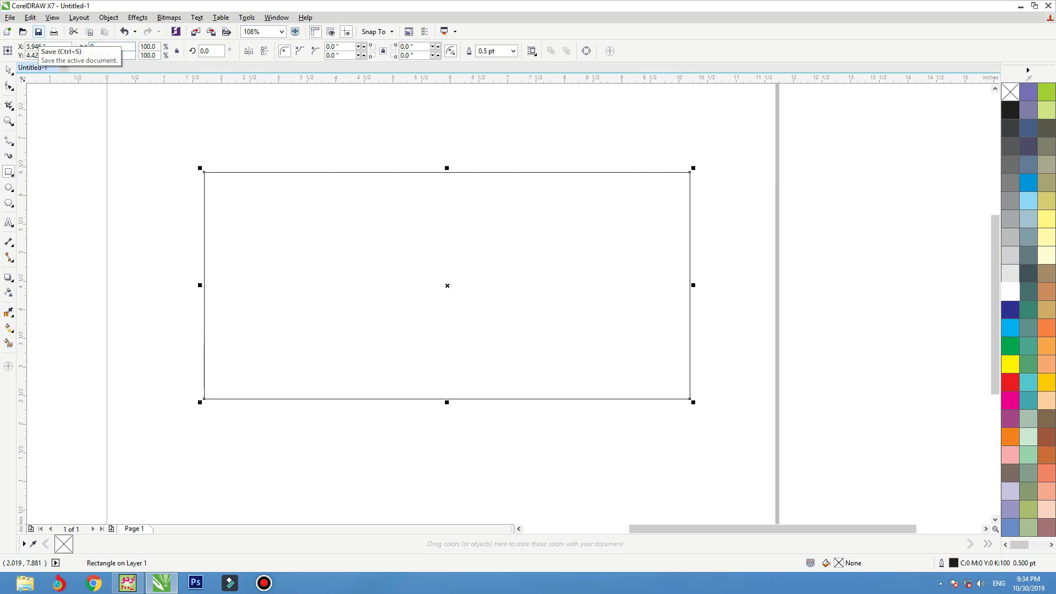
key("Return")
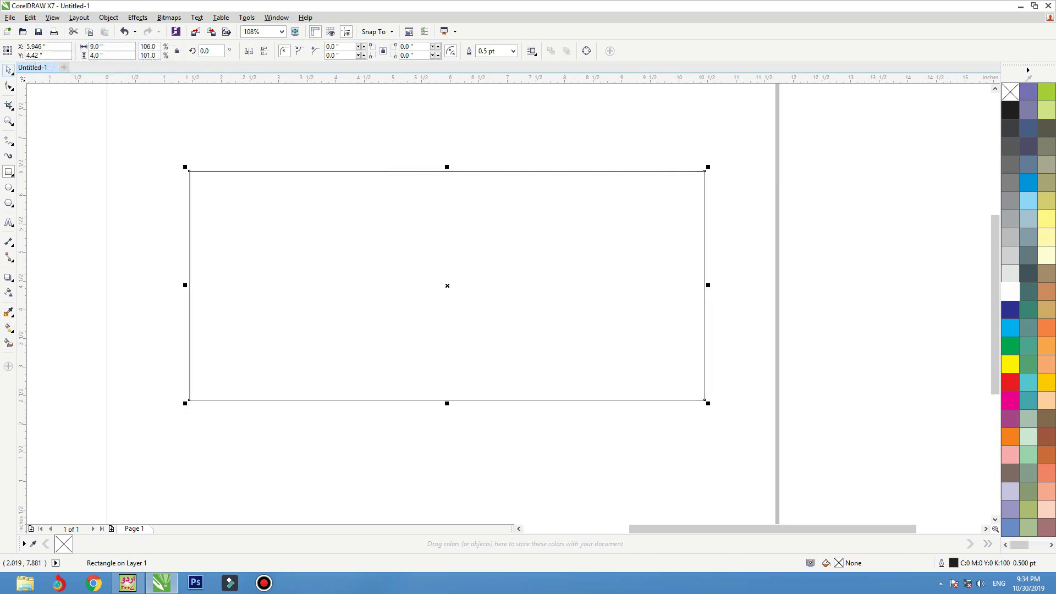
left_click(9, 69)
- Fill the rectangle with a vertical gradient from dark red C31 M100 Y100 K45 at top to bright red
left_click(1010, 382)
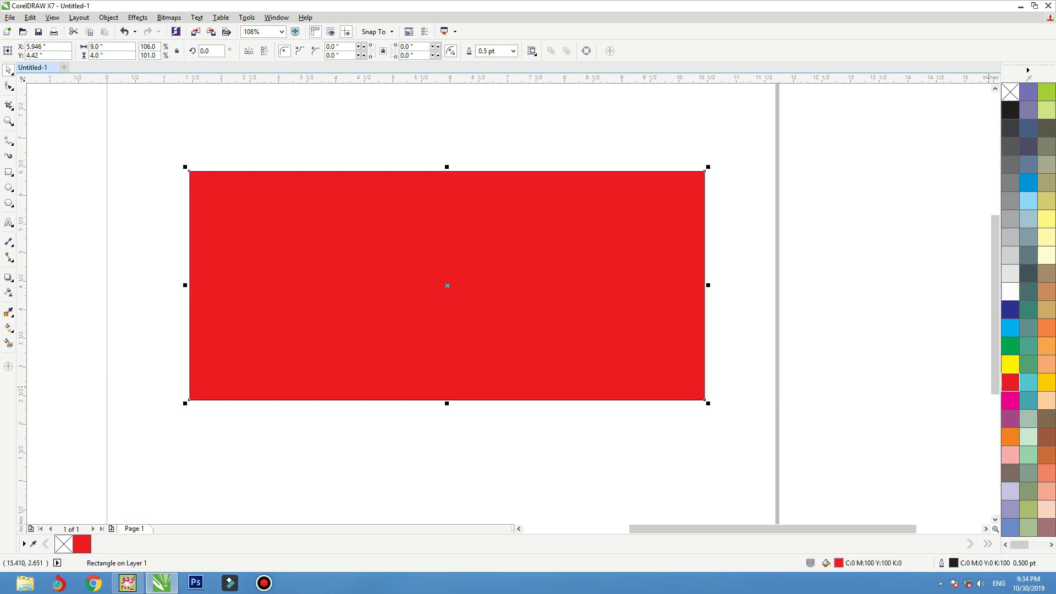
key("Escape")
key("Tab")
left_click(11, 280)
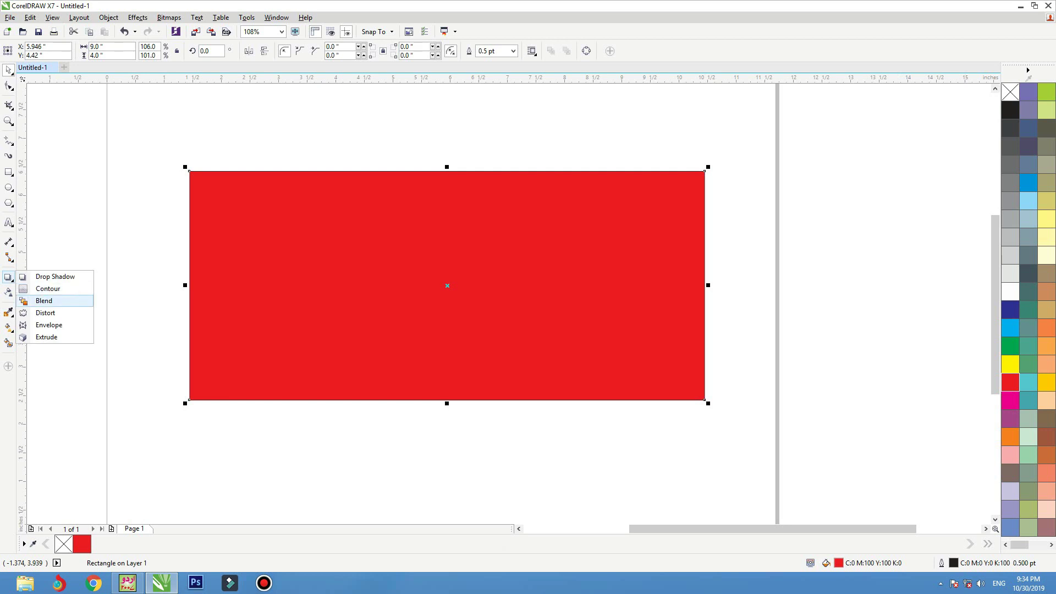
left_click(9, 313)
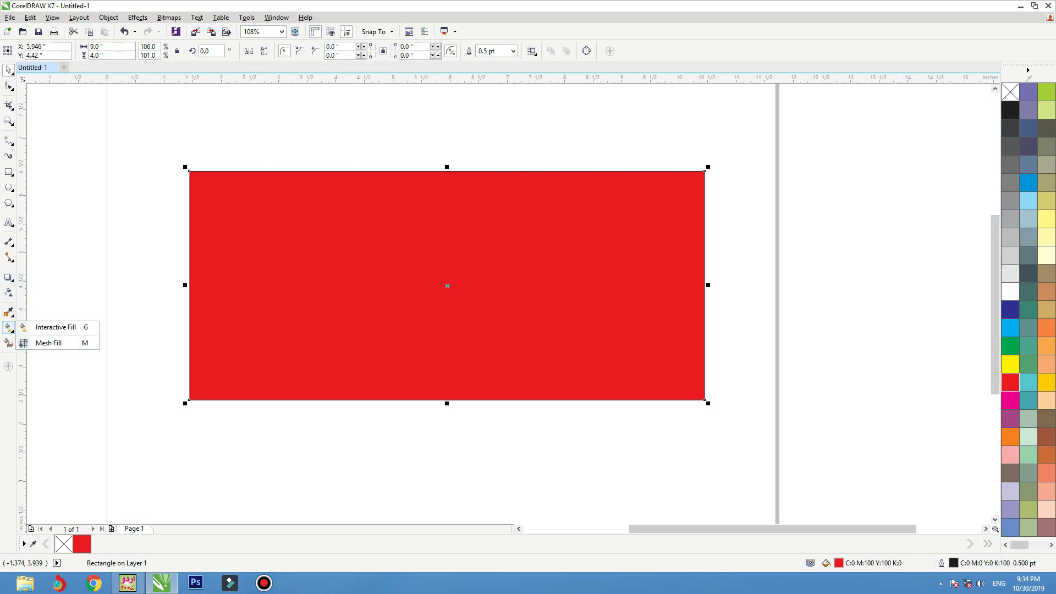
left_click(55, 327)
left_click_drag(447, 393, 446, 187)
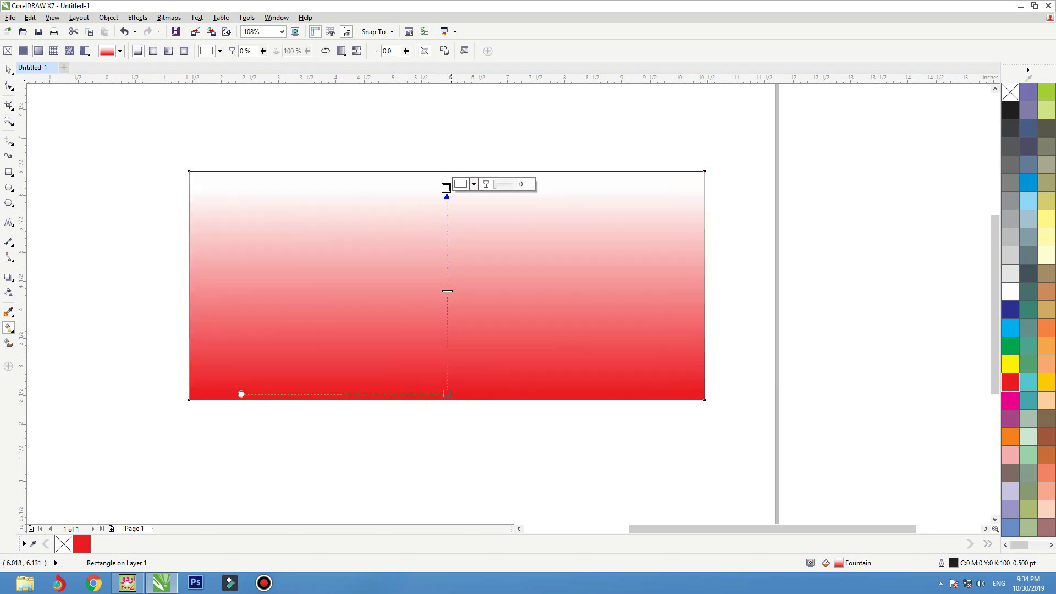
left_click(464, 184)
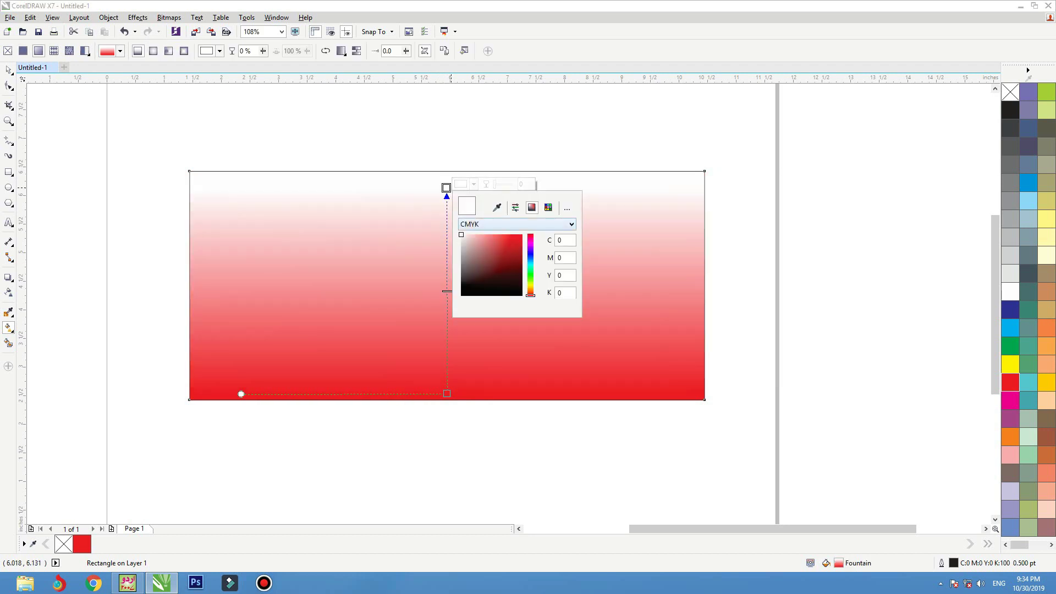
left_click_drag(512, 238, 517, 265)
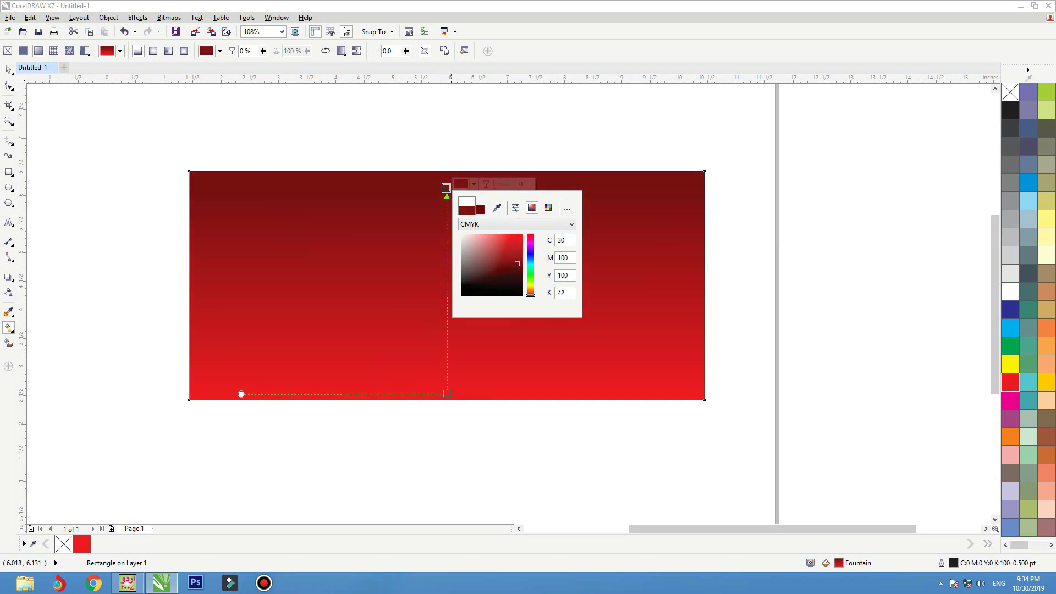
left_click_drag(517, 263, 516, 265)
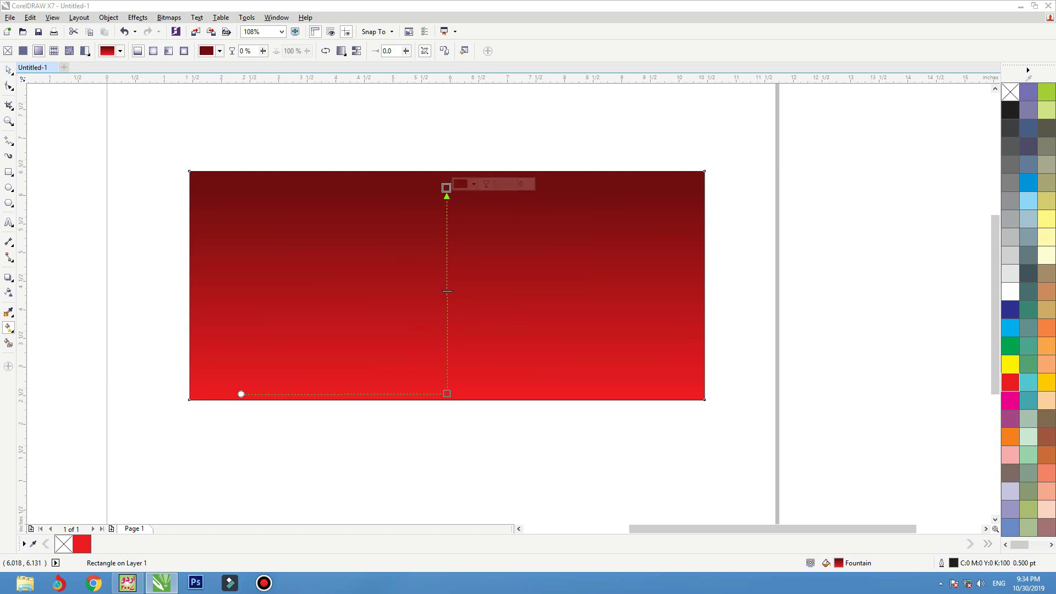
left_click(8, 70)
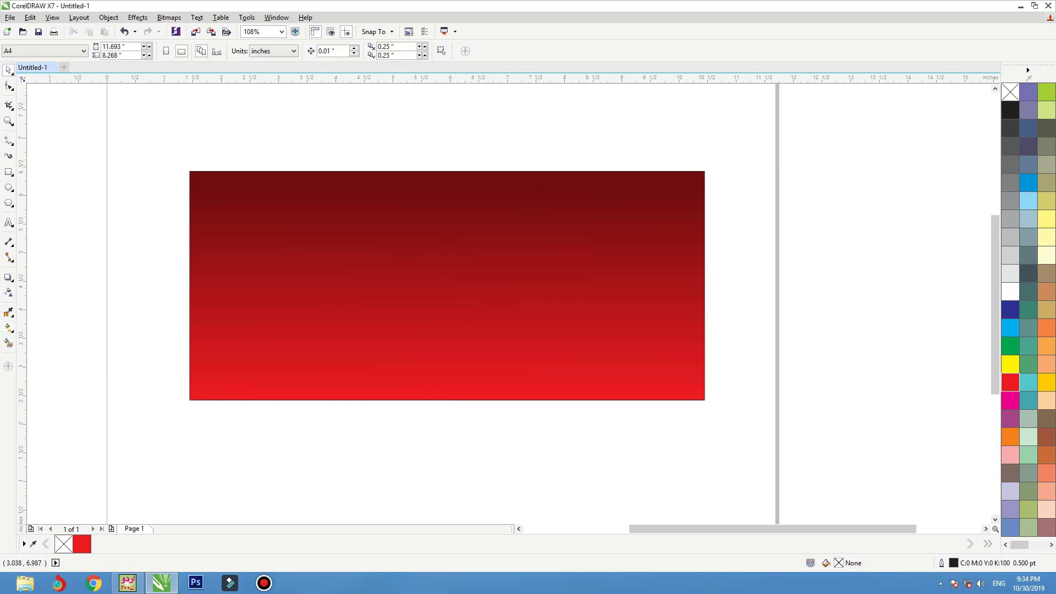
- Create an inside contour of the banner and break it apart into a separate inset rectangle
left_click(9, 277)
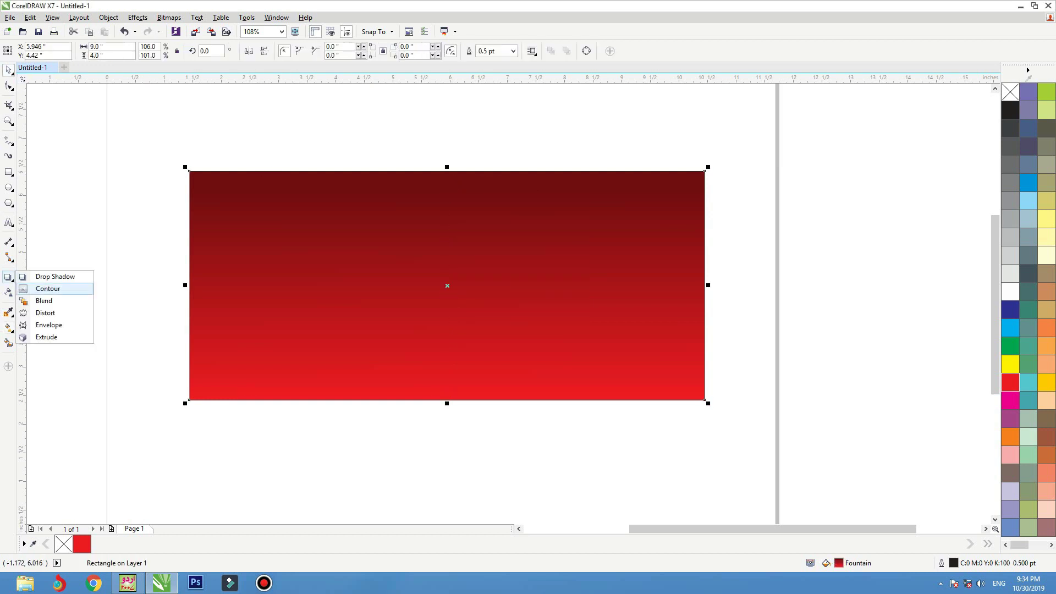
left_click(44, 286)
mouse_move(189, 285)
left_mouse_down()
mouse_move(204, 284)
mouse_move(194, 285)
left_mouse_up()
key("space")
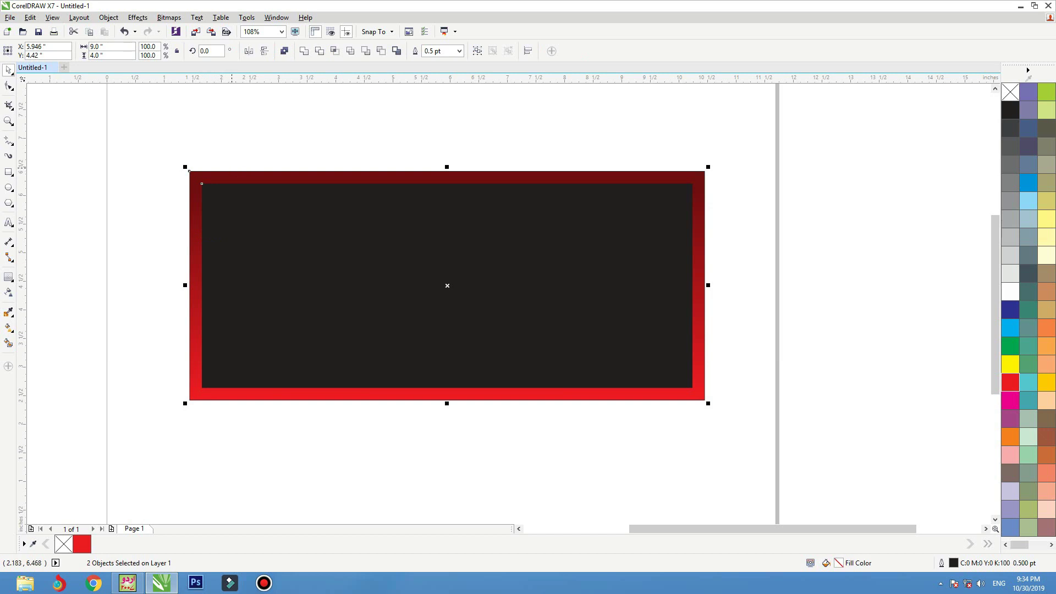
- Give the 8.565 by 3.565 inch inner rectangle a white outline and no fill
left_click(429, 275)
right_click(1009, 291)
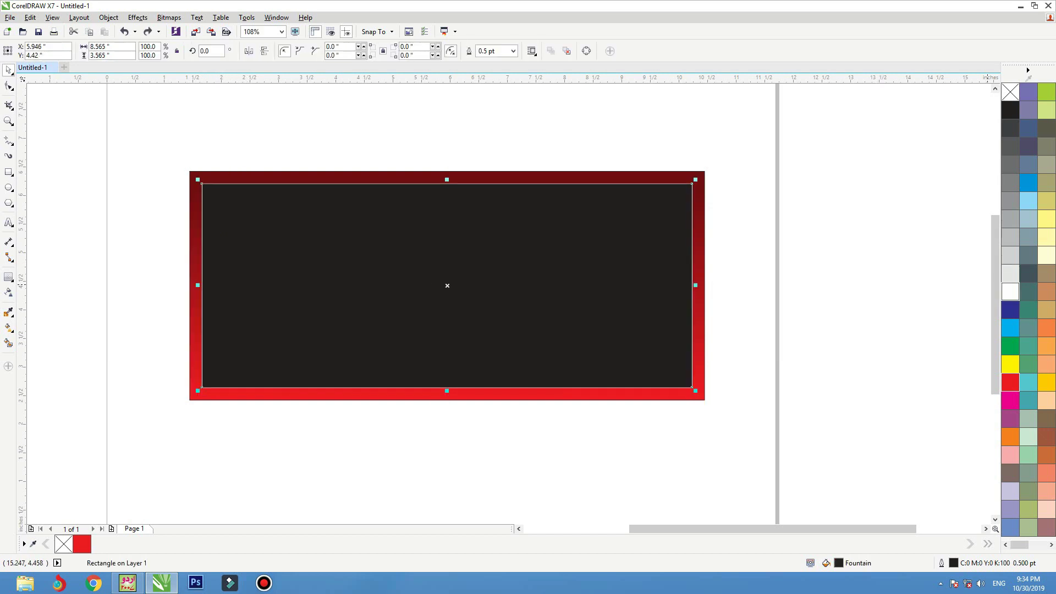
left_click(1010, 92)
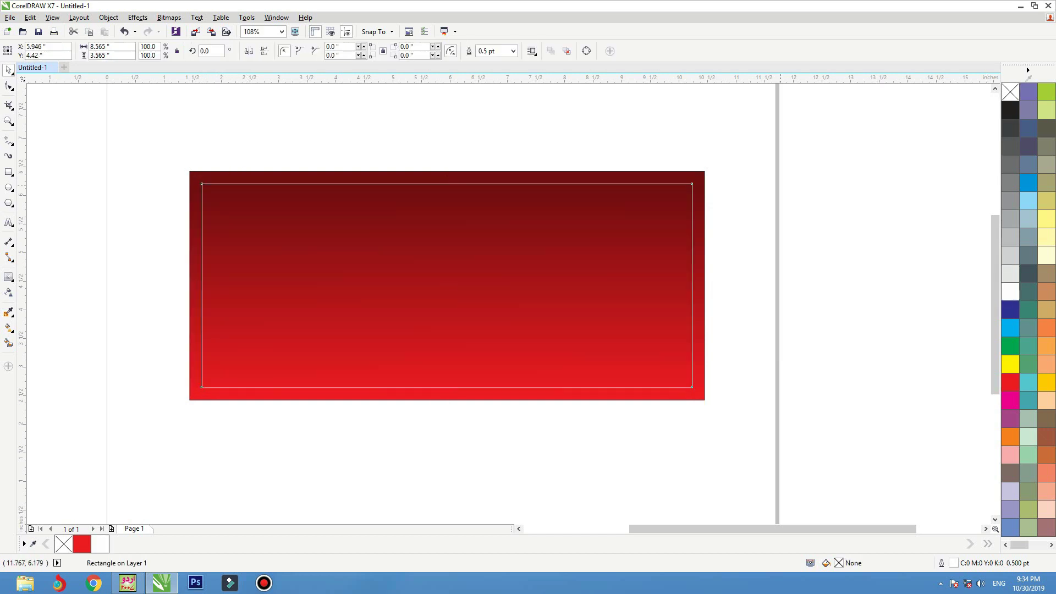
- Draw a 9.0 by 2.24 inch band rectangle across the banner's middle
left_click(770, 190)
left_click(482, 171)
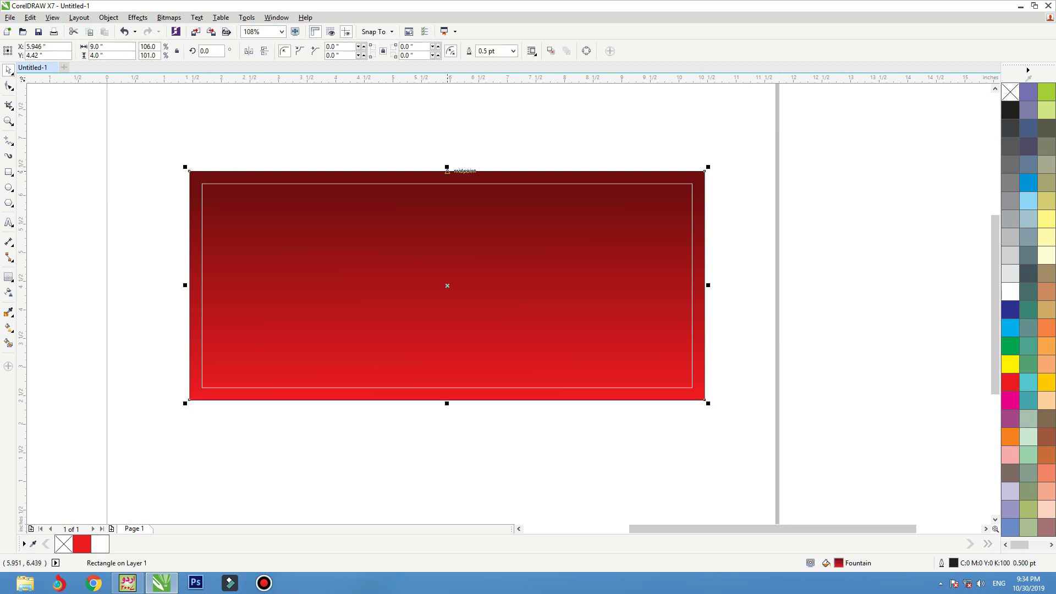
left_click_drag(446, 168, 457, 222)
key("ctrl+z")
key("F6")
mouse_move(195, 238)
left_mouse_down()
mouse_move(694, 418)
mouse_move(695, 370)
mouse_move(706, 366)
left_mouse_up()
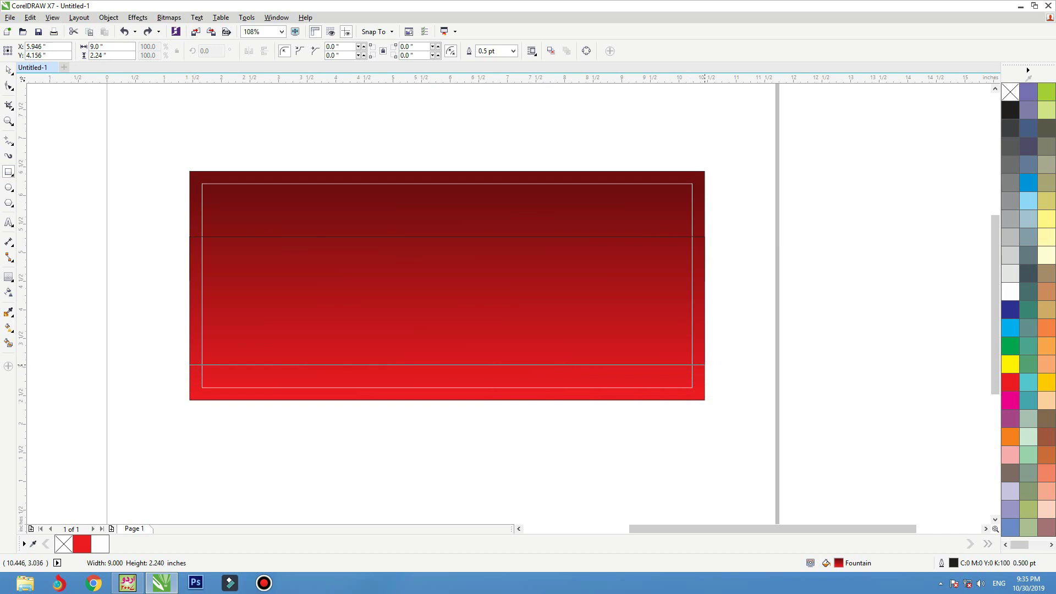
key("space")
- Fill the outer background rectangle with 40% grey
left_click(701, 336)
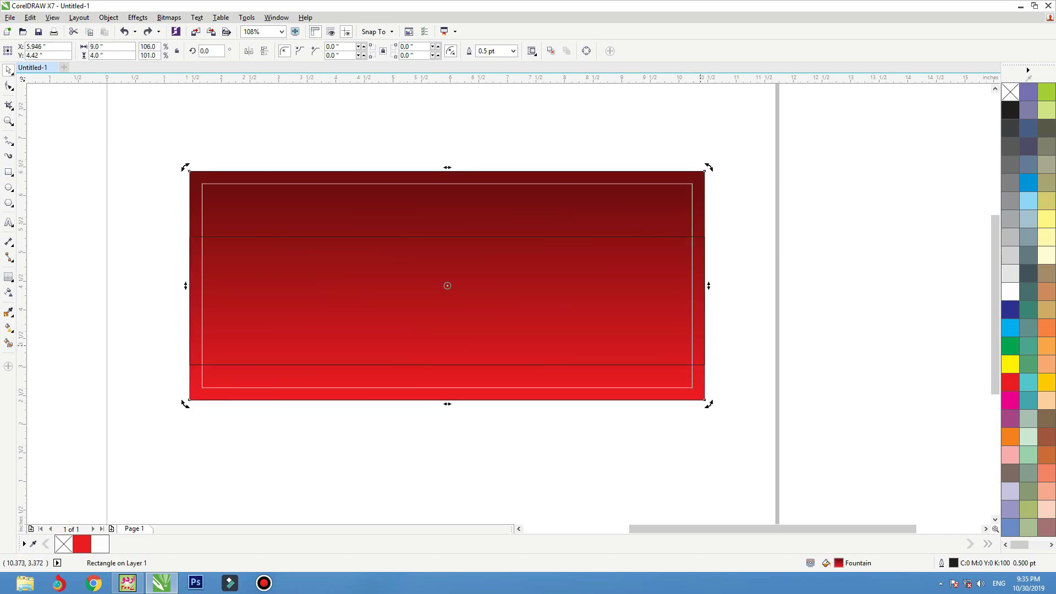
left_click_drag(701, 337, 696, 334)
key("ctrl+z")
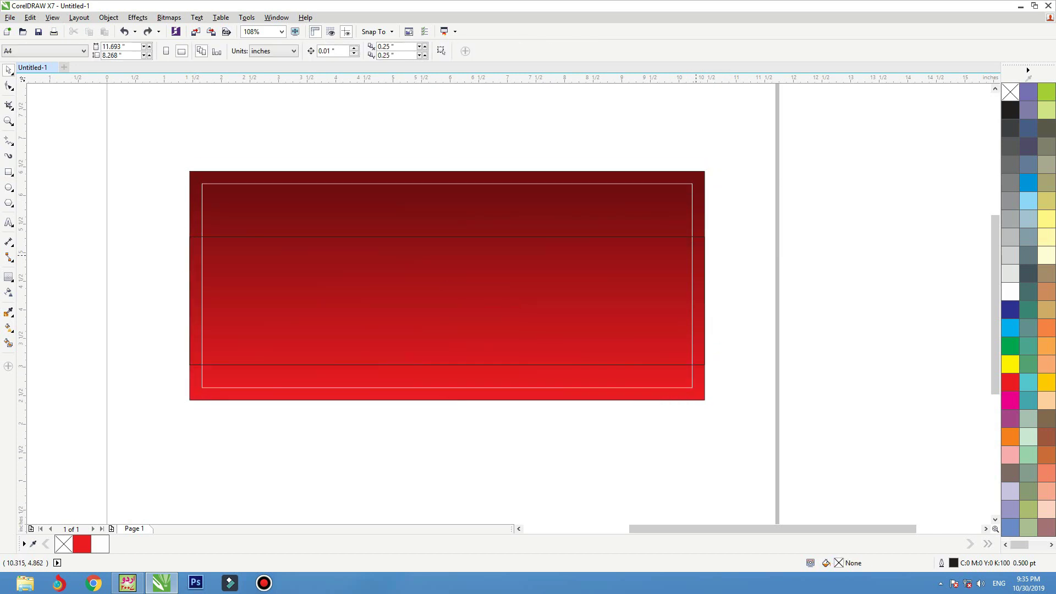
left_click(696, 236)
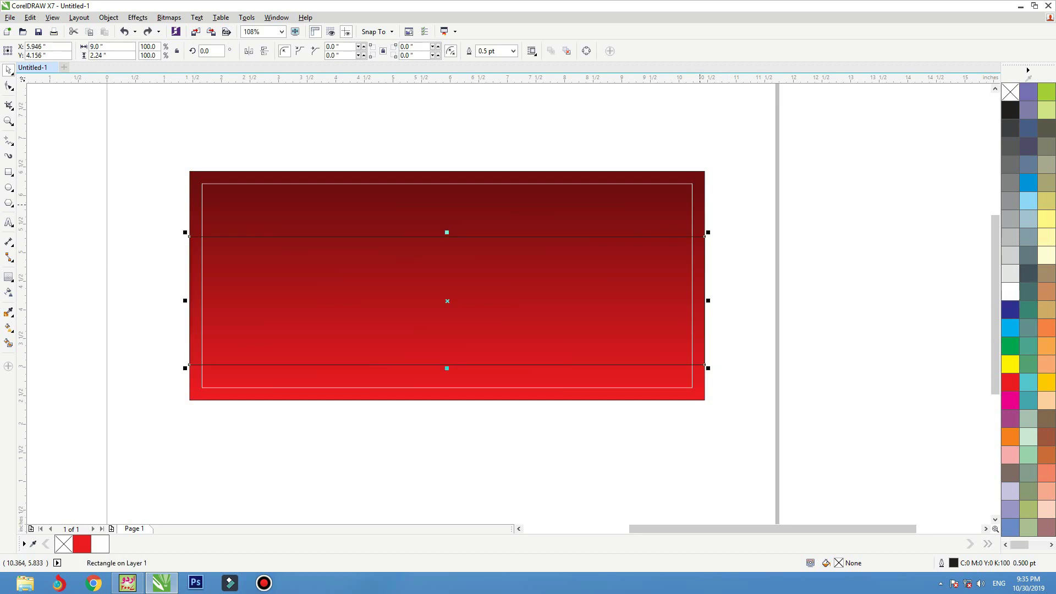
left_click(699, 203)
left_click(1009, 218)
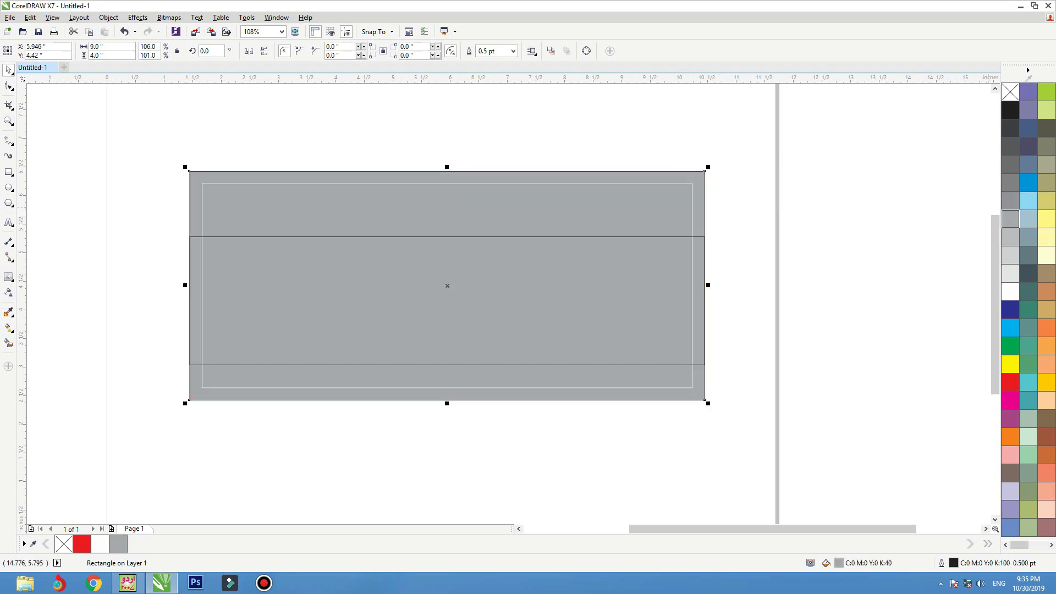
key("Escape")
left_click(701, 243)
key("Escape")
- Move the middle band up slightly on the banner
left_click(697, 237)
left_click_drag(704, 236, 703, 222)
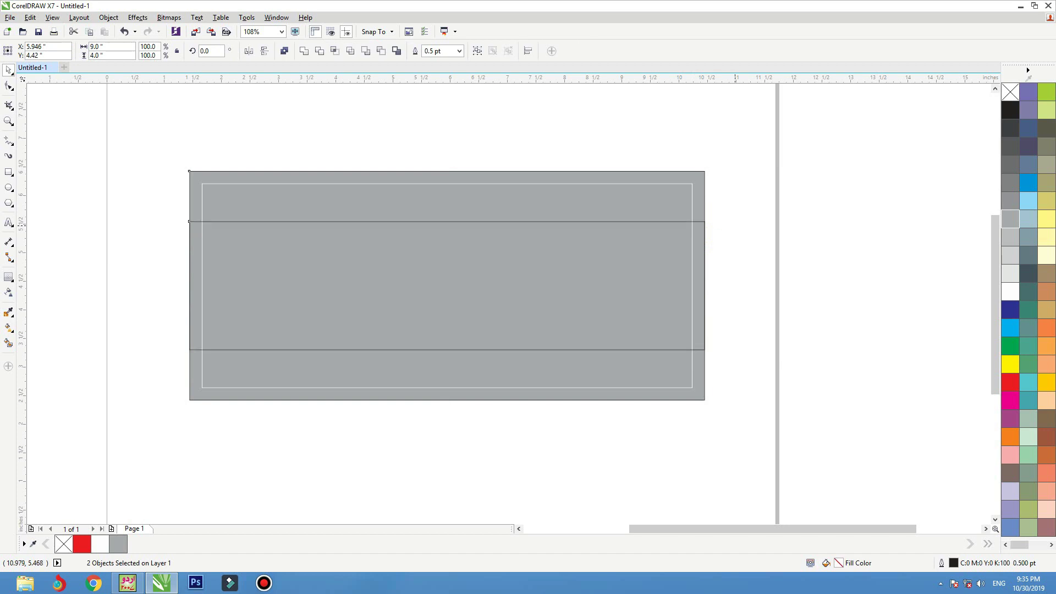
left_click(730, 242)
left_click(706, 223)
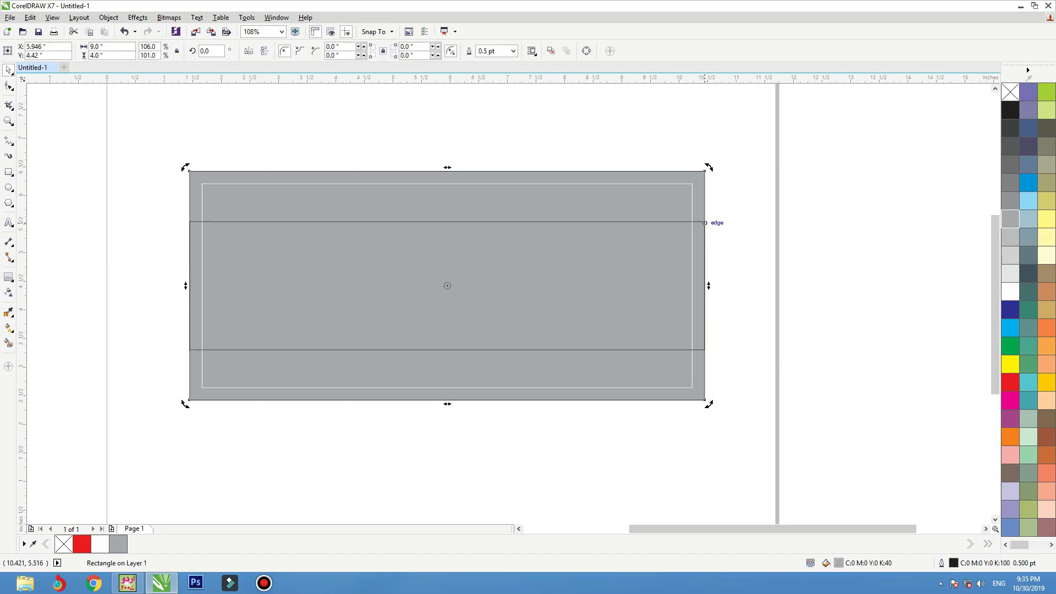
key("Escape")
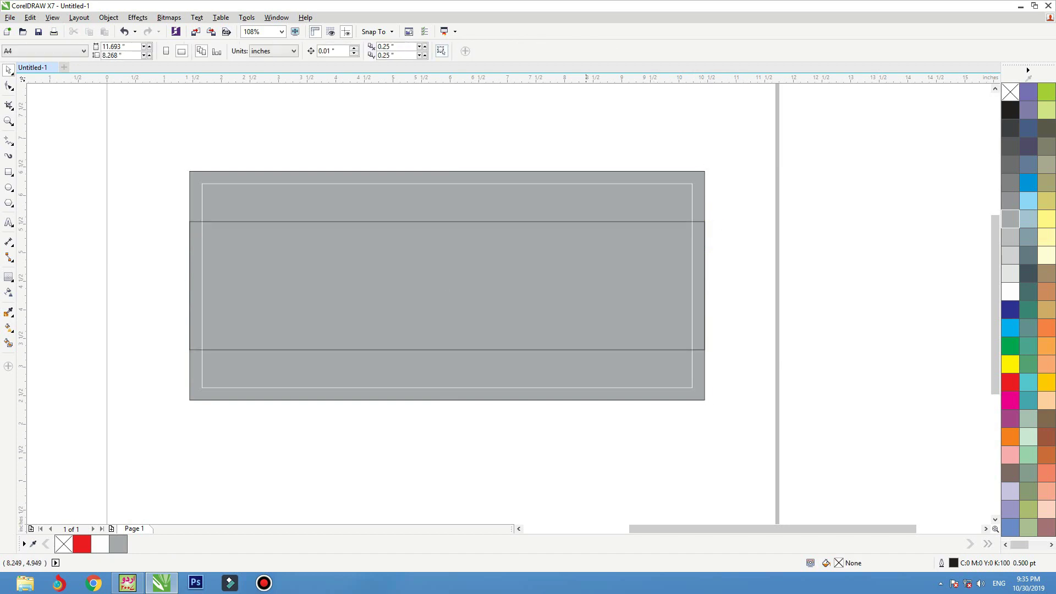
key("Tab")
- Give the middle band a vertical fountain fill from dark red at top to bright red
left_click(1009, 382)
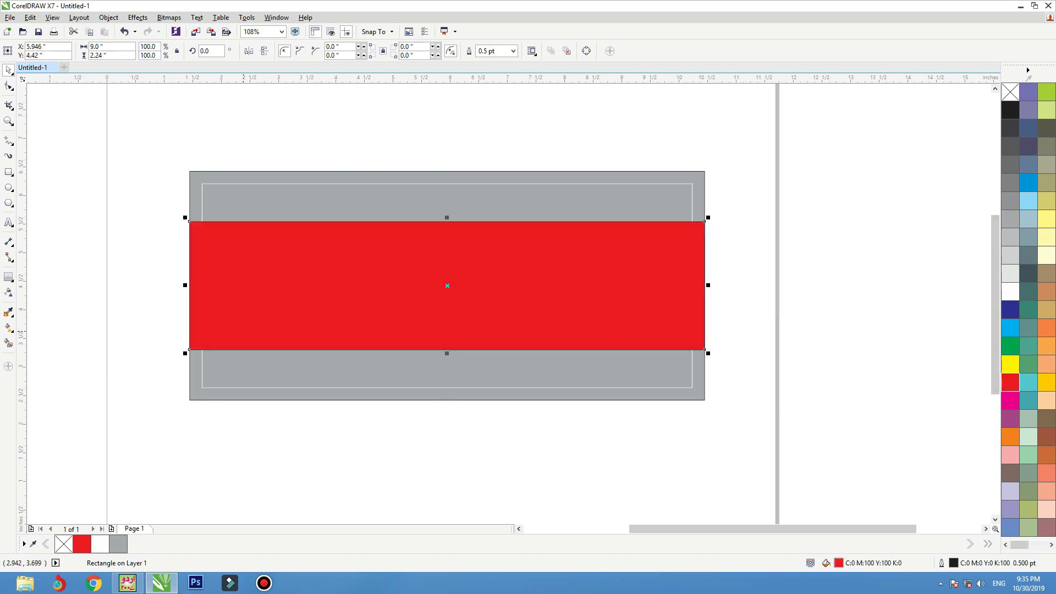
left_click(8, 328)
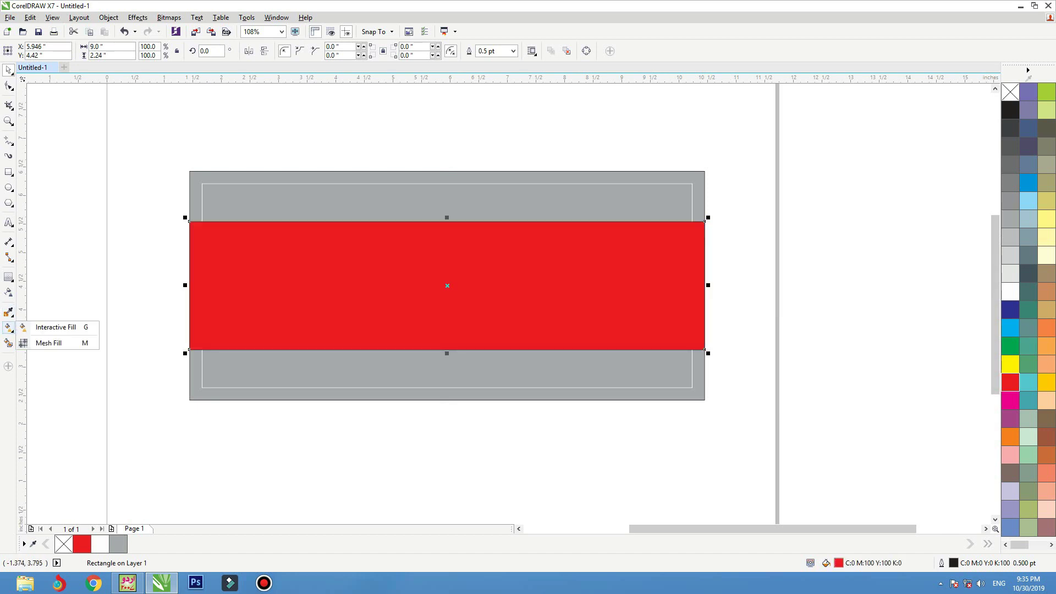
left_click(55, 327)
left_click_drag(479, 348, 479, 221)
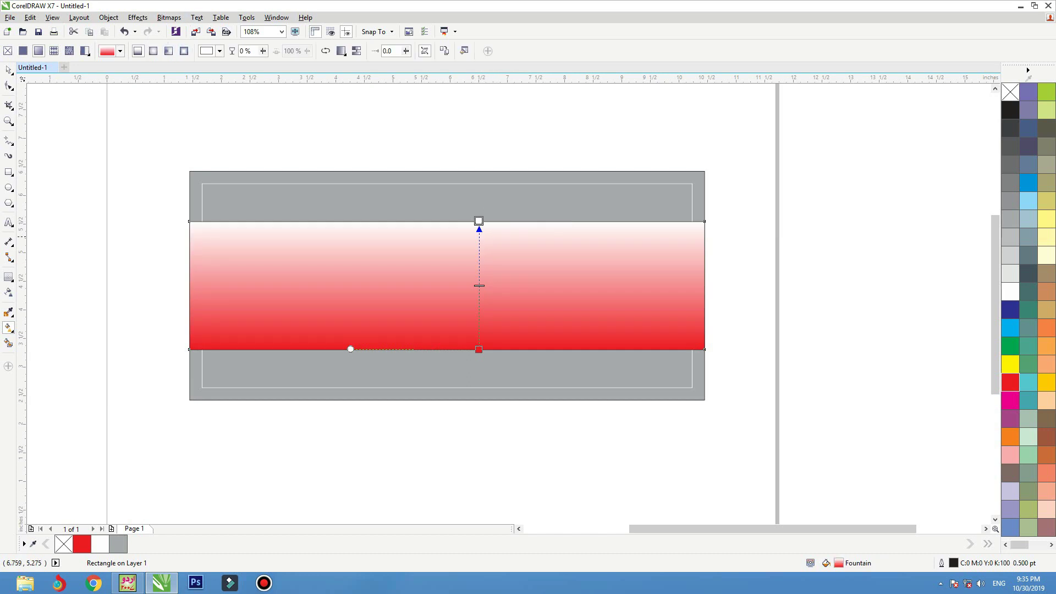
left_click(494, 217)
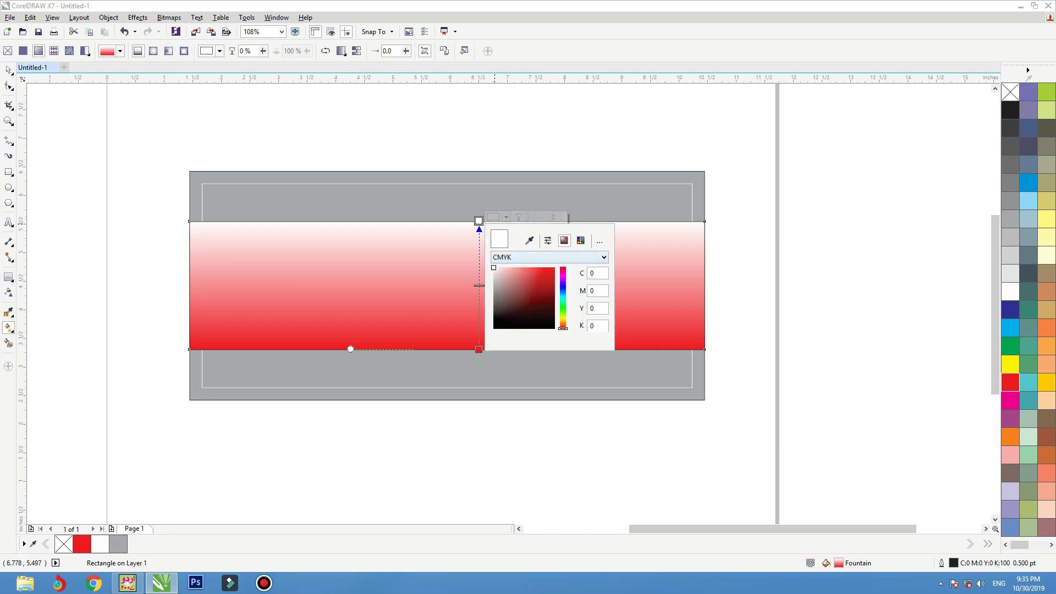
left_click(542, 295)
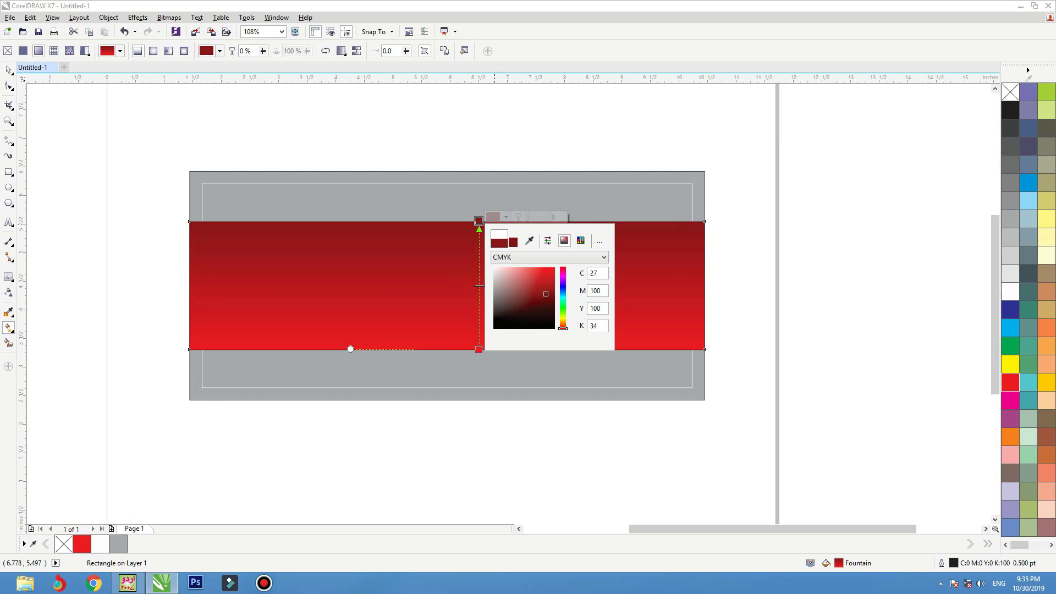
key("Escape")
key("space")
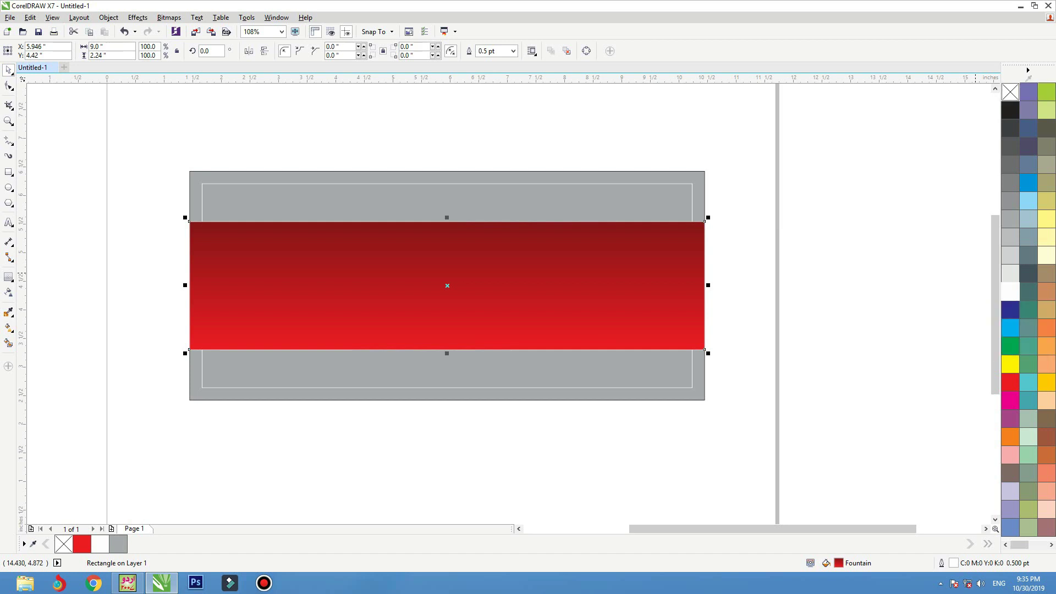
- Remove the band's outline and stretch it taller from its top edge
right_click(1009, 91)
left_click_drag(447, 218, 446, 209)
left_click(467, 184, "shift")
left_click(488, 160)
- Change the outer rectangle to 20% grey with no outline
left_click(488, 176)
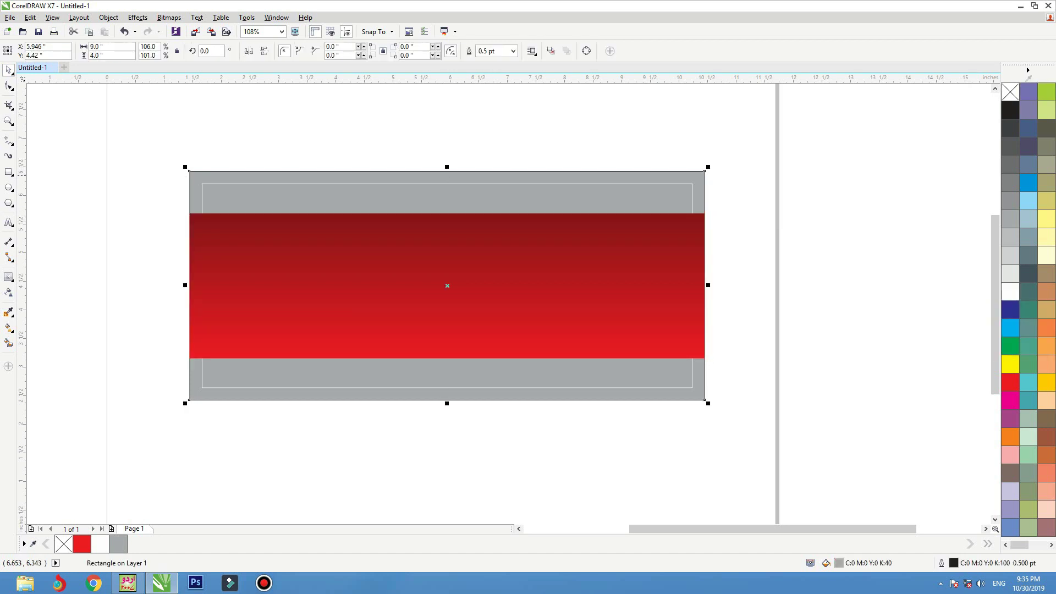
left_click(1010, 255)
left_click(810, 205)
left_click(683, 192)
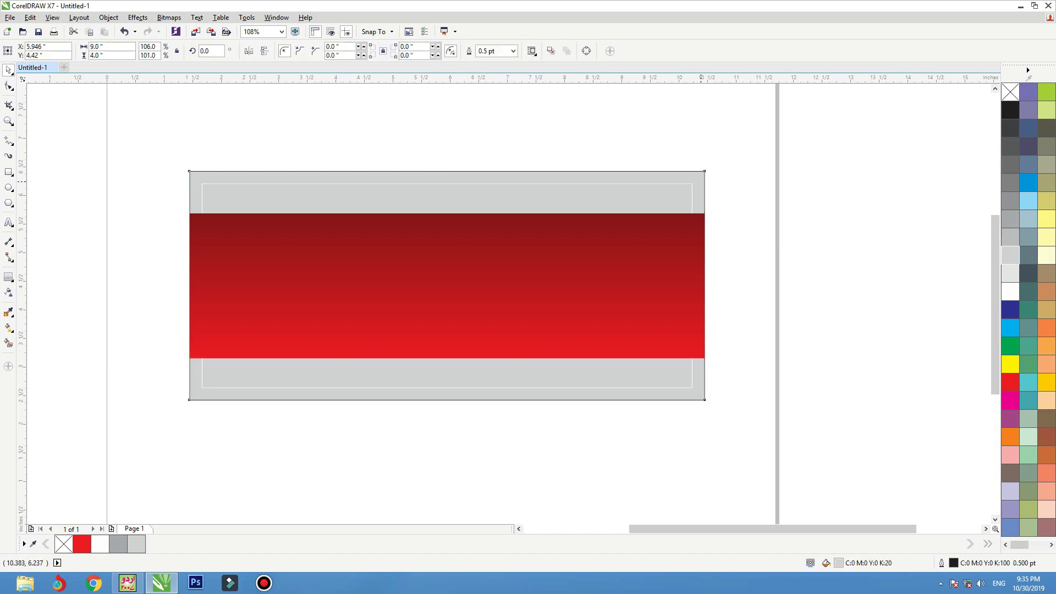
key("F4")
right_click(1009, 91)
- Bring the inner white frame rectangle in front of the red band
scroll(977, 114, "up", 2)
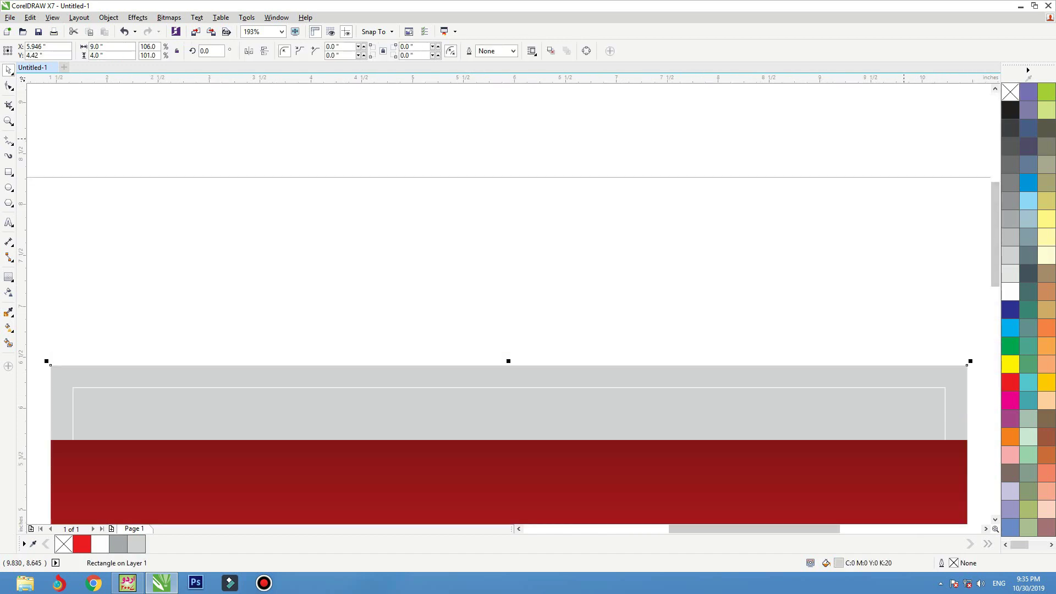
scroll(977, 114, "down", 2)
left_click(931, 127)
key("shift+Page_Up")
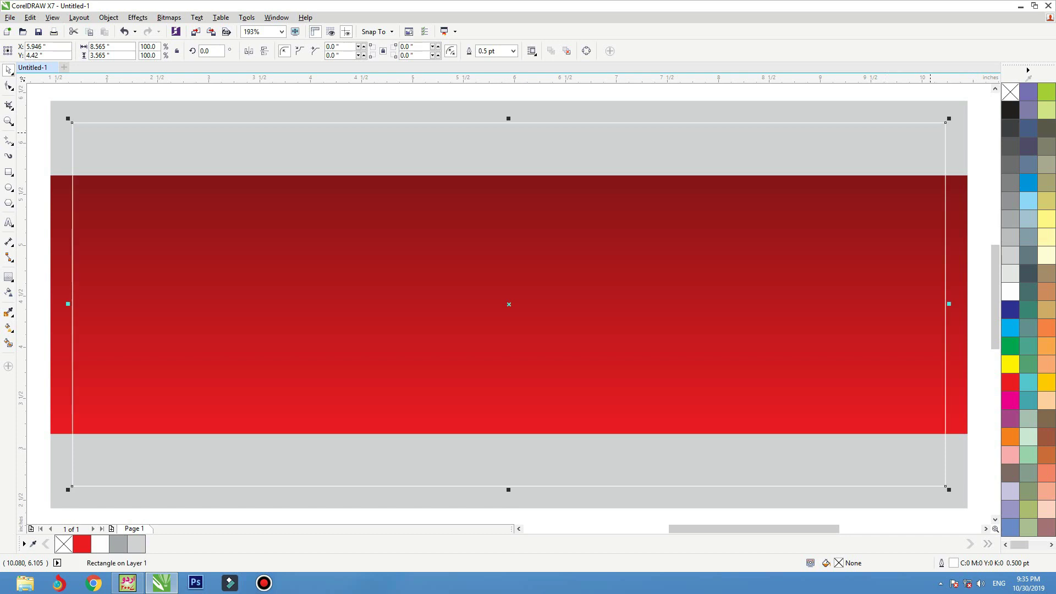
key("F3")
left_click(850, 216)
key("F2")
mouse_move(847, 221)
left_mouse_down()
mouse_move(369, 401)
mouse_move(179, 518)
left_mouse_up()
- Draw a circle over the right side of the red band
key("F7")
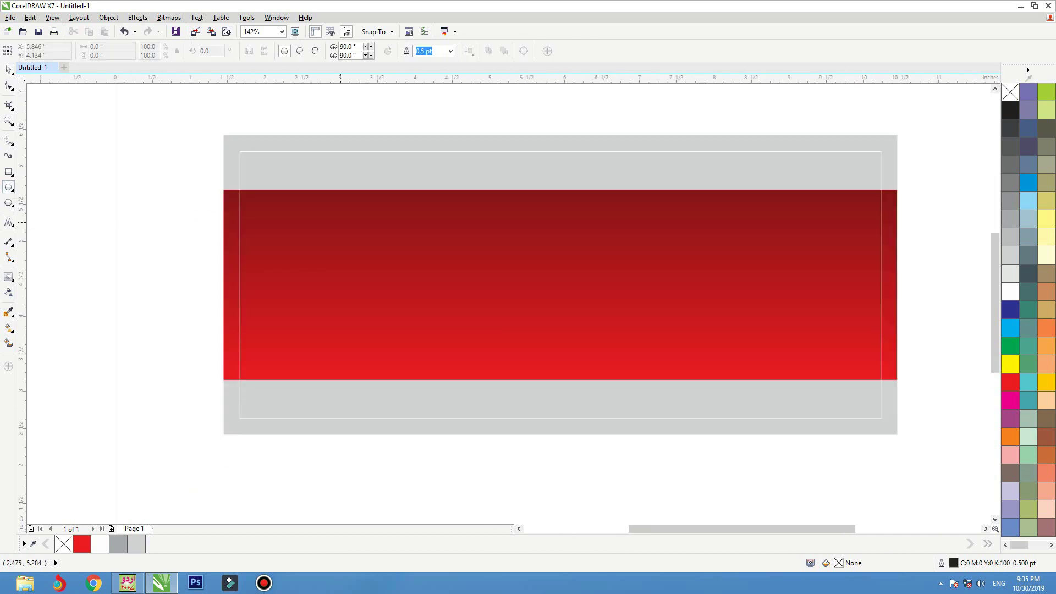
left_click_drag(642, 226, 839, 423)
key("space")
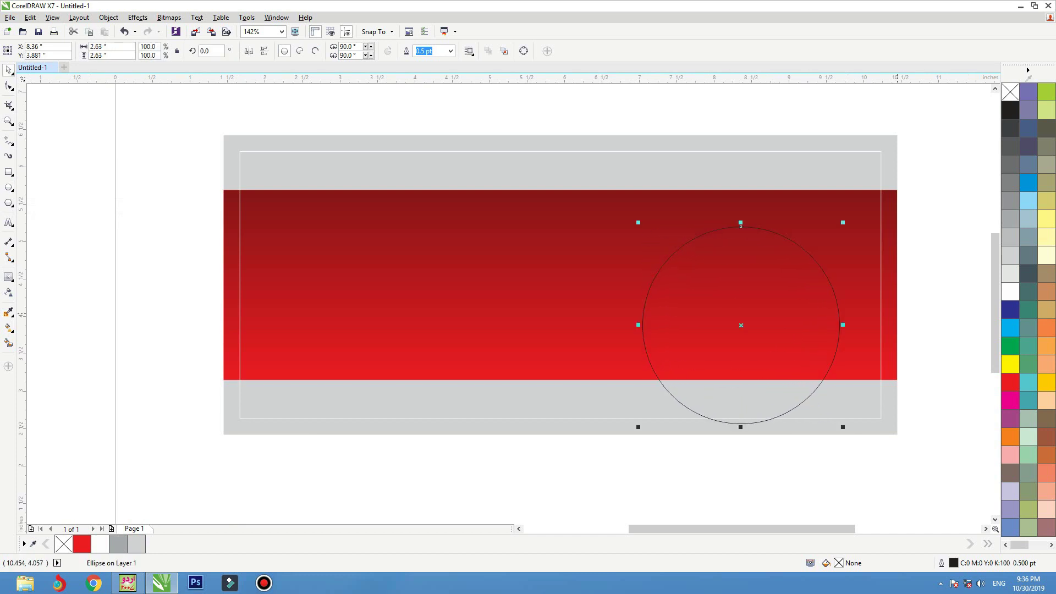
key("Tab")
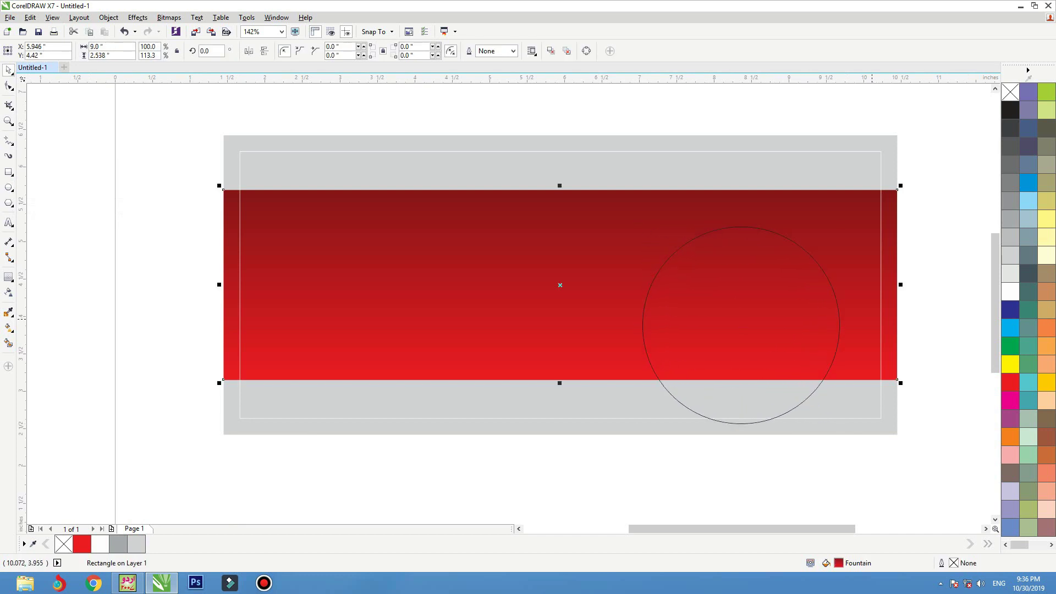
key("Tab")
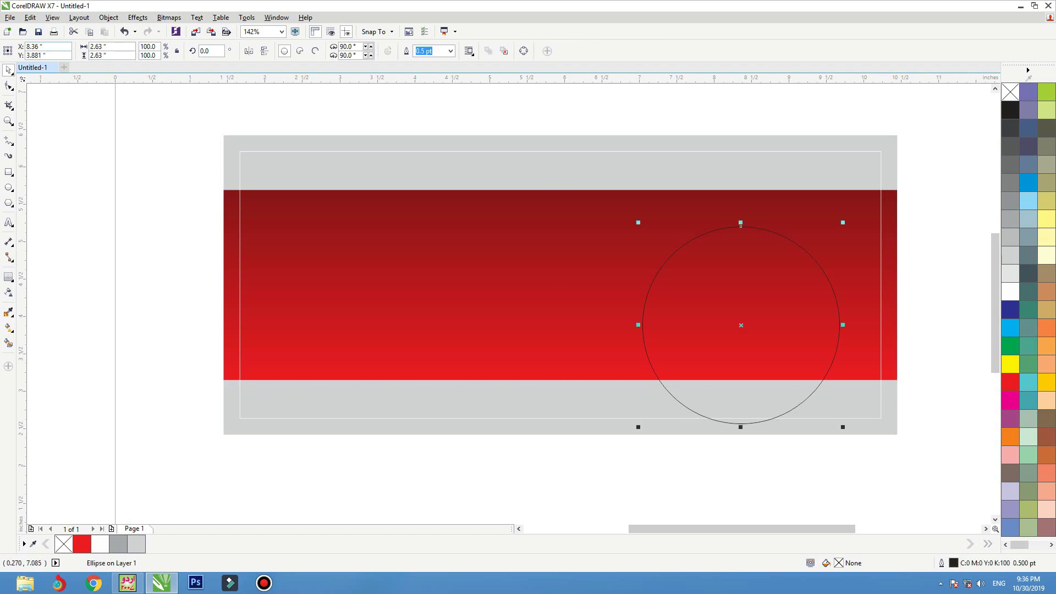
- Copy the band's outline and red gradient fill onto the 2.63-inch circle
left_click(30, 18)
left_click(71, 171)
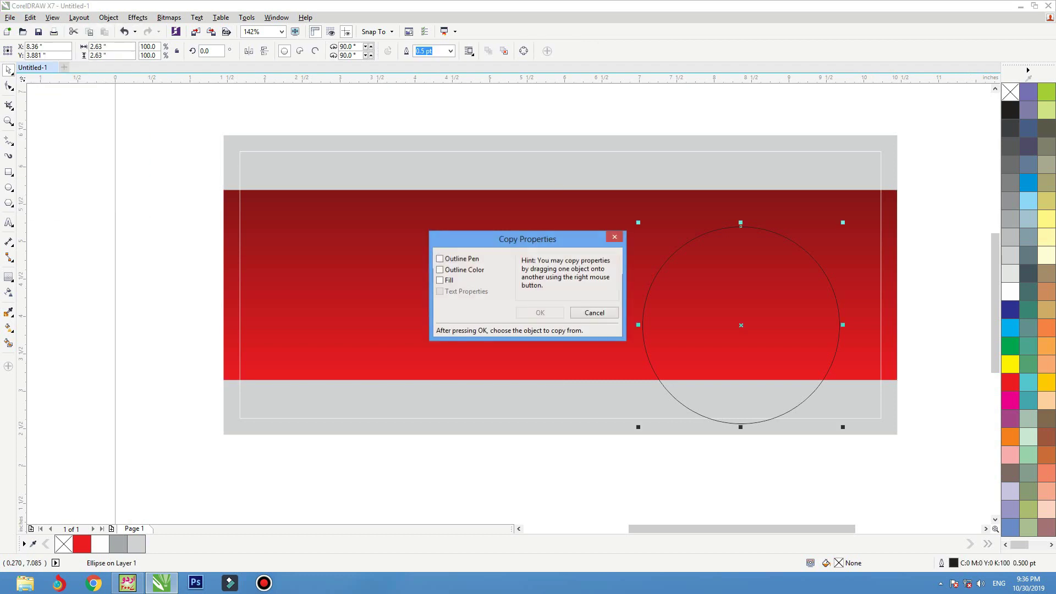
key("alt+c")
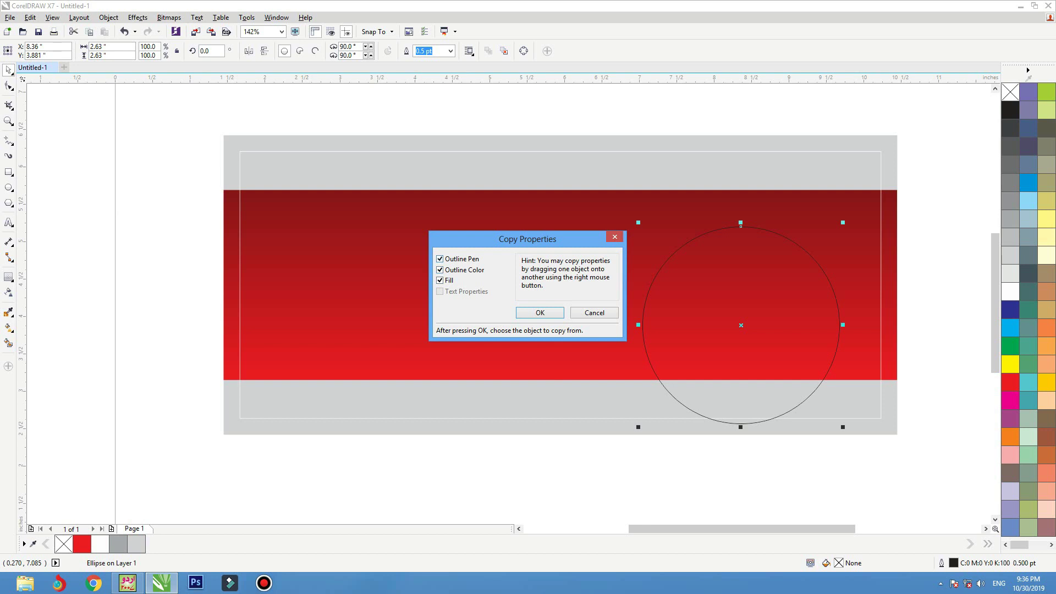
key("Return")
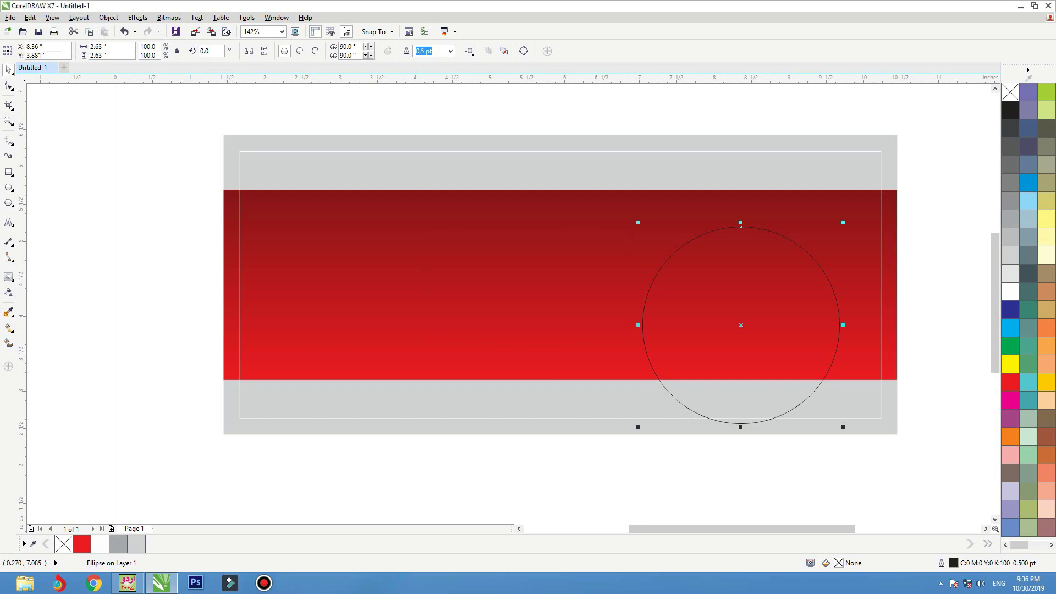
left_click(771, 339)
left_click_drag(791, 333, 804, 341)
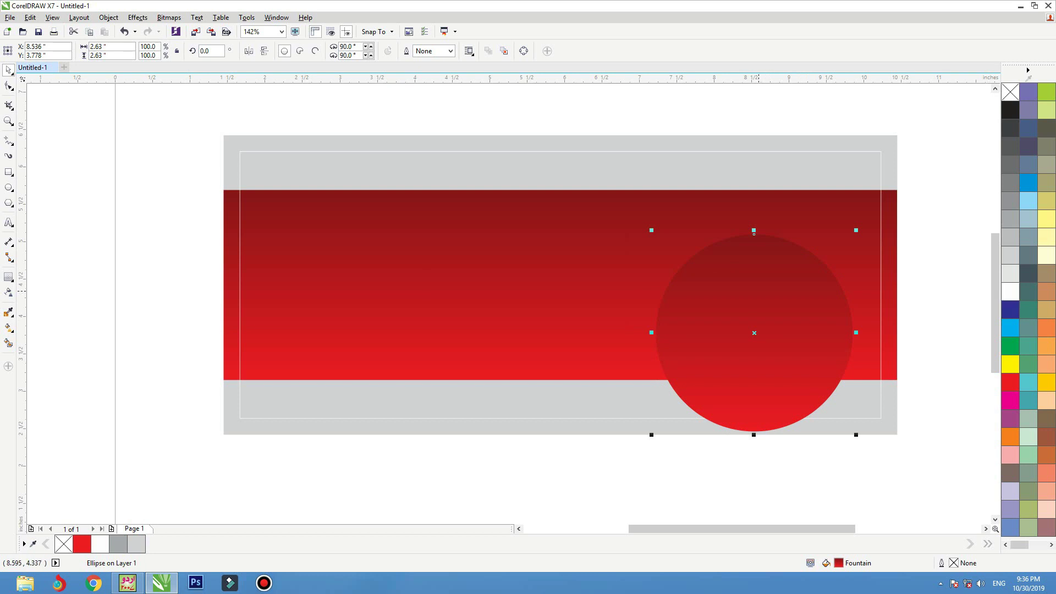
left_click_drag(758, 290, 760, 308)
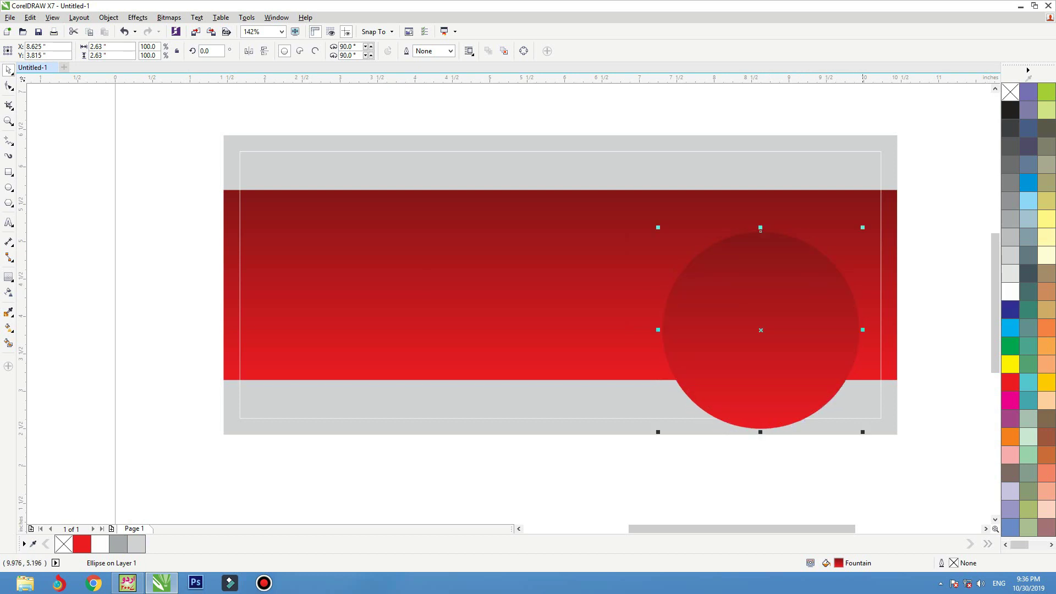
left_click_drag(859, 232, 808, 281)
key("ctrl+z")
- Copy the circle and paste a duplicate in place
right_click(769, 282)
left_click(795, 392)
right_click(371, 117)
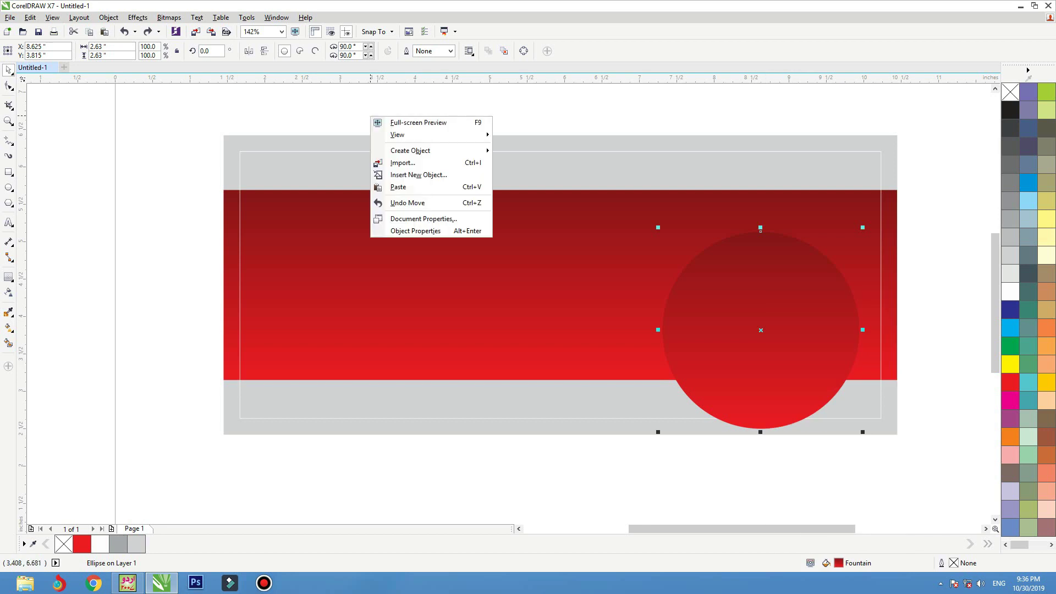
left_click(396, 187)
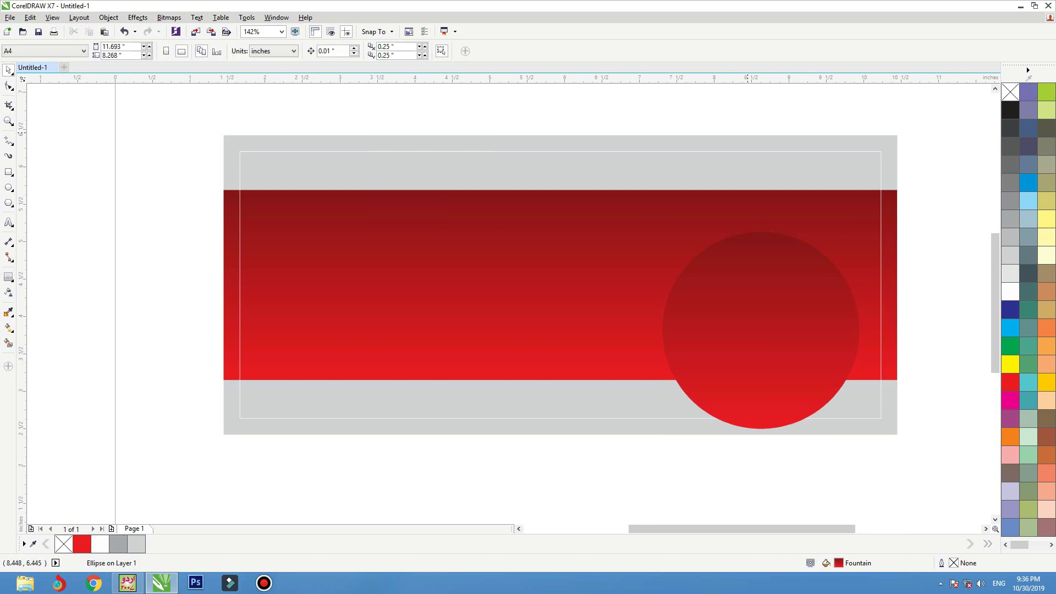
- Move the pasted circle up and scale it down to 1.808 inches
left_click_drag(761, 330, 661, 247)
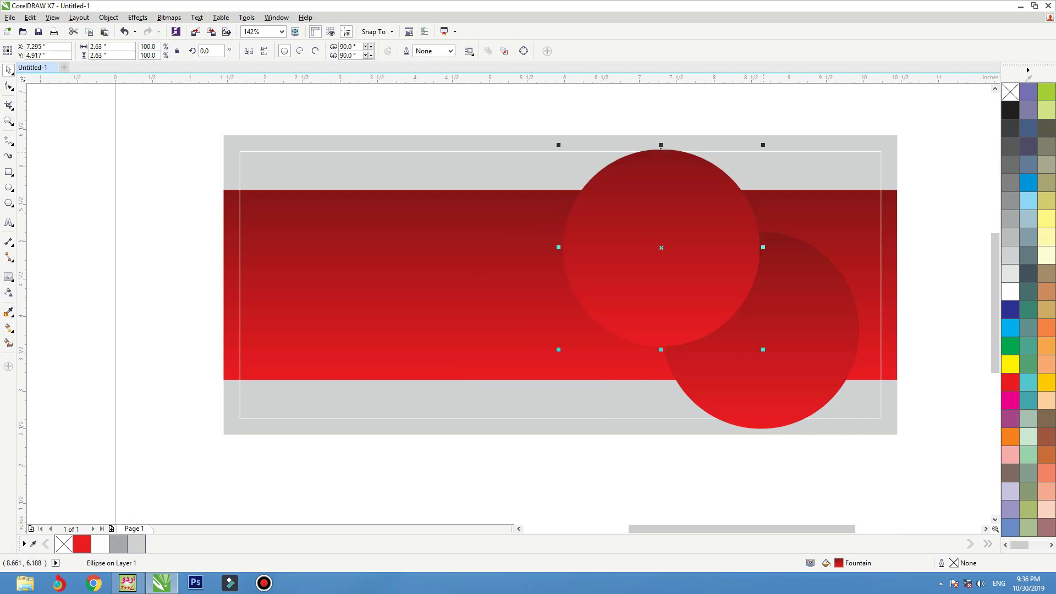
left_click_drag(661, 148, 792, 134)
left_click_drag(785, 245, 800, 245)
left_click_drag(765, 313, 738, 310)
- Place small circles at the band's top-right corner and left of the large circle
left_click(826, 202)
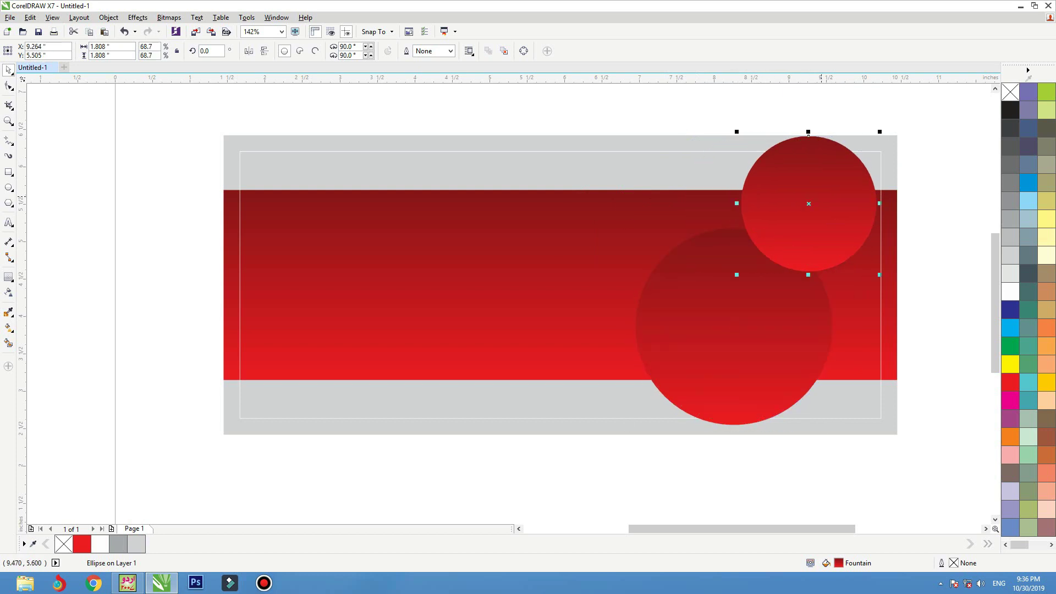
left_click_drag(826, 202, 605, 350)
left_click_drag(587, 283, 587, 268)
left_click(734, 229)
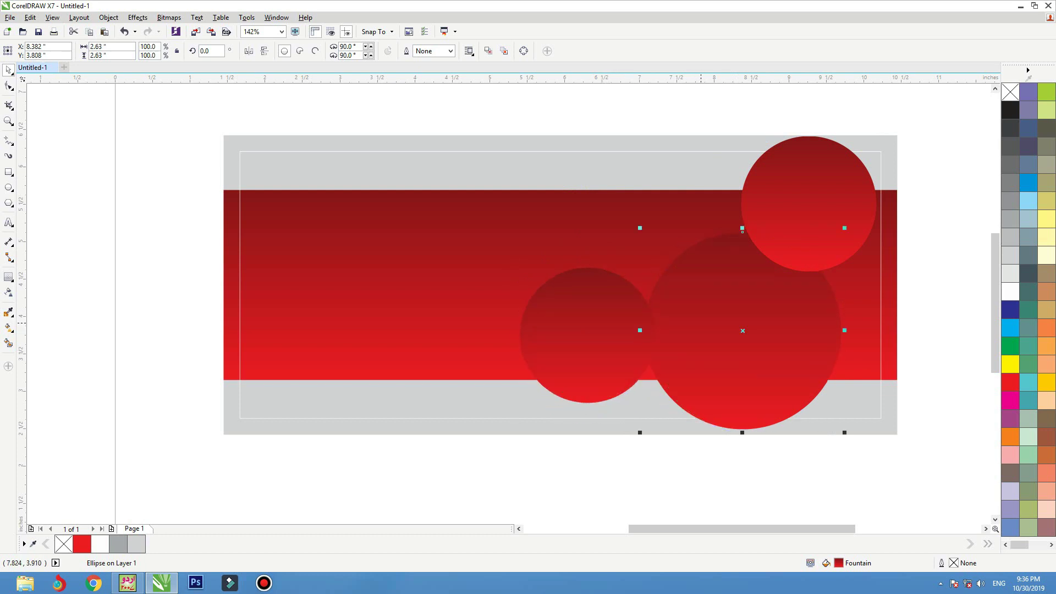
left_click_drag(734, 229, 738, 234)
left_click(610, 324)
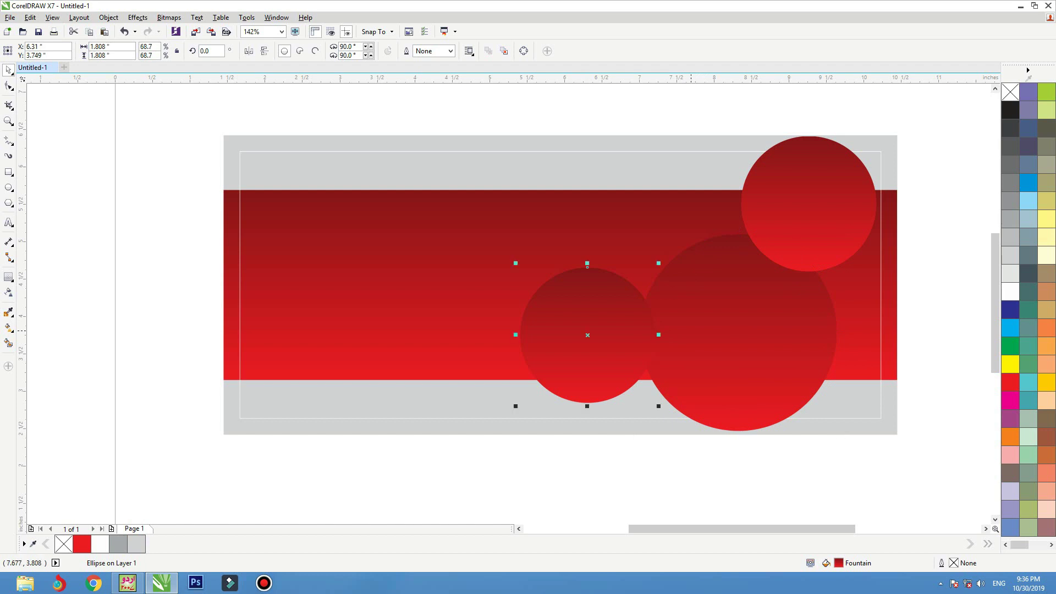
left_click(738, 234)
left_click(813, 240)
left_click(8, 277)
left_click(44, 273)
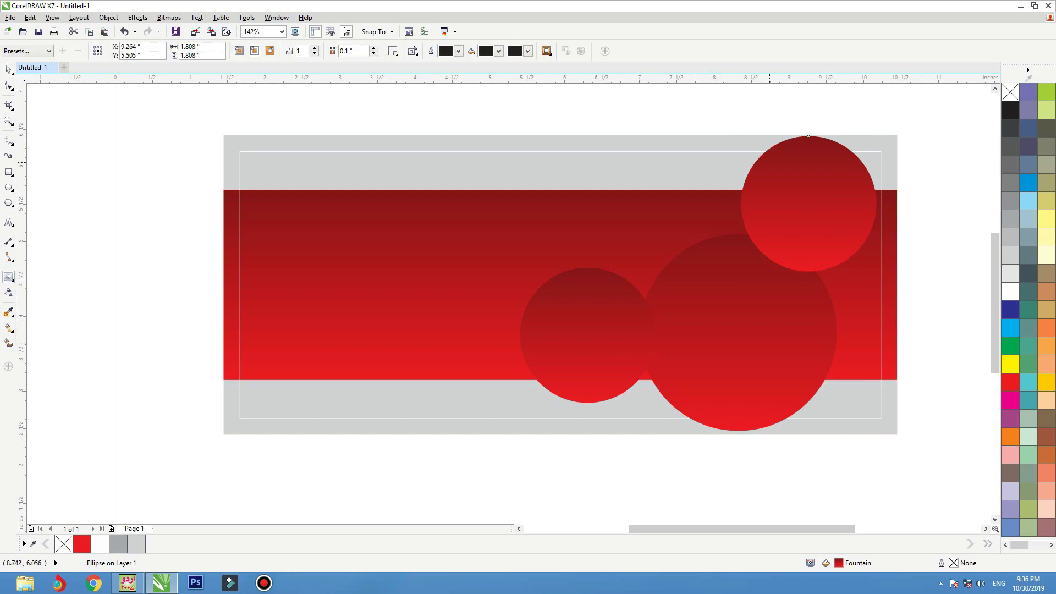
- Add inside contours to the top-right, large, and left small circles
mouse_move(807, 136)
left_mouse_down()
mouse_move(808, 158)
mouse_move(808, 137)
left_mouse_up()
left_click_drag(738, 245, 737, 240)
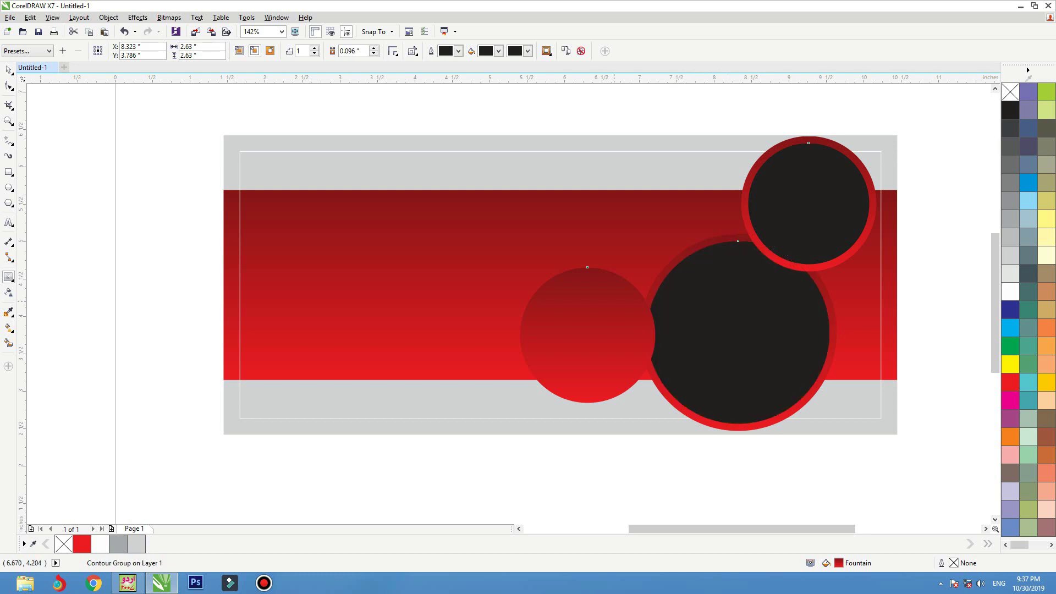
left_click_drag(585, 290, 587, 275)
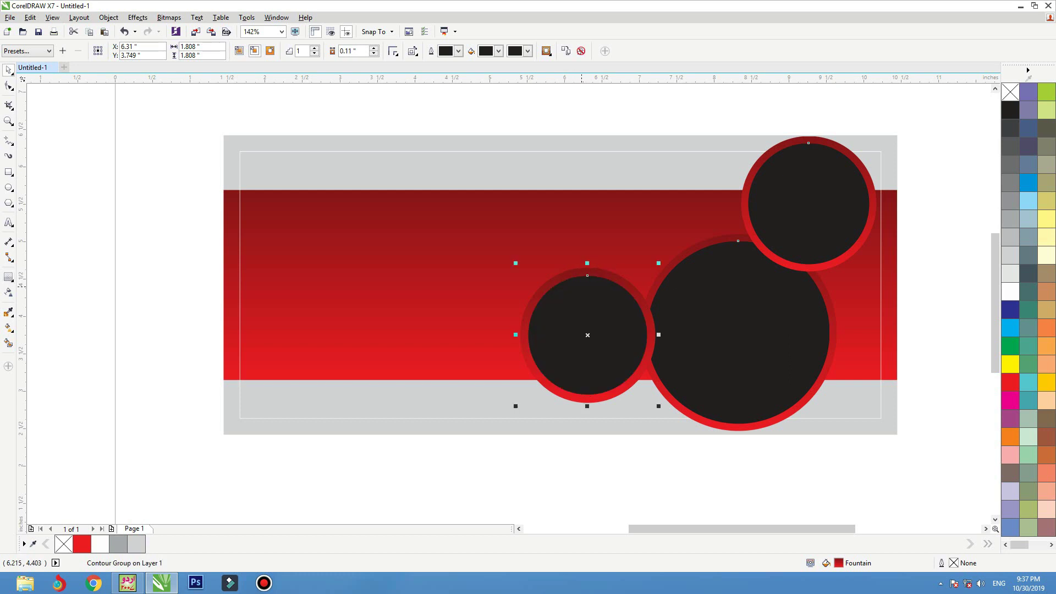
right_click(581, 287)
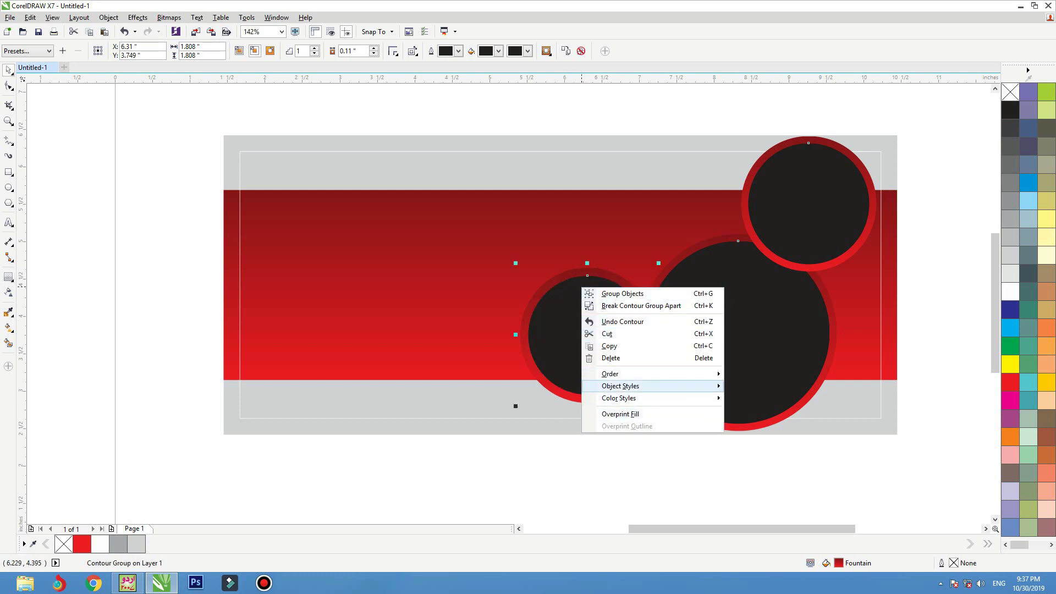
- Break apart the contours of the small, large, and top-right circles into separate shapes
left_click(640, 305)
left_click(738, 332)
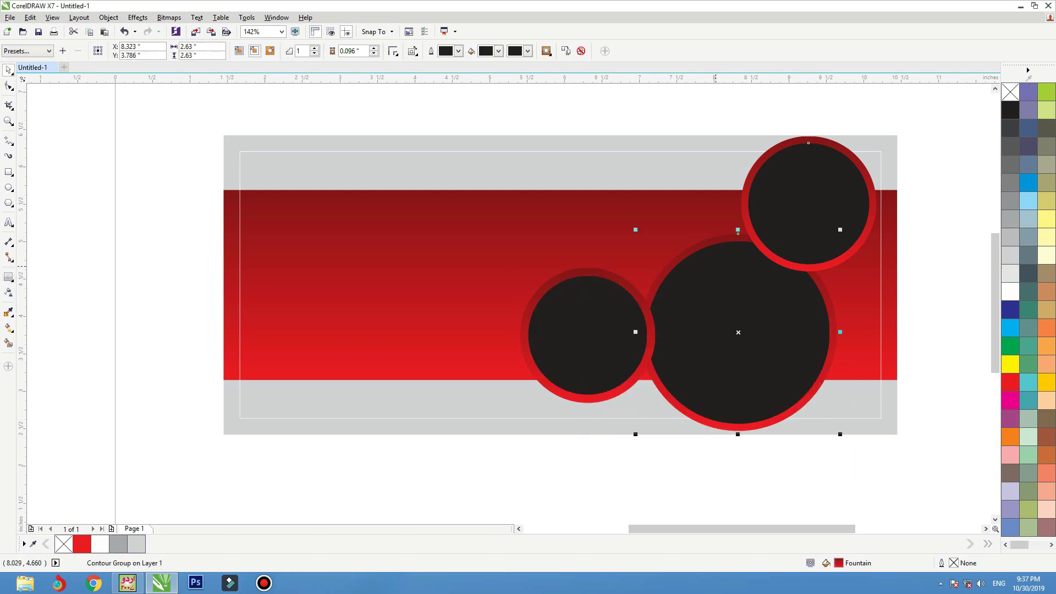
right_click(715, 266)
key("Escape")
left_click(795, 181)
right_click(795, 181)
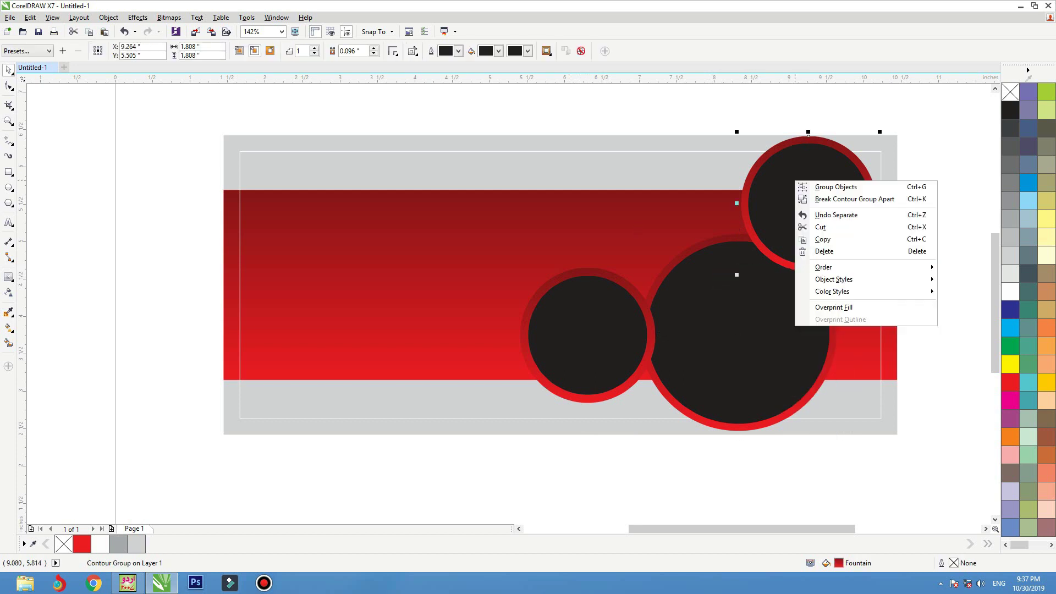
left_click(842, 199)
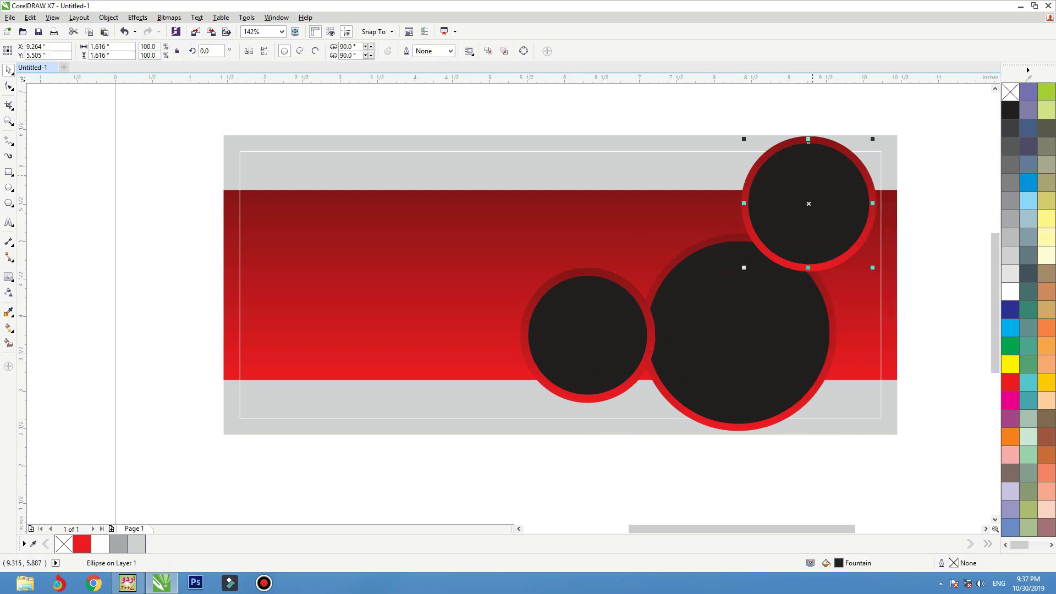
- Fill the inner discs of all three circles with white
left_click(1010, 292)
key("Tab")
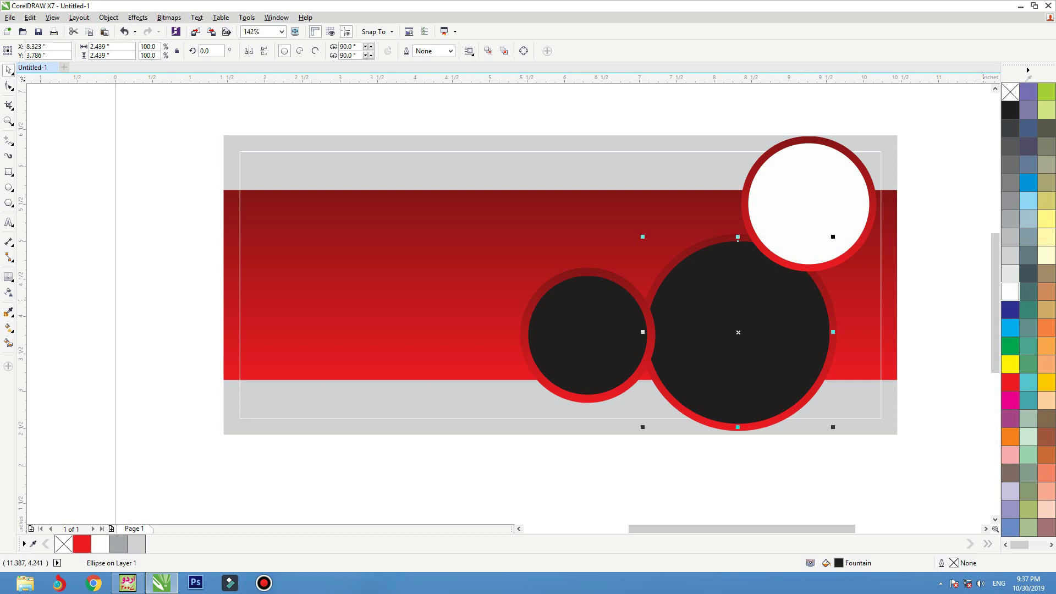
left_click(1009, 292)
key("Tab")
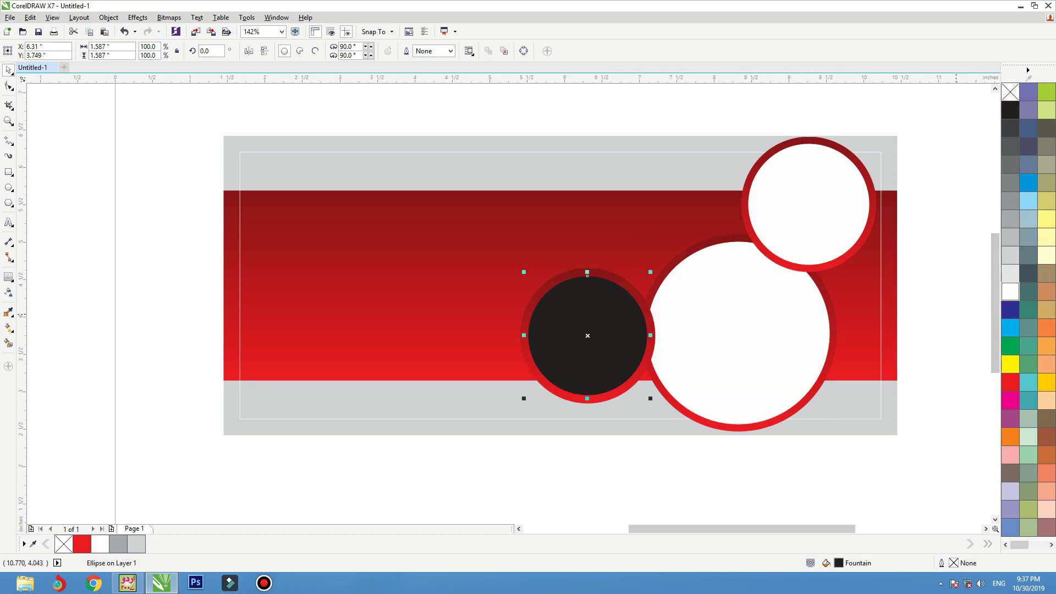
left_click(1010, 291)
key("Escape")
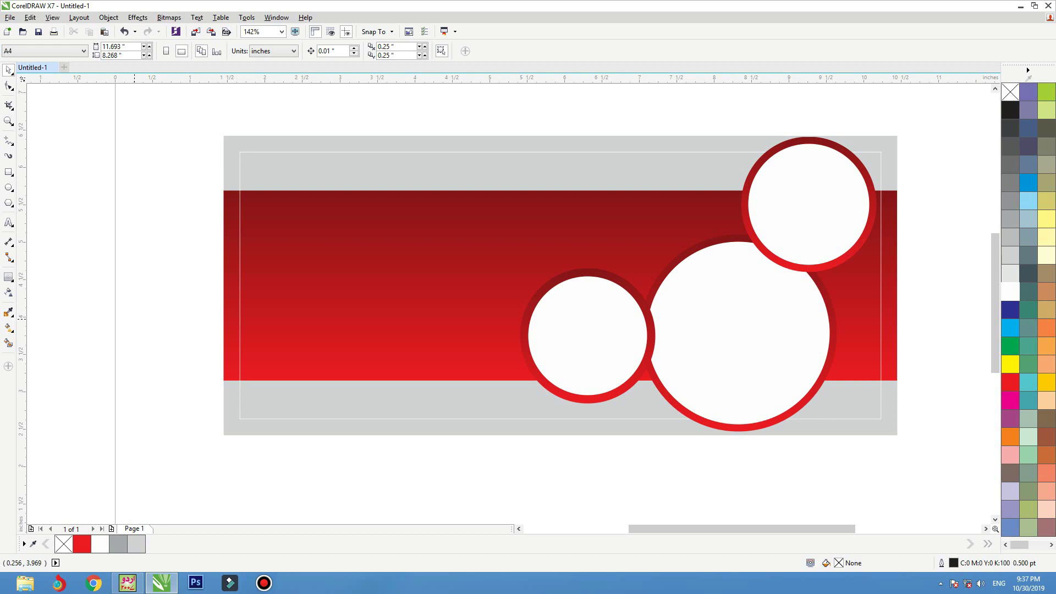
- Zoom to fit the whole banner with the empty page space below it
scroll(311, 308, "up", 5)
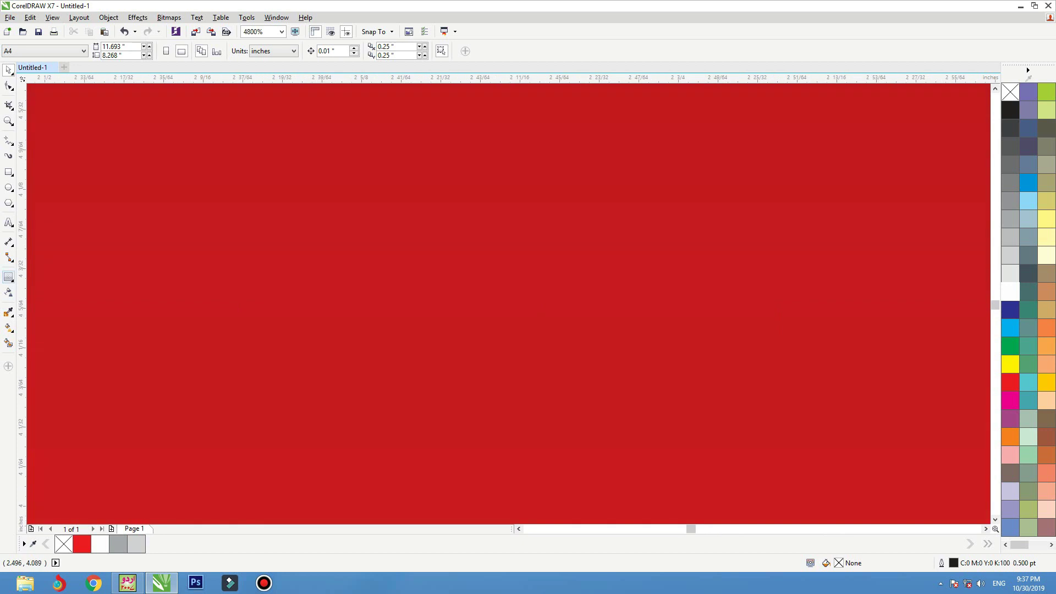
key("F4")
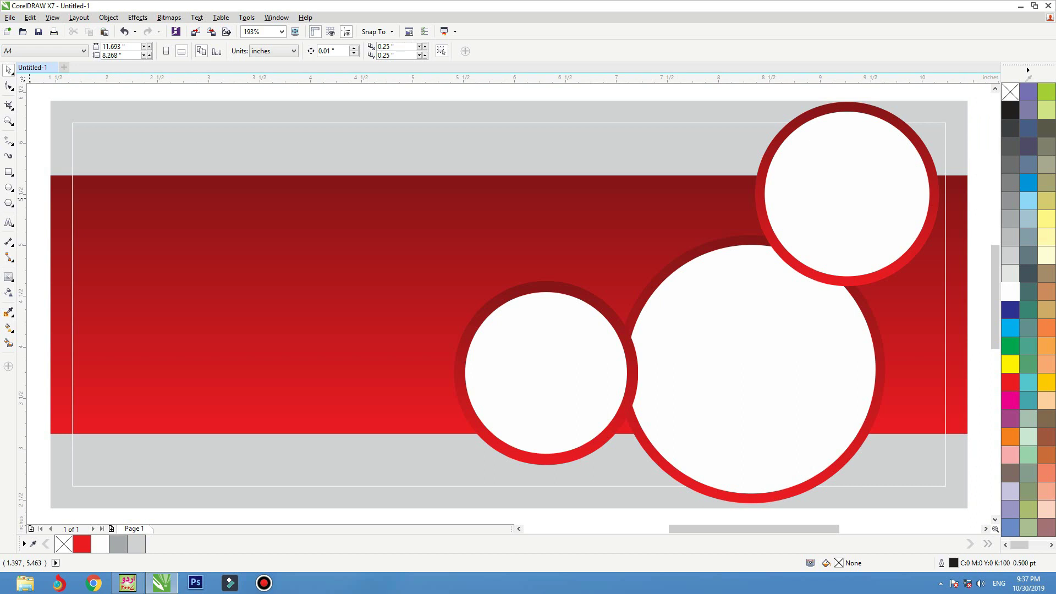
key("F3")
key("F8")
left_click_drag(799, 171, 226, 470)
- Type 'the best food in your country' as the first line below the banner
left_click(262, 455)
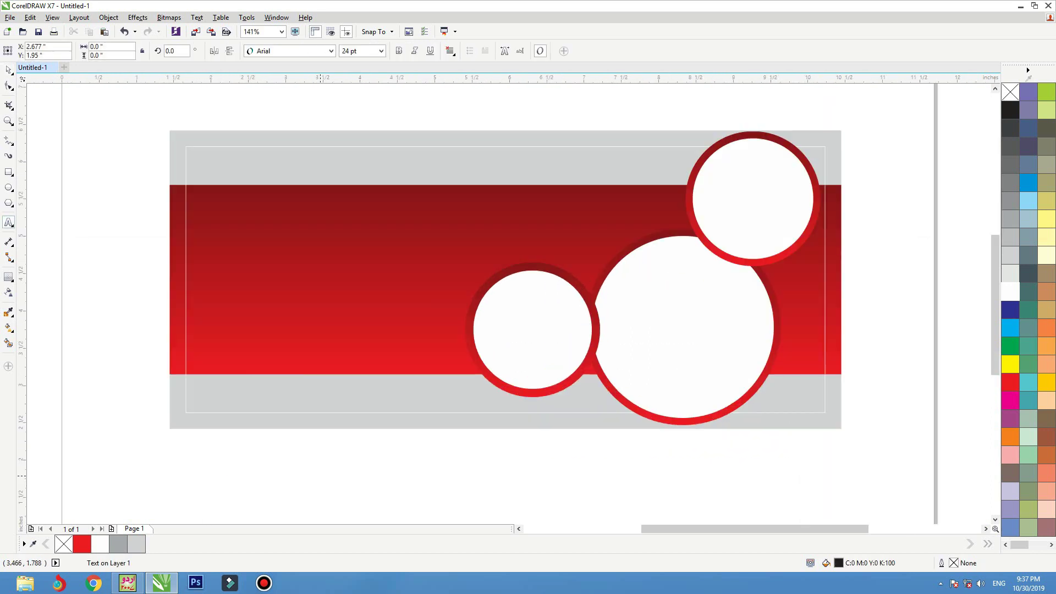
type("the be")
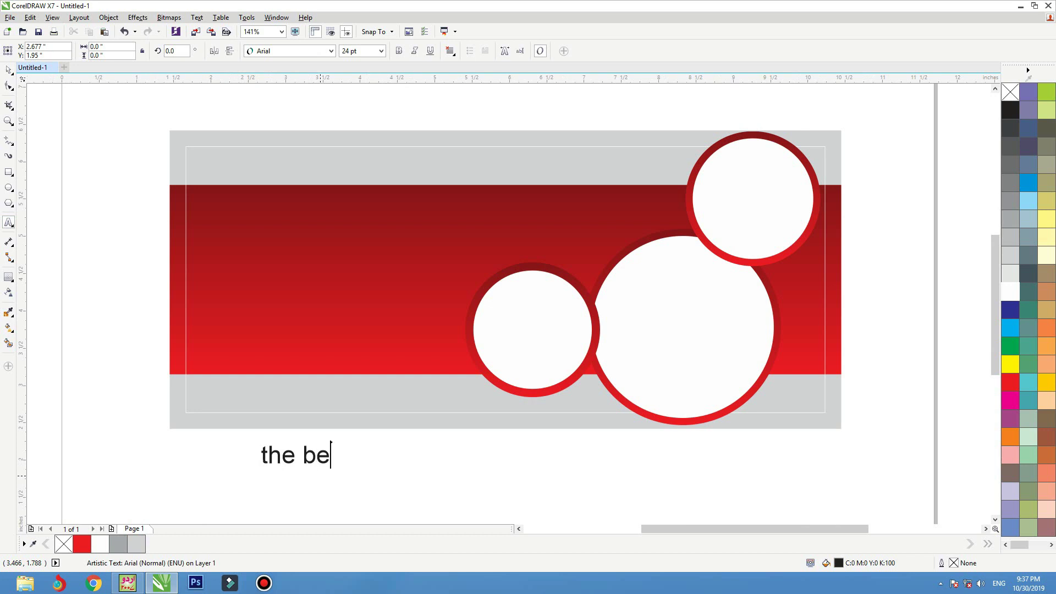
type("st food ")
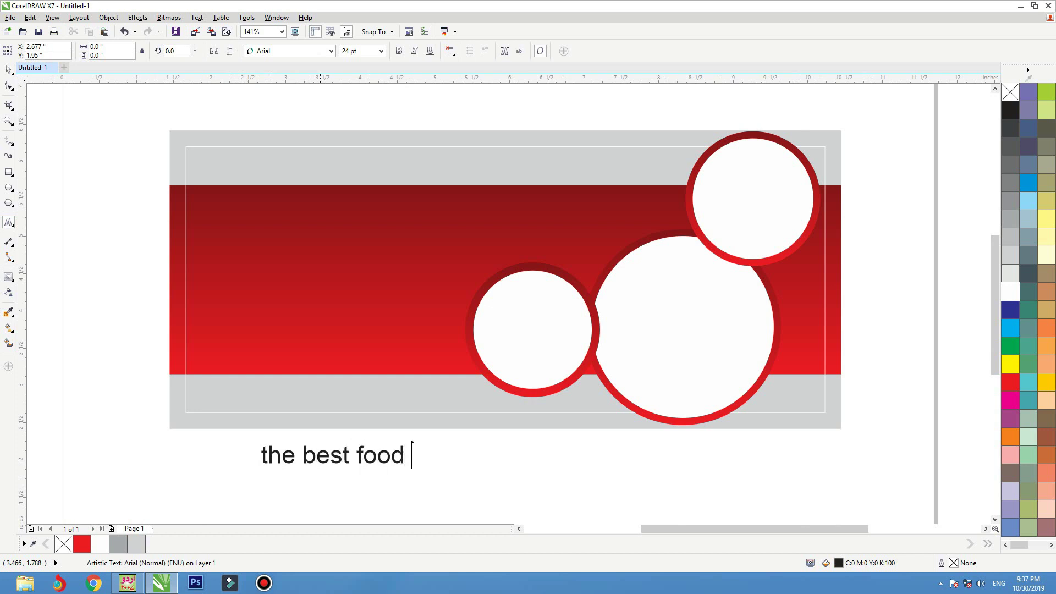
type("in your conutry")
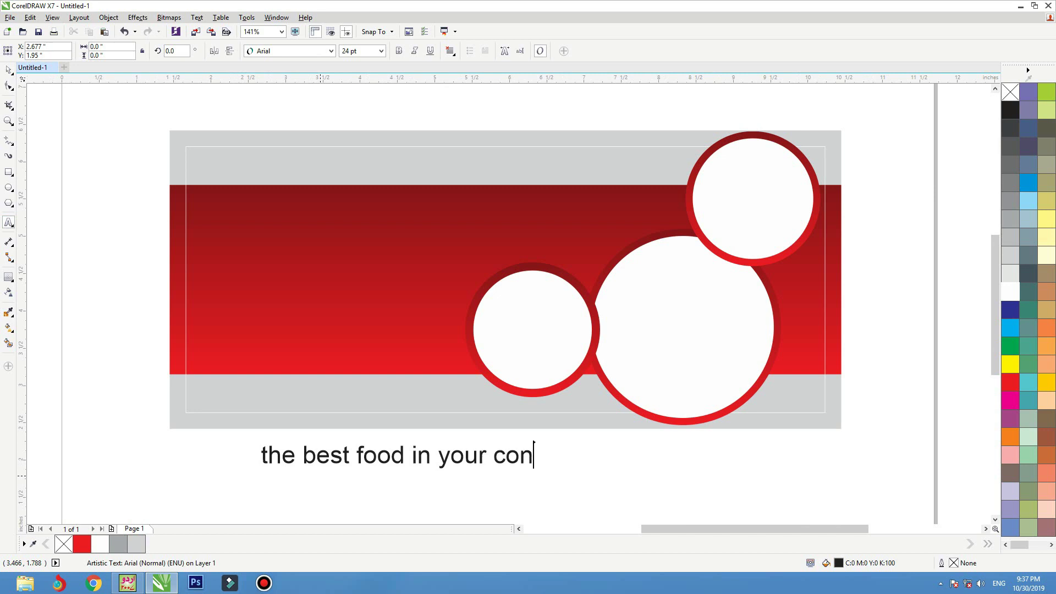
key("BackSpace")
key("BackSpace")
key("BackSpace")
key("BackSpace")
key("BackSpace")
type("untry")
key("Return")
- Add the lines 'fast ood' and 'best tast' beneath it, then select the text object
type("foo")
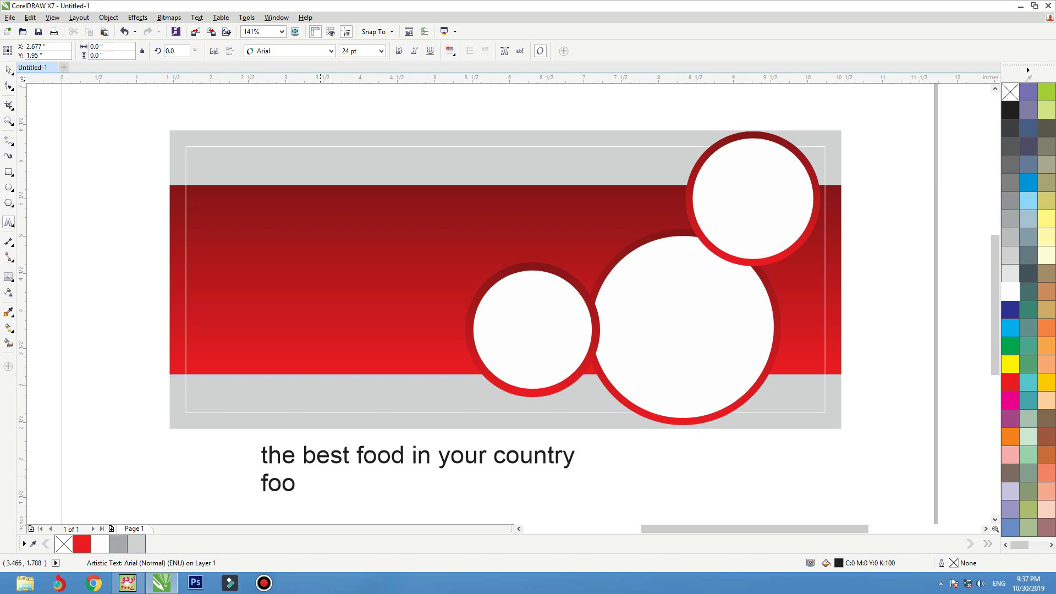
key("BackSpace")
key("BackSpace")
type("ast oof")
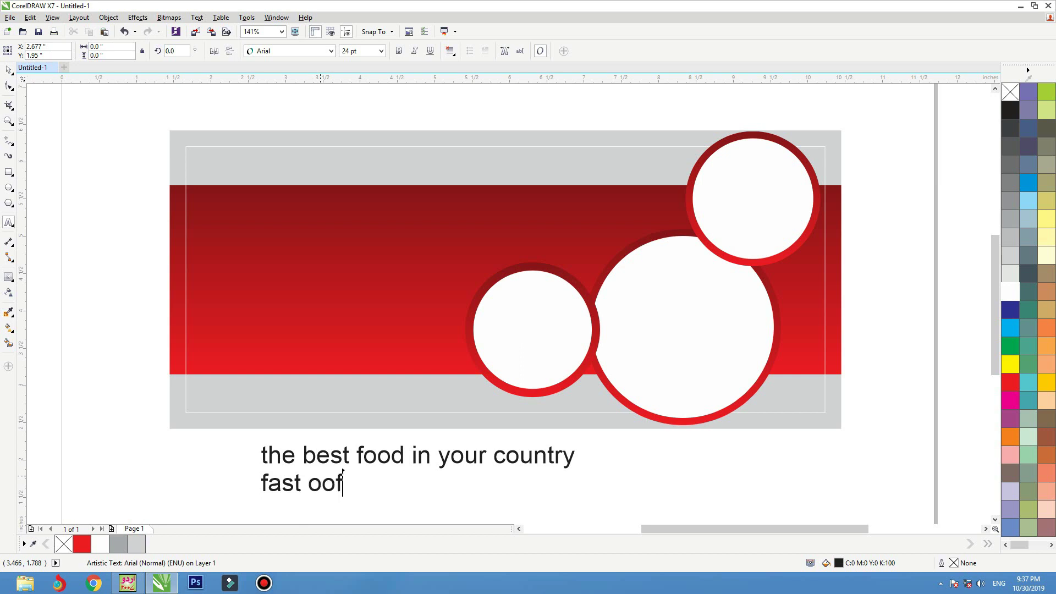
key("BackSpace")
type("d")
key("Return")
type("fo")
key("BackSpace")
key("BackSpace")
type("best")
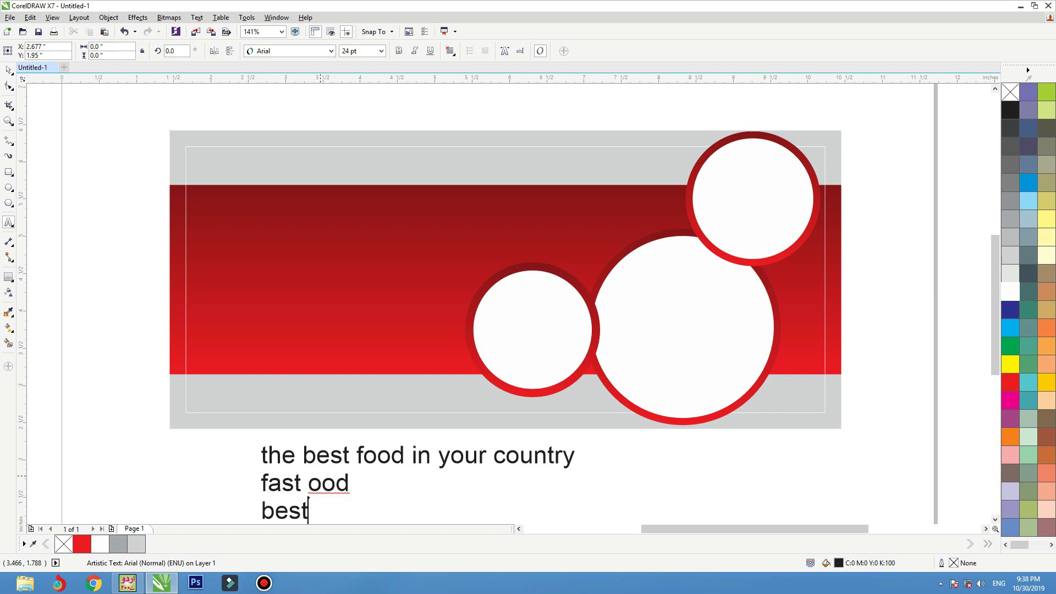
type(" tast")
key("ctrl+space")
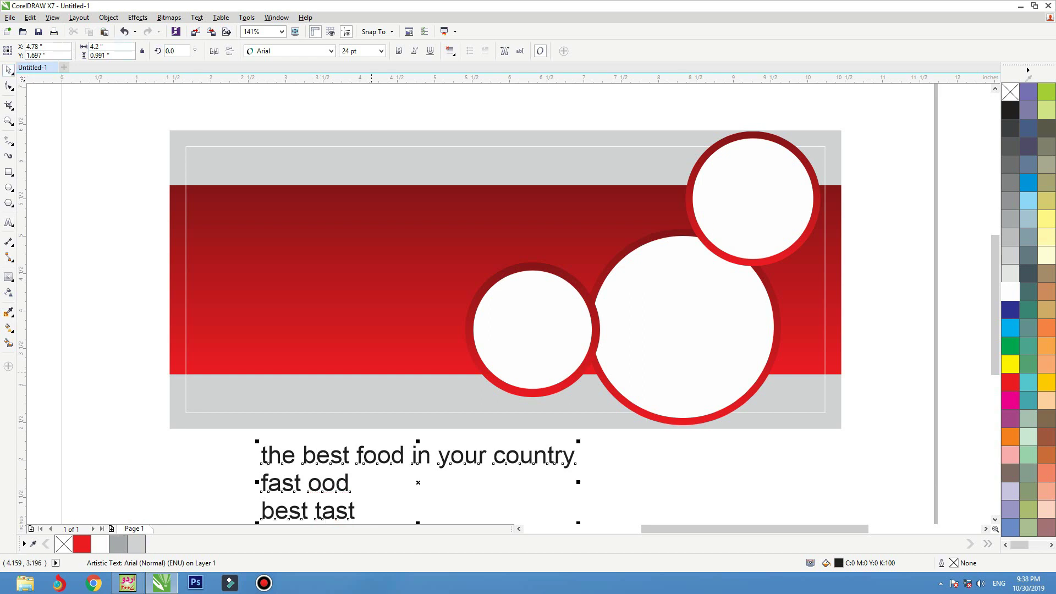
- Break the text into lines and move the first line onto the top grey band in Barbershop in Thailand
key("ctrl+k")
left_click_drag(417, 456, 386, 164)
left_click(331, 51)
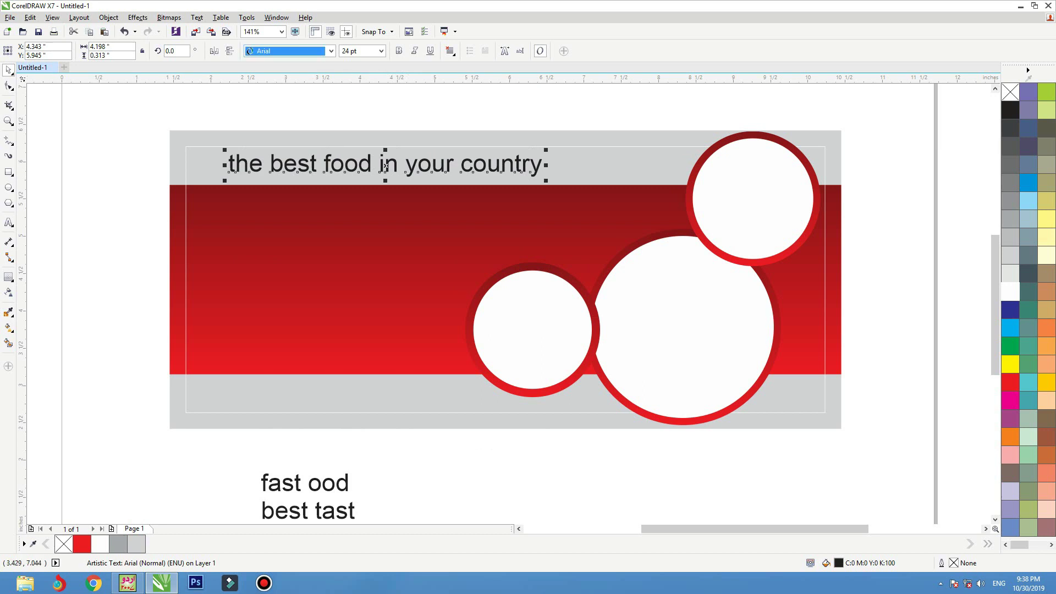
scroll(490, 226, "down", 6)
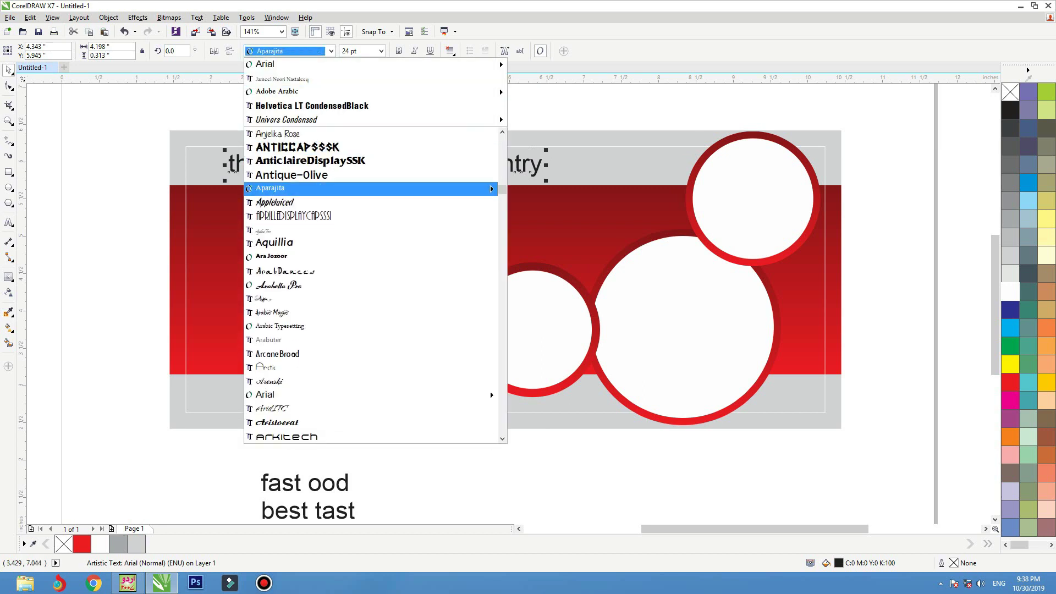
scroll(371, 286, "down", 5)
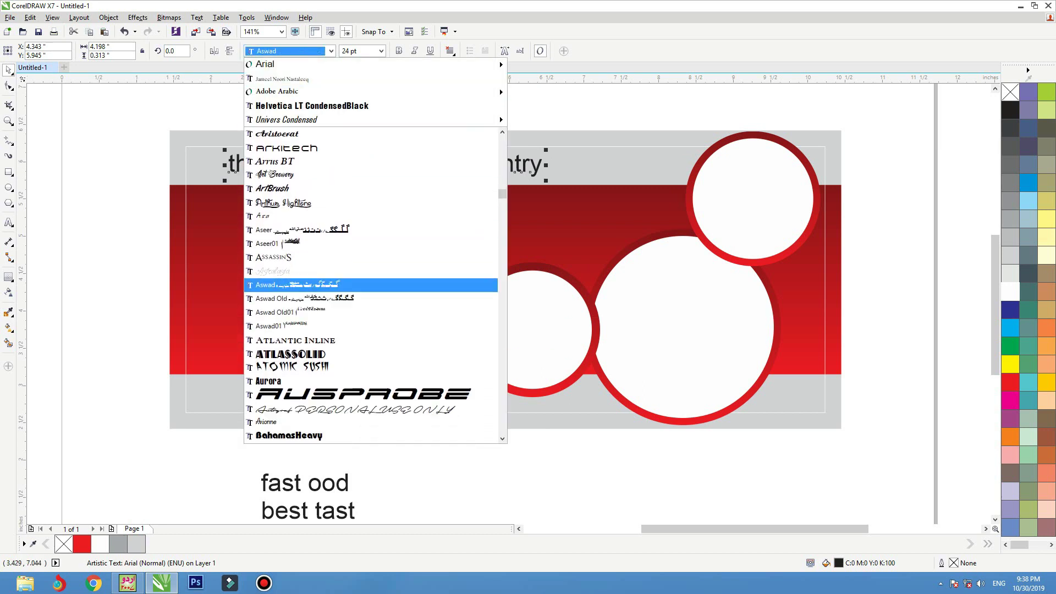
scroll(371, 286, "down", 3)
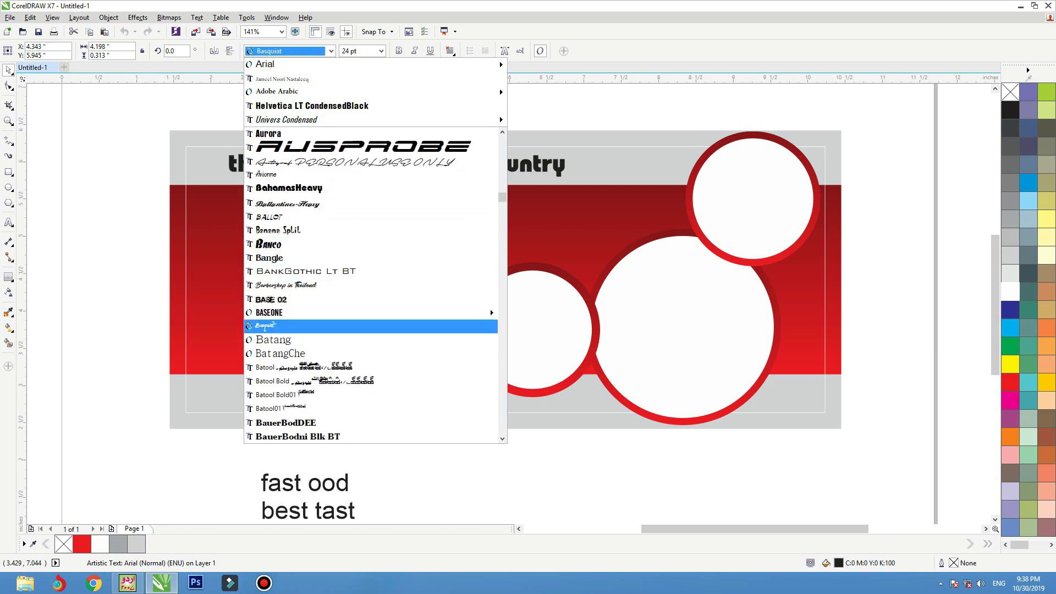
key("Up")
key("Up")
key("Up")
key("Return")
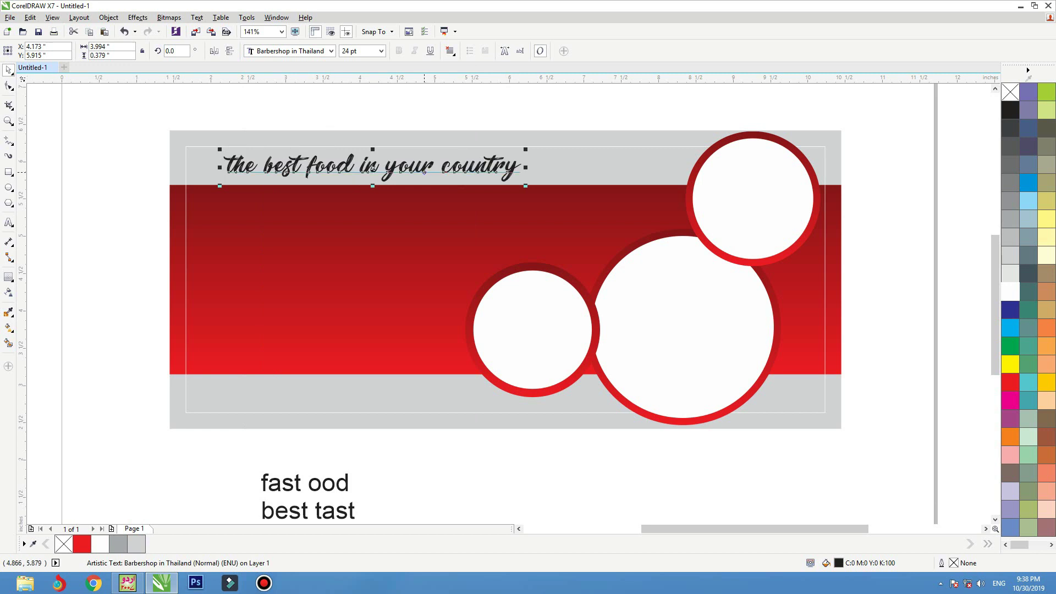
left_click_drag(423, 171, 426, 172)
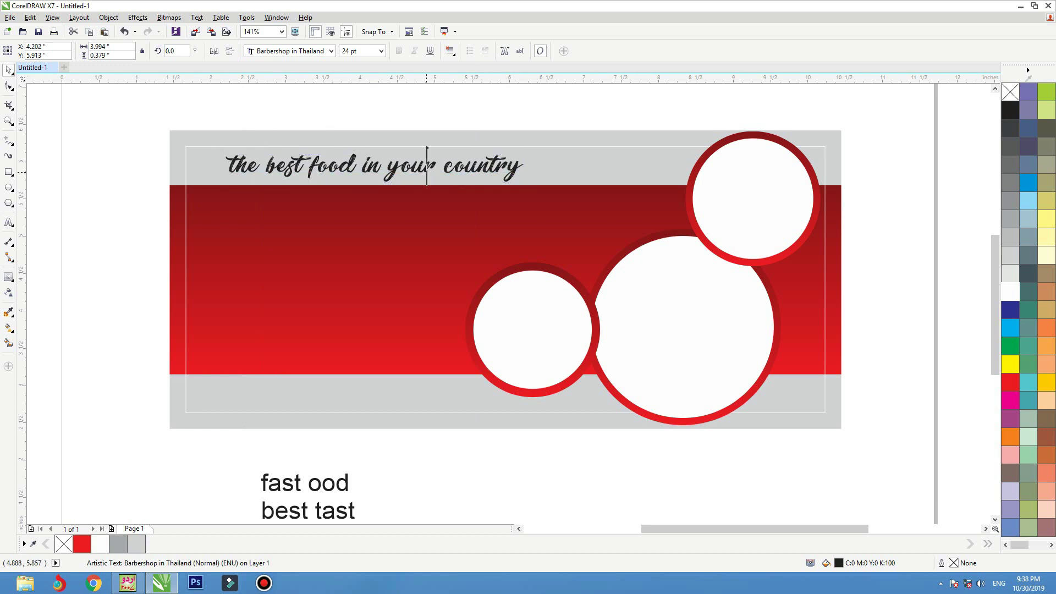
- Change the headline to Title Case and scale it down slightly
double_click(426, 165)
key("ctrl+a")
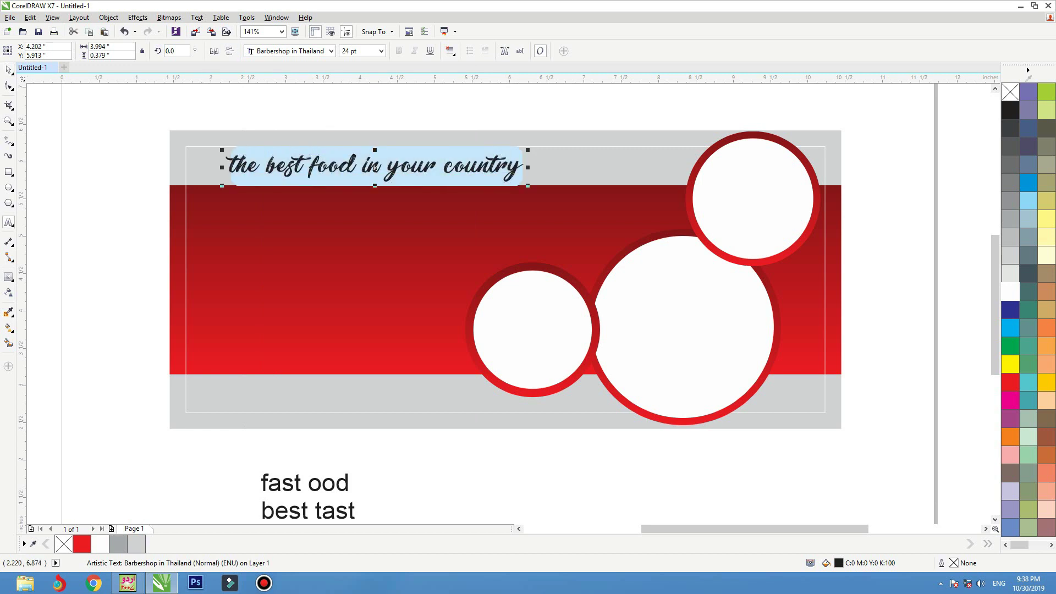
left_click(197, 17)
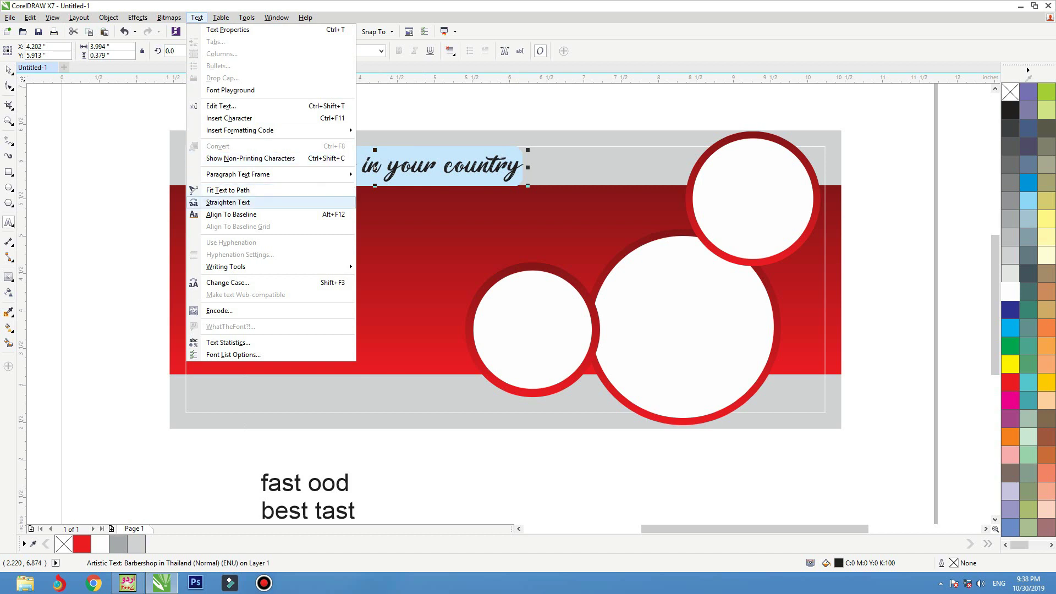
left_click(228, 282)
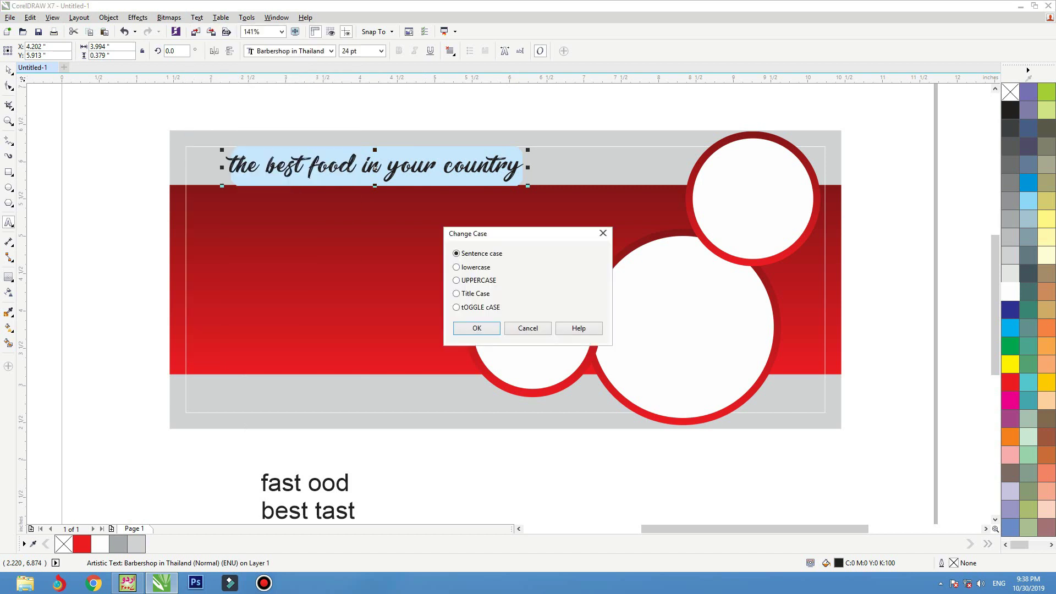
left_click(476, 328)
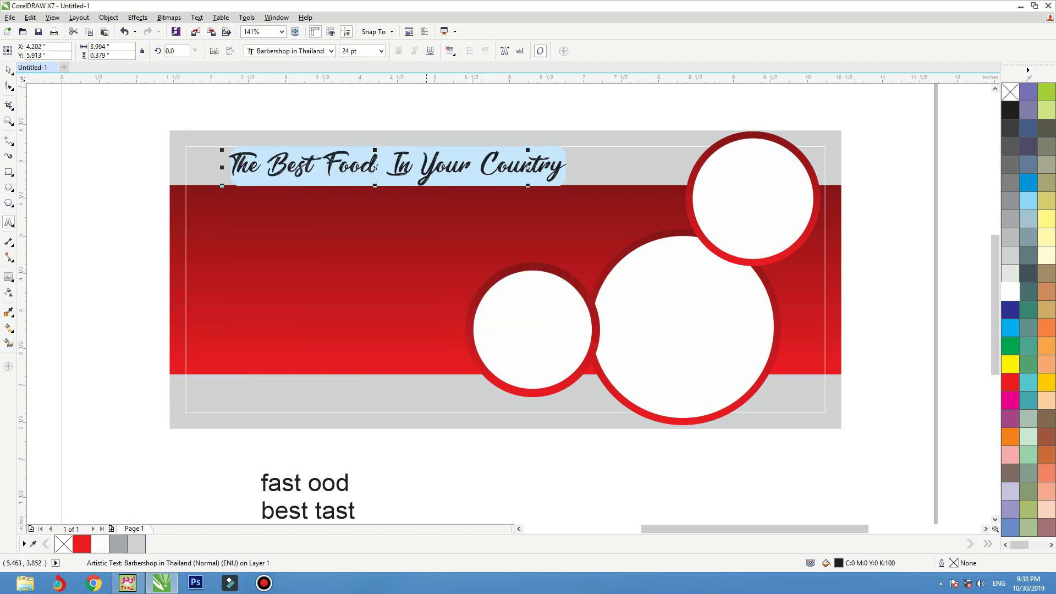
left_click(399, 169)
left_click(8, 70)
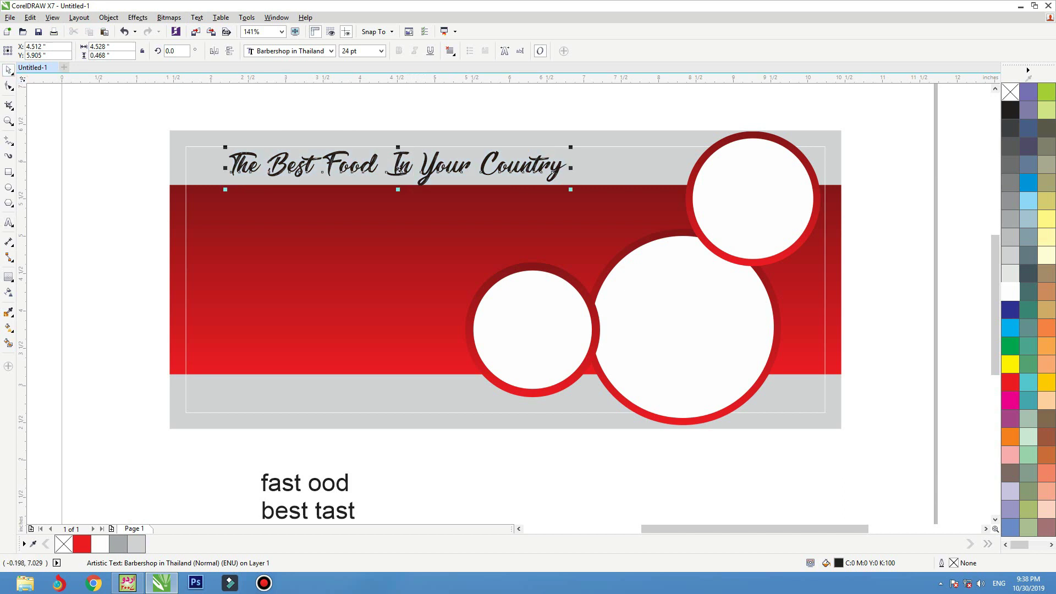
left_click_drag(570, 147, 552, 147)
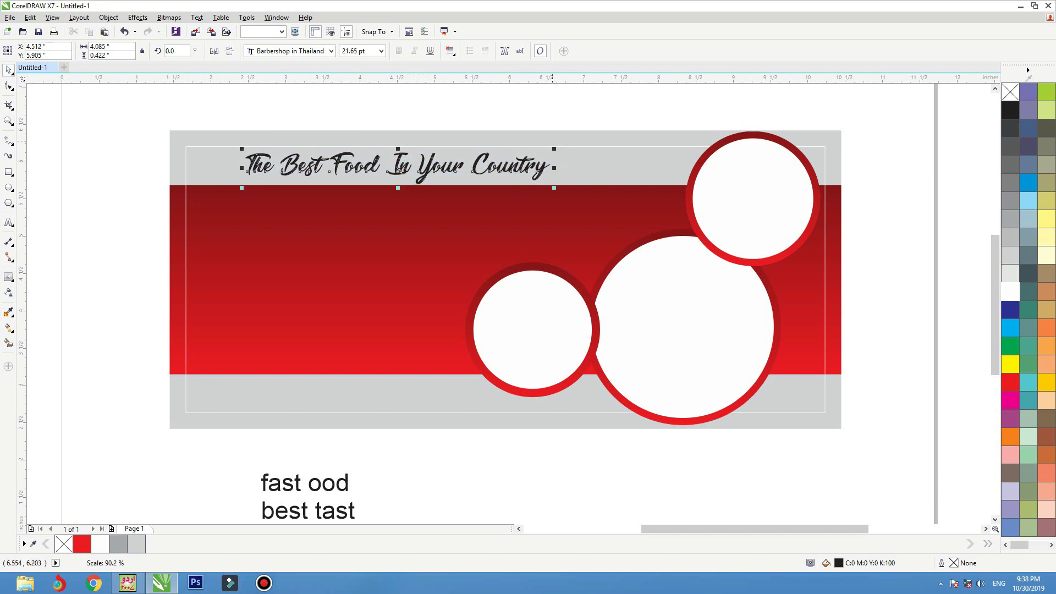
left_click(334, 483)
- Drag 'fast ood' to the right below the banner and zoom in on it
left_click_drag(334, 482, 516, 489)
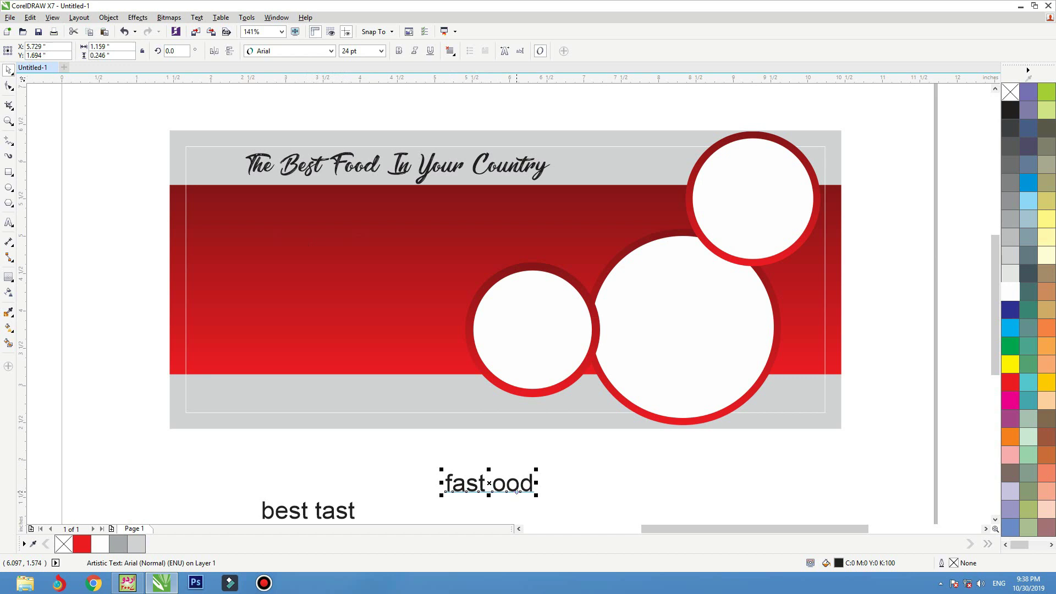
key("shift+F2")
- Set 'fast ood' in the Bangle font and capitalise it to 'Fast ood'
scroll(506, 283, "down", 3)
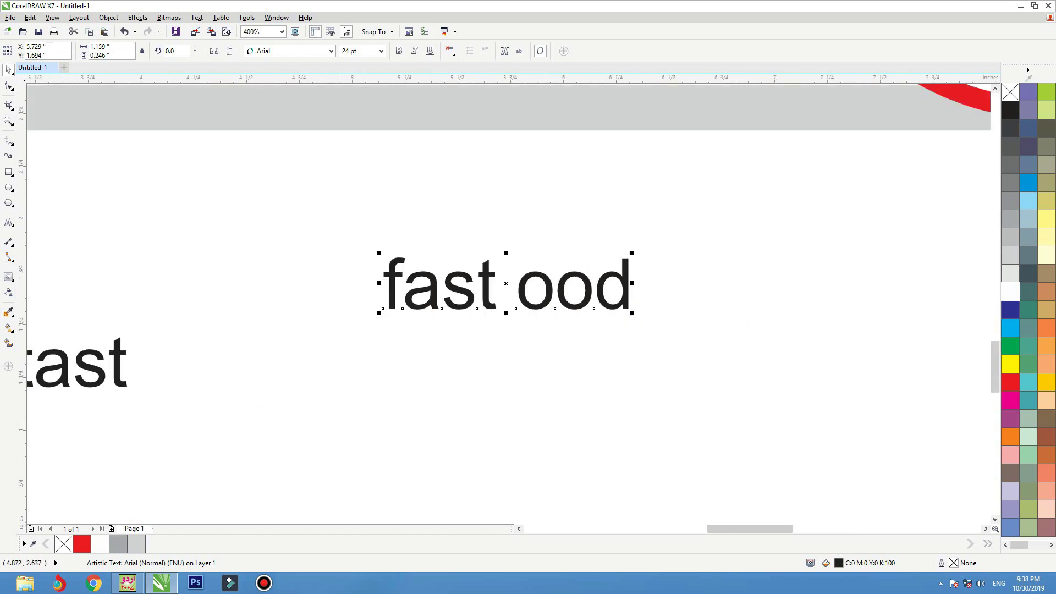
left_click(331, 51)
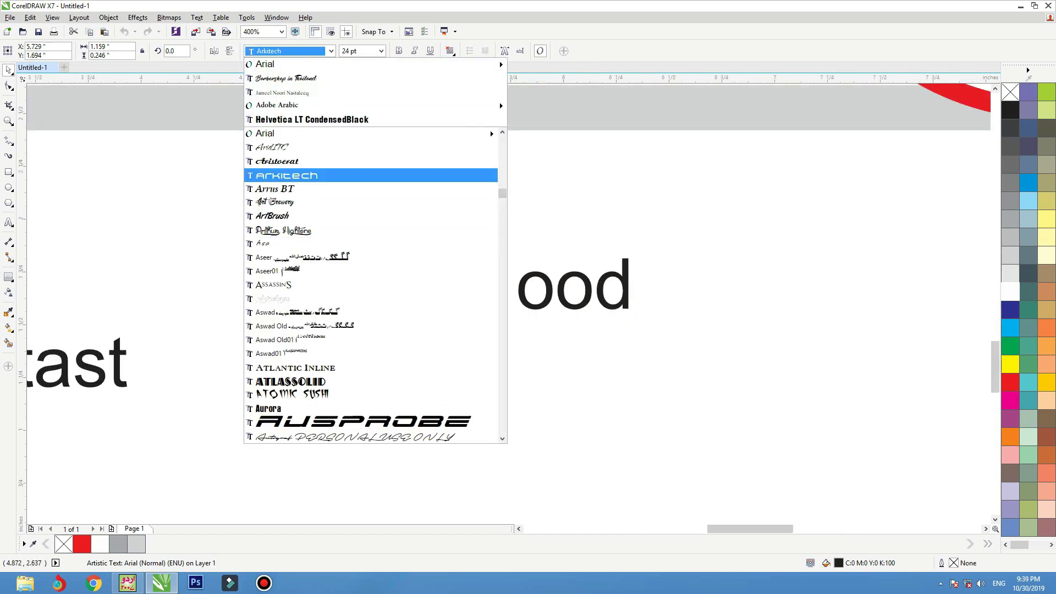
key("Down")
key("Down")
key("Down")
key("Down")
key("Down")
key("Down")
key("Down")
key("Down")
key("Down")
key("Down")
key("Down")
key("Down")
key("Down")
key("Down")
key("Down")
key("Down")
key("Down")
key("Down")
key("Down")
key("Down")
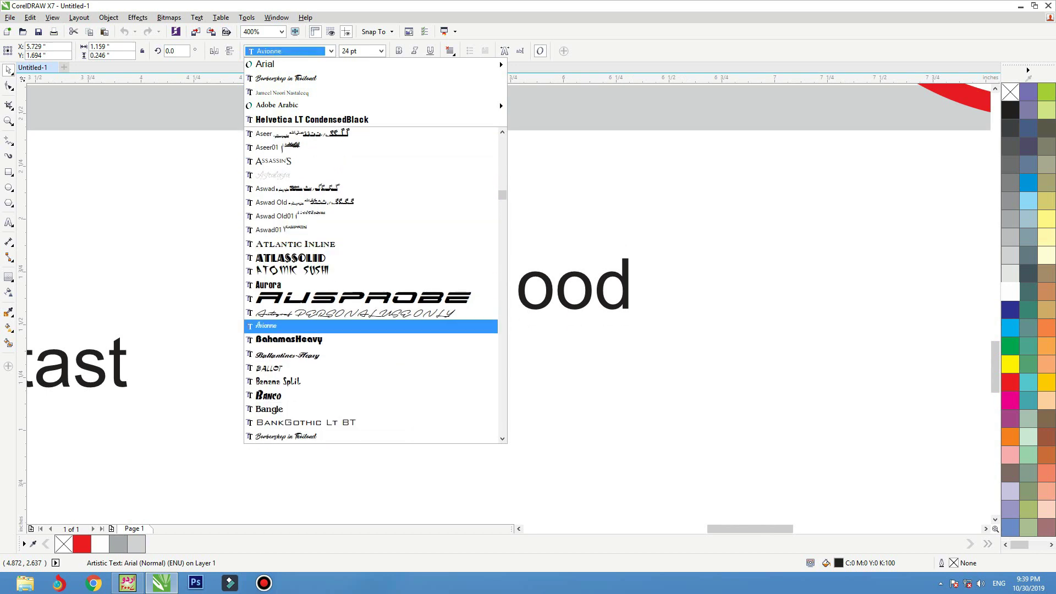
key("Down")
key("Down")
key("Down")
key("Down")
key("Down")
key("Down")
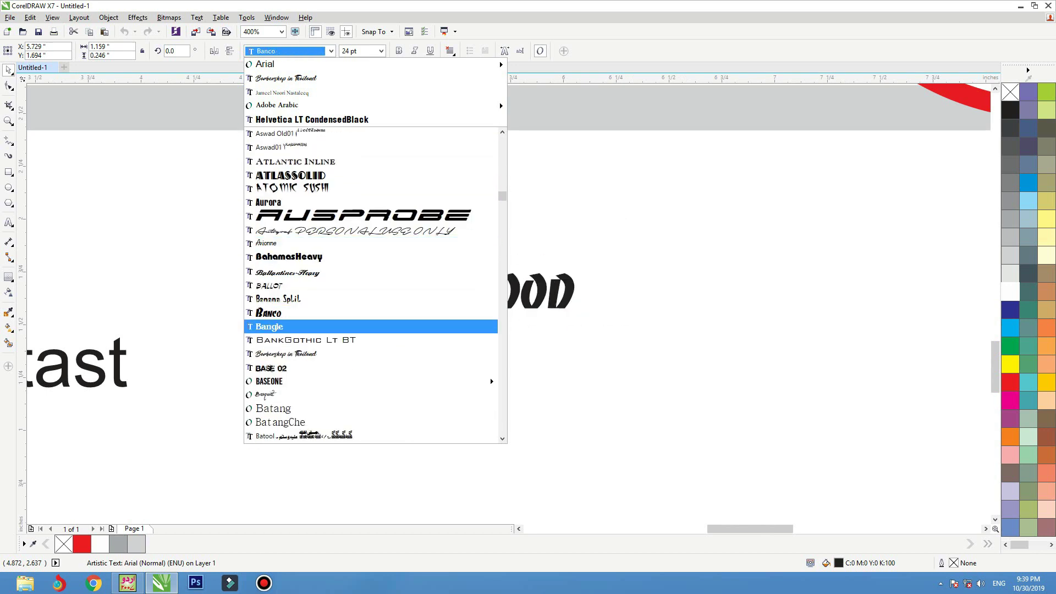
key("Return")
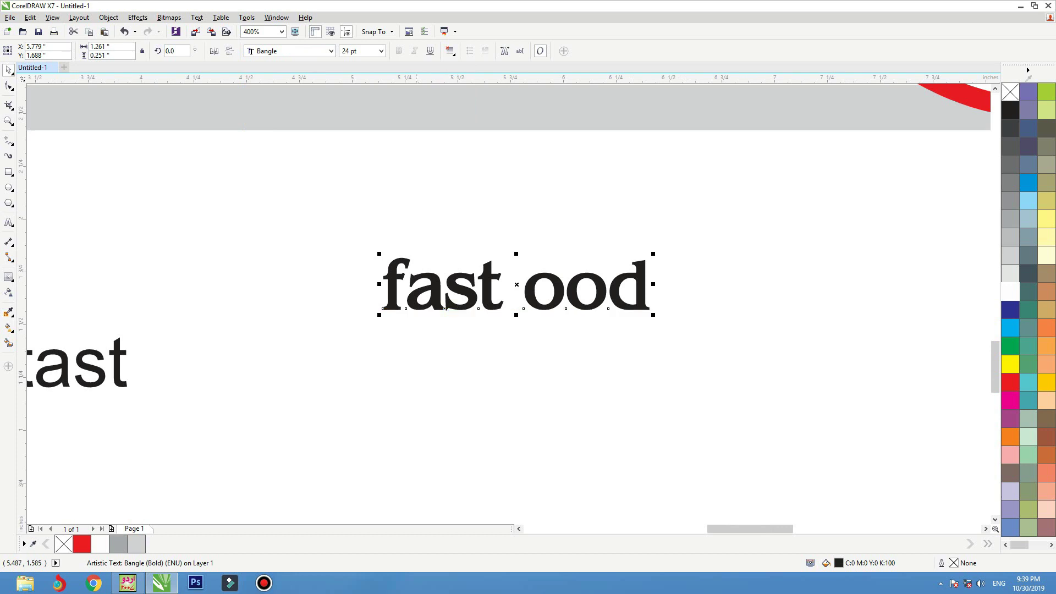
double_click(405, 280)
left_click_drag(405, 281, 382, 282)
type("F")
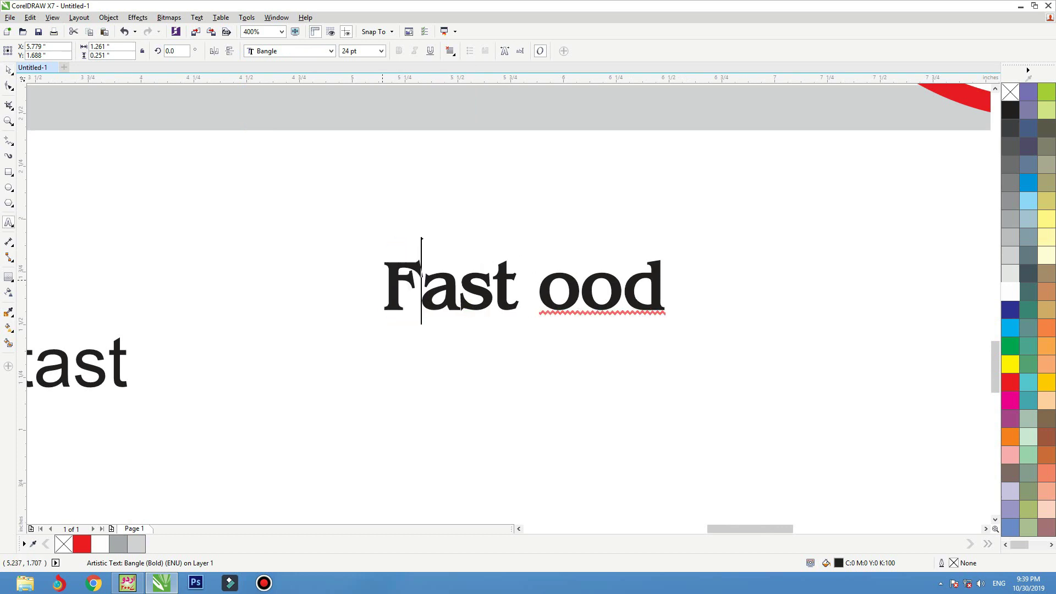
left_click(8, 70)
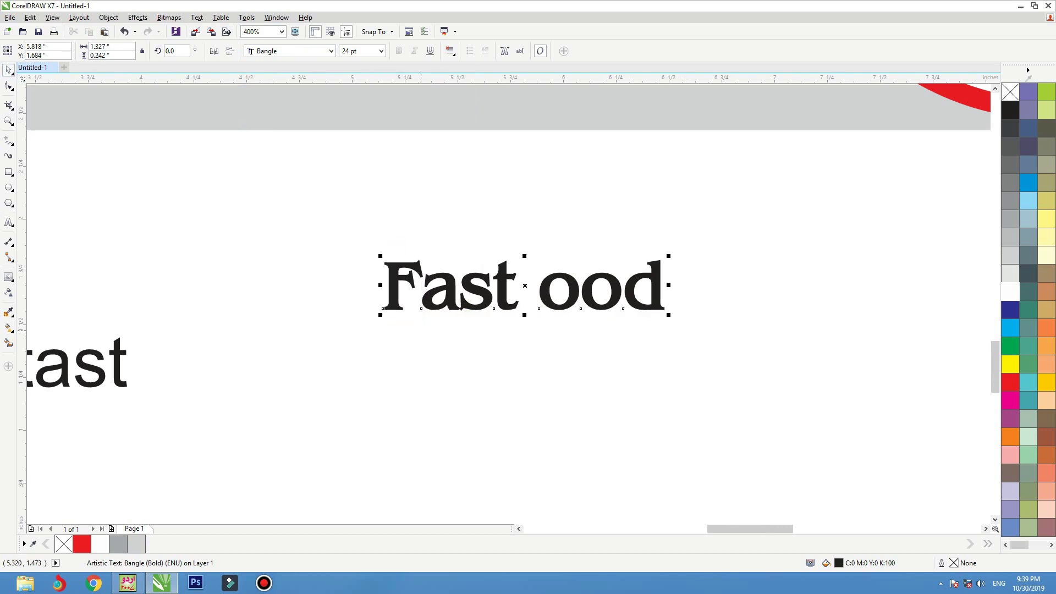
- Put 'ood' on its own line and split Fast and ood into separate objects
left_click_drag(517, 300, 490, 310)
double_click(511, 297)
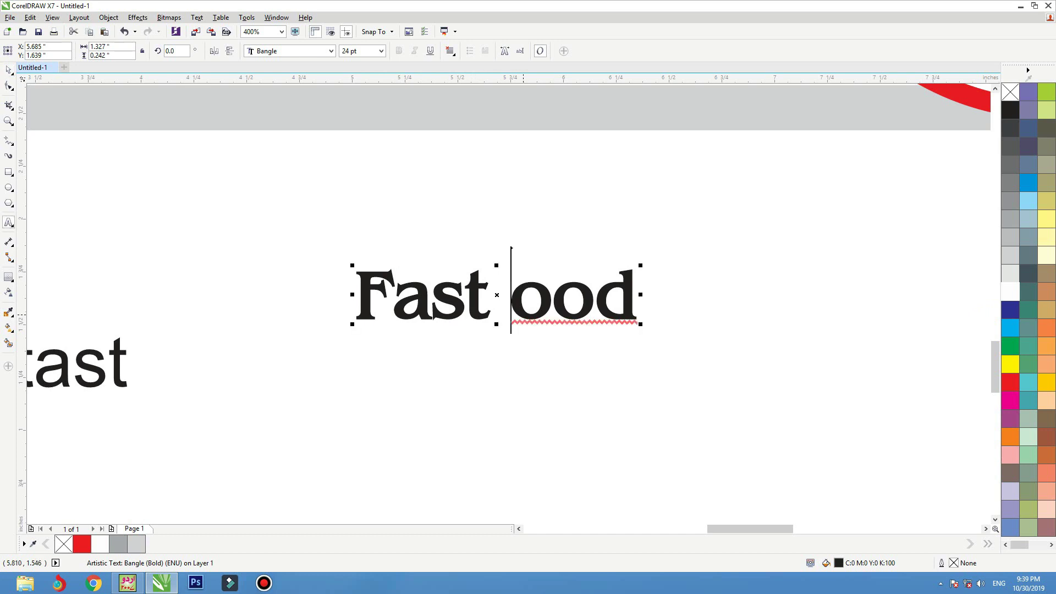
key("Return")
key("ctrl+space")
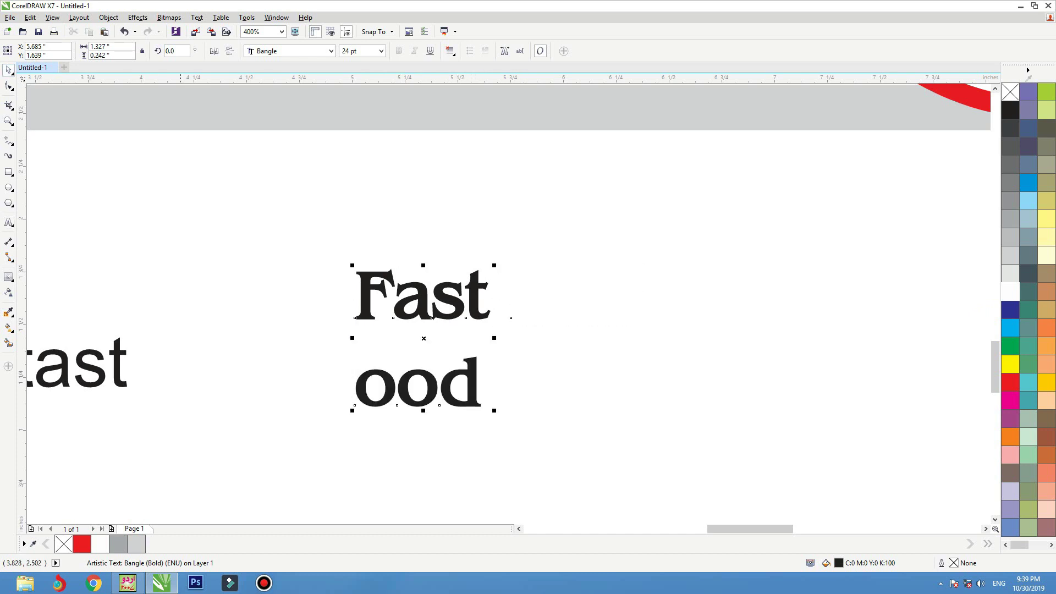
key("ctrl+k")
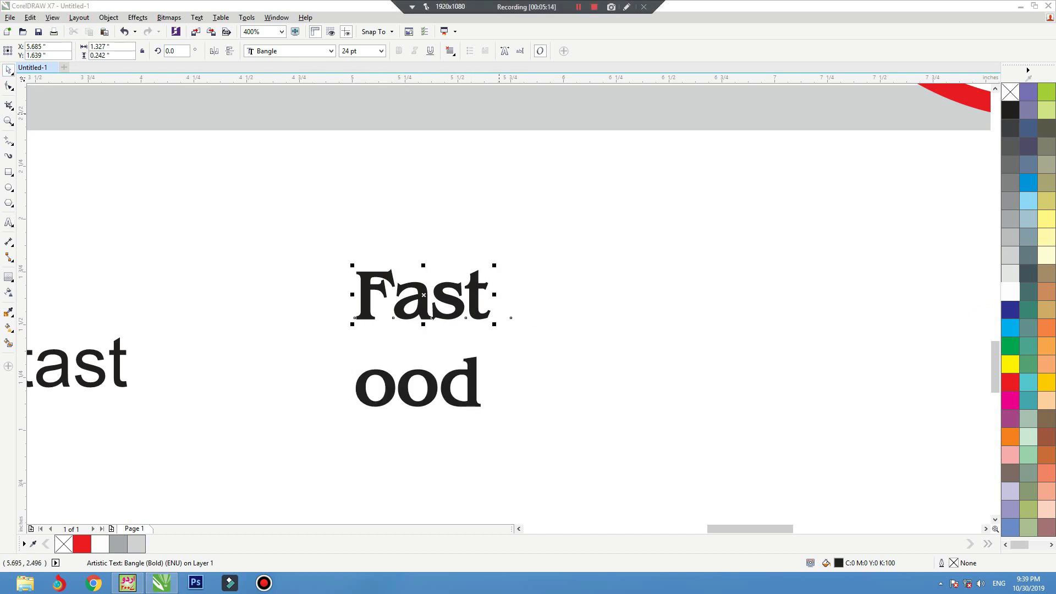
left_click(499, 181)
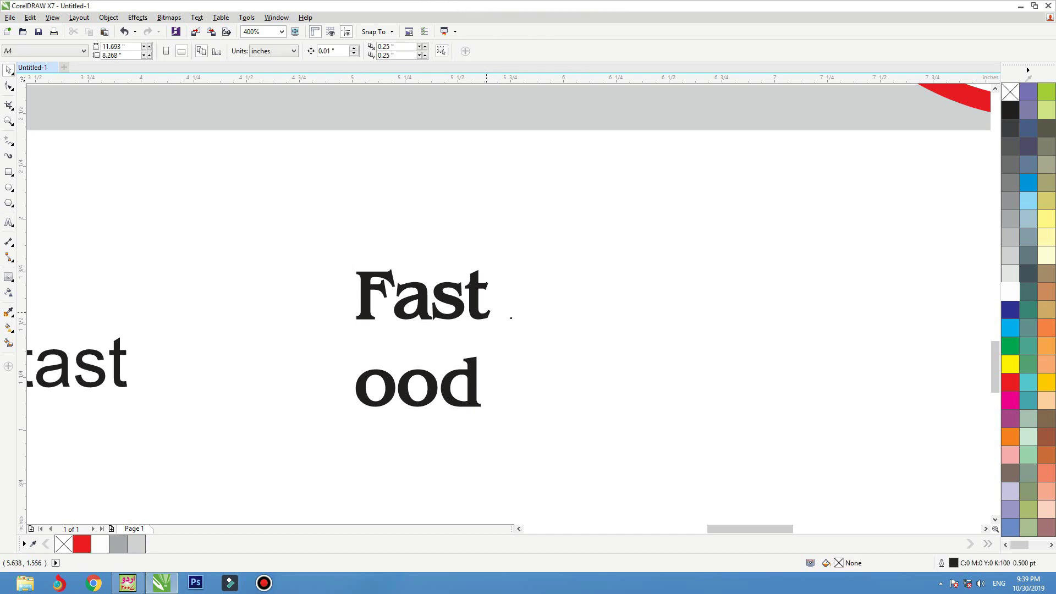
- Widen Fast's letter spacing and move ood up closer beneath it
left_click_drag(481, 313, 474, 319)
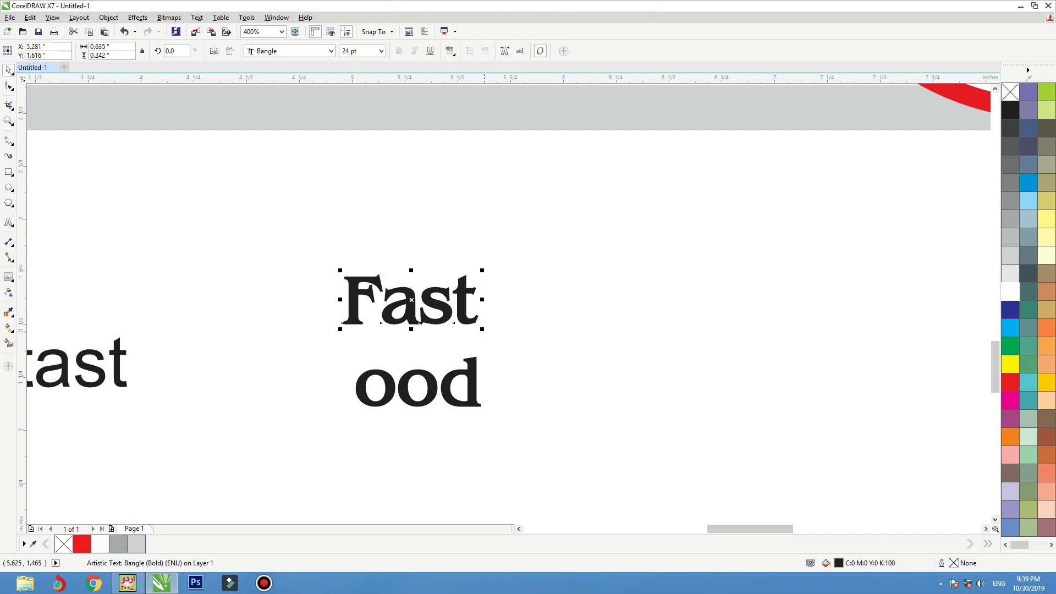
key("F10")
left_click_drag(483, 324, 505, 324)
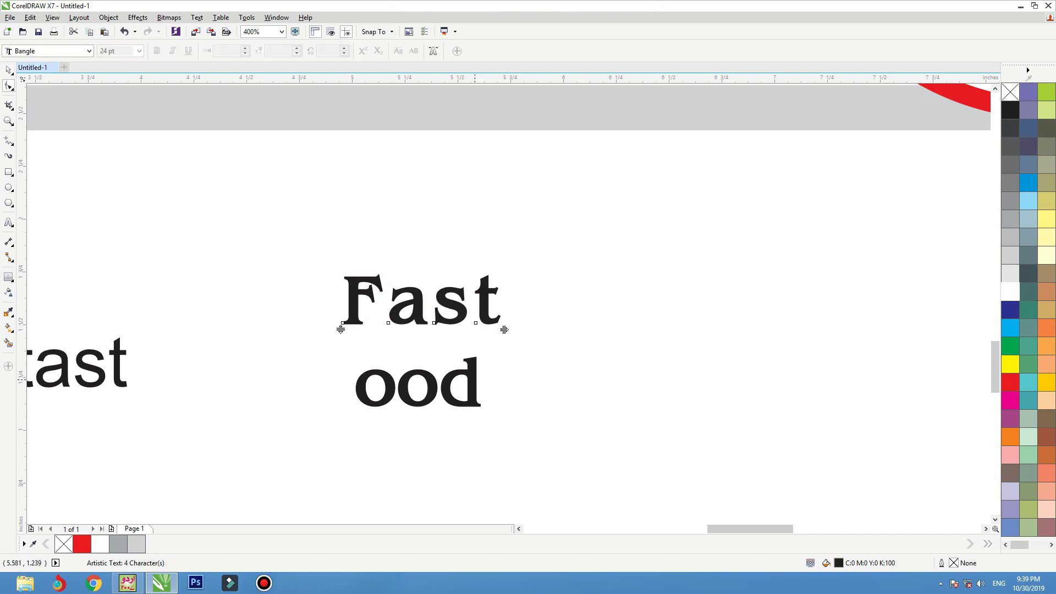
left_click(472, 385)
key("space")
left_click_drag(473, 385, 476, 364)
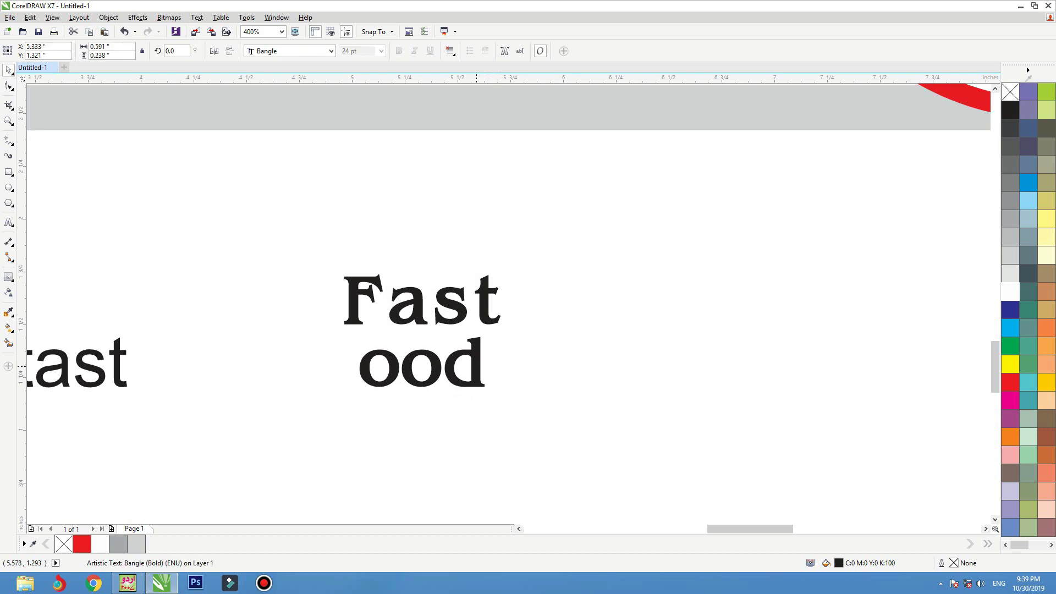
left_click(422, 299)
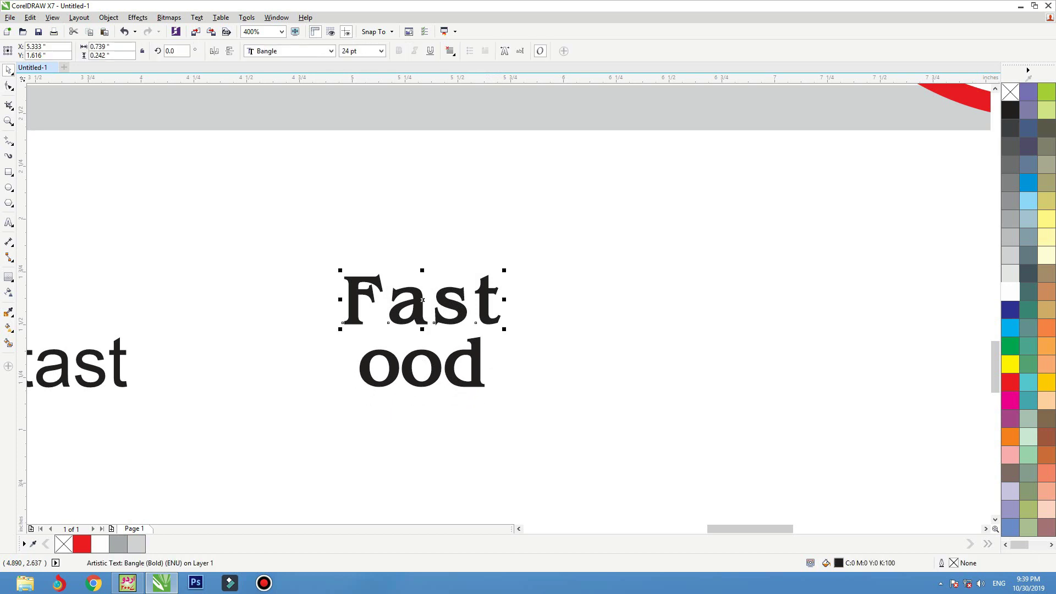
- Try BauerBodDEE, Bernard MT Condensed (undone), BisonLight, Bodidly and Boulder fonts on Fast
left_click(330, 51)
key("Down")
key("Down")
key("Down")
key("Up")
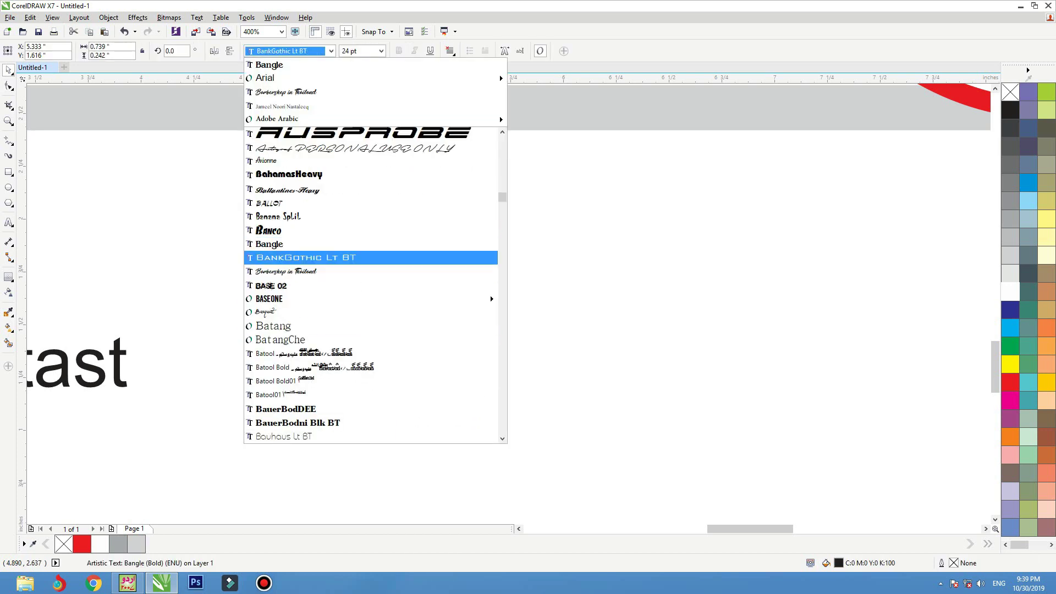
key("Down")
key("Down")
key("Down")
key("Down")
key("Down")
key("Down")
key("Down")
key("Down")
key("Down")
key("Down")
key("Down")
key("Return")
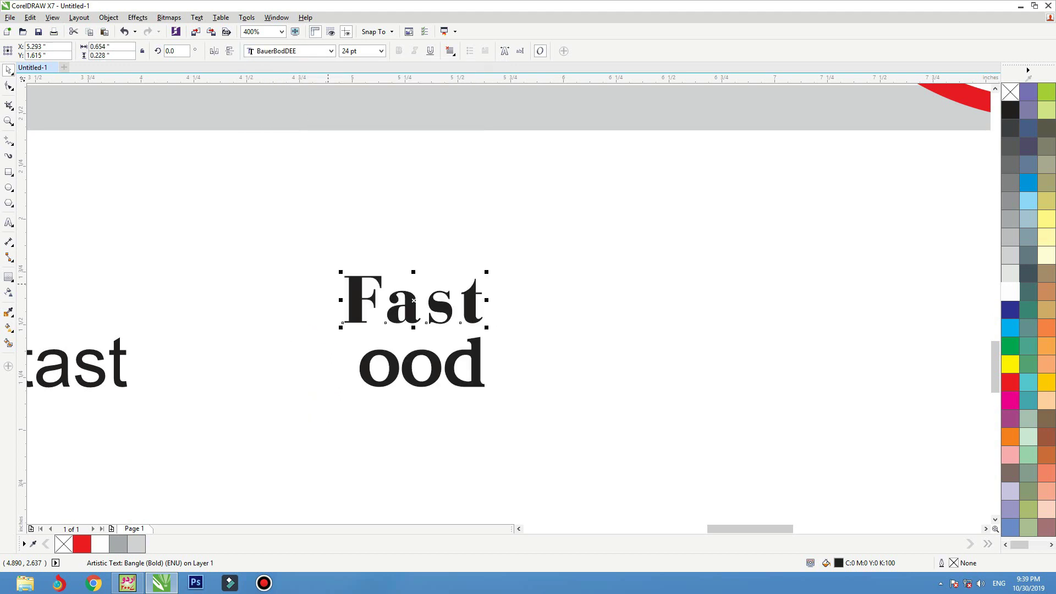
left_click(331, 51)
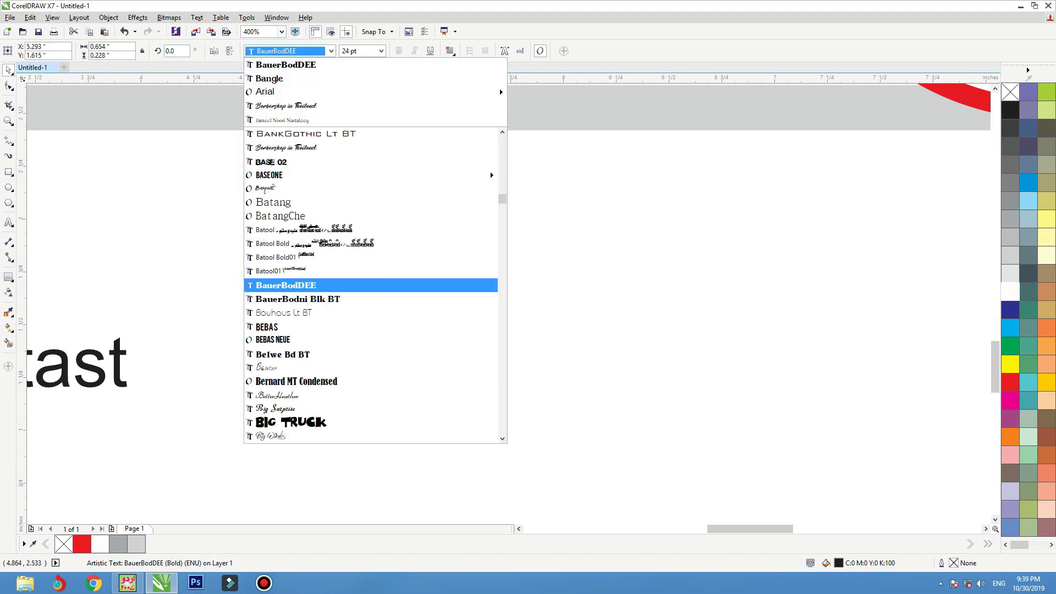
key("Down")
key("Down")
key("Down")
key("Down")
key("Down")
key("Down")
key("Down")
key("Return")
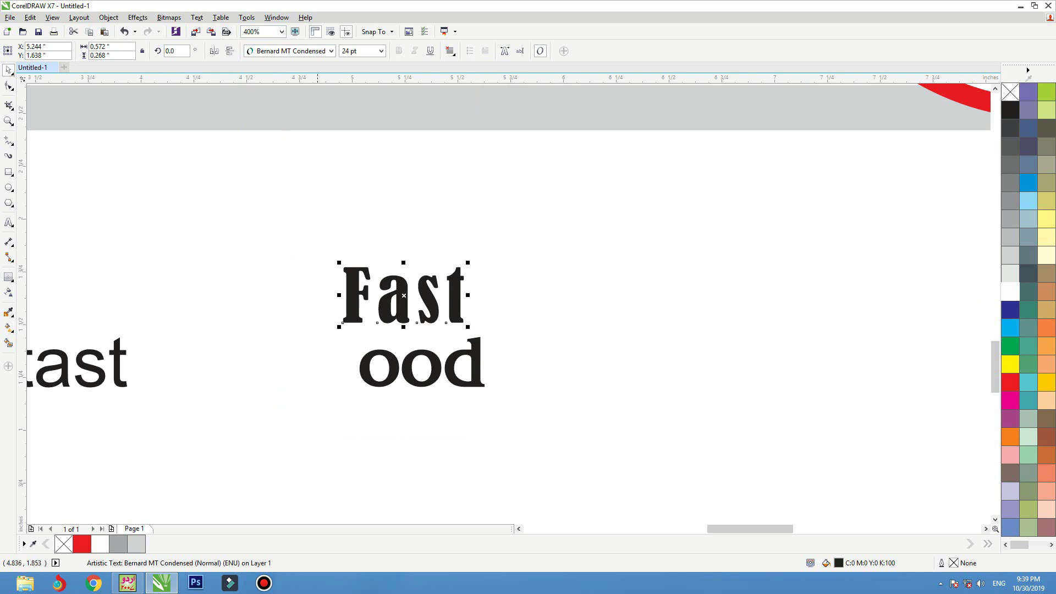
key("ctrl+z")
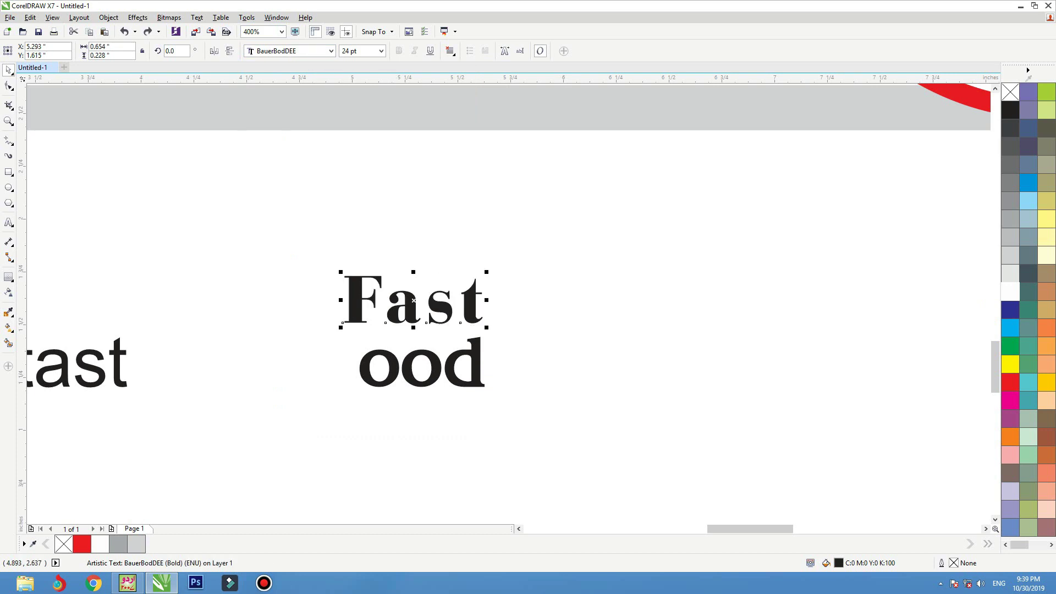
left_click(331, 50)
key("Down")
key("Down")
key("Down")
key("Down")
key("Down")
key("Down")
key("Down")
key("Down")
key("Down")
key("Down")
key("Down")
key("Down")
key("Down")
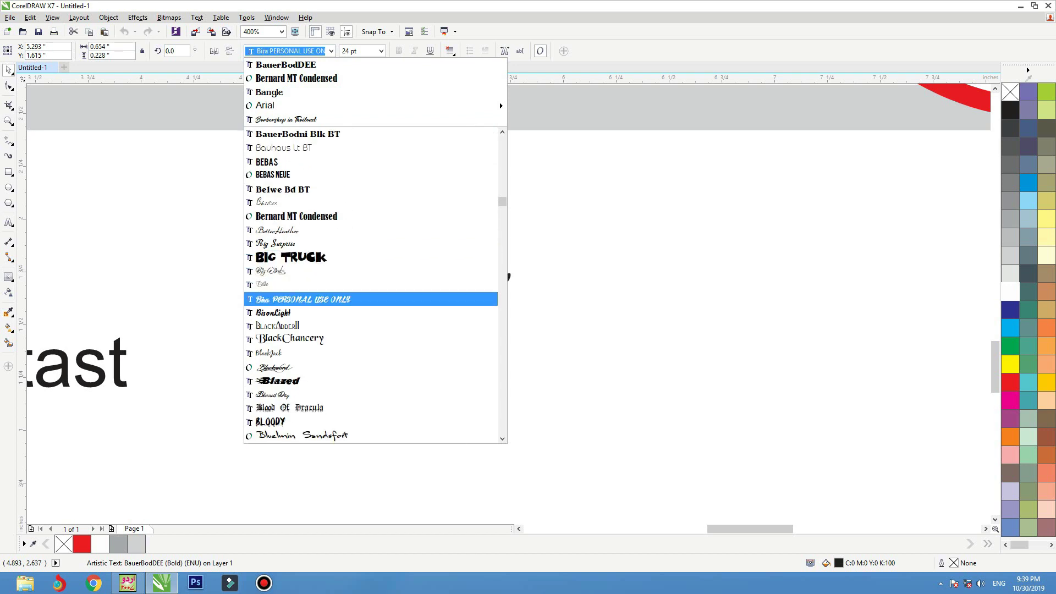
key("Down")
key("Return")
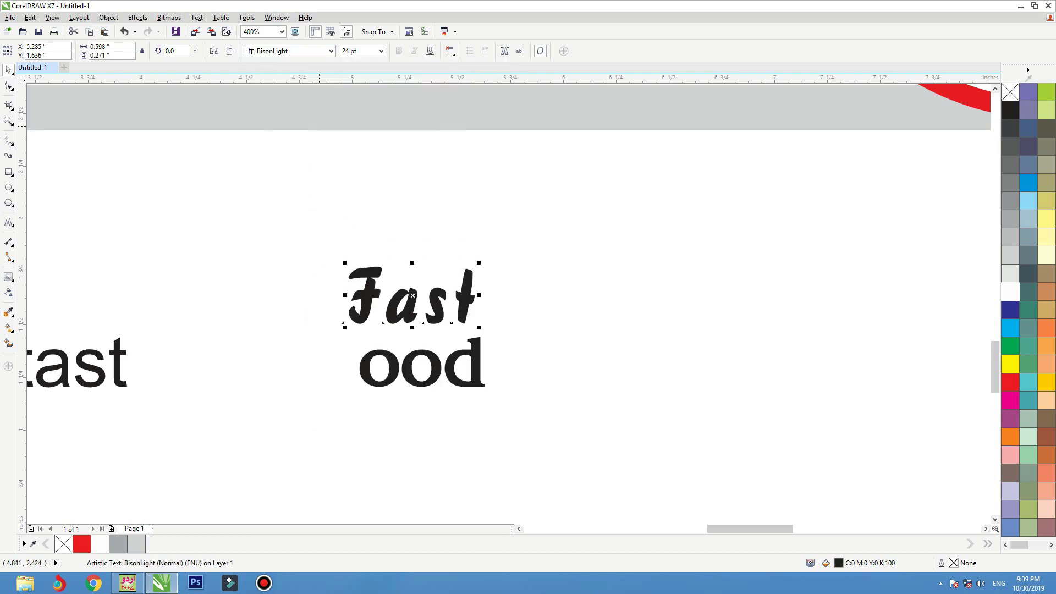
left_click(330, 51)
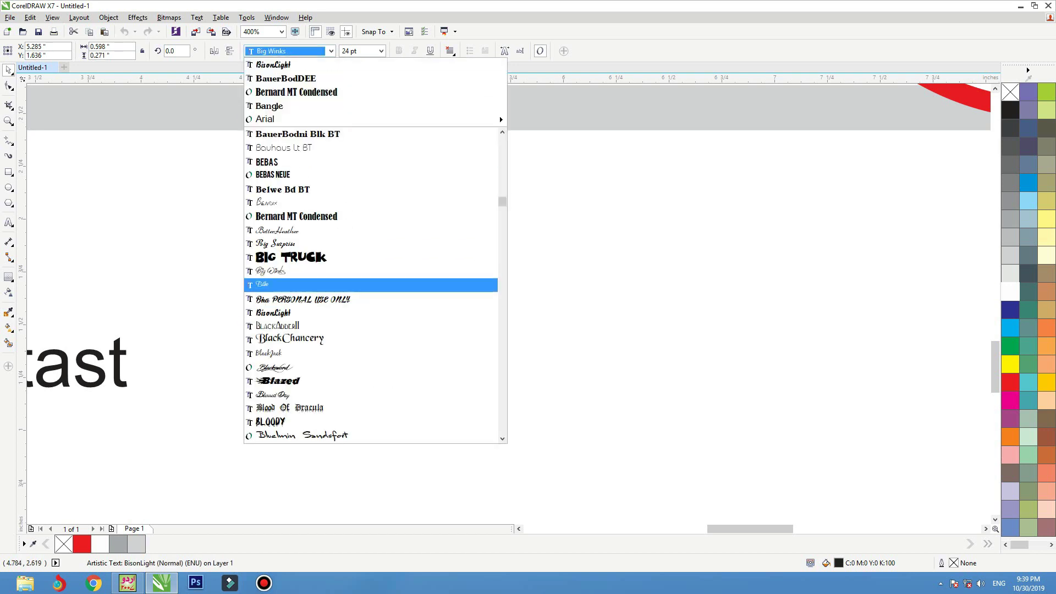
scroll(330, 312, "down", 2)
key("Down")
key("Down")
key("Down")
key("Down")
key("Down")
key("Down")
key("Down")
key("Down")
key("Down")
key("Down")
key("Down")
key("Down")
key("Down")
key("Down")
key("Up")
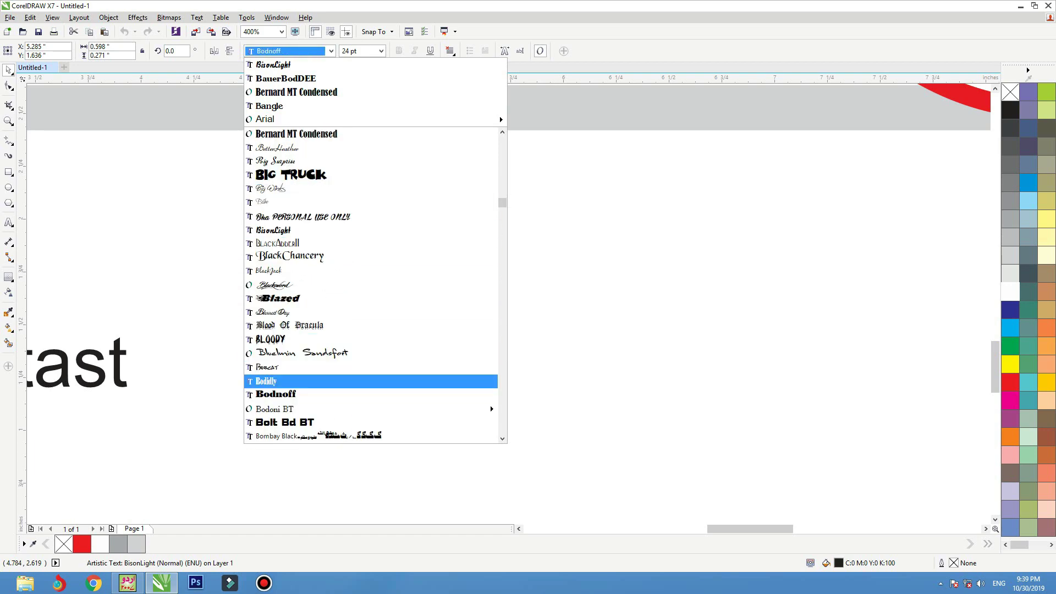
key("Return")
left_click(331, 50)
scroll(490, 364, "down", 4)
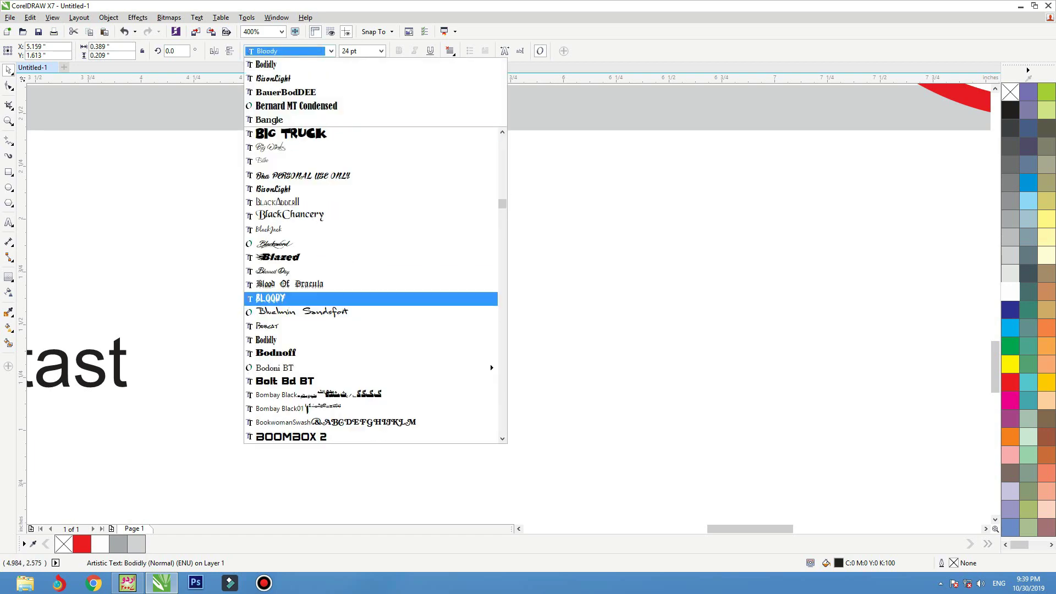
mouse_move(490, 240)
key("Down")
key("Down")
key("Down")
key("Down")
key("Down")
key("Down")
key("Down")
key("Down")
key("Up")
key("Up")
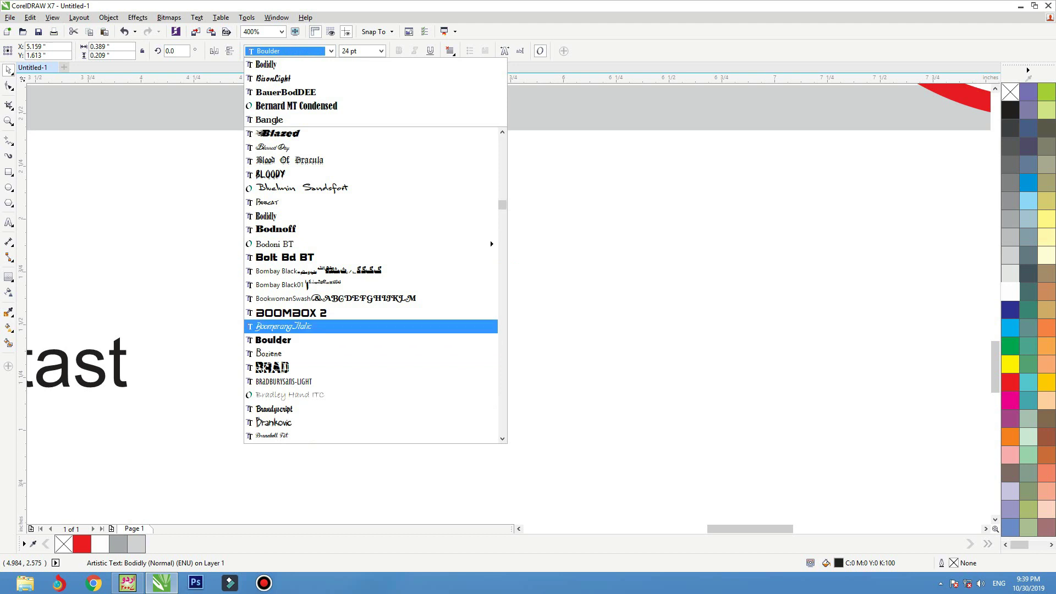
key("Down")
key("Return")
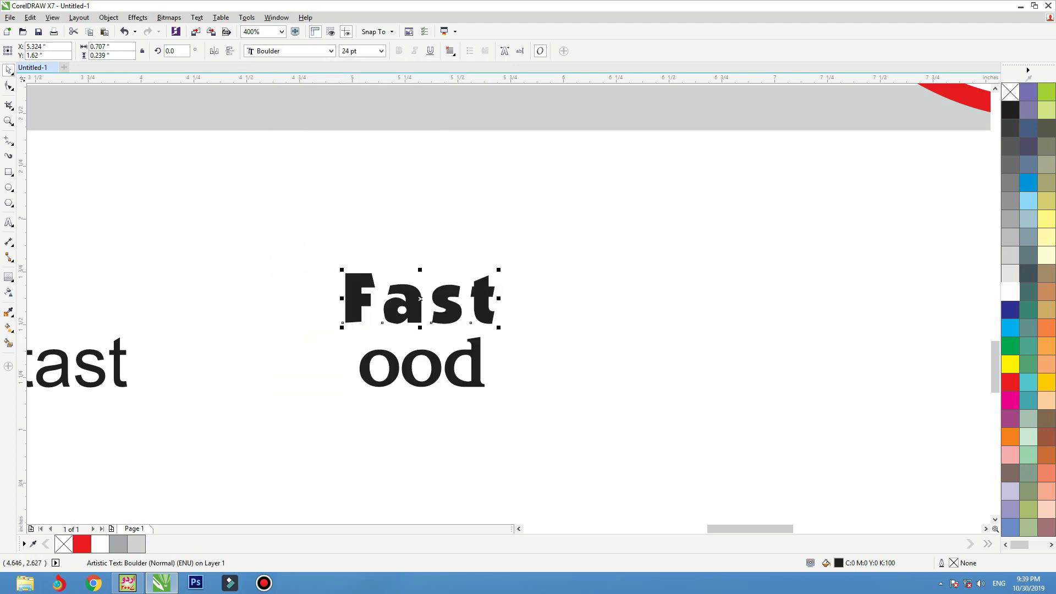
- Try the Break, Broadway BT and Brush Flair fonts on Fast, shifting it left
left_click(331, 51)
scroll(352, 236, "down", 5)
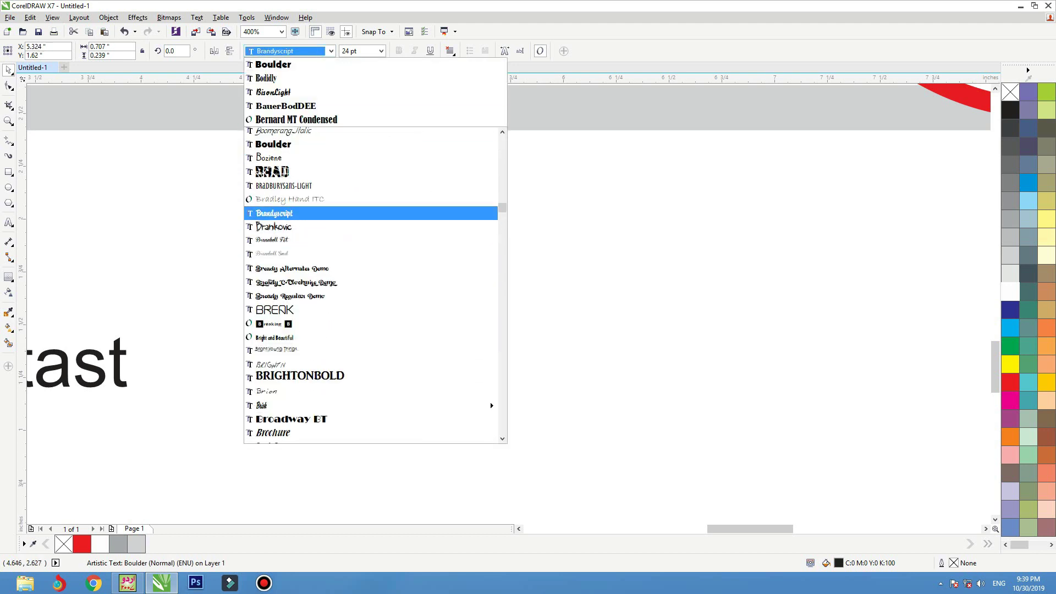
key("Down")
key("Down")
key("Down")
key("Down")
key("Down")
key("Down")
key("Down")
key("Down")
key("Down")
key("Up")
key("Up")
key("Return")
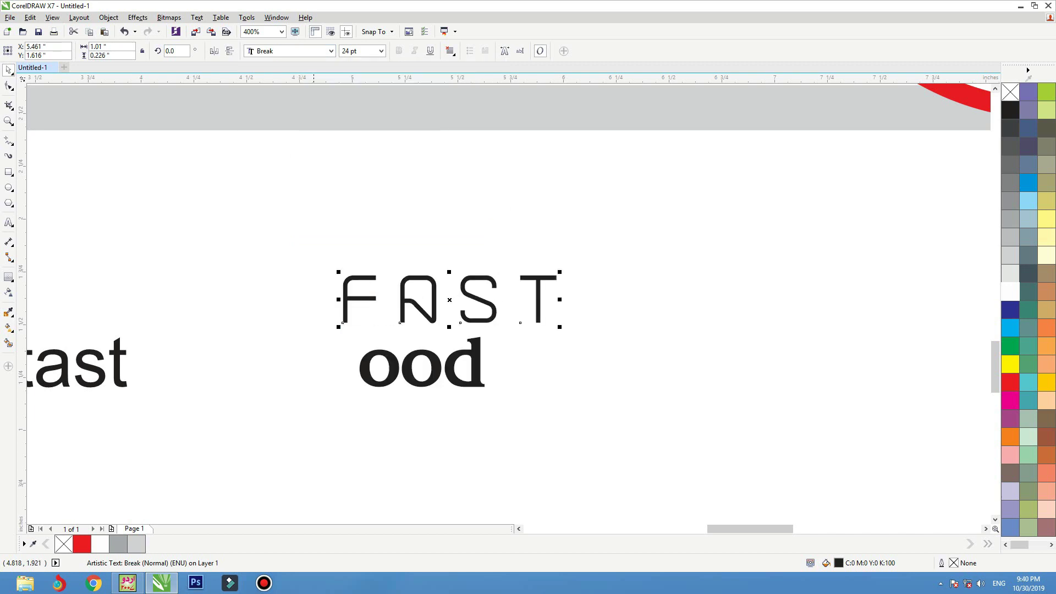
key("alt+Down")
scroll(490, 391, "down", 2)
key("Down")
key("Down")
key("Down")
key("Down")
key("Down")
key("Down")
key("Down")
key("Down")
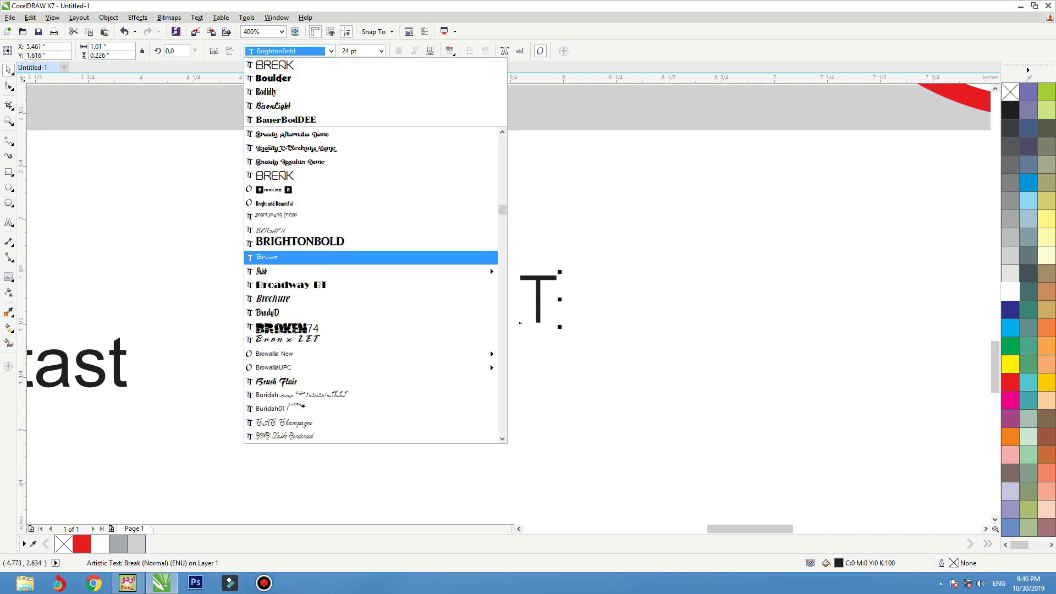
key("Return")
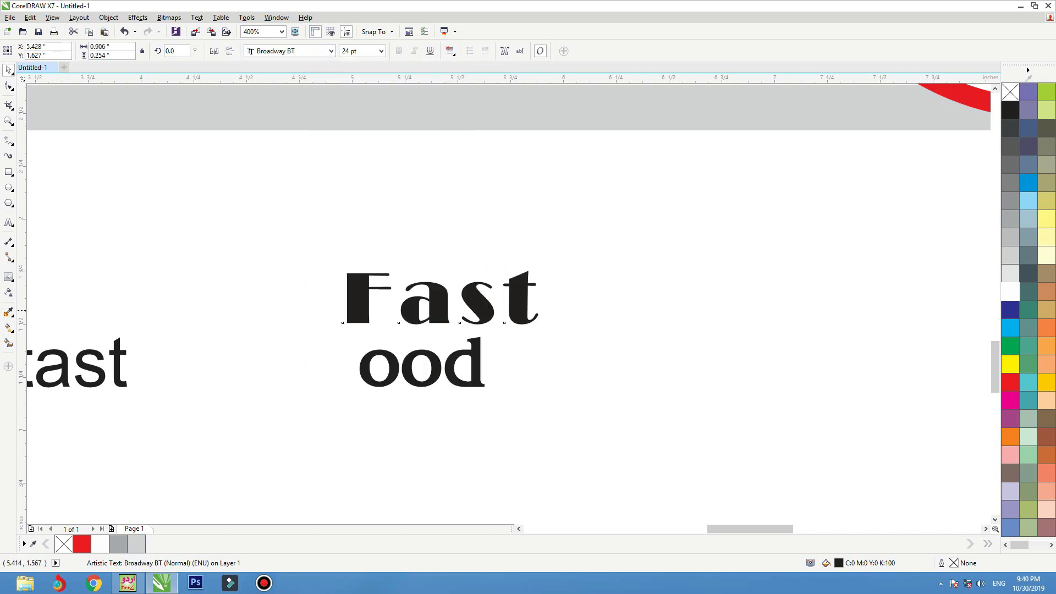
left_click_drag(438, 310, 407, 307)
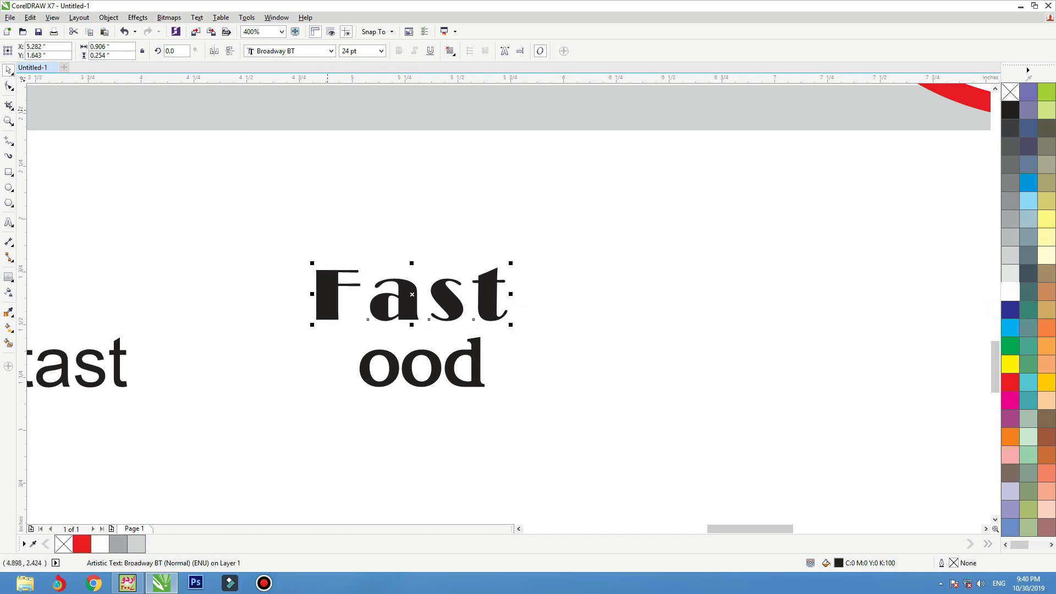
key("alt+Down")
key("Down")
key("Down")
key("Down")
key("Down")
key("Down")
scroll(490, 434, "down", 1)
key("Down")
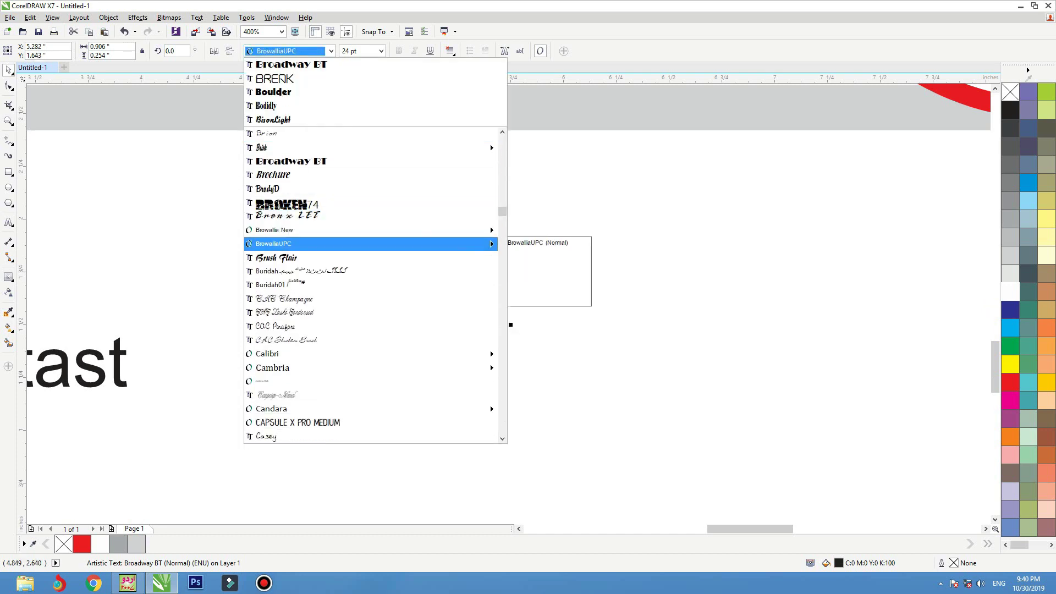
key("Down")
key("Return")
- Settle on CastleT for Fast after trying Capsule X Pro Medium, and enlarge it to about 41 pt
key("alt+Down")
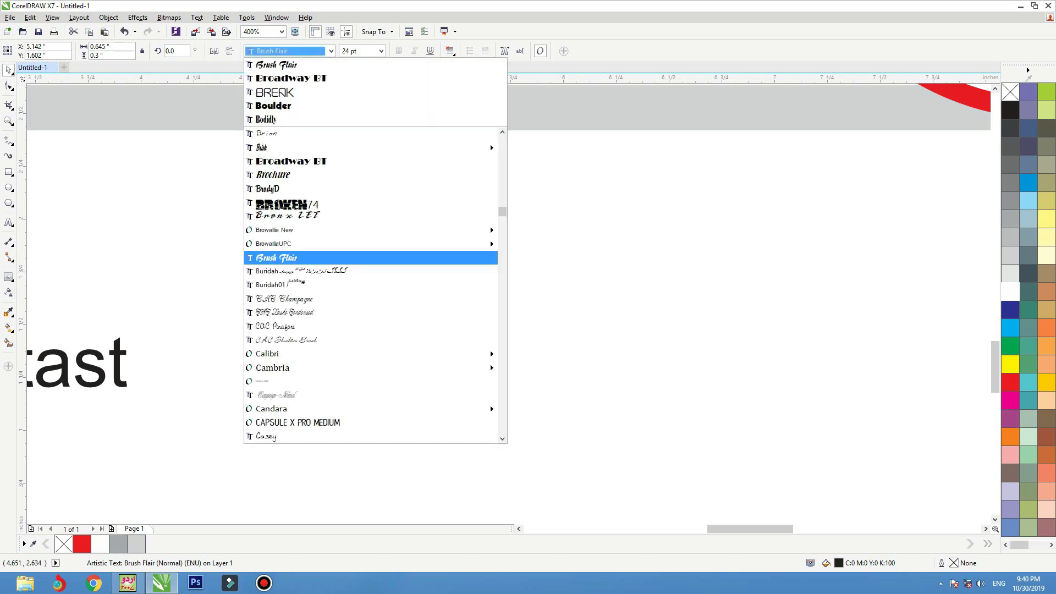
key("Down")
key("Down")
key("Down")
key("Down")
key("Down")
key("Down")
key("Down")
key("Down")
key("Down")
key("Down")
key("Down")
key("Down")
scroll(489, 405, "down", 3)
key("Return")
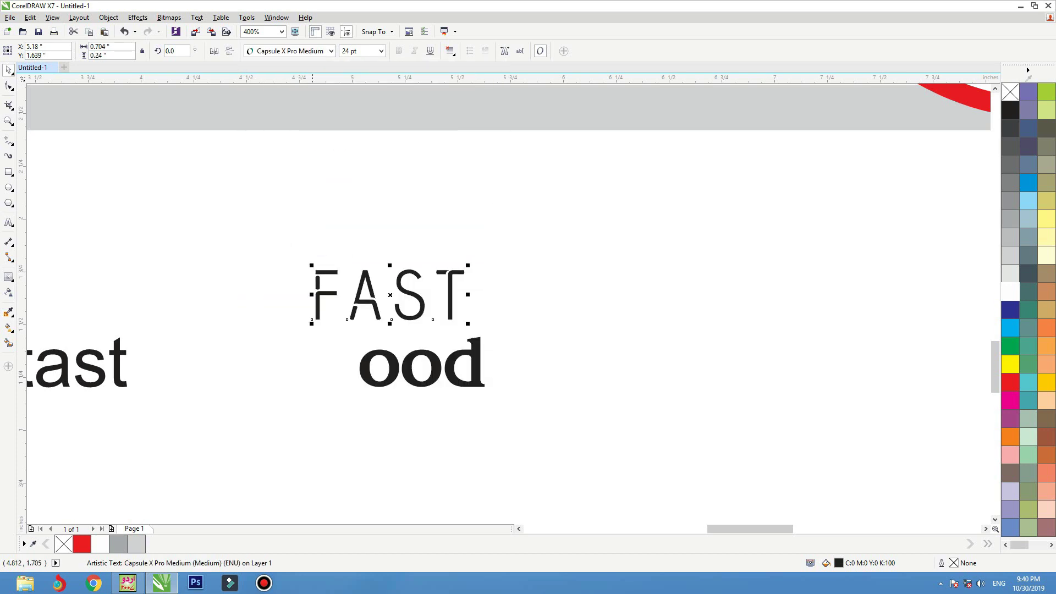
key("alt+Down")
key("Down")
key("Down")
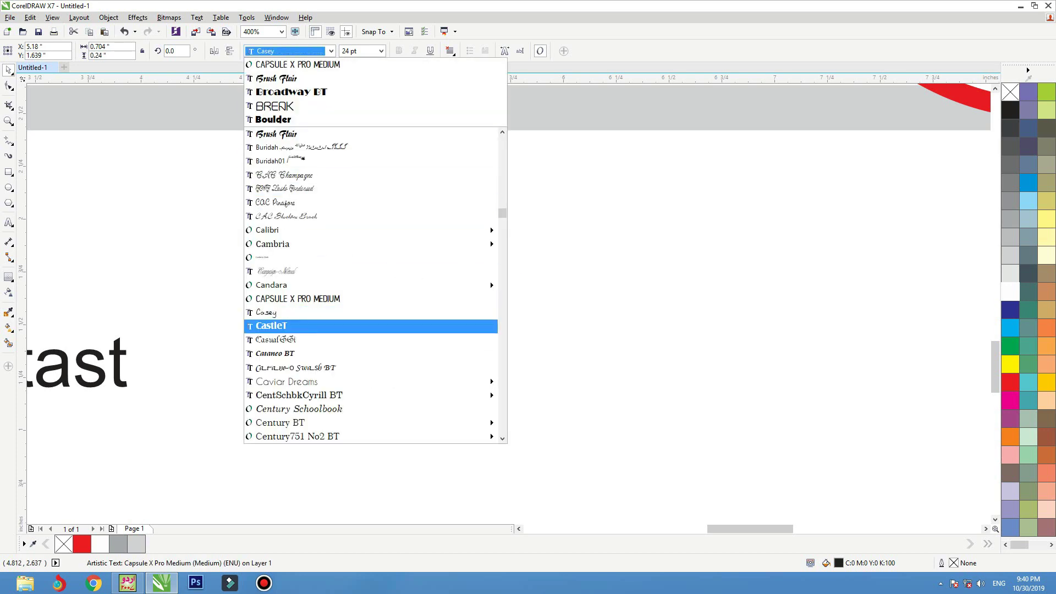
key("Return")
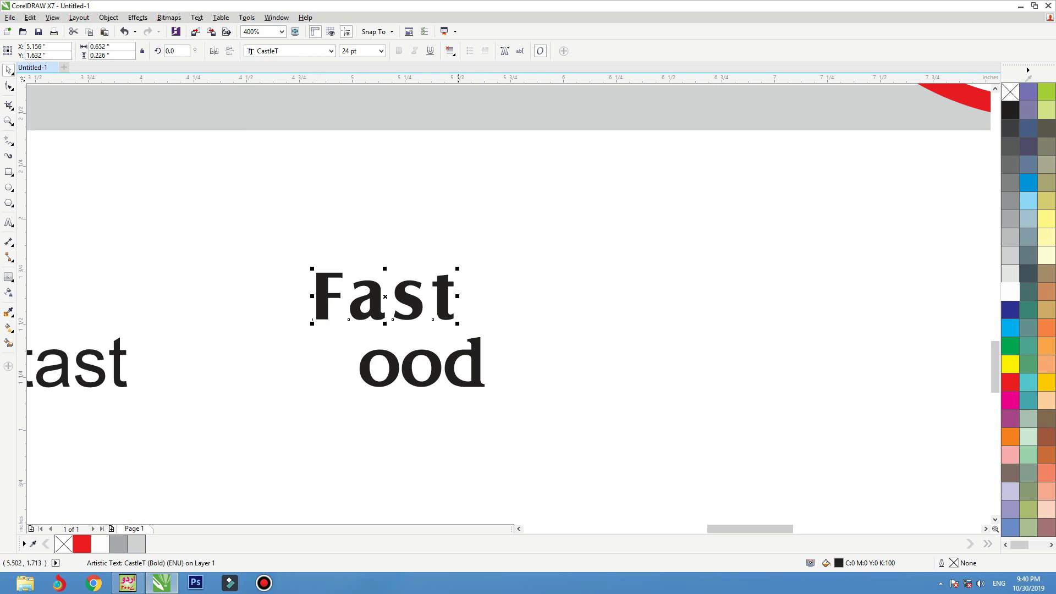
left_click_drag(457, 268, 555, 220)
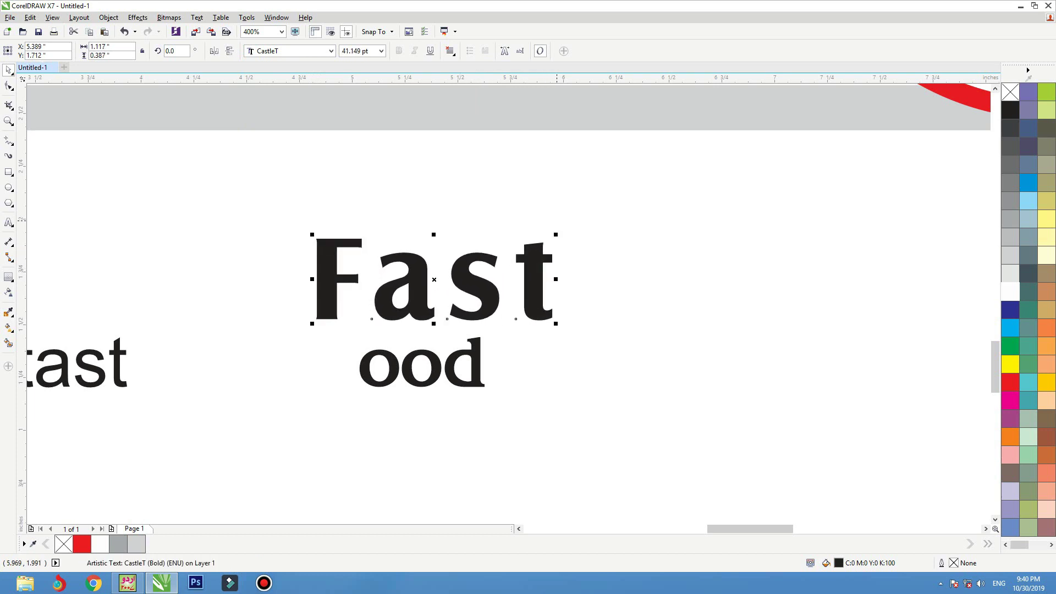
- Move ood above Fast and set it in CastleT
left_click_drag(421, 363, 475, 207)
key("alt+Down")
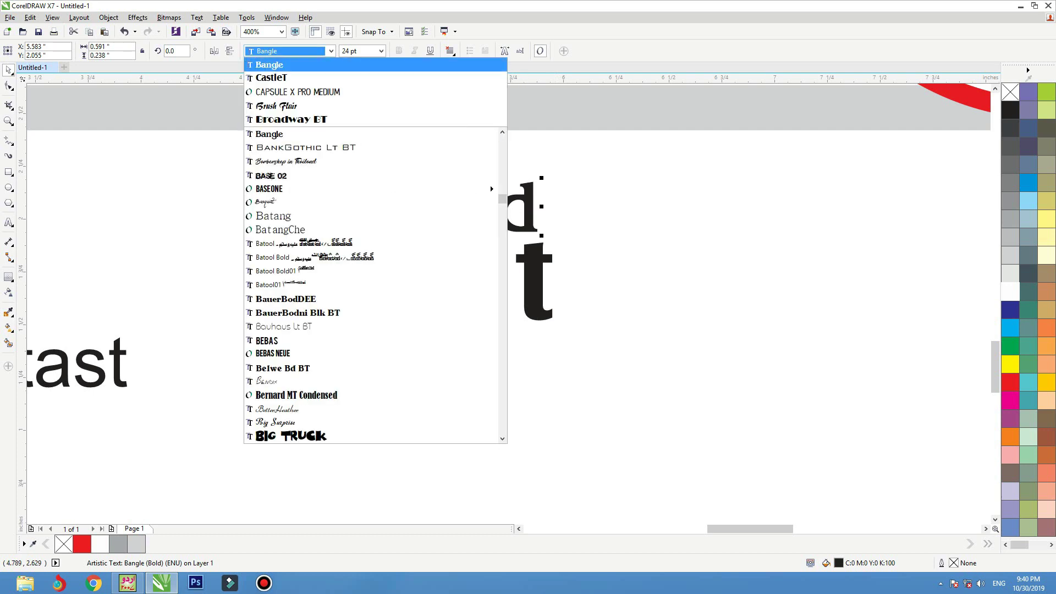
key("Down")
key("Down")
key("Up")
key("Return")
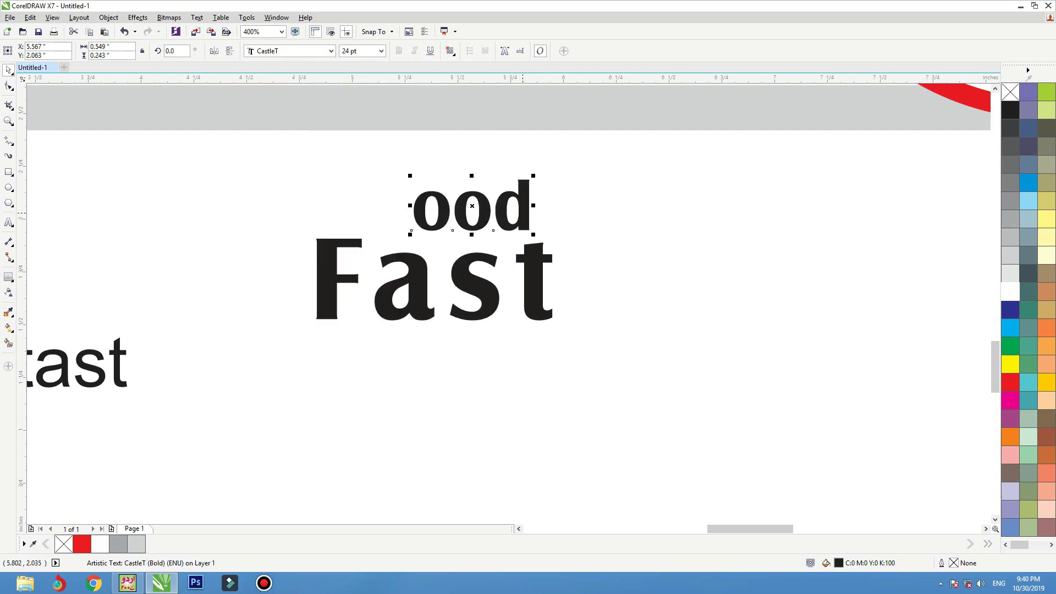
- Right-align ood with Fast, then select Fast on its own
left_click_drag(522, 213, 538, 212)
left_click(536, 251, "shift")
key("r")
left_click(383, 215)
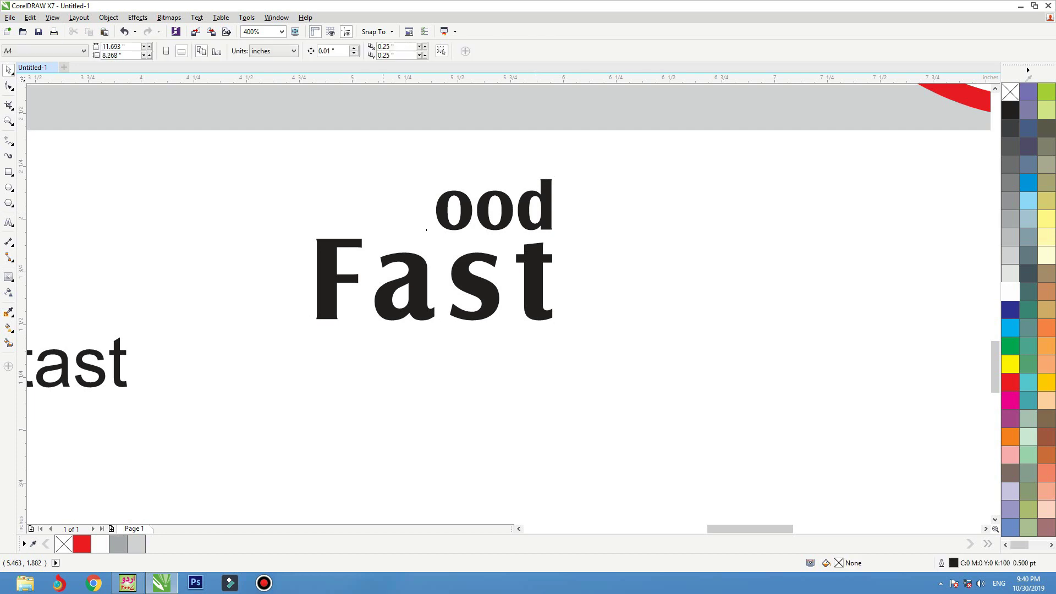
left_click(315, 252)
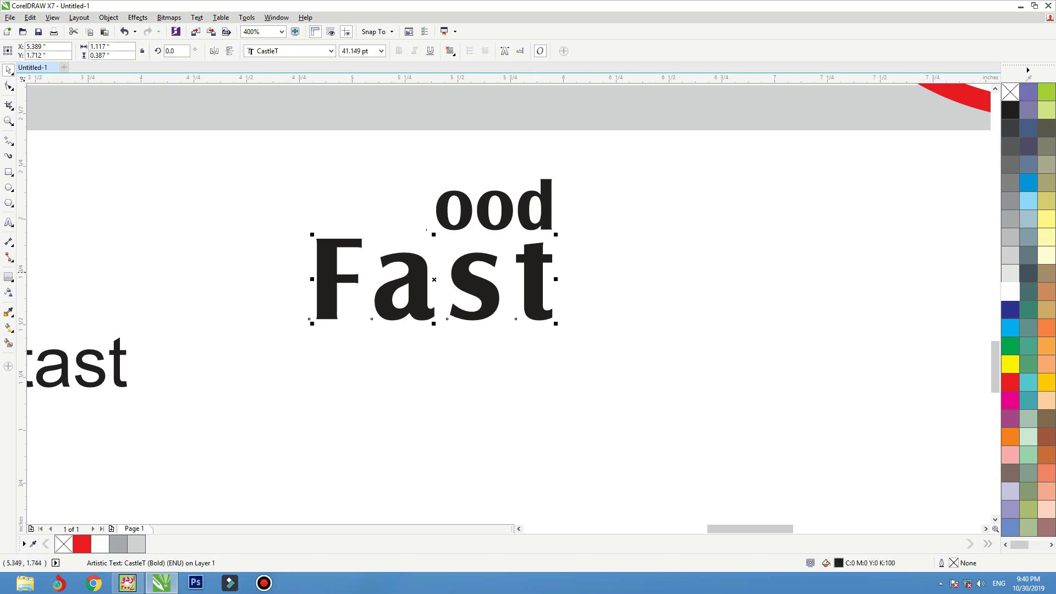
right_click(420, 272)
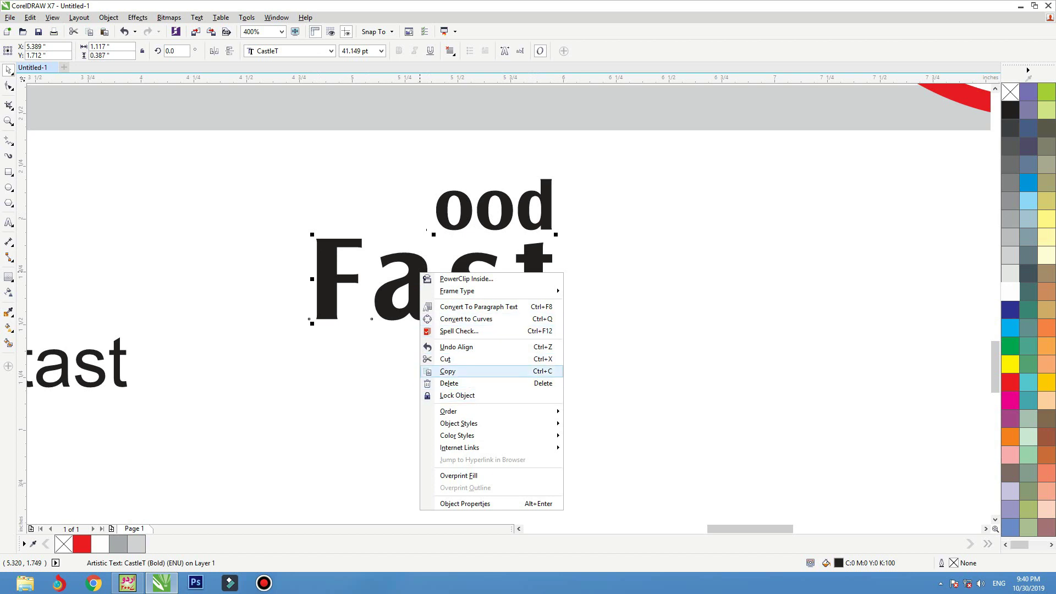
- Break Fast apart into separate letters with Break Artistic Text Apart
left_click(448, 371)
right_click(399, 271)
key("Escape")
right_click(320, 272)
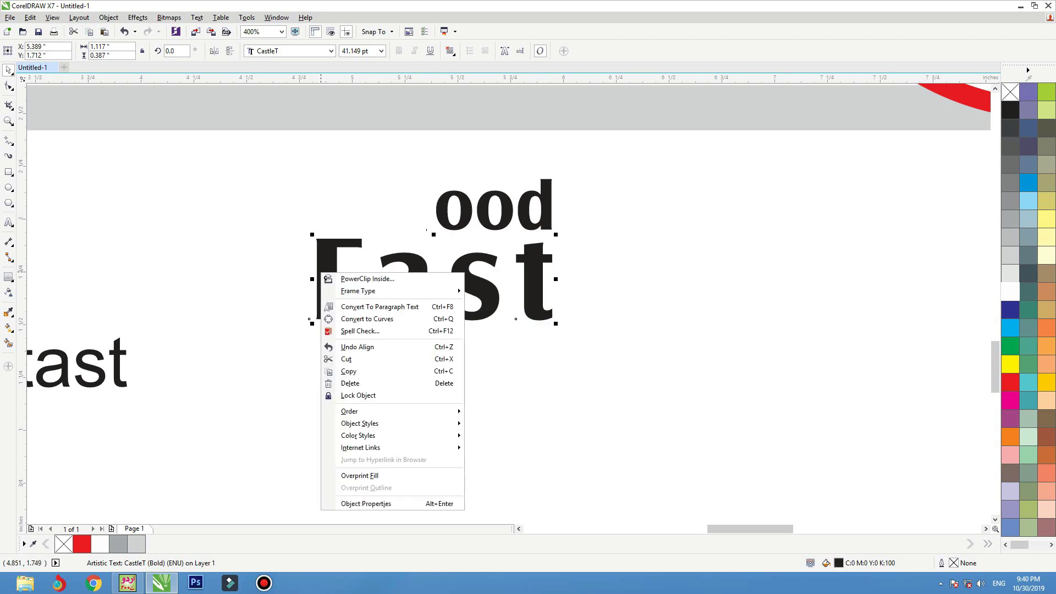
key("Escape")
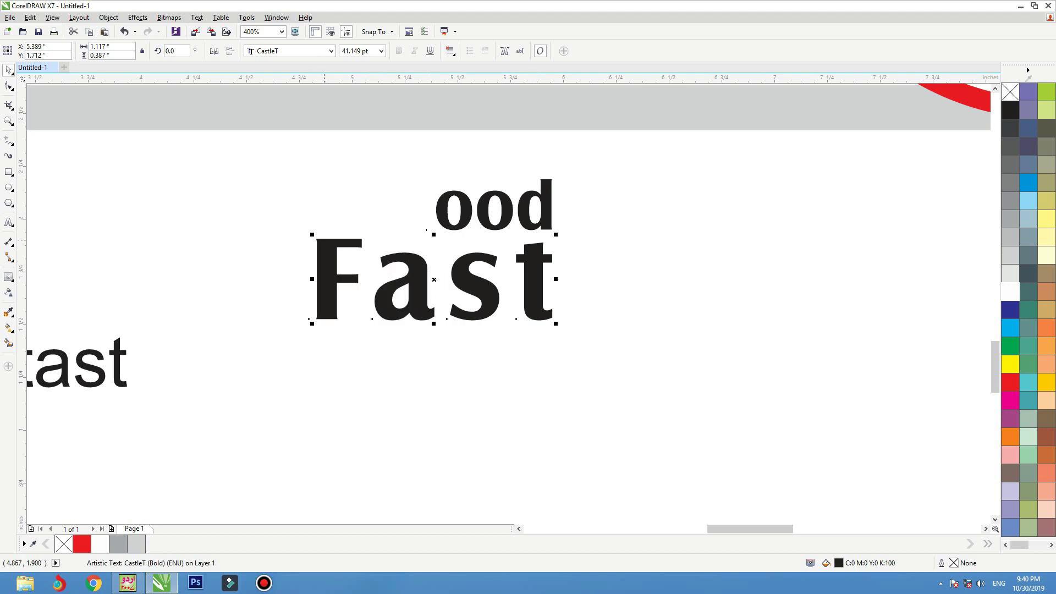
left_click(79, 17)
mouse_move(109, 17)
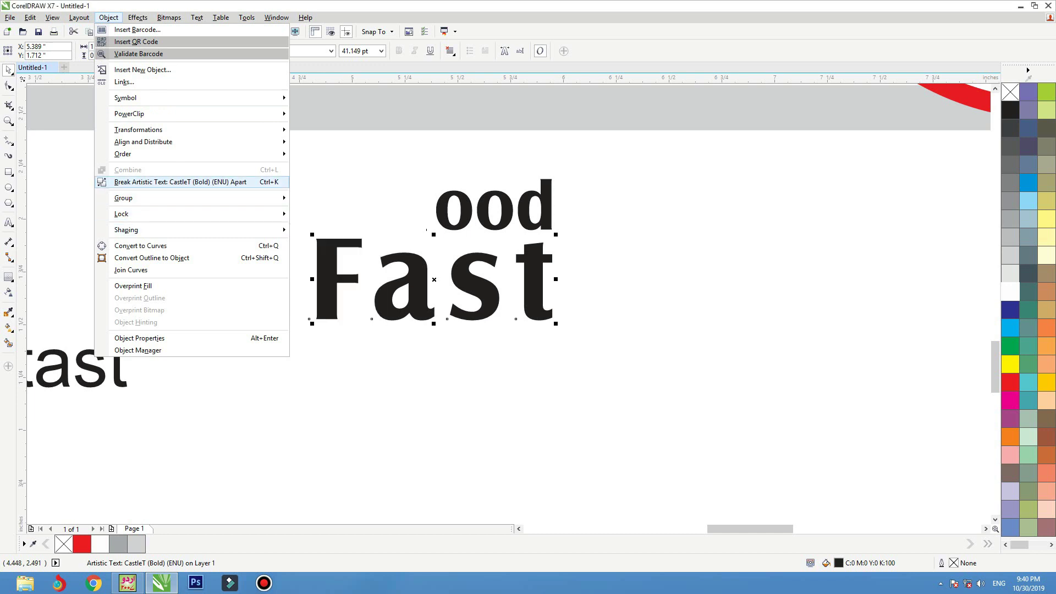
left_click(180, 181)
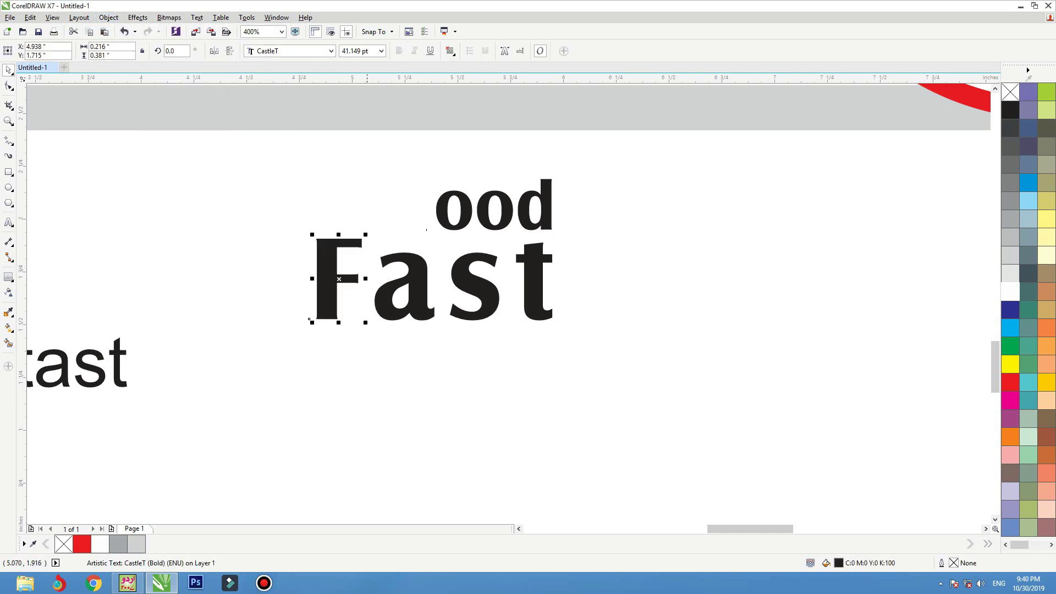
- Enlarge the F to about 85.8 pt spanning both lines, scale up ood, and add a brush stroke at left
left_click_drag(366, 234, 409, 177)
left_click_drag(351, 244, 338, 244)
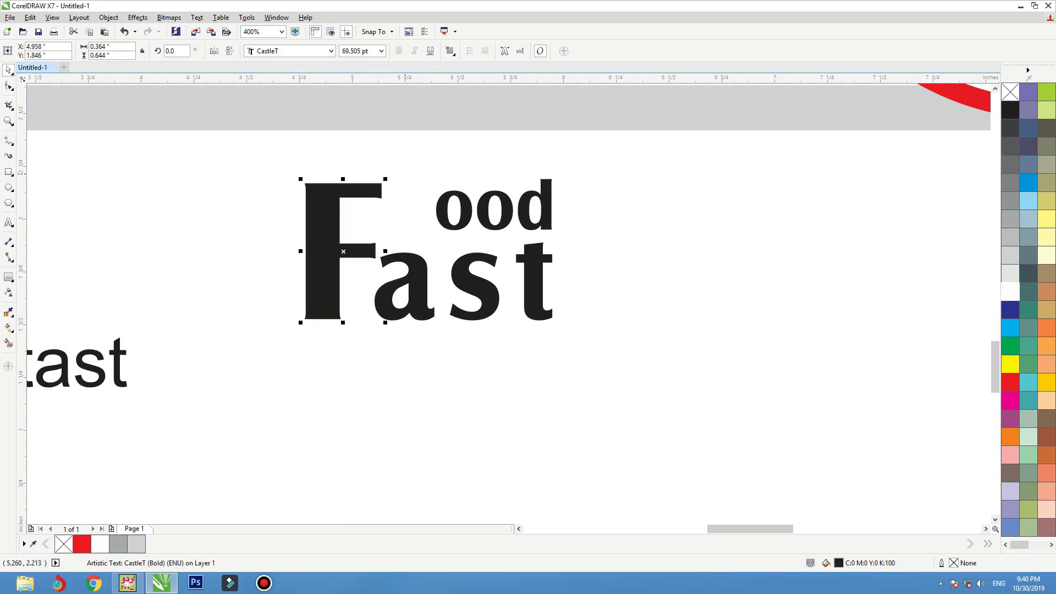
left_click_drag(385, 179, 405, 145)
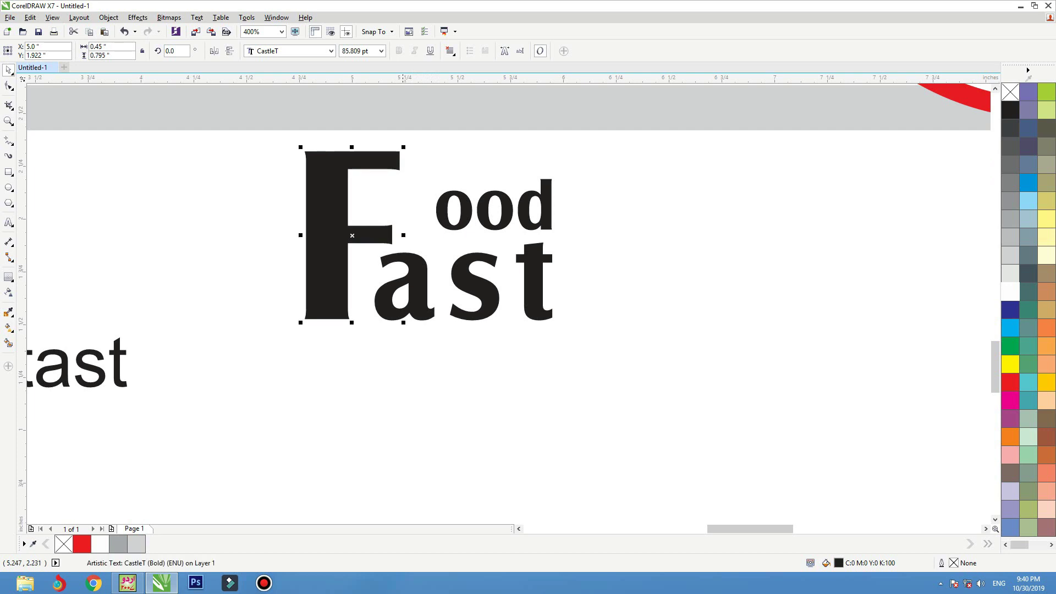
left_click(463, 281)
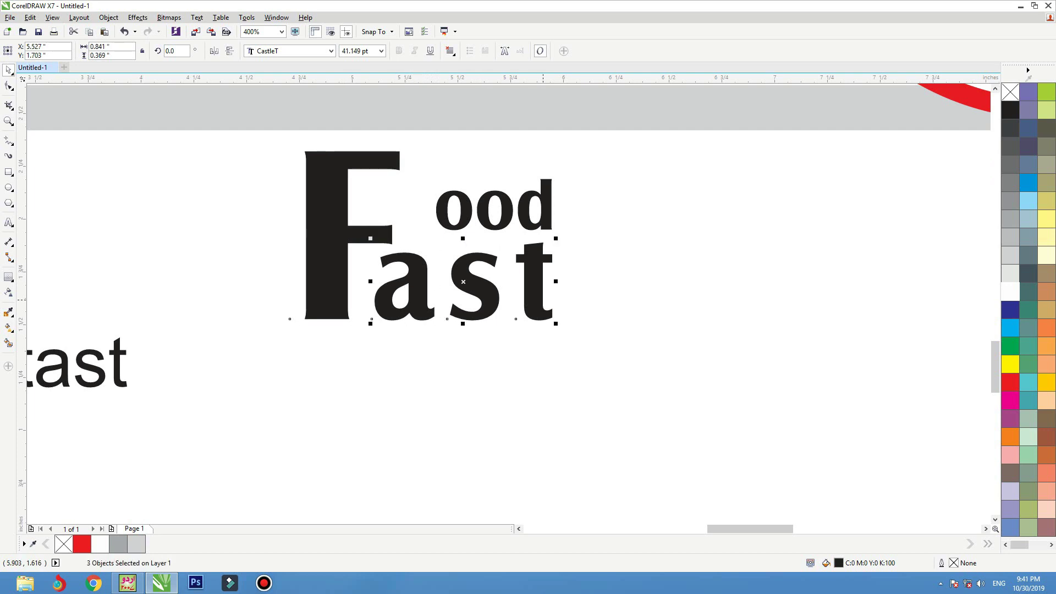
left_click(444, 190)
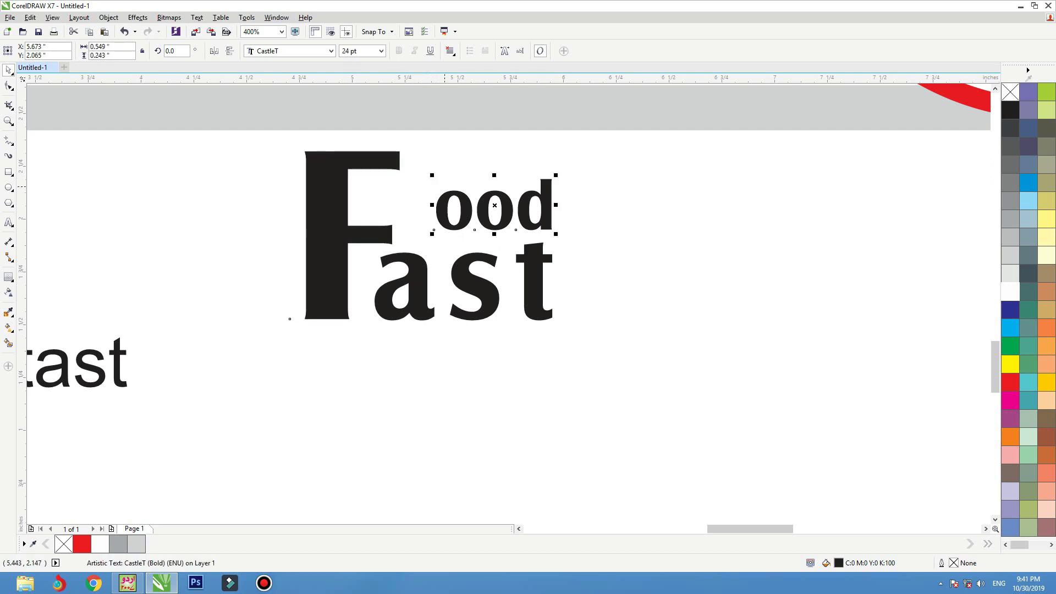
left_click_drag(431, 175, 393, 154)
left_click_drag(360, 239, 360, 243)
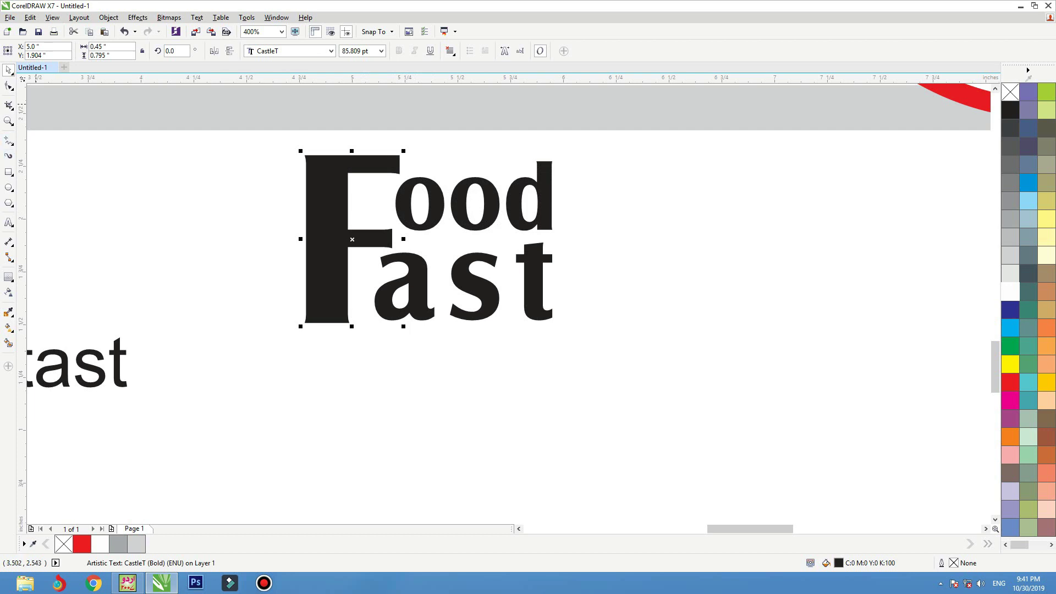
mouse_move(256, 170)
left_mouse_down()
mouse_move(147, 194)
mouse_move(137, 225)
left_mouse_up()
- Draw a trial stroke with a different Artistic Media brush shape, then delete both brush strokes
left_click(140, 50)
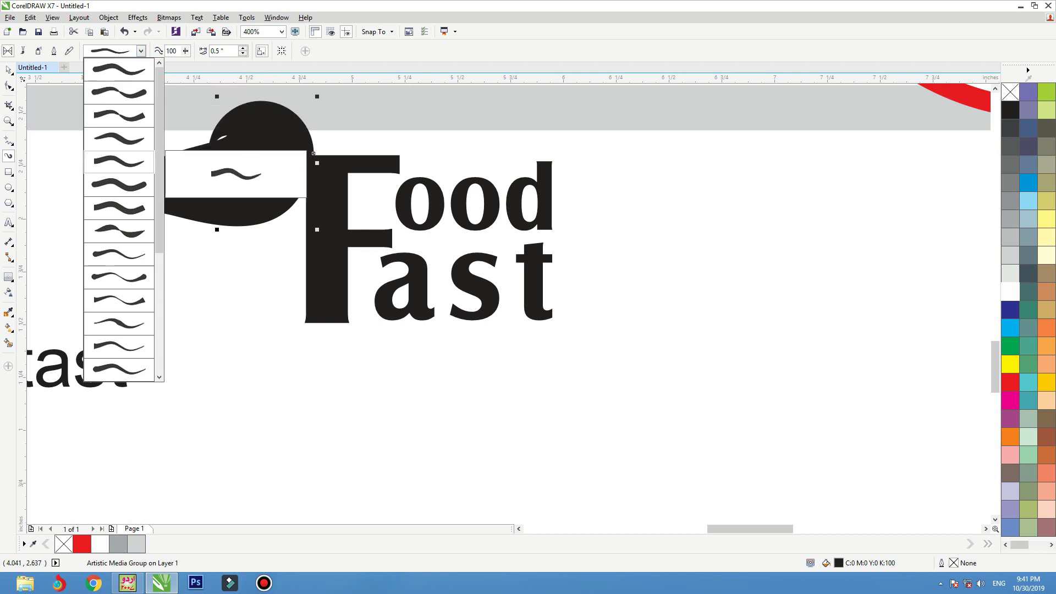
left_click(133, 304)
mouse_move(259, 252)
left_mouse_down()
mouse_move(110, 280)
mouse_move(68, 313)
left_mouse_up()
key("Delete")
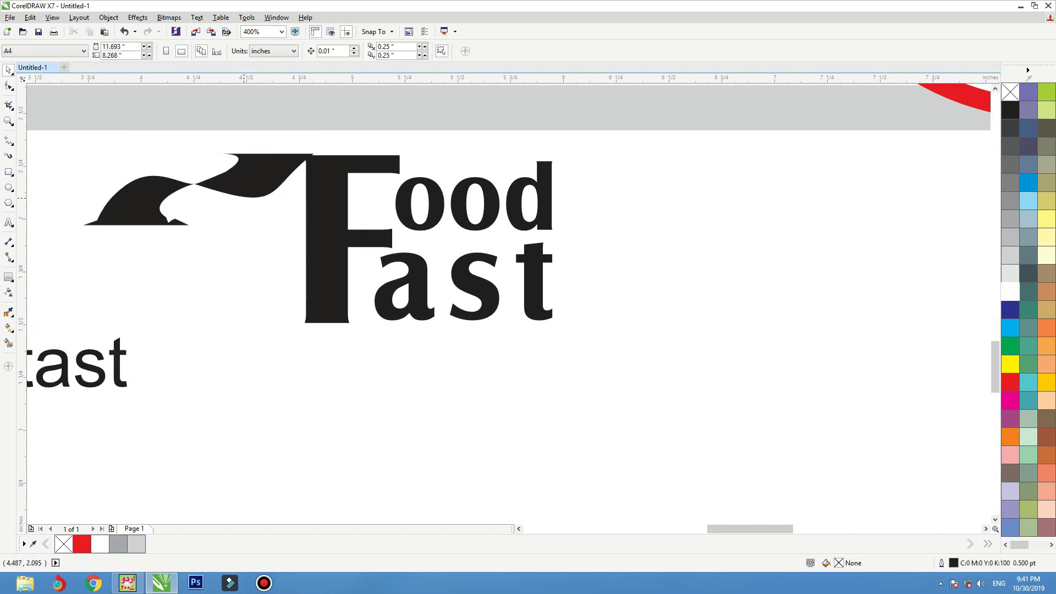
key("Tab")
key("Delete")
- Draw a rectangle over Food, convert it to curves, bend its bottom edge into an arc, then delete it
key("F6")
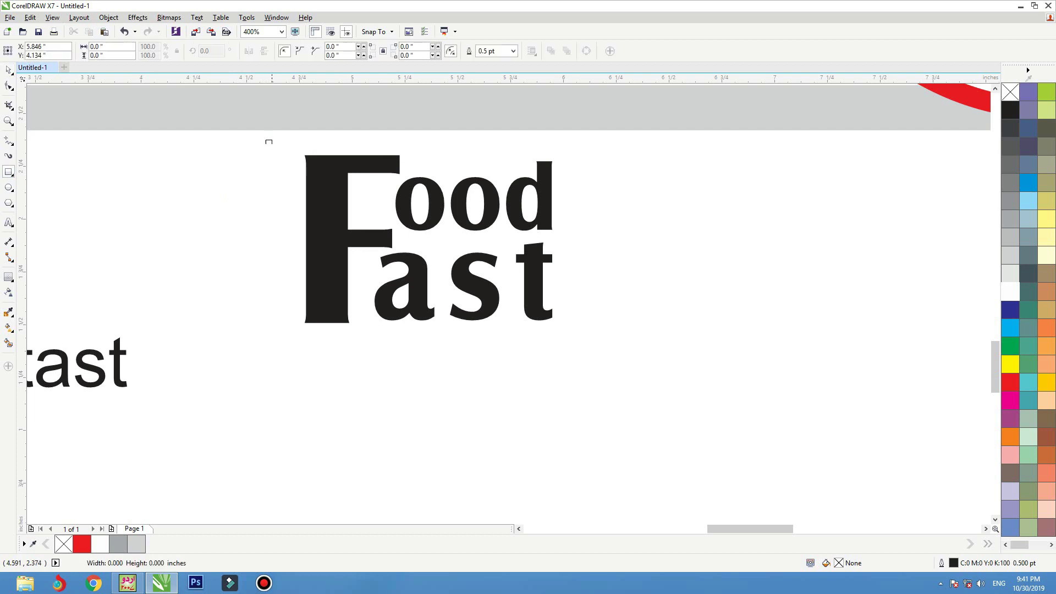
left_click_drag(265, 140, 451, 178)
key("ctrl+q")
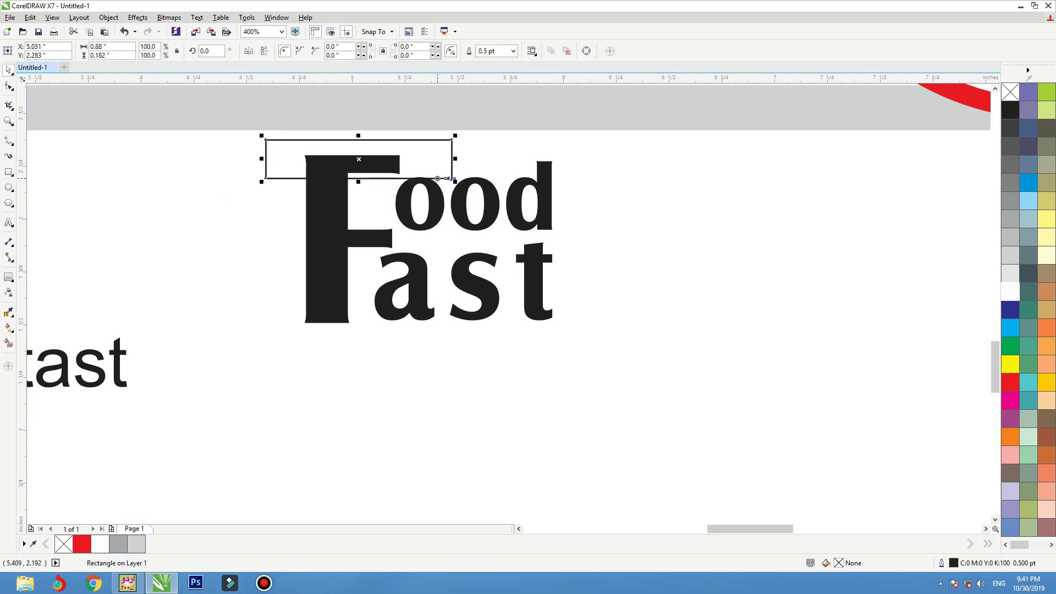
key("F10")
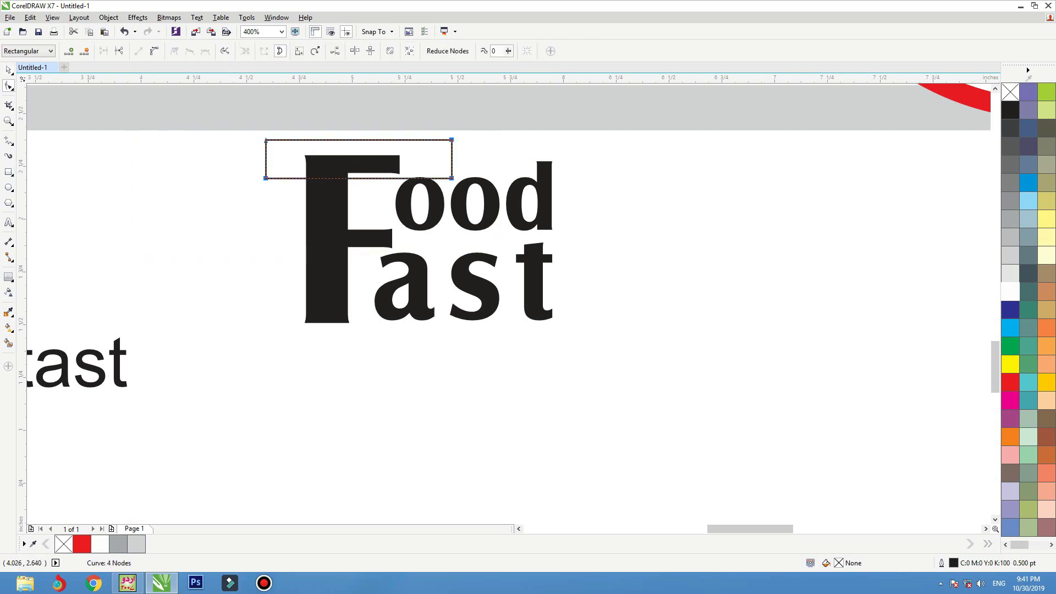
left_click(154, 51)
left_click_drag(379, 179, 377, 151)
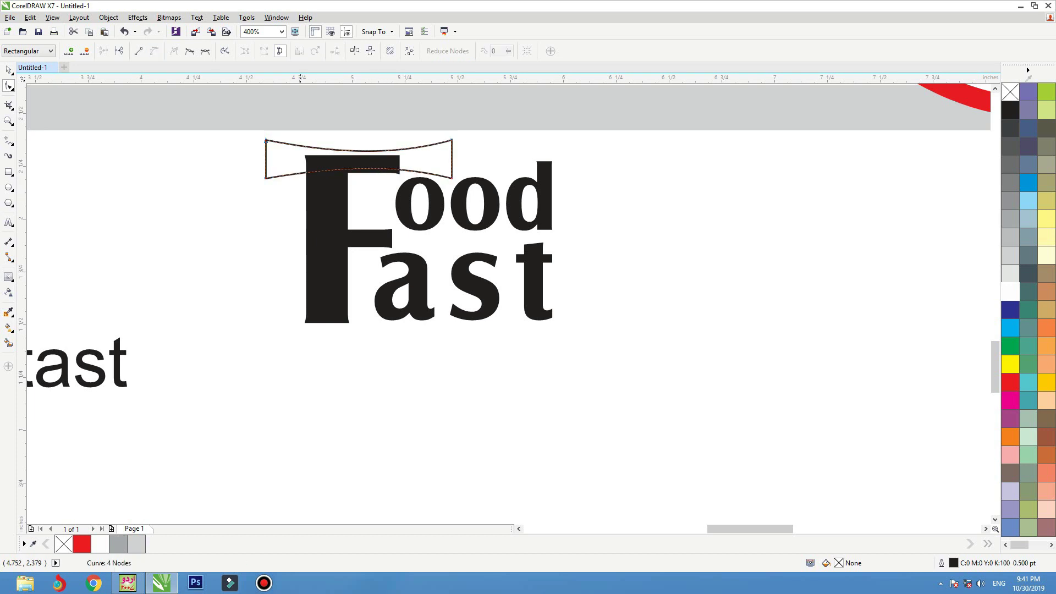
left_click_drag(266, 178, 310, 410)
key("space")
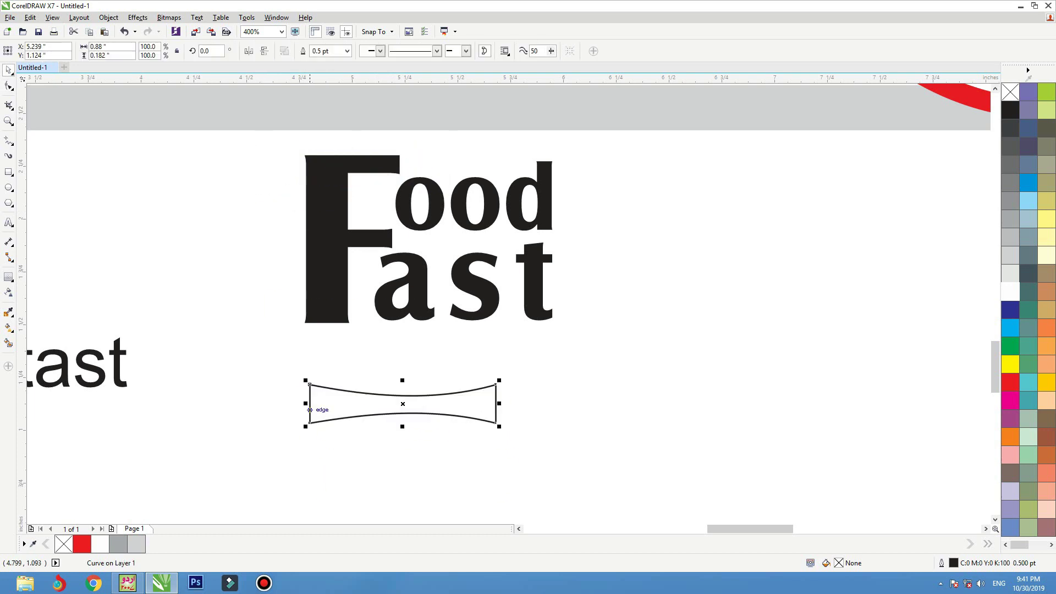
key("Delete")
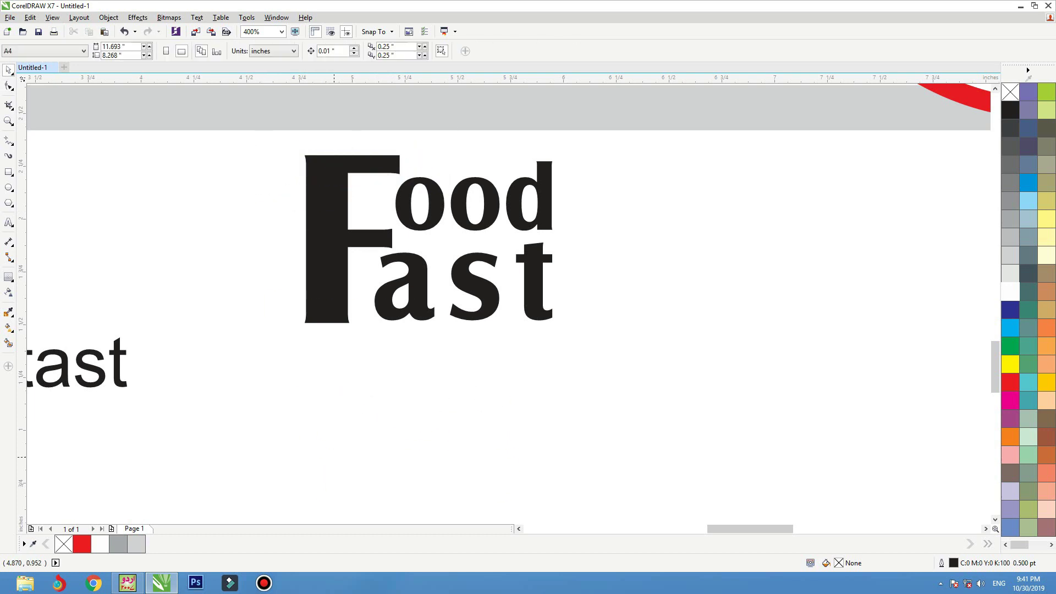
- Nudge the large F left and up, raise ood slightly, and shift the a right
key("Tab")
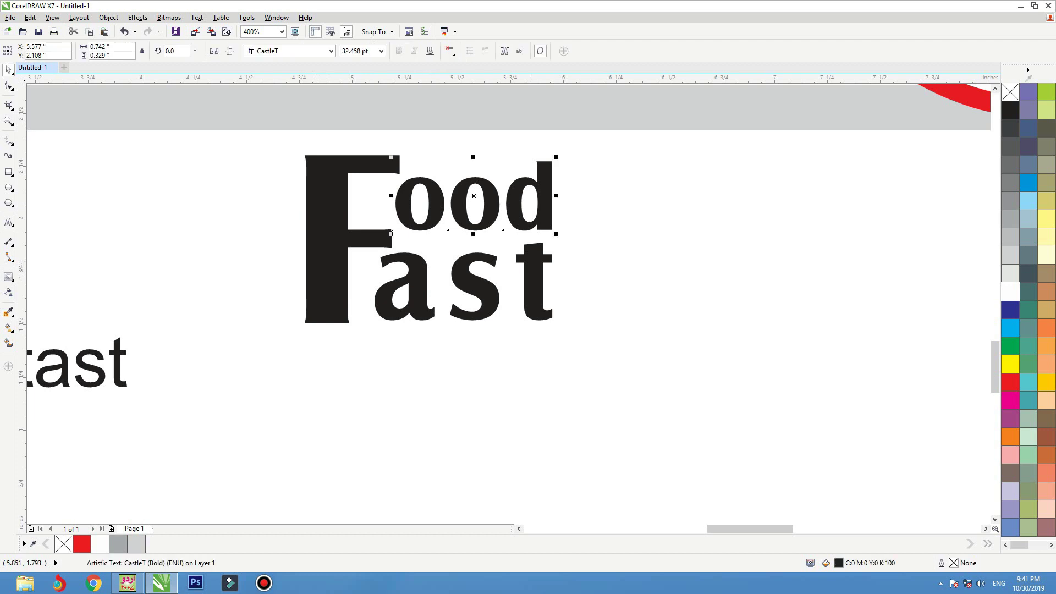
left_click(473, 286, "shift")
left_click(331, 238)
left_click_drag(332, 238, 325, 235)
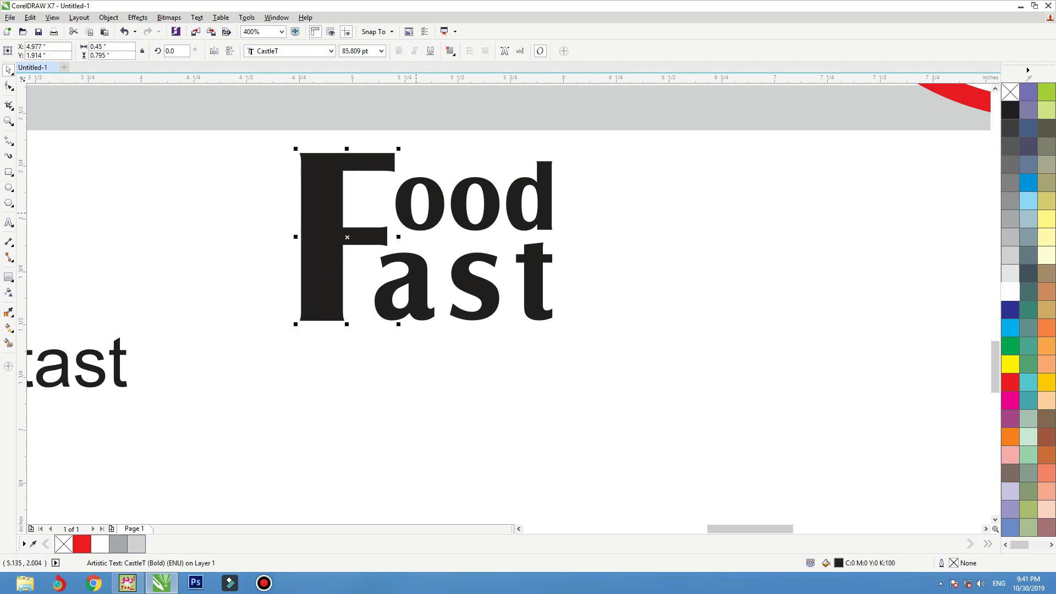
left_click(434, 218)
left_click_drag(435, 218, 434, 215)
left_click(418, 259)
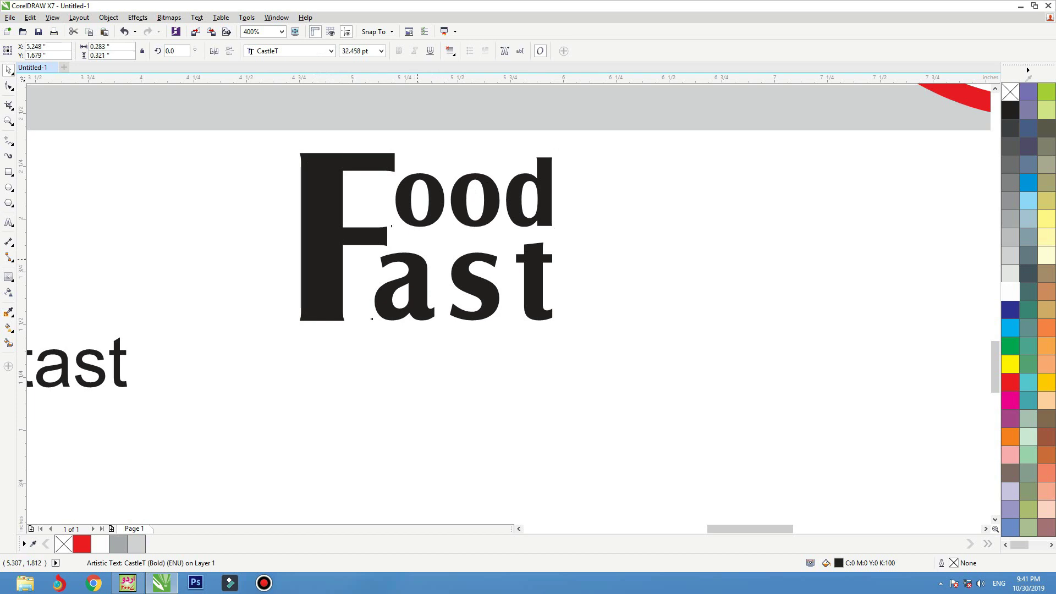
left_click_drag(416, 268, 471, 279)
left_click(452, 269, "shift")
- Set the large F, then the ood and ast letters, in the BrodyD font
left_click(329, 220)
left_click(331, 51)
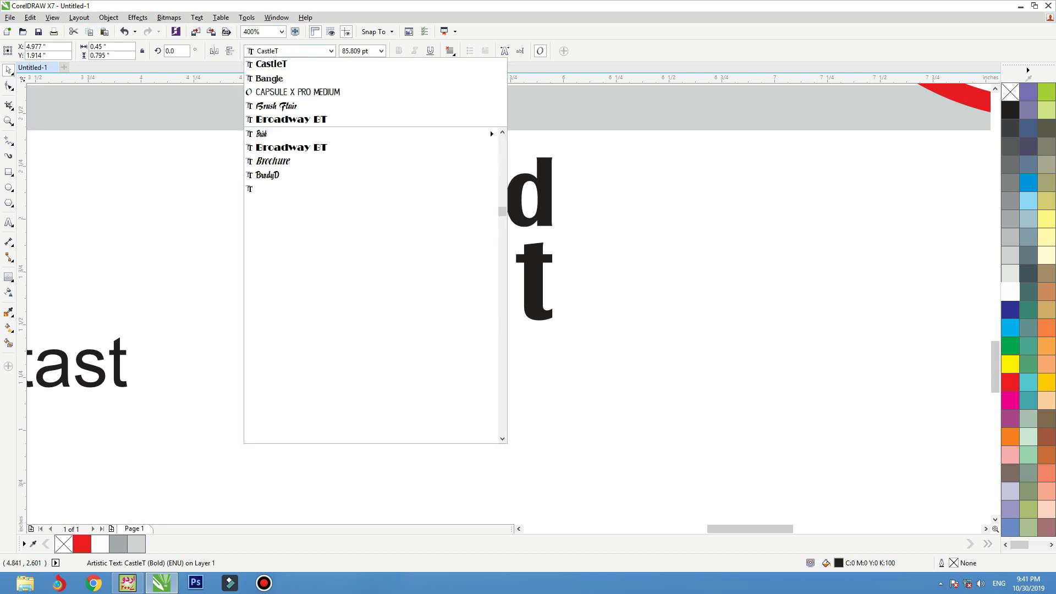
key("Return")
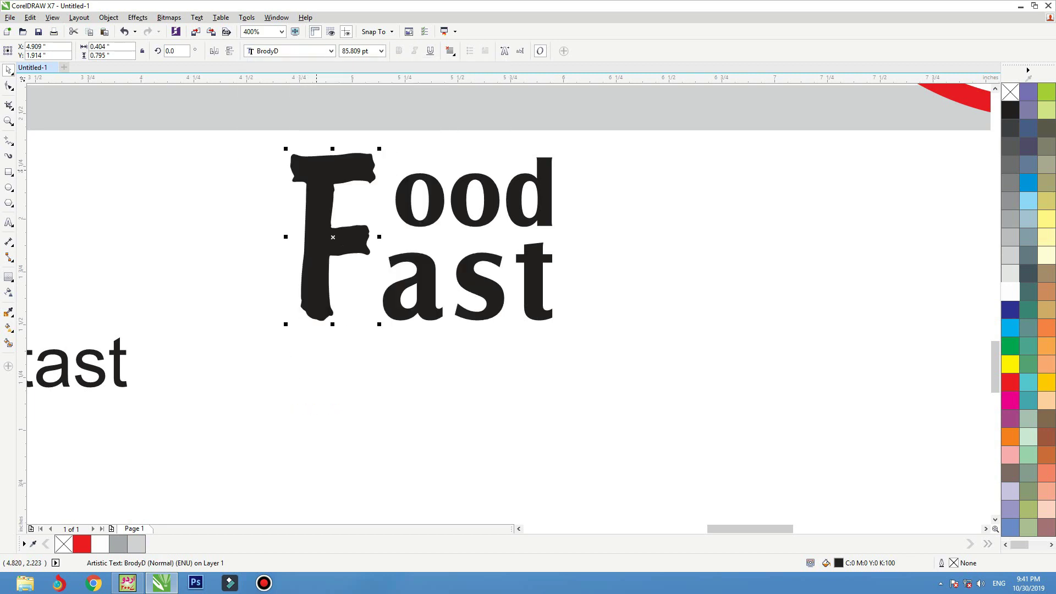
left_click_drag(333, 237, 346, 237)
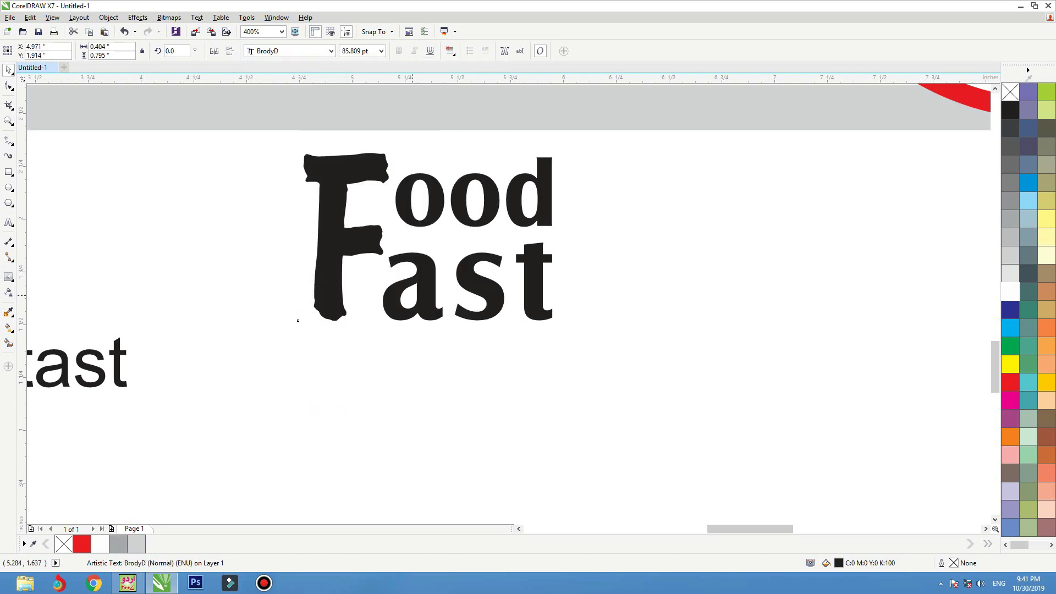
left_click(297, 314)
left_click_drag(617, 146, 345, 379)
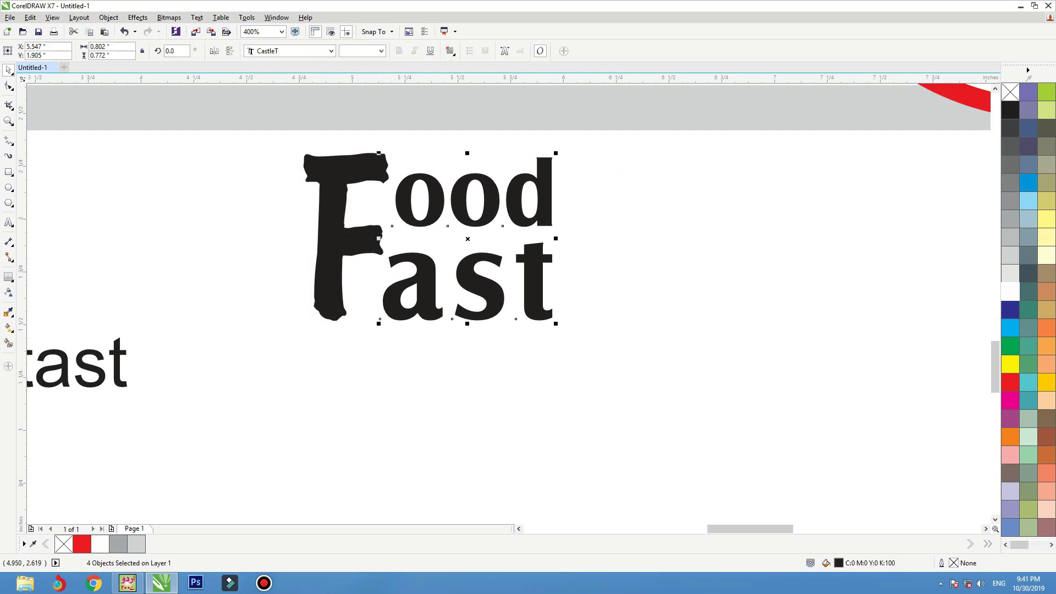
left_click(331, 51)
key("Down")
key("Return")
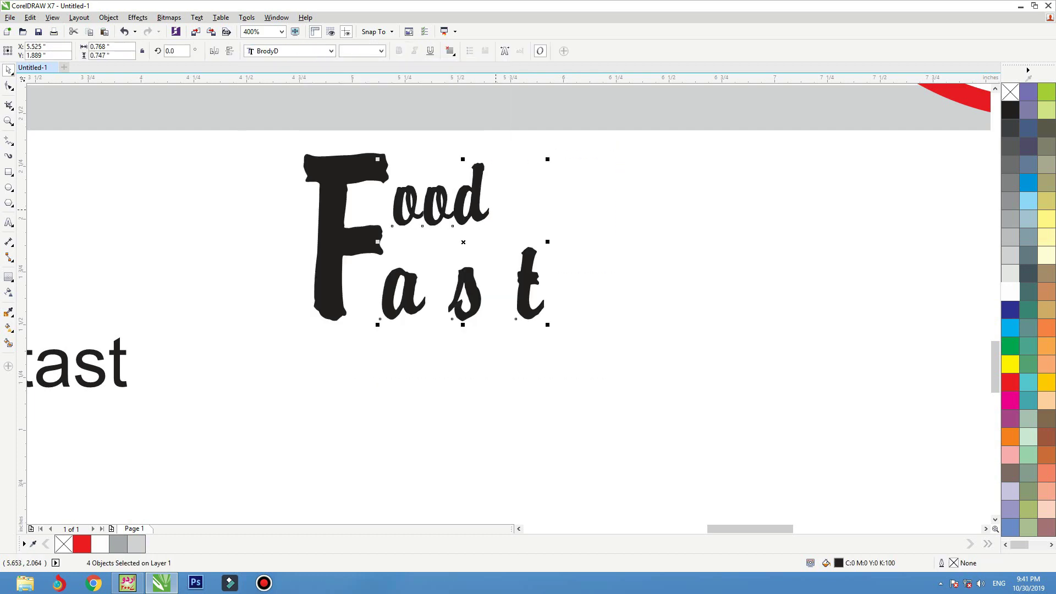
key("Escape")
- Tighten the s and t against the a, then snug ast and ood up against the big F
left_click(465, 295)
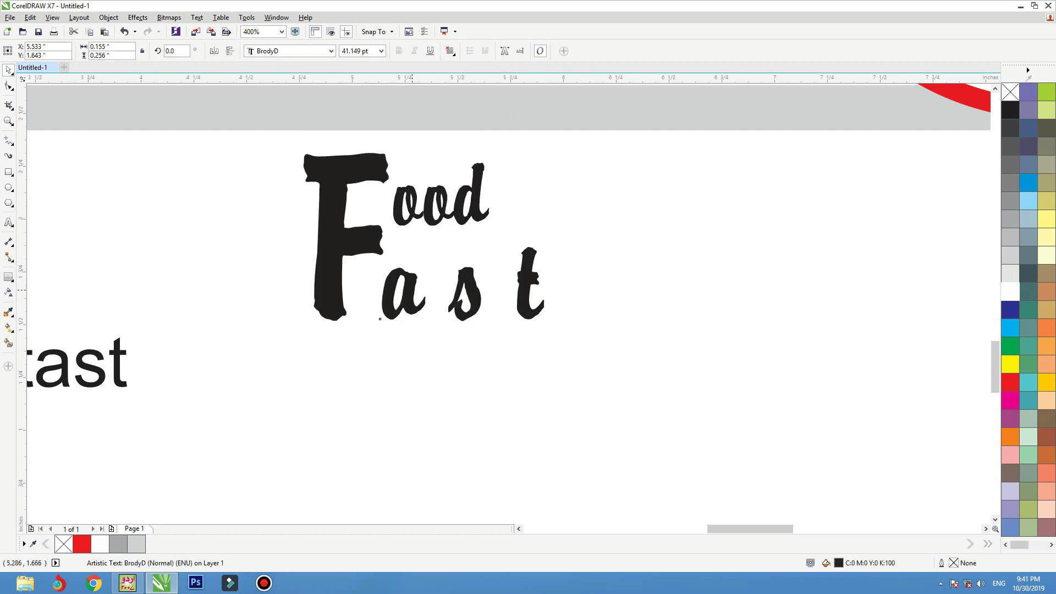
left_click_drag(484, 289, 472, 290)
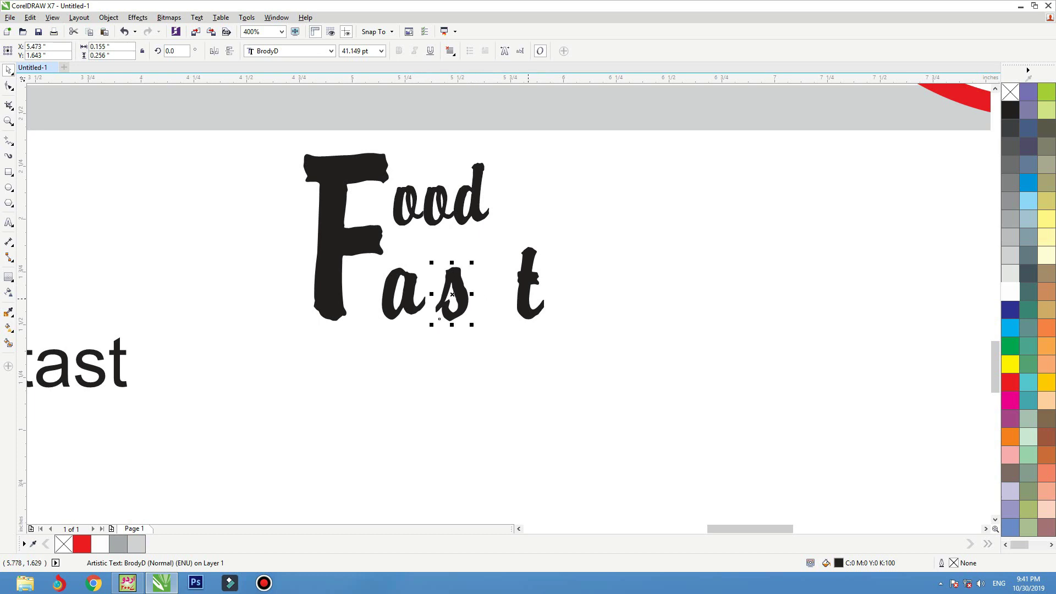
mouse_move(532, 325)
left_mouse_down()
mouse_move(511, 294)
mouse_move(474, 281)
left_mouse_up()
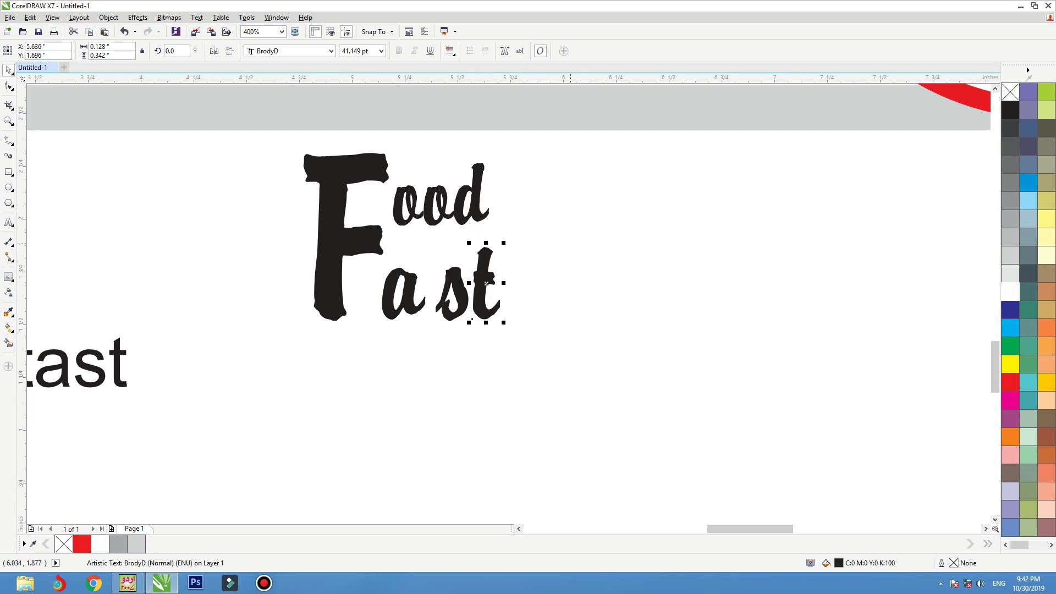
left_click_drag(571, 232, 439, 313)
left_click_drag(535, 225, 344, 351)
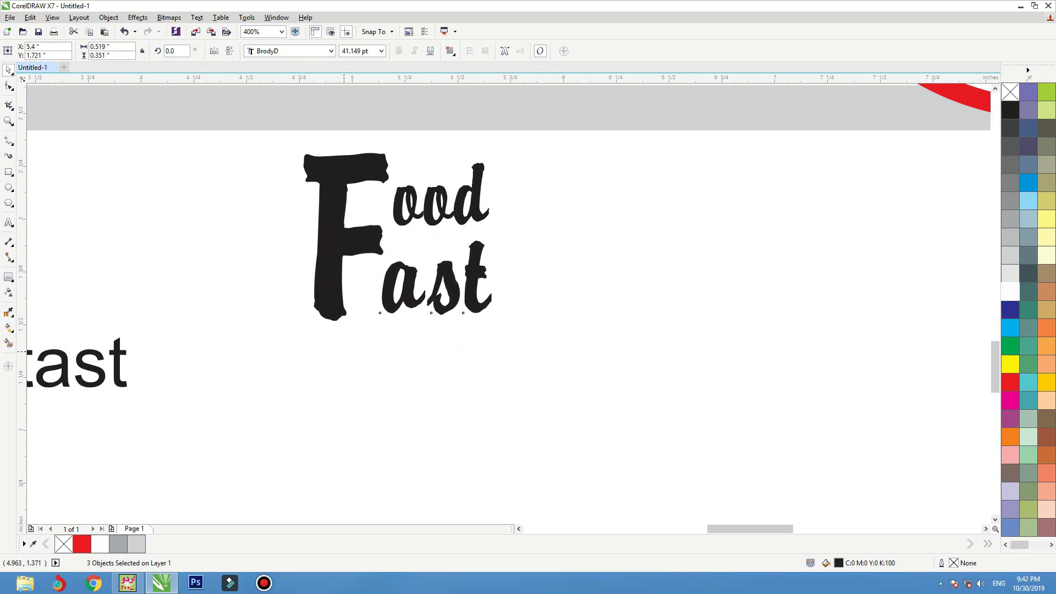
left_click_drag(445, 286, 439, 282)
left_click_drag(479, 210, 477, 225)
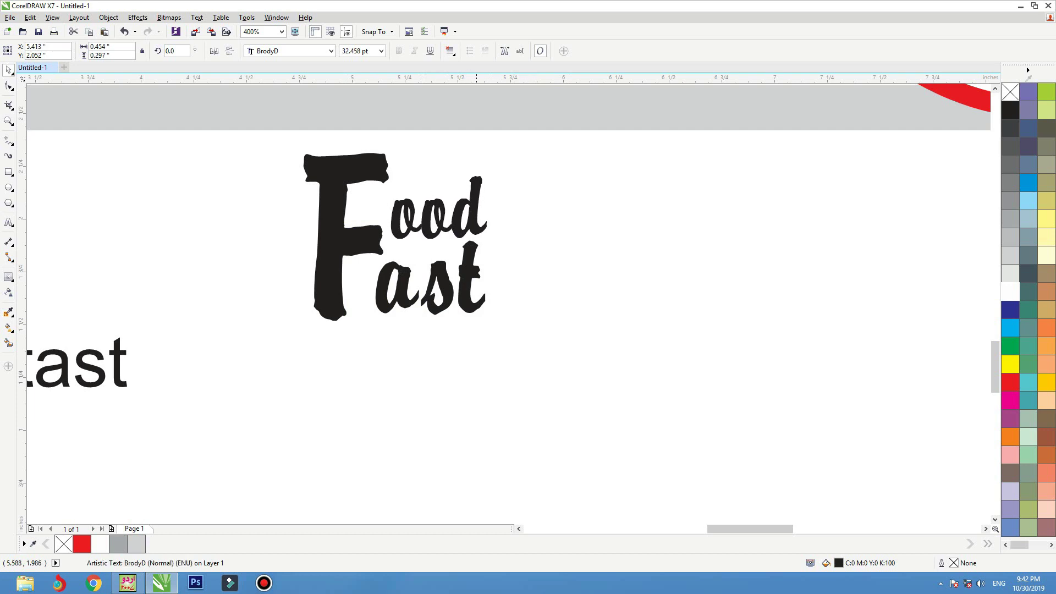
- Group the five Food Fast logo pieces and move the group onto the red banner
scroll(522, 341, "down", 1)
left_click_drag(588, 374, 412, 240)
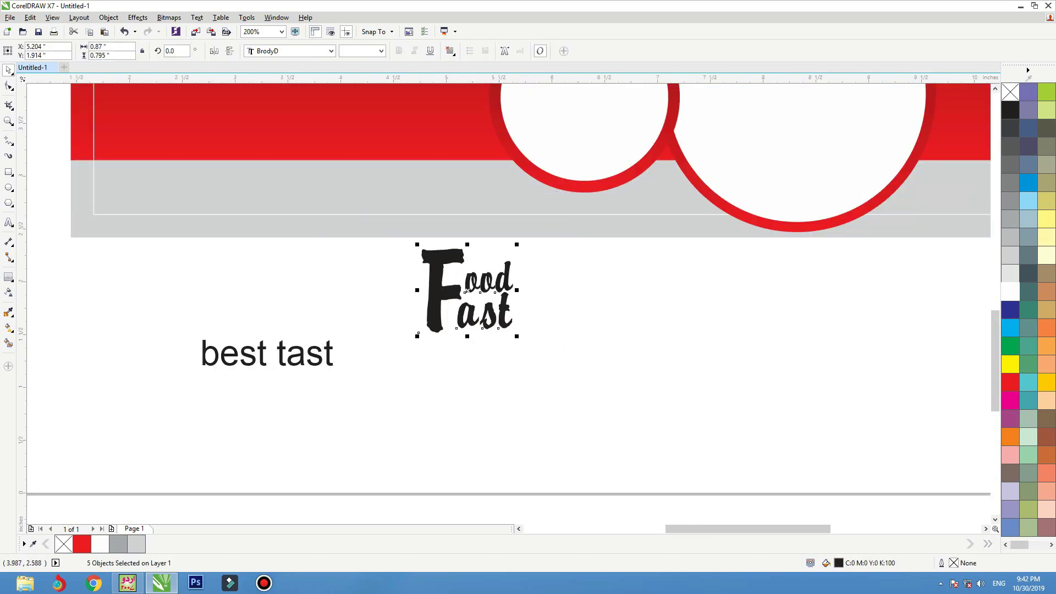
key("ctrl+g")
scroll(442, 311, "down", 1)
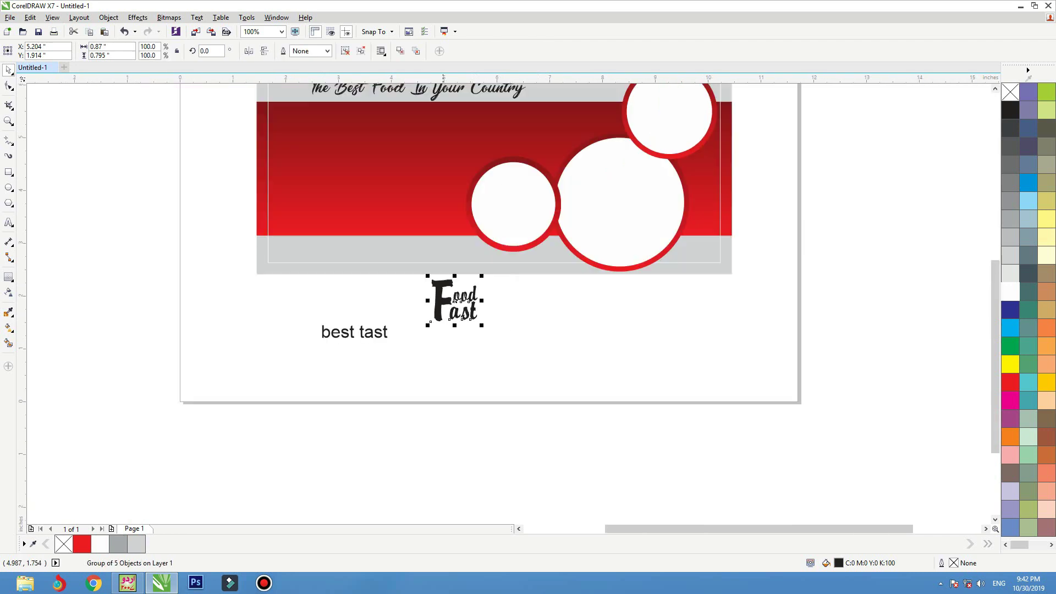
left_click_drag(341, 195, 325, 199)
scroll(326, 199, "up", 1)
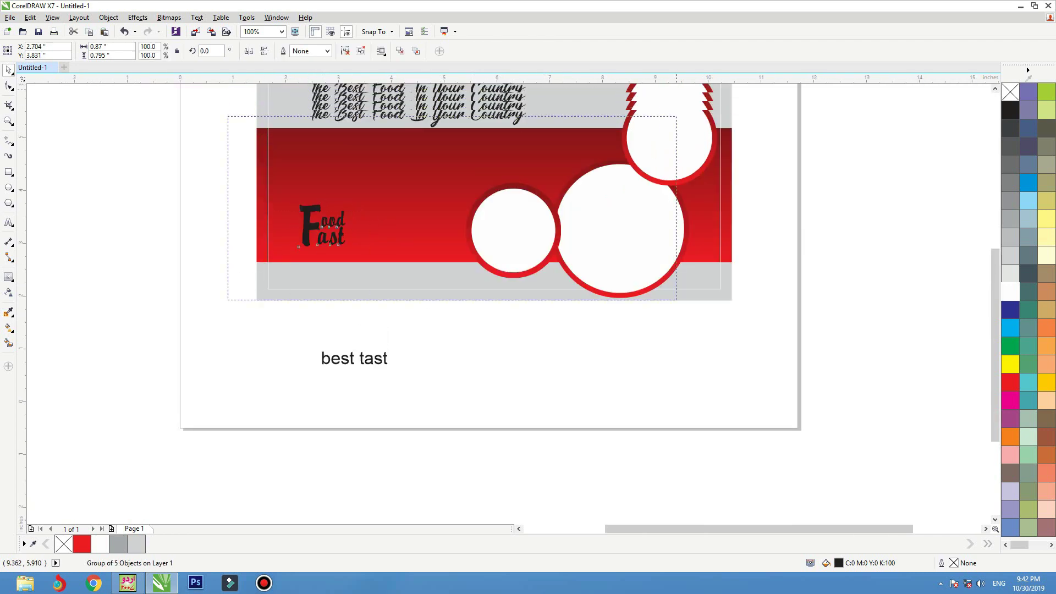
- Make the logo white, enlarge it to about 2.38 x 2.06 inches, and ungroup it
left_click(1010, 292)
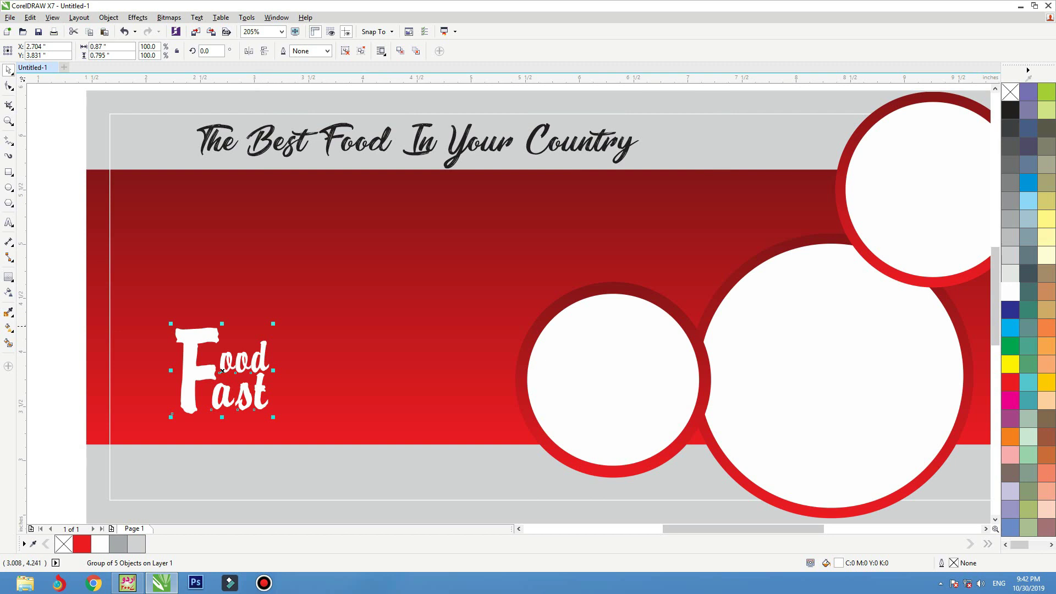
left_click_drag(274, 323, 422, 187)
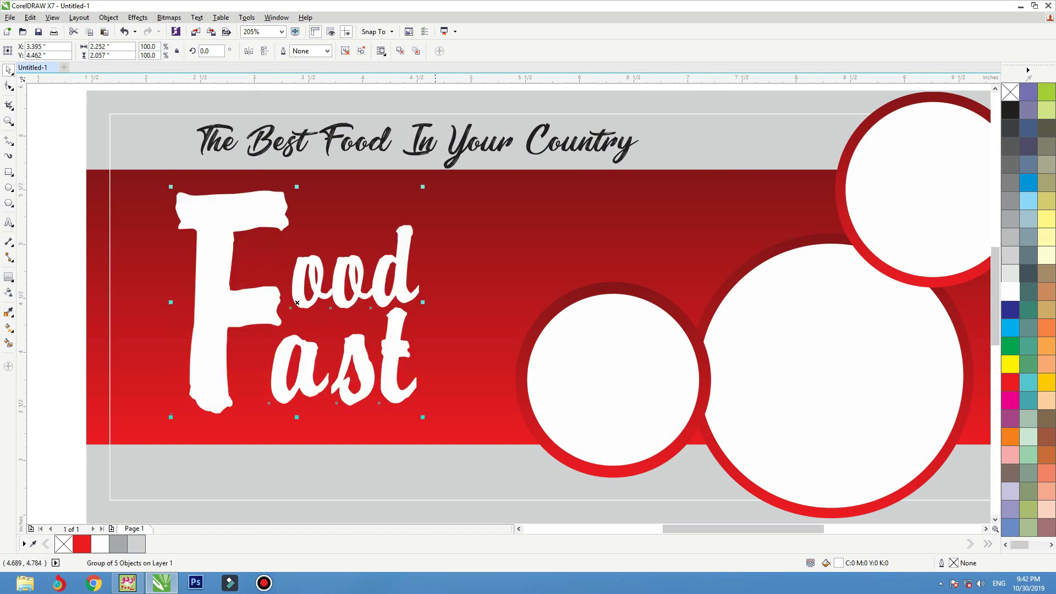
left_click_drag(401, 292, 439, 319)
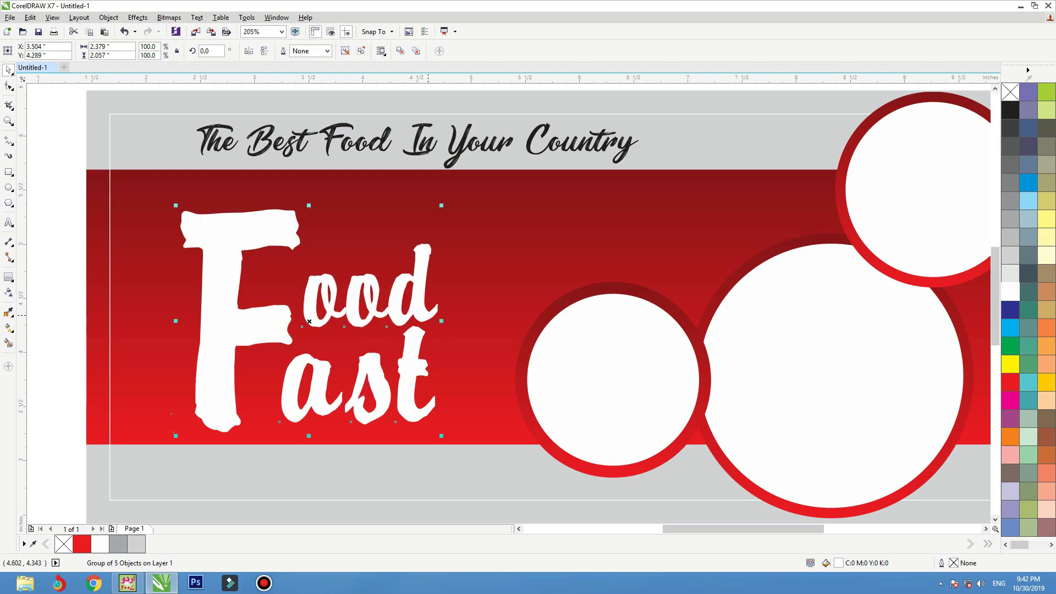
left_click(345, 52)
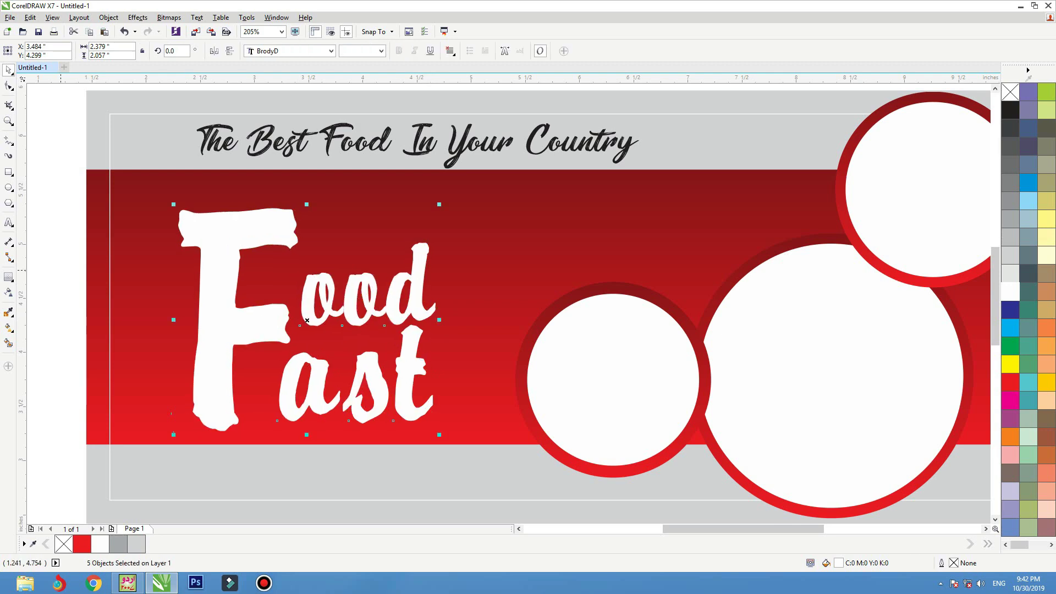
left_click(58, 220)
left_click(9, 188)
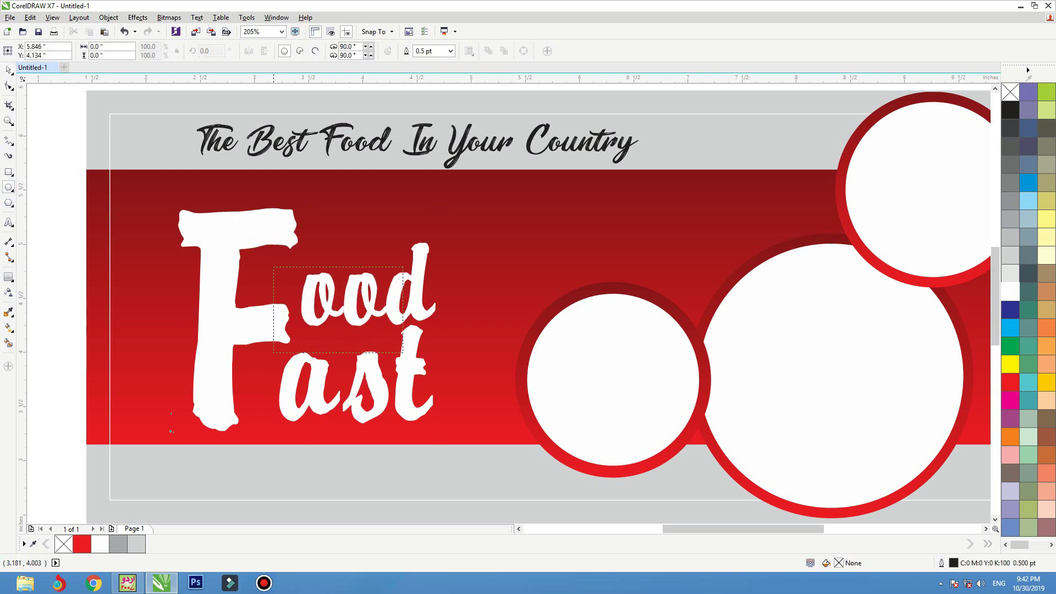
- Draw a tilted oval inside the first o of Food, filled golden yellow with no outline
scroll(309, 289, "up", 4)
left_click_drag(404, 149, 482, 334)
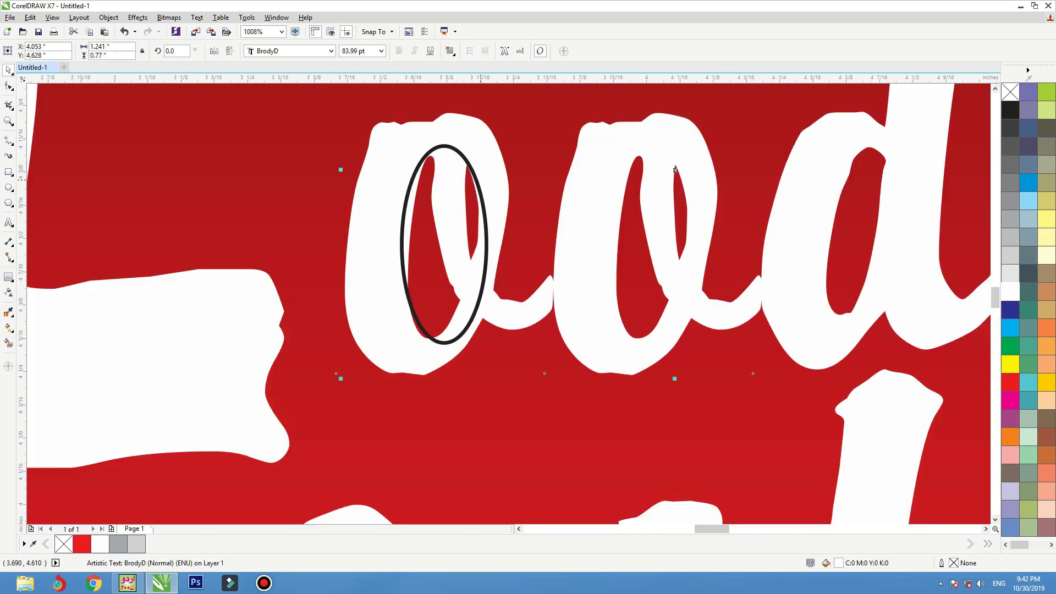
left_click(490, 346)
left_click_drag(490, 345, 491, 346)
left_click_drag(444, 244, 441, 247)
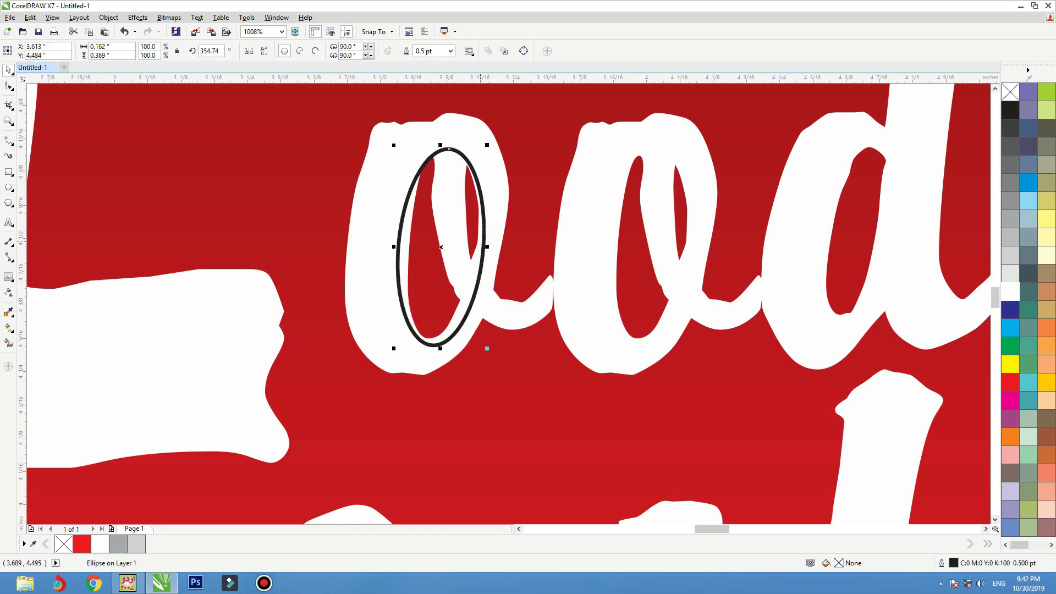
left_click(1047, 381)
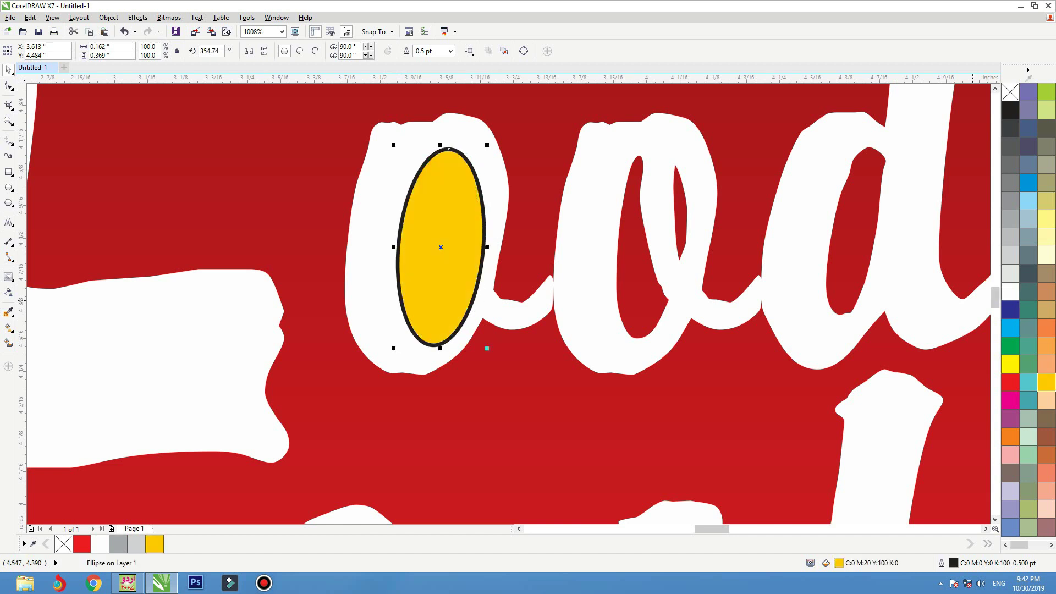
right_click(1010, 93)
- Place a copy of the yellow oval inside the second o of Food
left_click(440, 190)
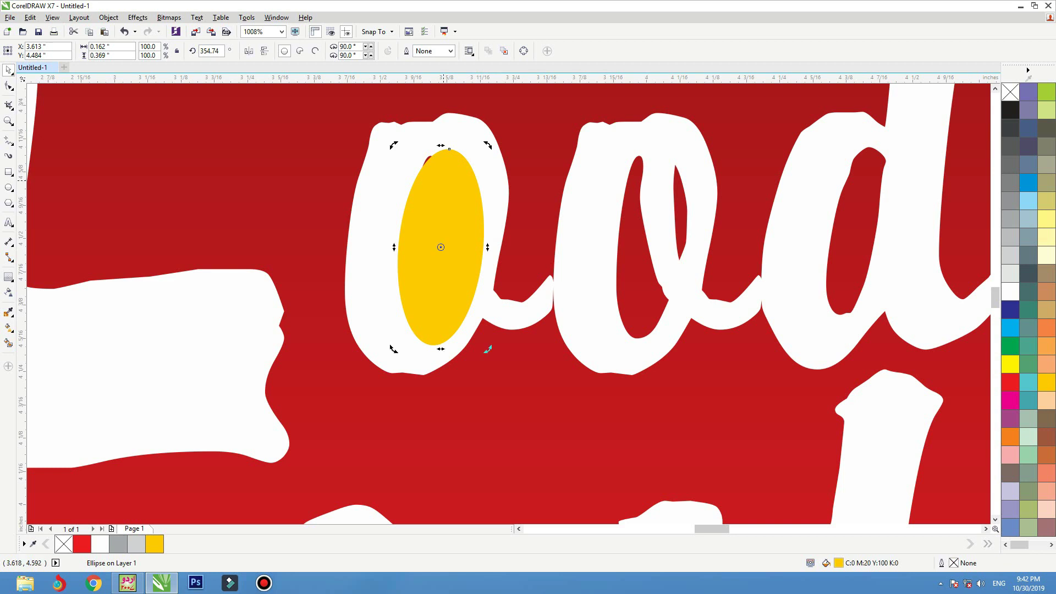
left_click(497, 201)
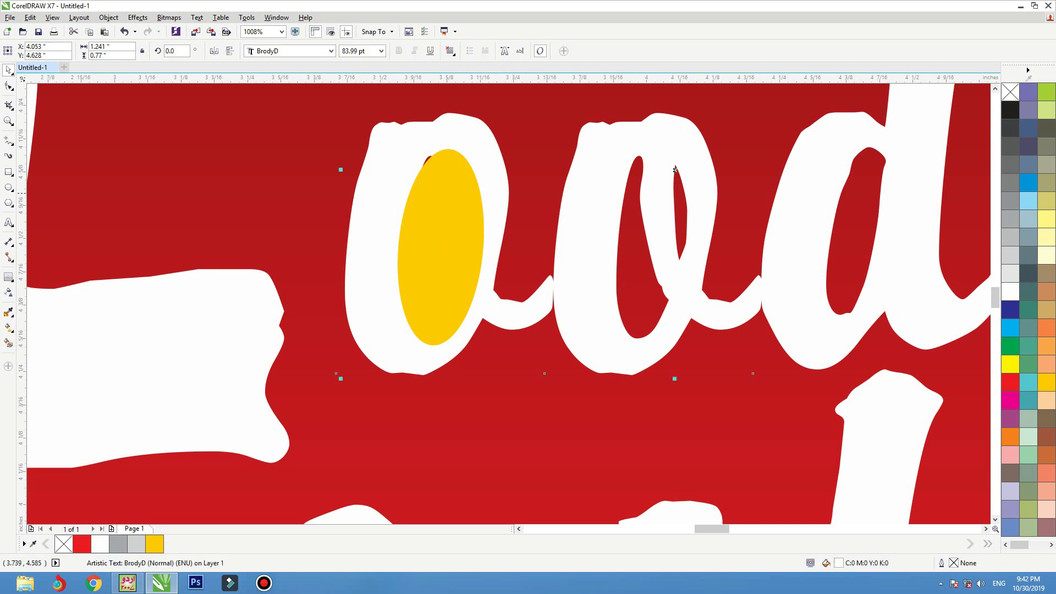
left_click_drag(462, 222, 672, 223)
scroll(508, 236, "down", 2)
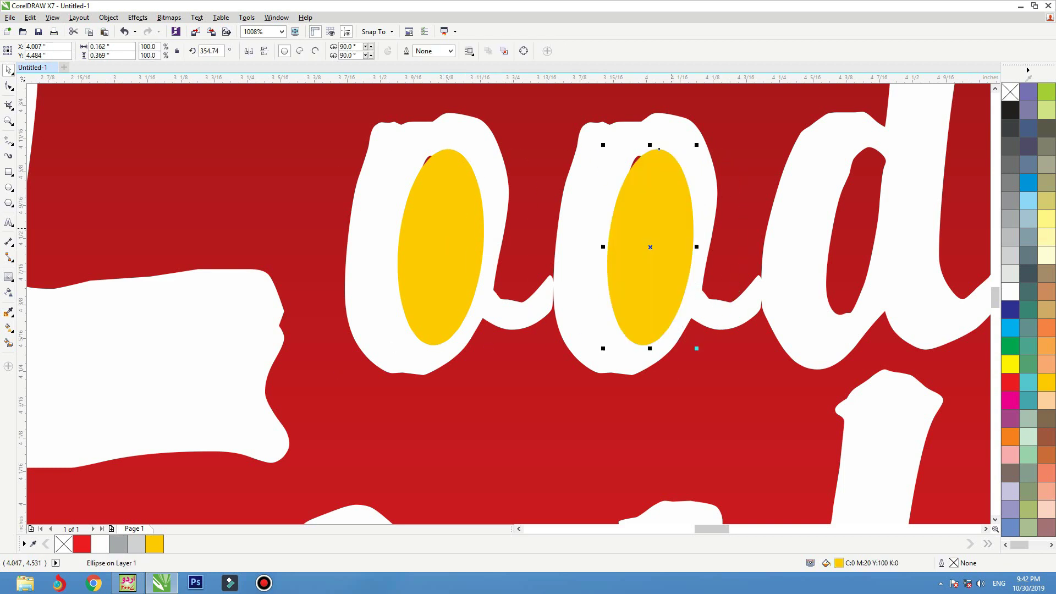
key("Left")
key("Left")
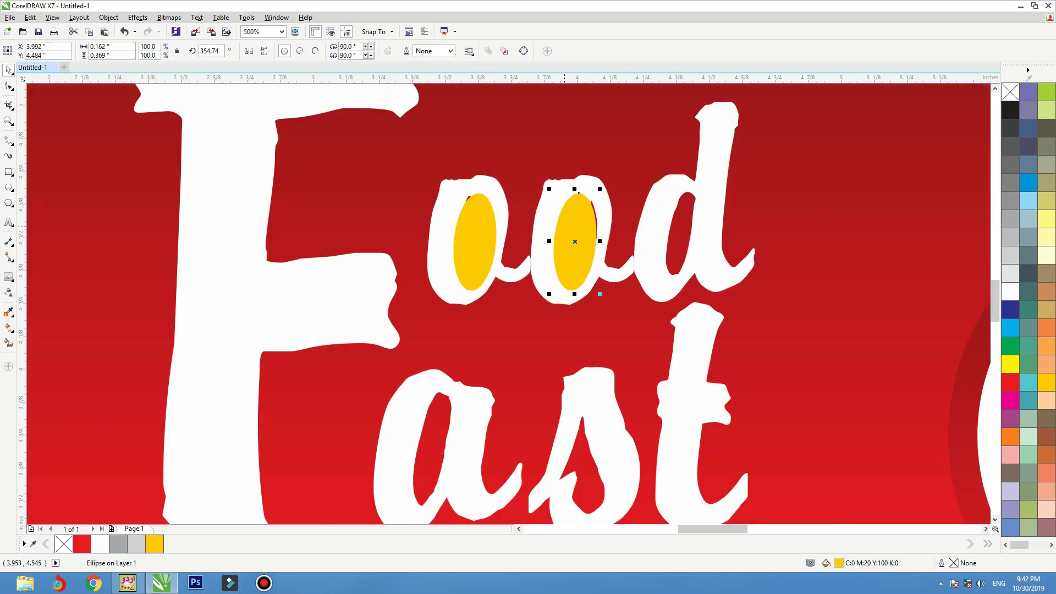
- Bring the ood text in front of the yellow ovals, undoing a trial black fill
key("Tab")
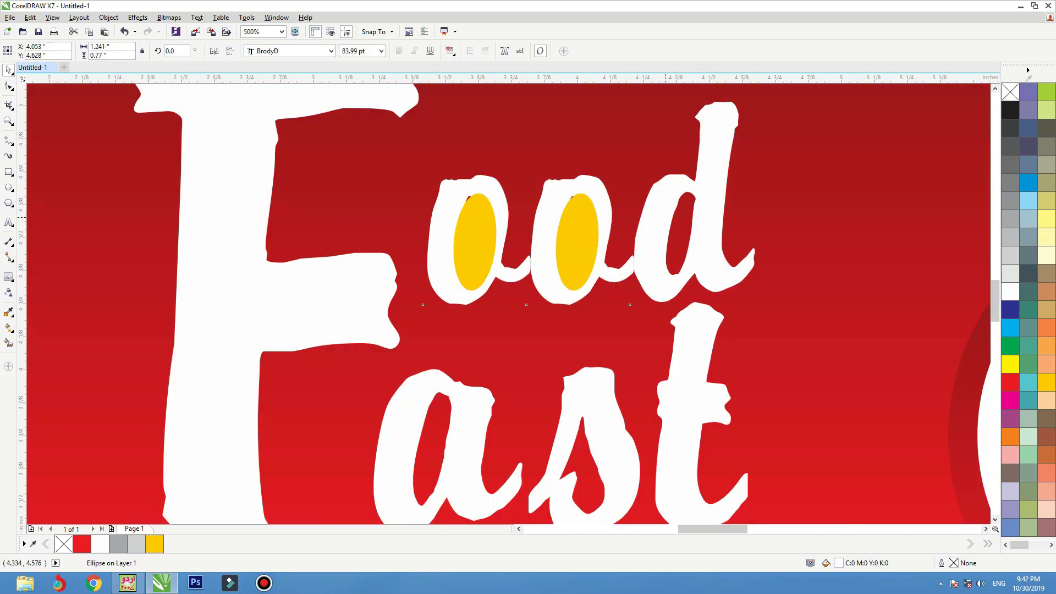
key("shift+Page_Up")
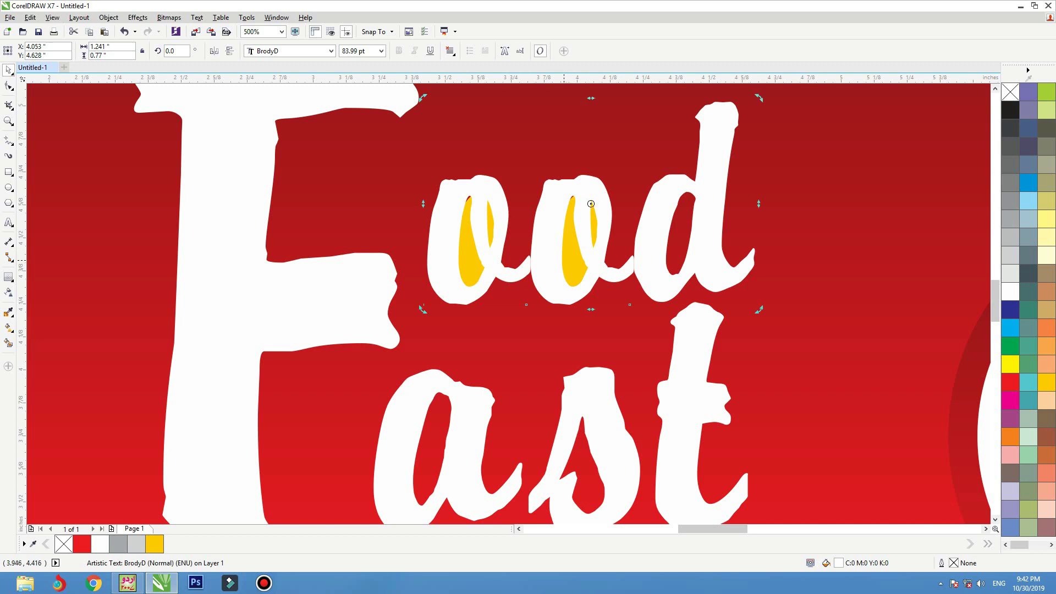
key("Tab")
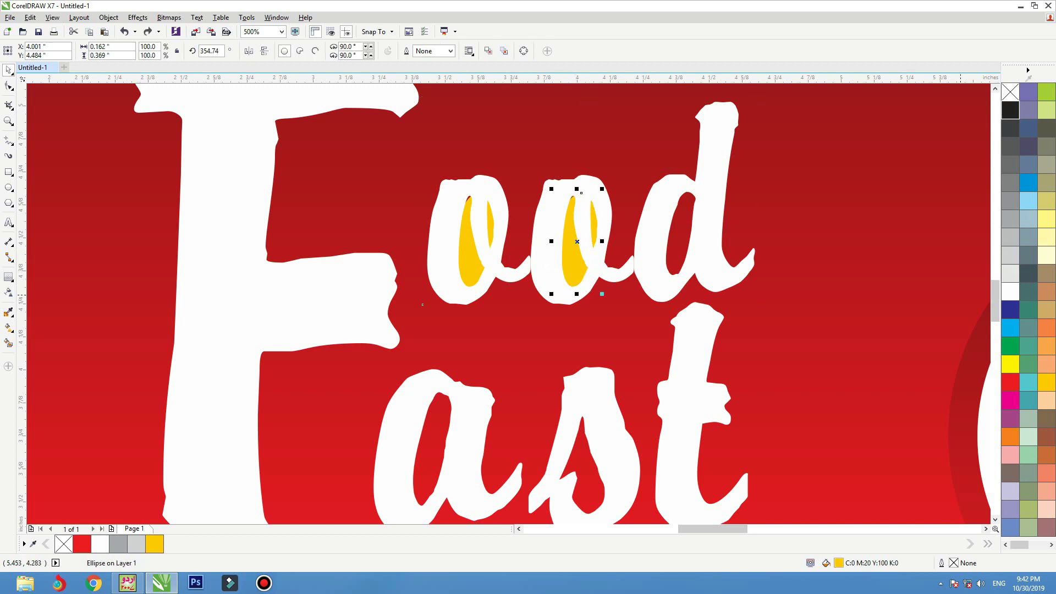
left_click(1010, 110)
key("ctrl+z")
key("F3")
key("F3")
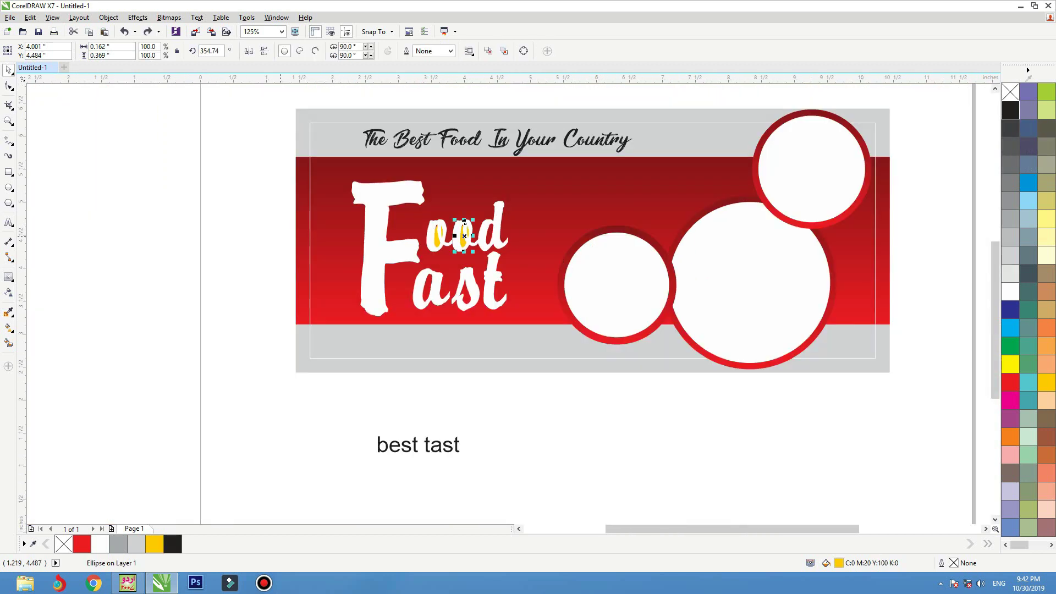
- Zoom to the red banner and try an orange fill on ood, then undo it
key("Tab")
key("Tab")
key("shift+F2")
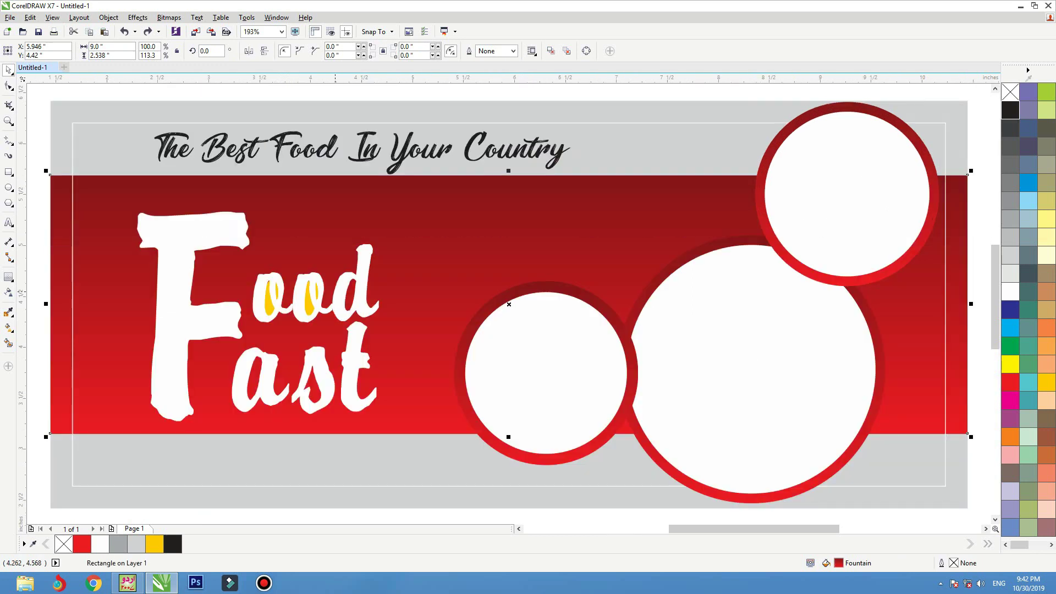
key("Tab")
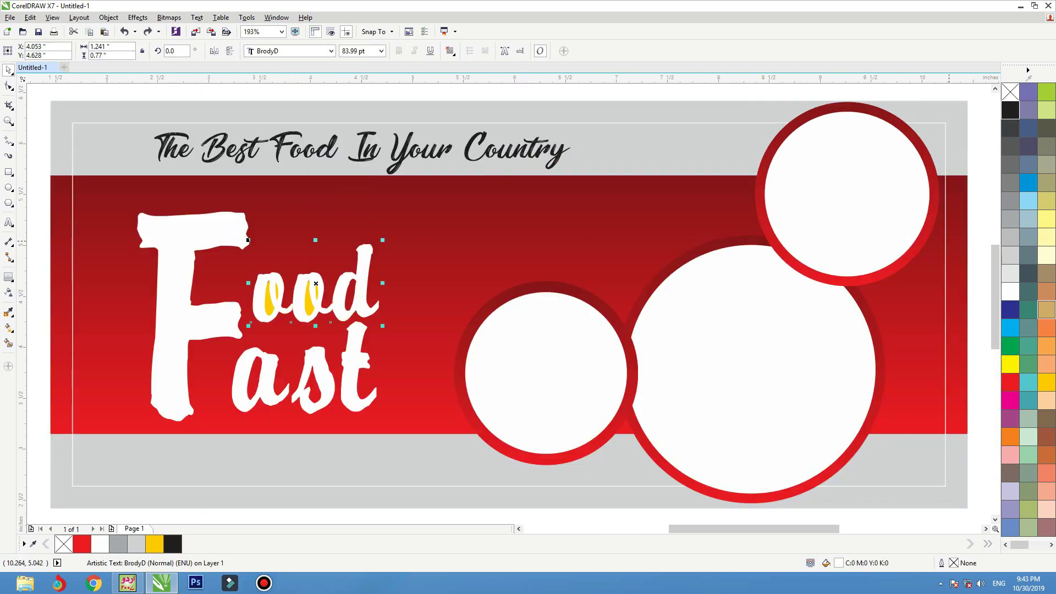
left_click(1010, 436)
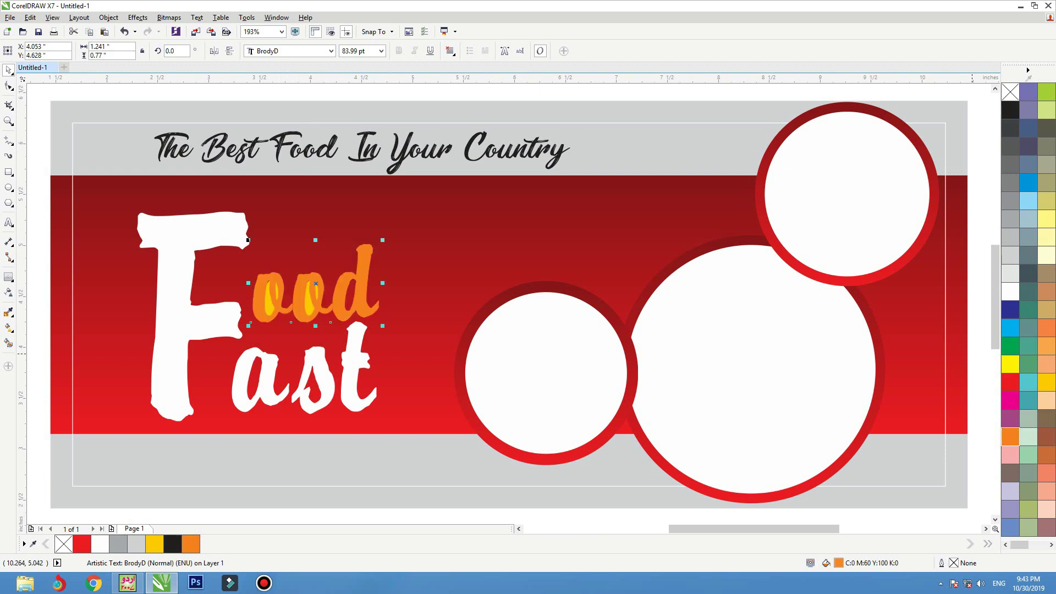
key("ctrl+z")
- Select the F, ood, a, s and t letter pieces and group them into one logo
left_click(388, 362)
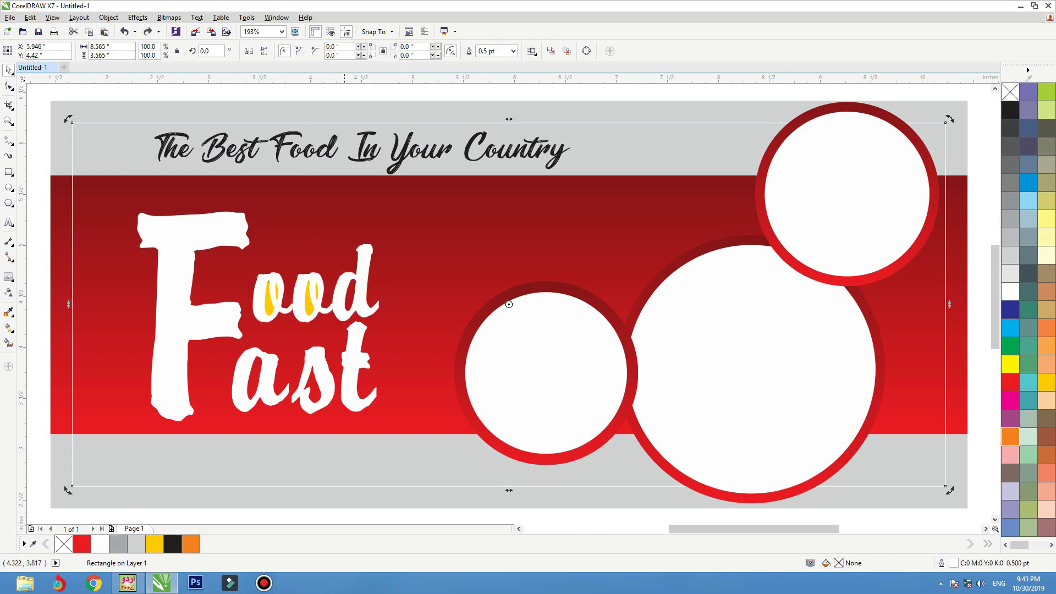
left_click(358, 367)
left_click(337, 377, "shift")
left_click(333, 378)
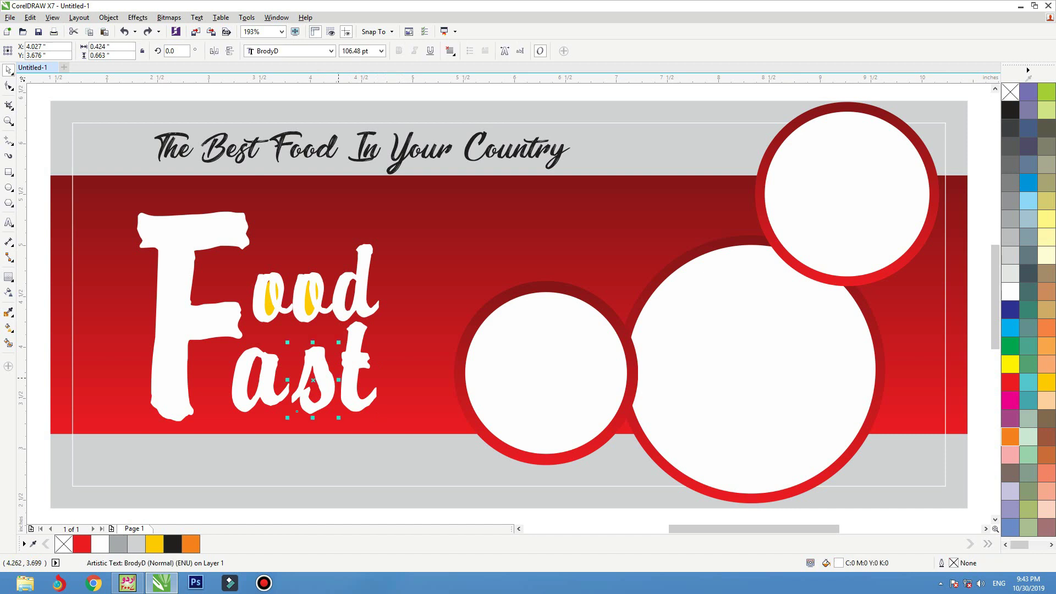
left_click(343, 374, "shift")
left_click(274, 374, "shift")
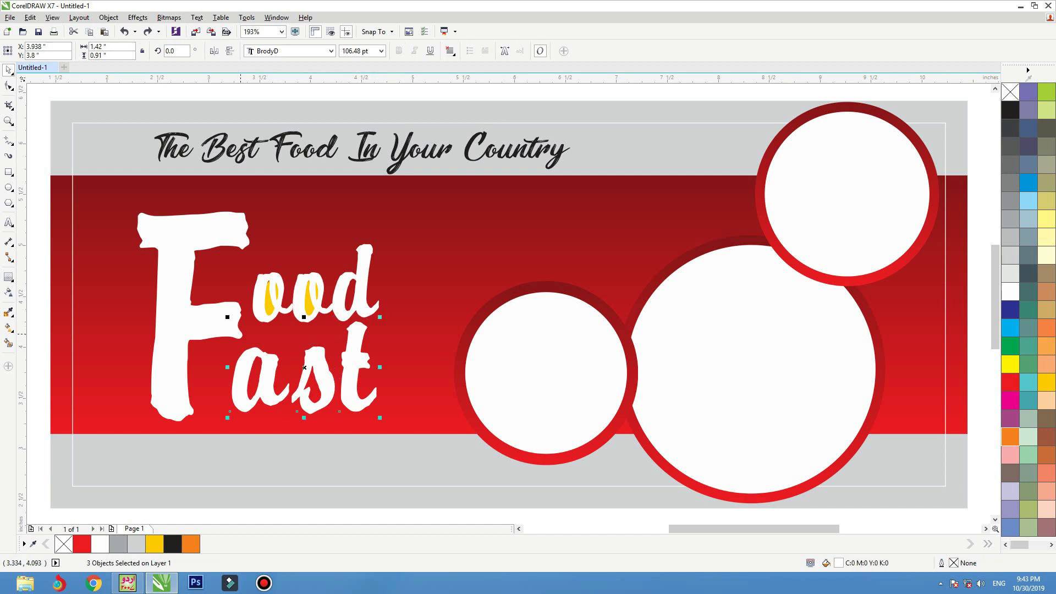
left_click(258, 317, "shift")
left_click(319, 322, "shift")
key("ctrl+g")
left_click(8, 277)
- Add a black Multiply drop shadow to the Food Fast logo at opacity 88, feathering 3
left_click(33, 276)
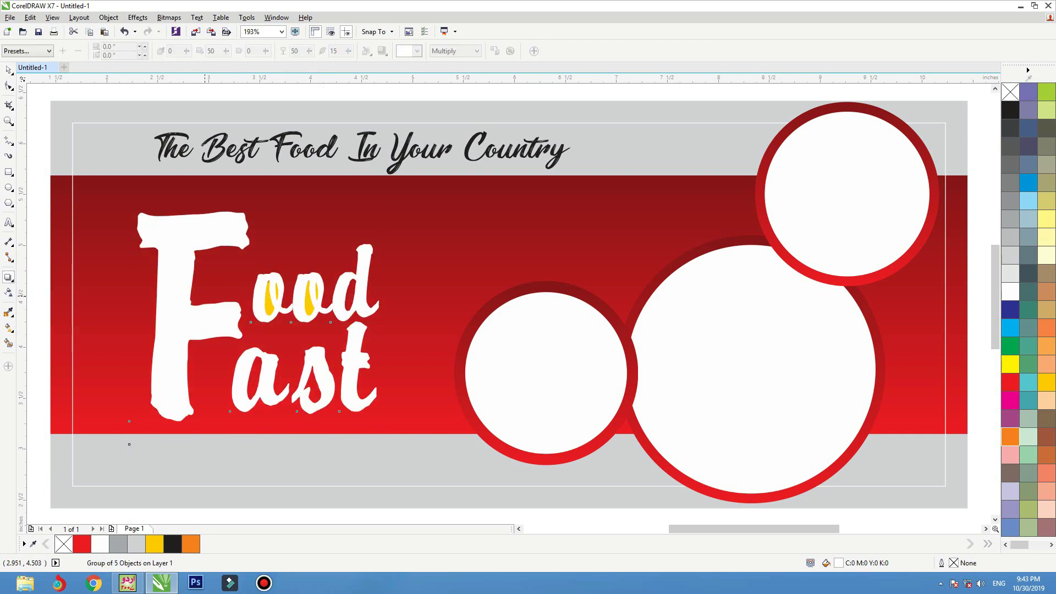
left_click_drag(258, 317, 240, 338)
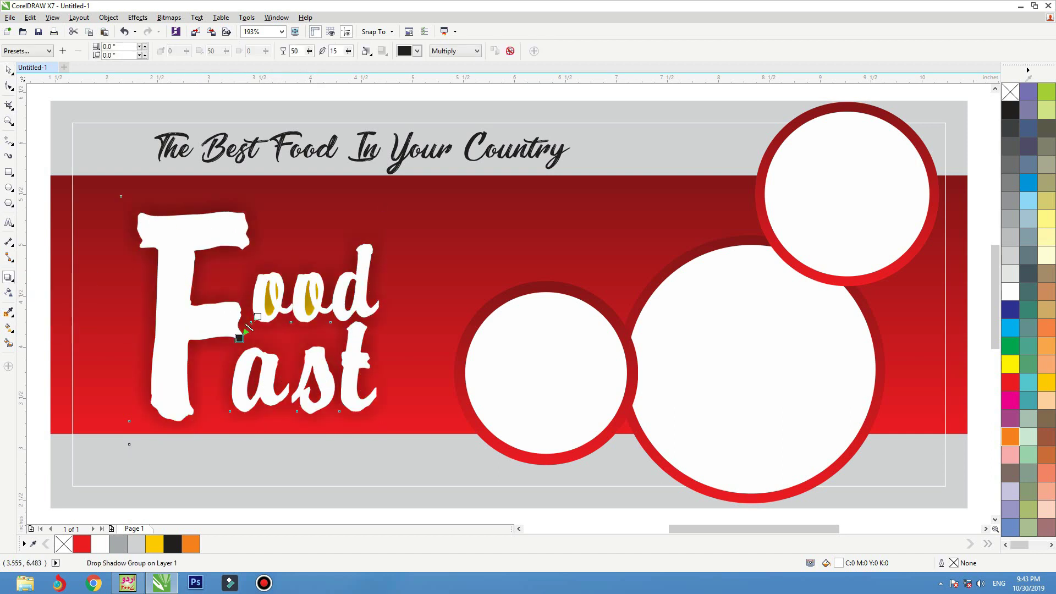
double_click(295, 51)
type("88")
key("Tab")
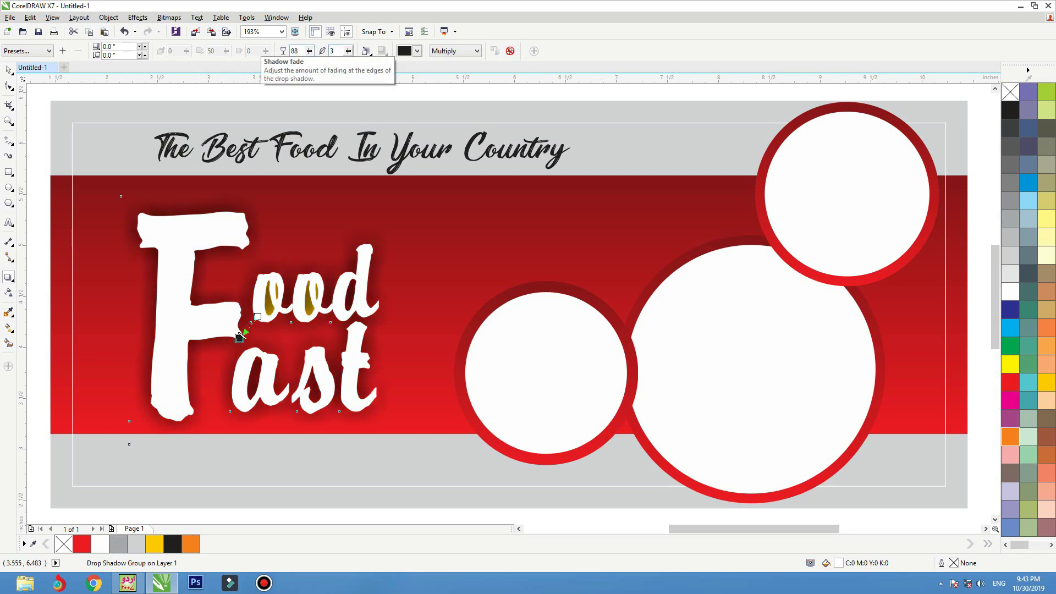
right_click(213, 238)
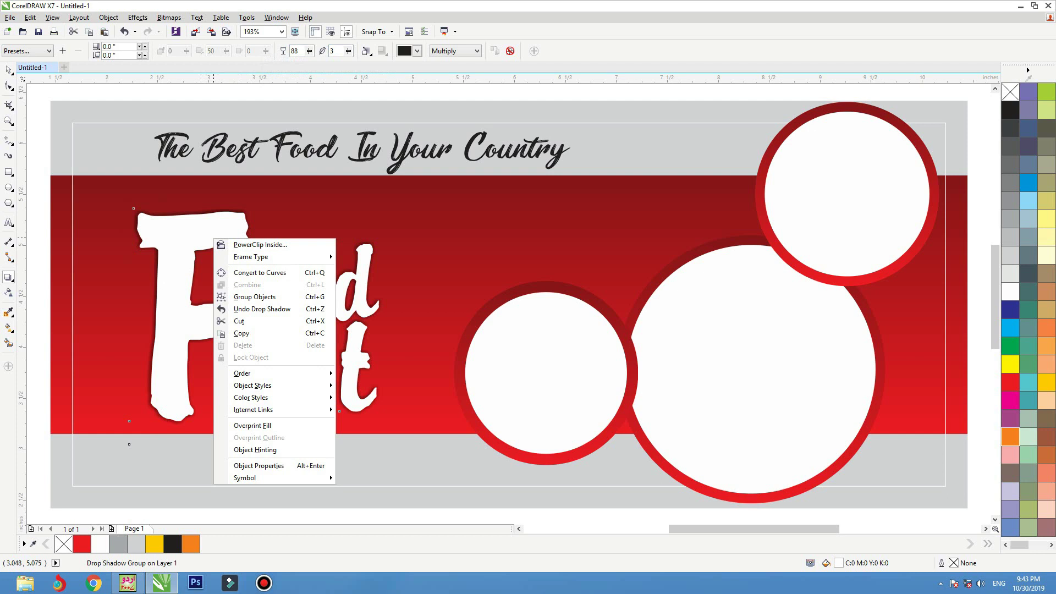
left_click(8, 69)
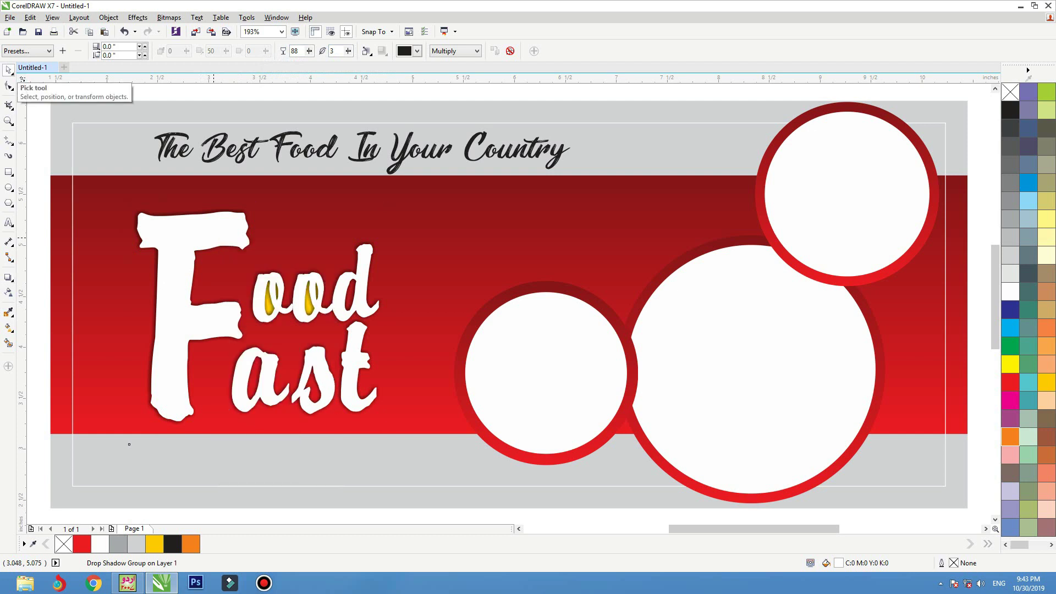
left_click(9, 69)
- Nudge the lens rectangle lower and try converting it to a 300 dpi bitmap, then undo
left_click(207, 290)
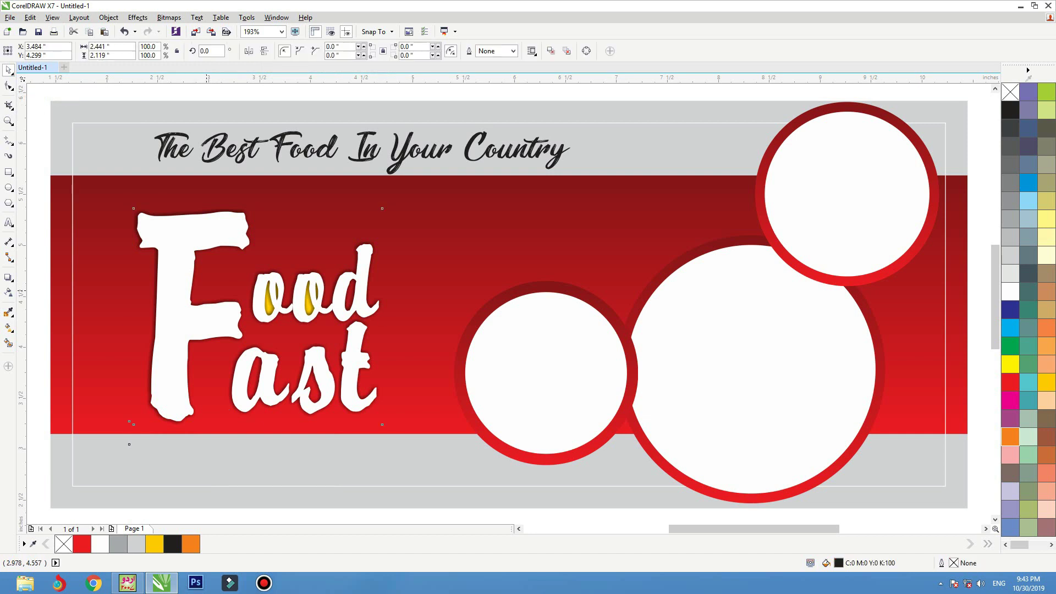
left_click_drag(258, 318, 258, 319)
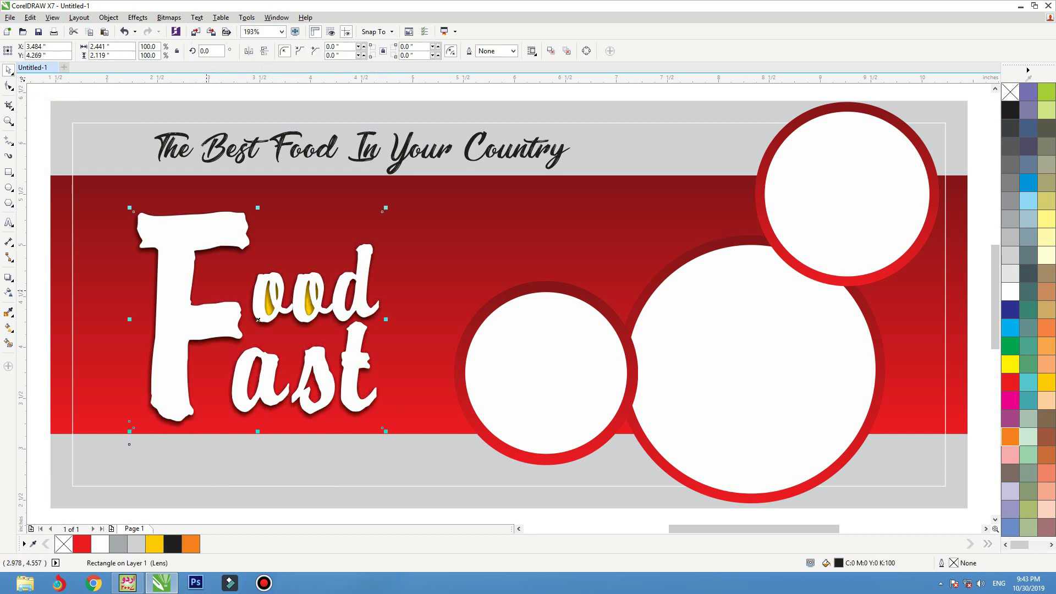
left_click(168, 17)
left_click(169, 17)
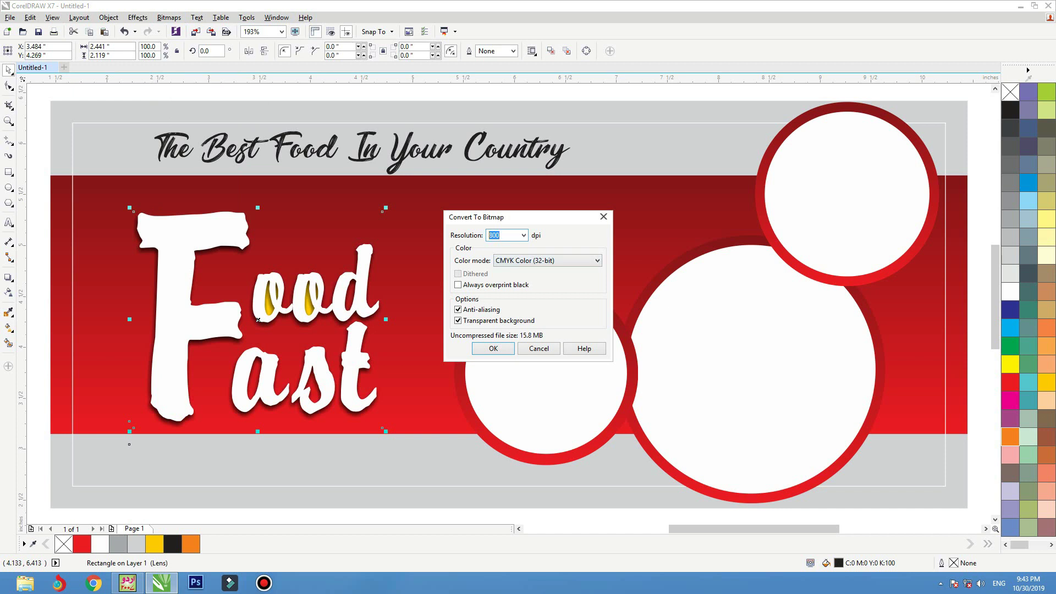
type("0")
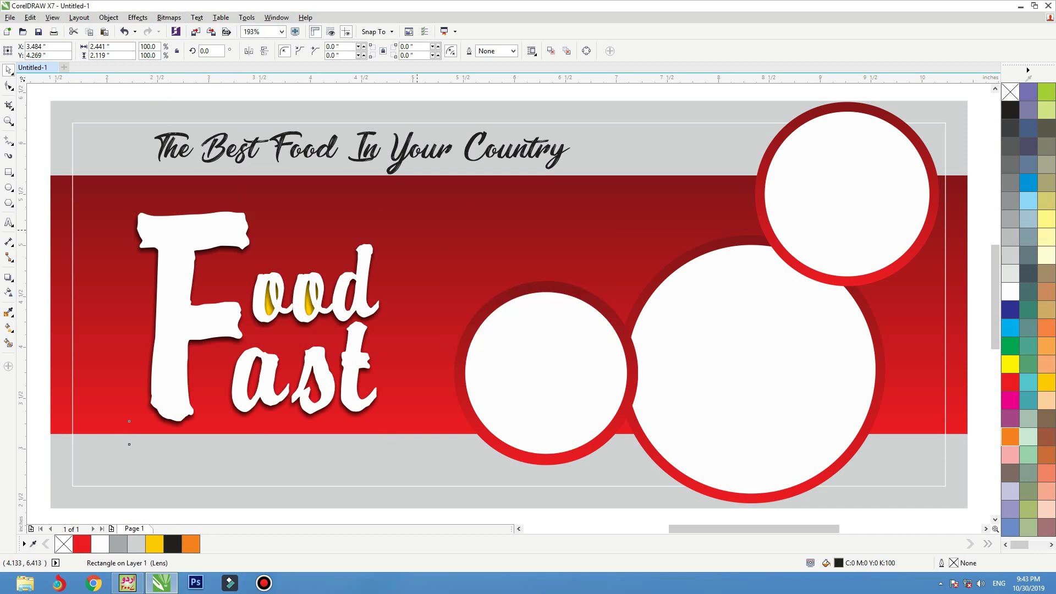
key("Return")
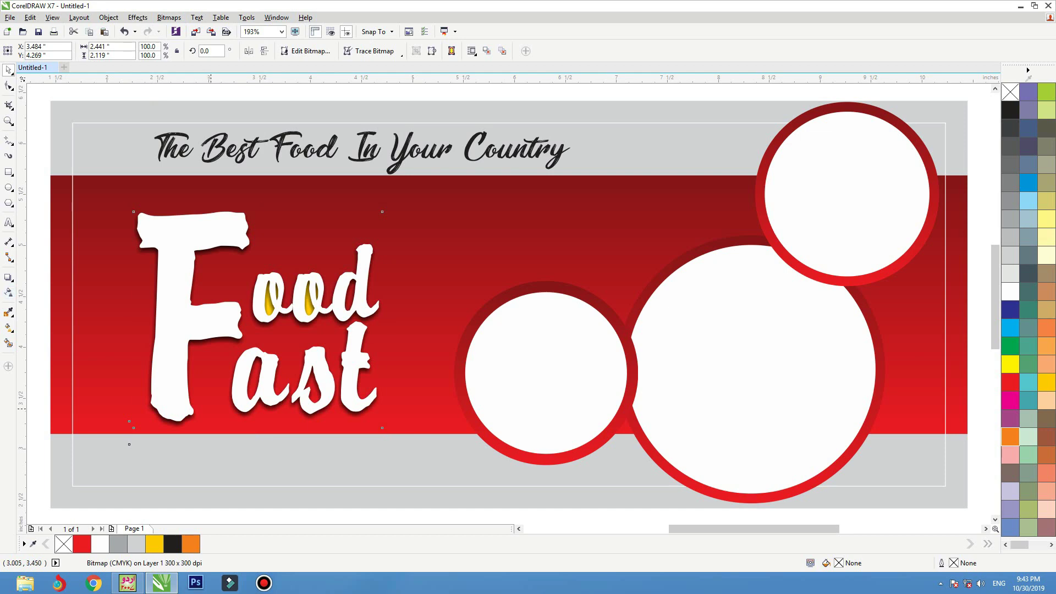
key("ctrl+z")
- Give the layer uniform 50 transparency and convert it into a flat 300 dpi bitmap
left_click(8, 292)
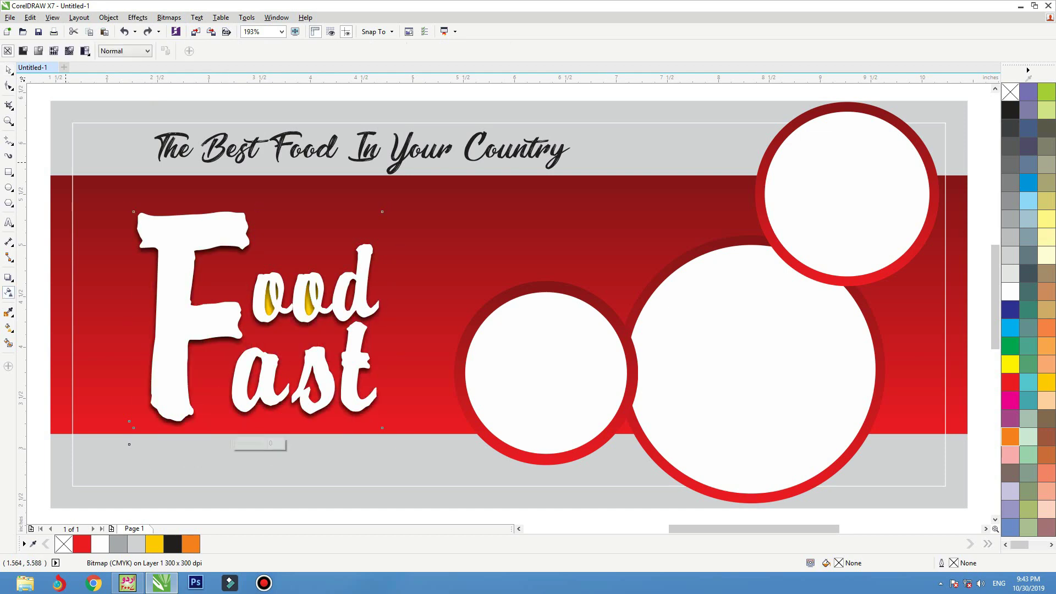
left_click(22, 51)
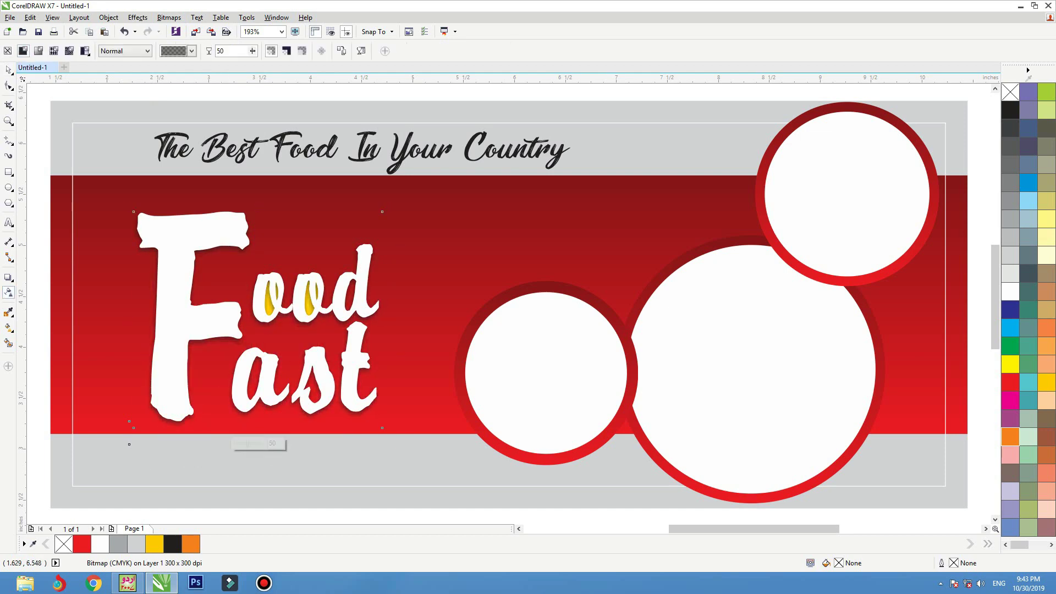
left_click(8, 69)
left_click(169, 17)
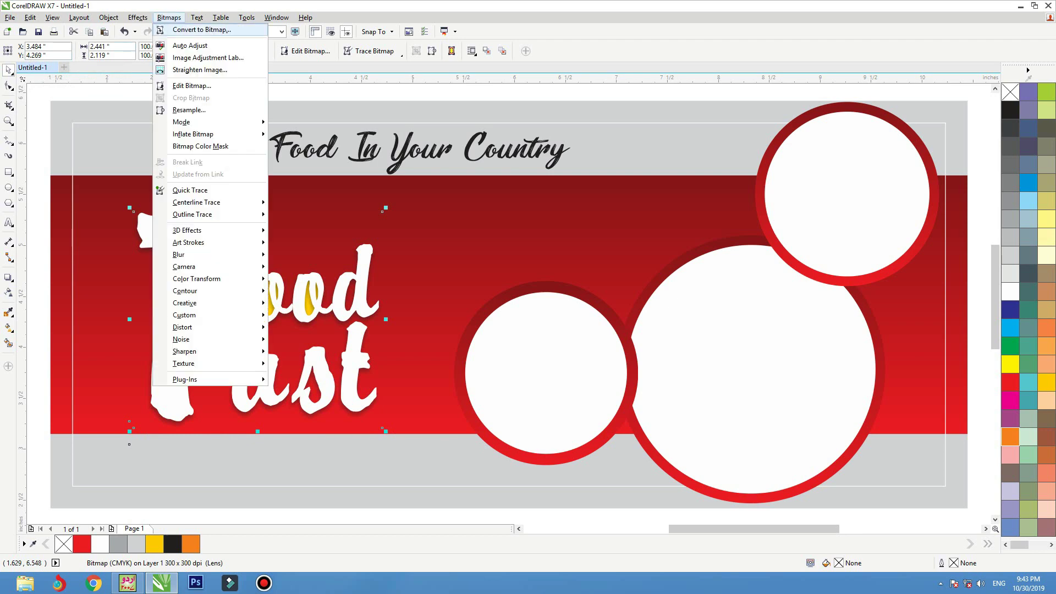
left_click(201, 29)
key("Return")
scroll(567, 133, "down", 1)
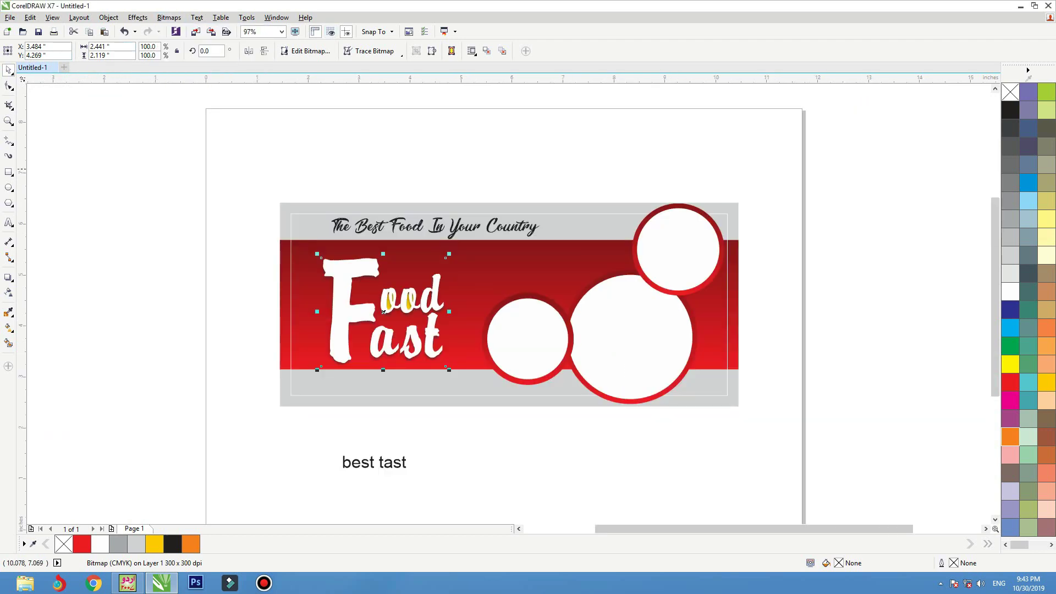
- Set 'best tast' in CastleT and move it onto the lower grey band beneath Food Fast
left_click_drag(811, 167, 219, 474)
left_click(323, 506)
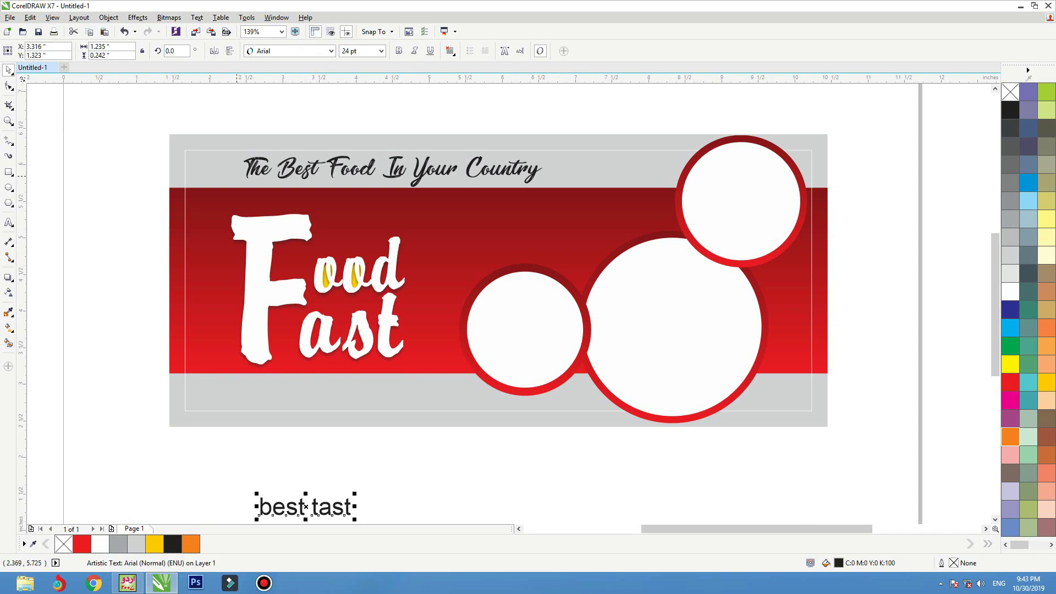
left_click(331, 51)
key("Down")
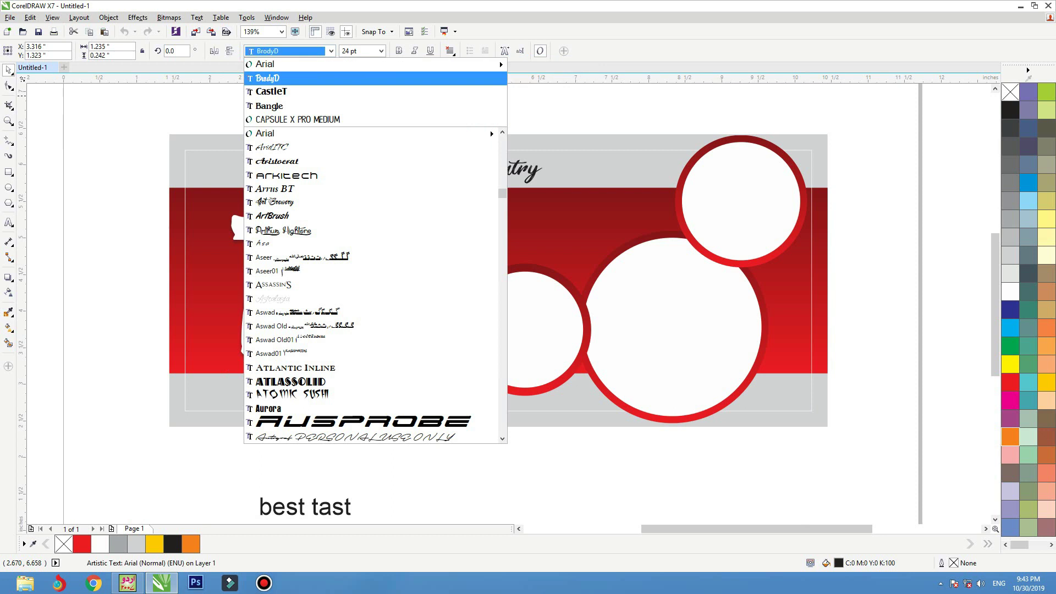
key("Down")
key("Down")
key("Down")
key("Down")
key("Down")
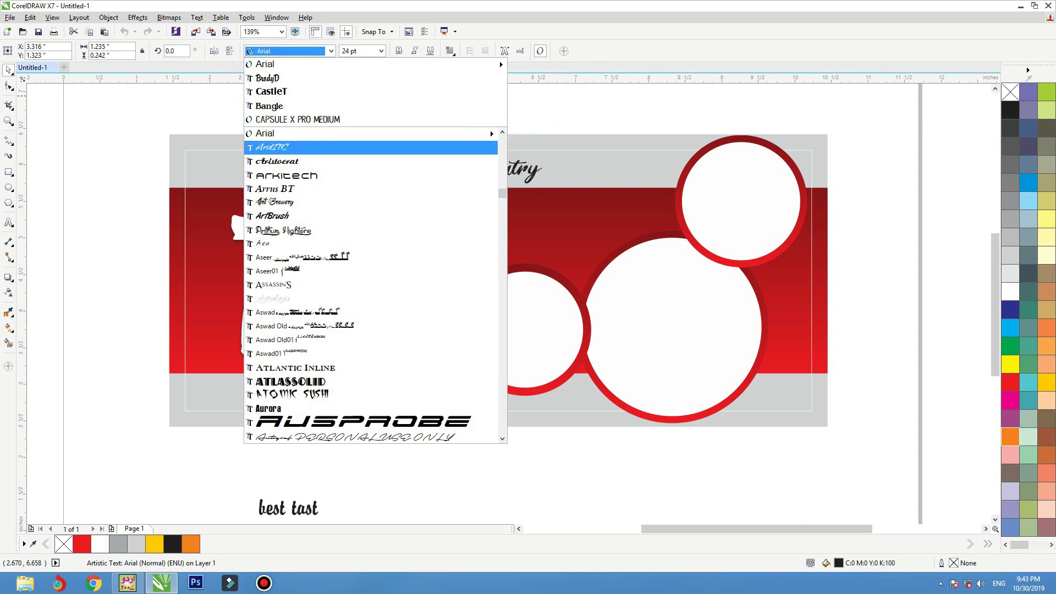
key("Up")
key("Up")
key("Up")
key("Up")
key("Return")
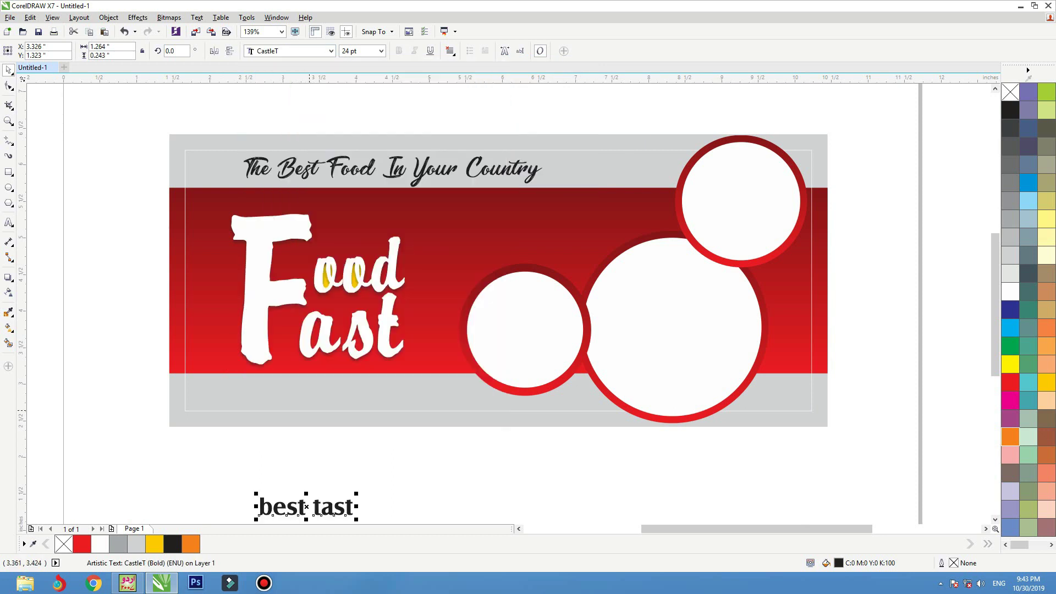
left_click_drag(306, 507, 376, 395)
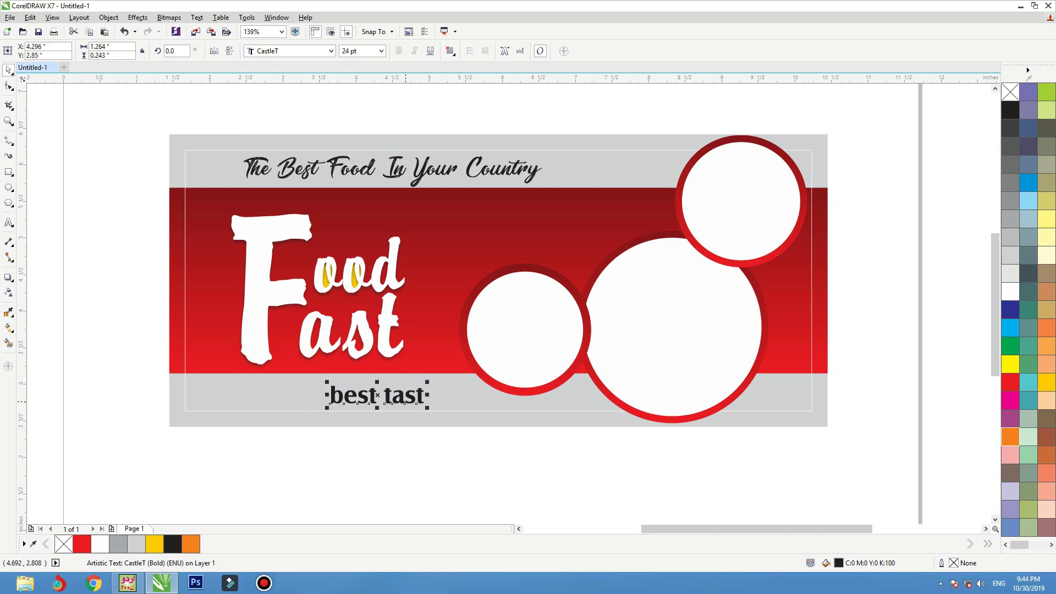
left_click(498, 280)
scroll(498, 280, "up", 1)
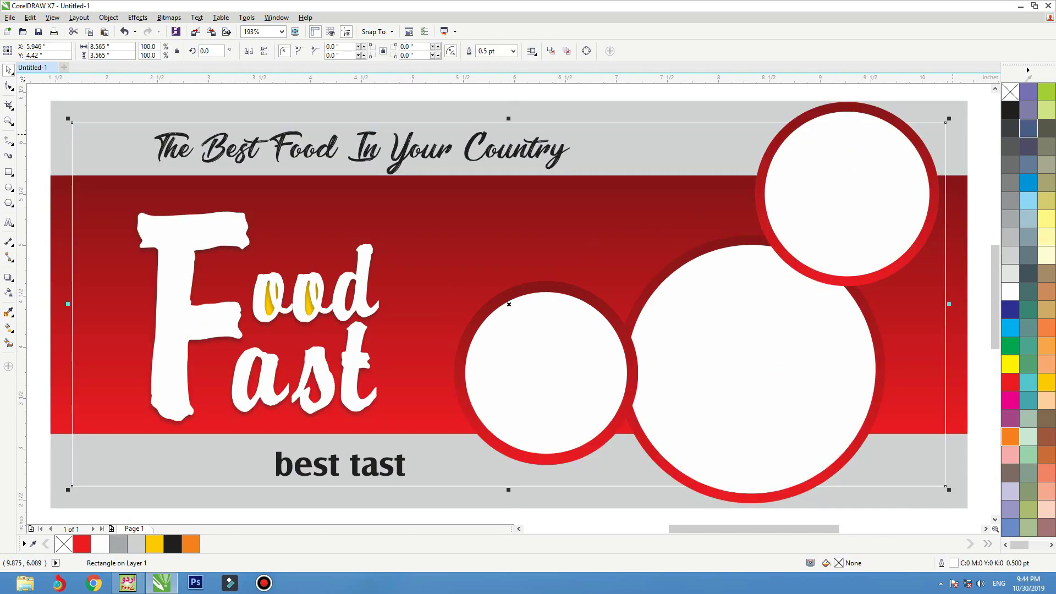
- Group the three white circles together
scroll(666, 320, "down", 3)
left_click_drag(874, 165, 549, 480)
key("ctrl+g")
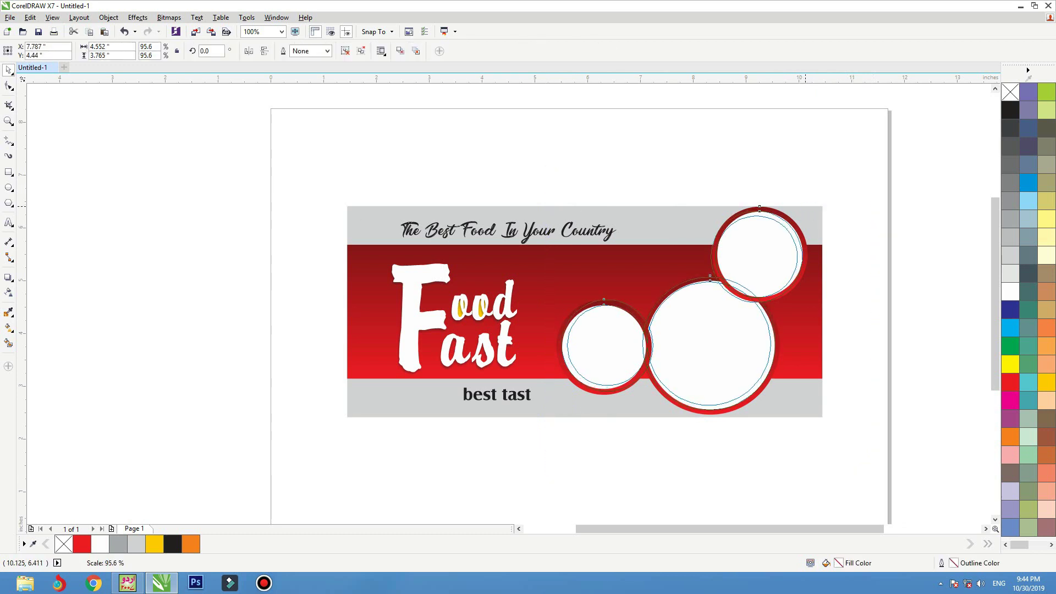
- Move the 'best tast' text up into the red band
key("Escape")
scroll(665, 320, "up", 3)
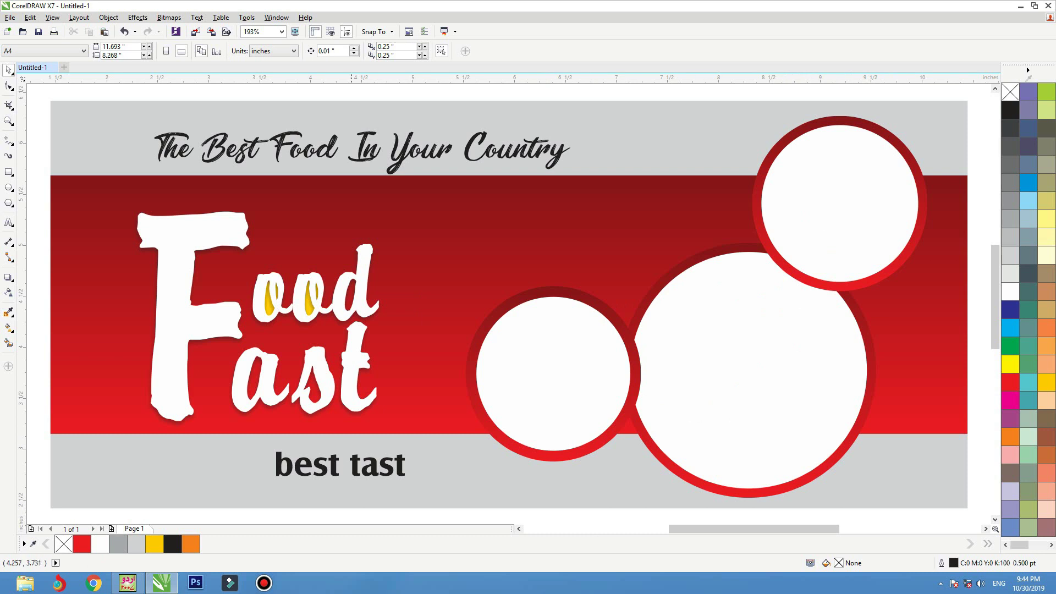
left_click_drag(371, 466, 583, 245)
key("ctrl+z")
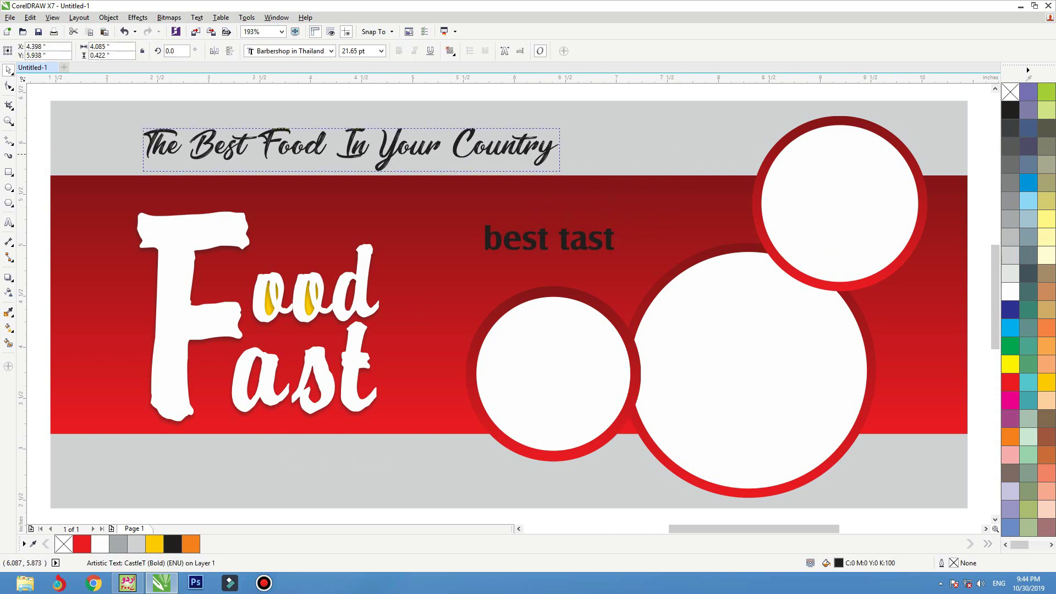
- Group the Food Fast lettering with its shadow and stretch the logo wider
left_click(258, 318)
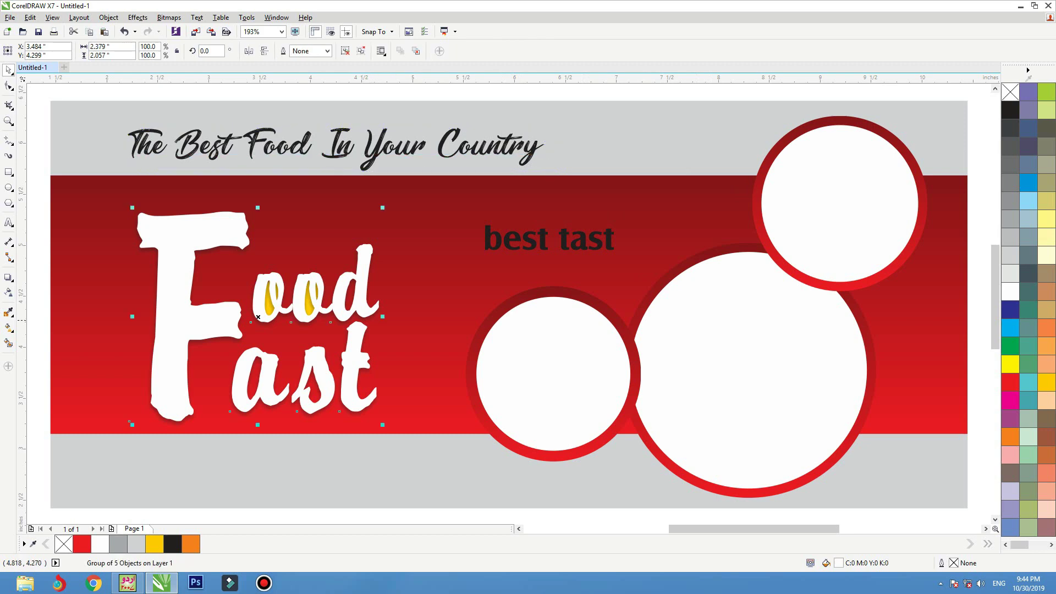
left_click_drag(498, 333, 395, 316)
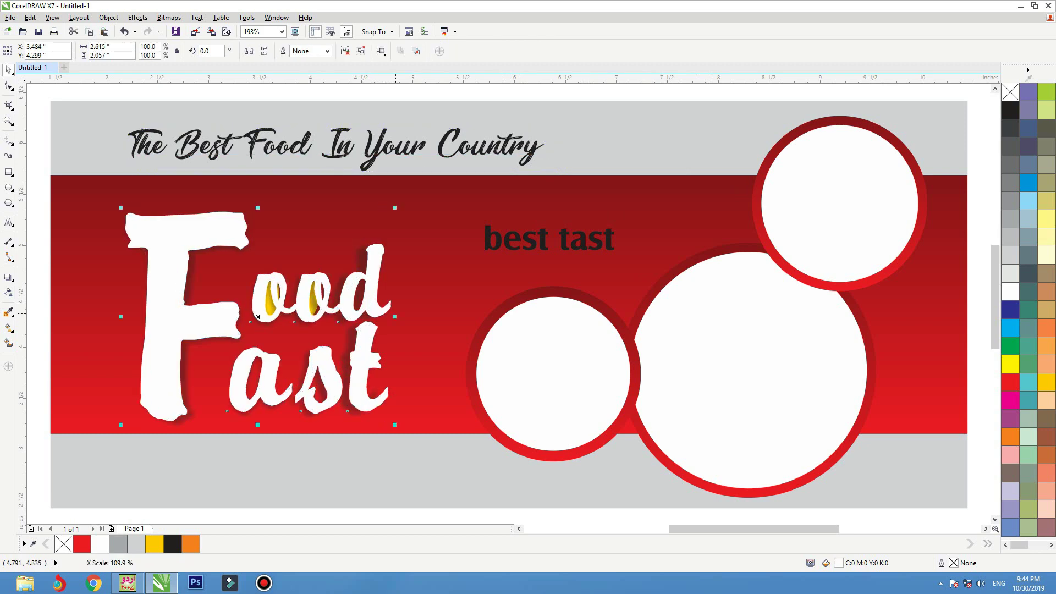
key("ctrl+z")
left_click(258, 317, "shift")
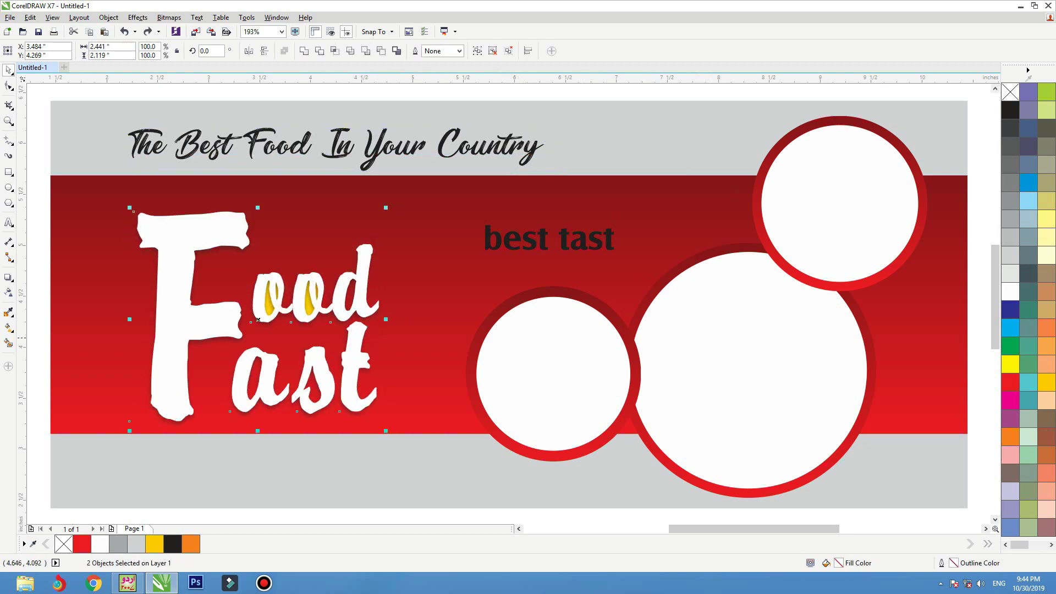
left_click_drag(385, 319, 401, 313)
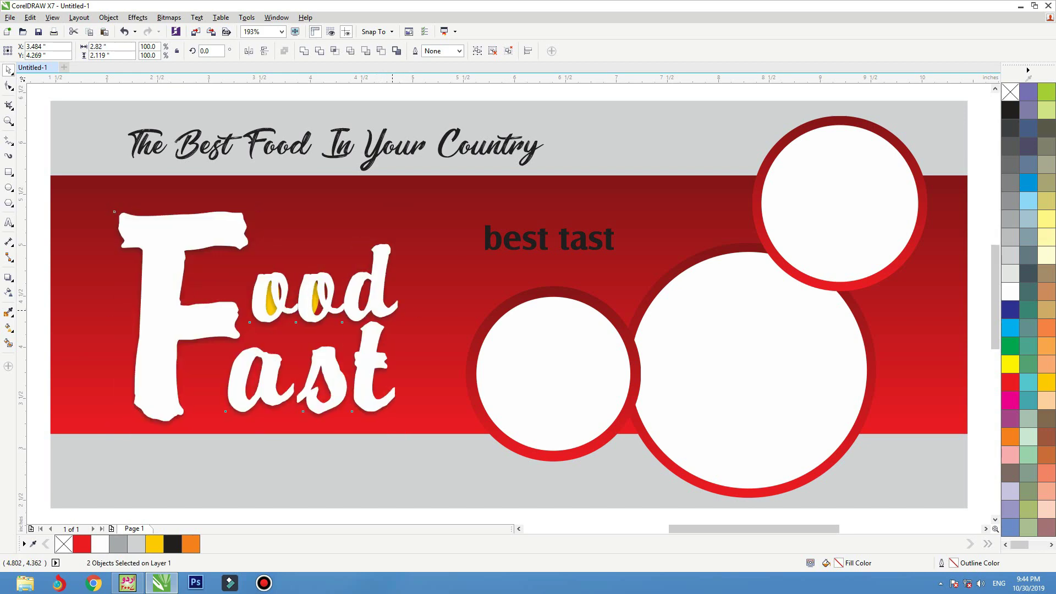
left_click_drag(257, 320, 258, 317)
key("ctrl+z")
key("ctrl+z")
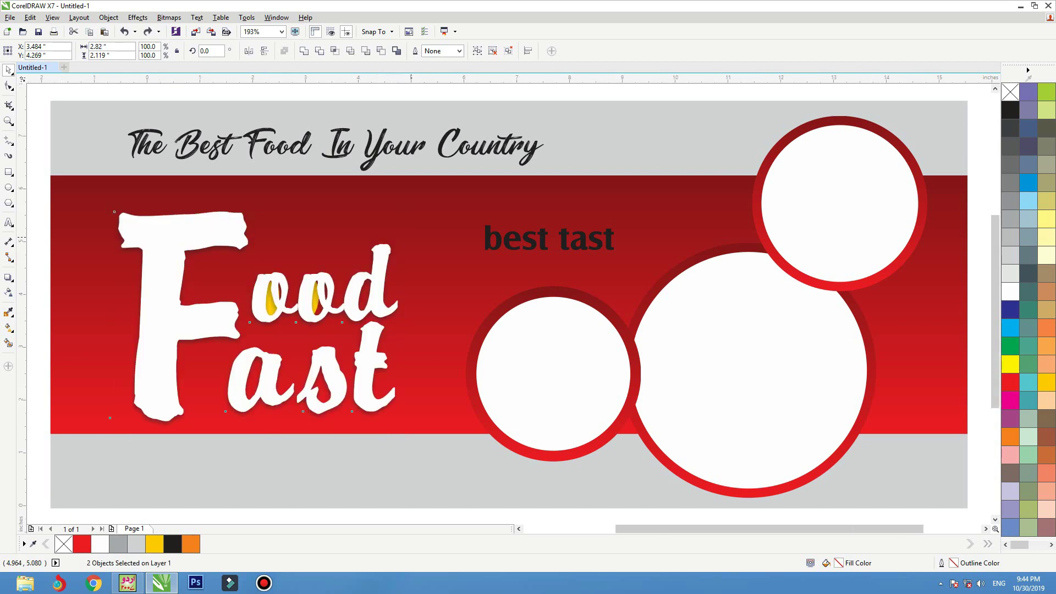
key("F3")
key("ctrl+g")
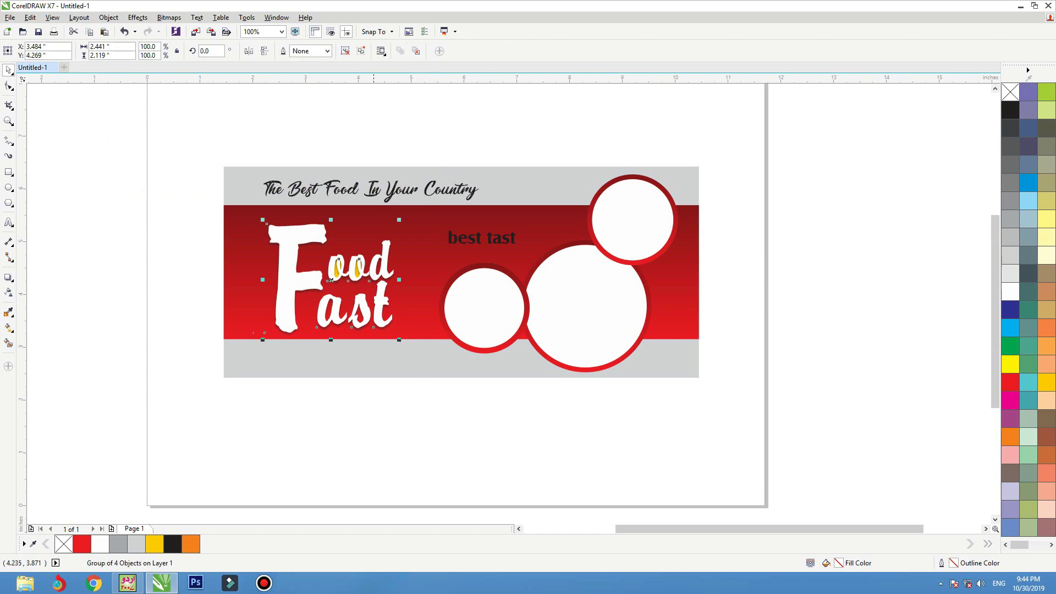
left_click_drag(402, 283, 416, 283)
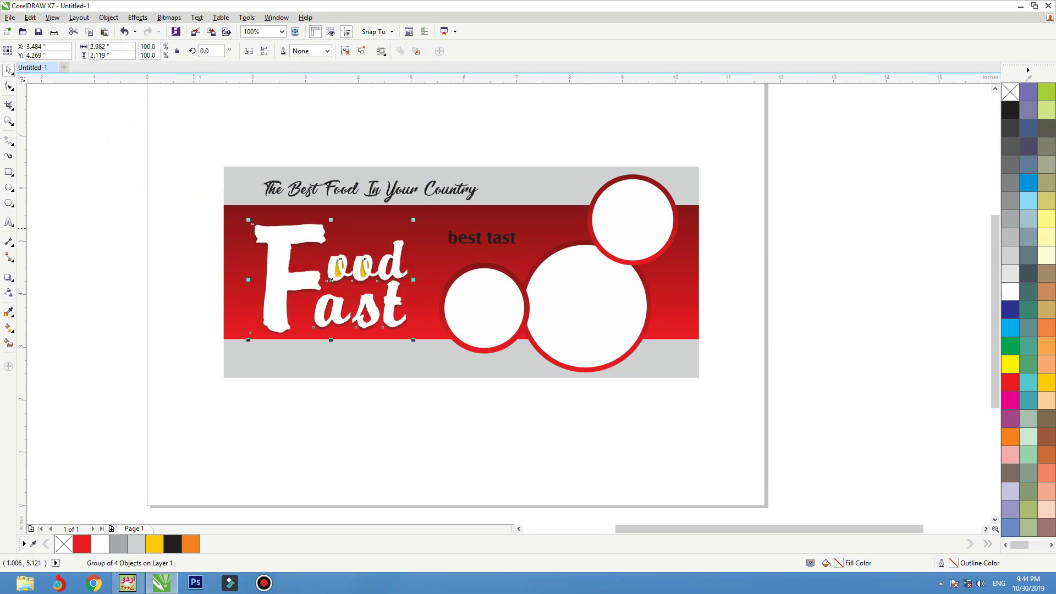
- Refit the view to the banner and select the 'best tast' text
left_click_drag(178, 191, 583, 409)
left_click(375, 269)
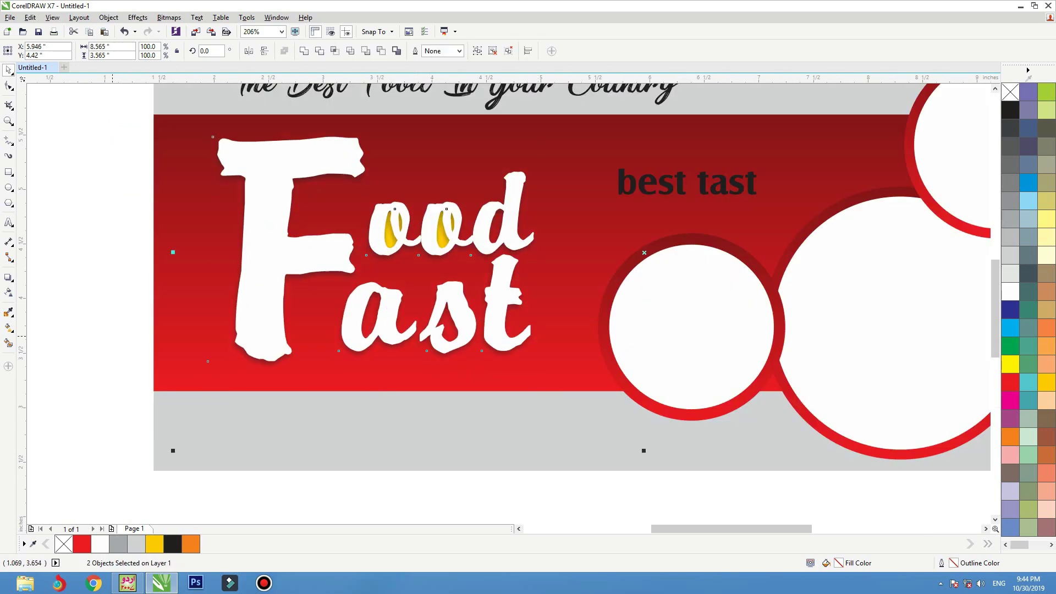
key("F3")
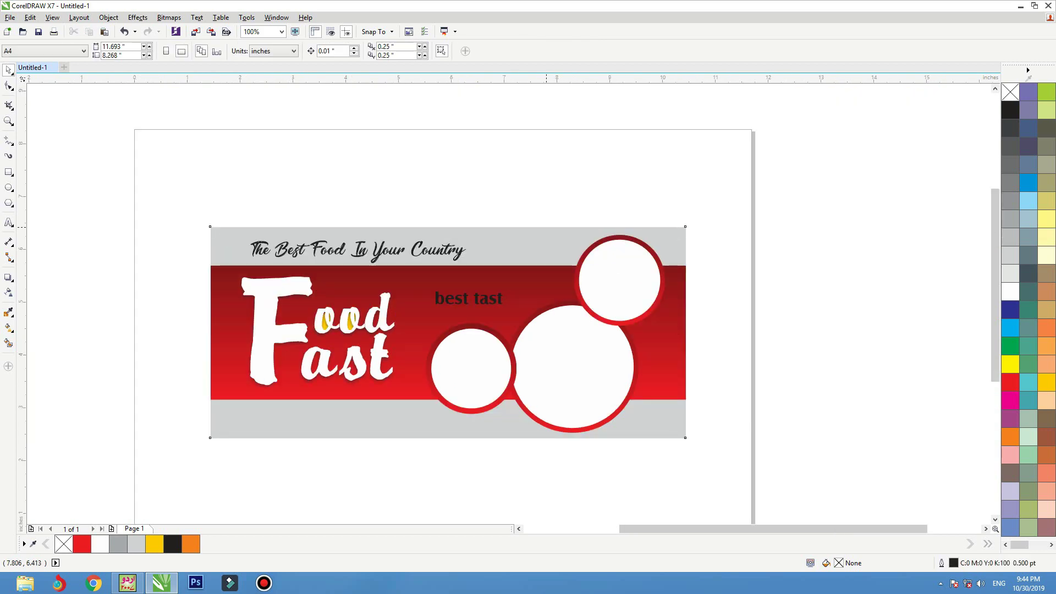
key("shift+F2")
left_click(575, 247)
left_click(575, 247)
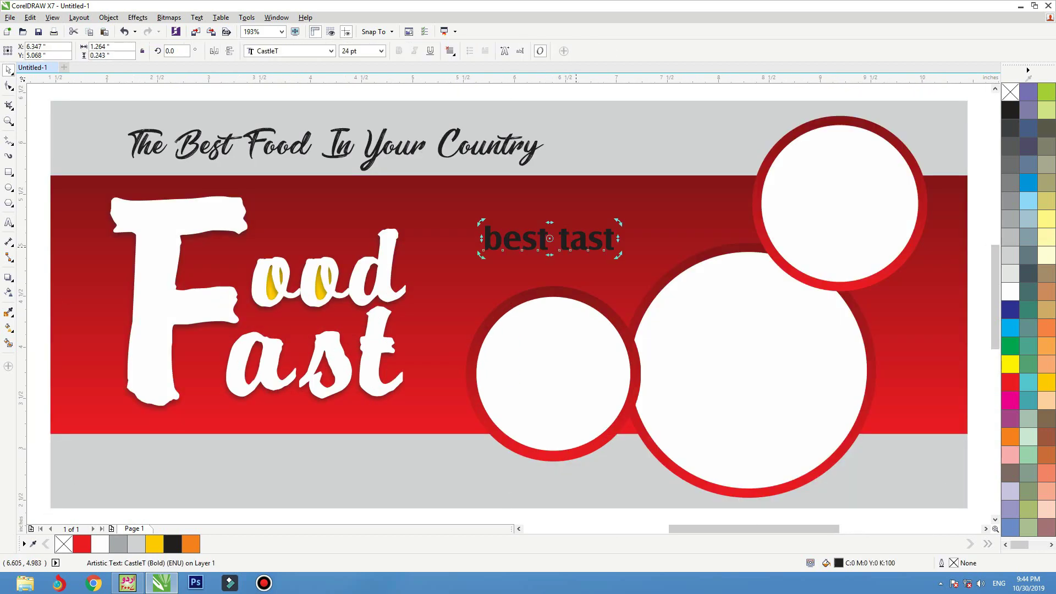
- Change the tagline text to uppercase 'BEST TAST'
key("ctrl+a")
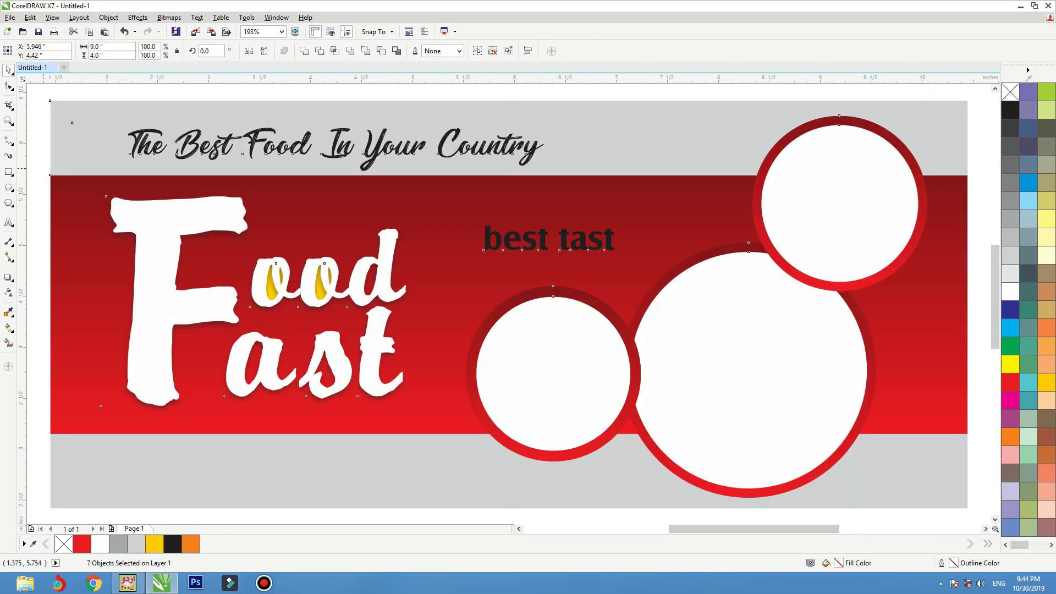
left_click(43, 168)
double_click(561, 234)
key("ctrl+a")
key("shift+F3")
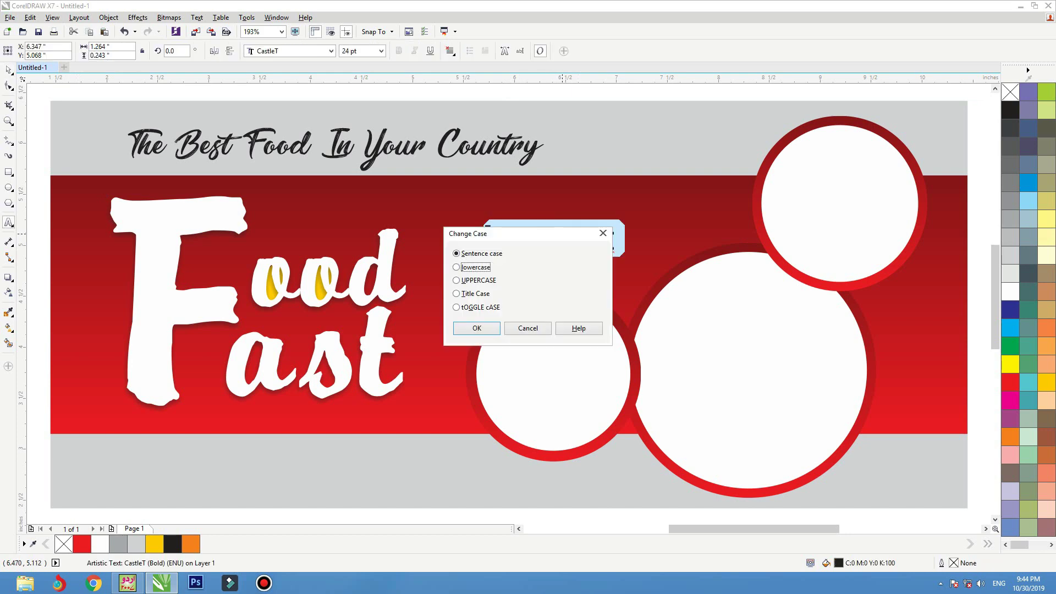
key("Down")
key("Return")
left_click(598, 238)
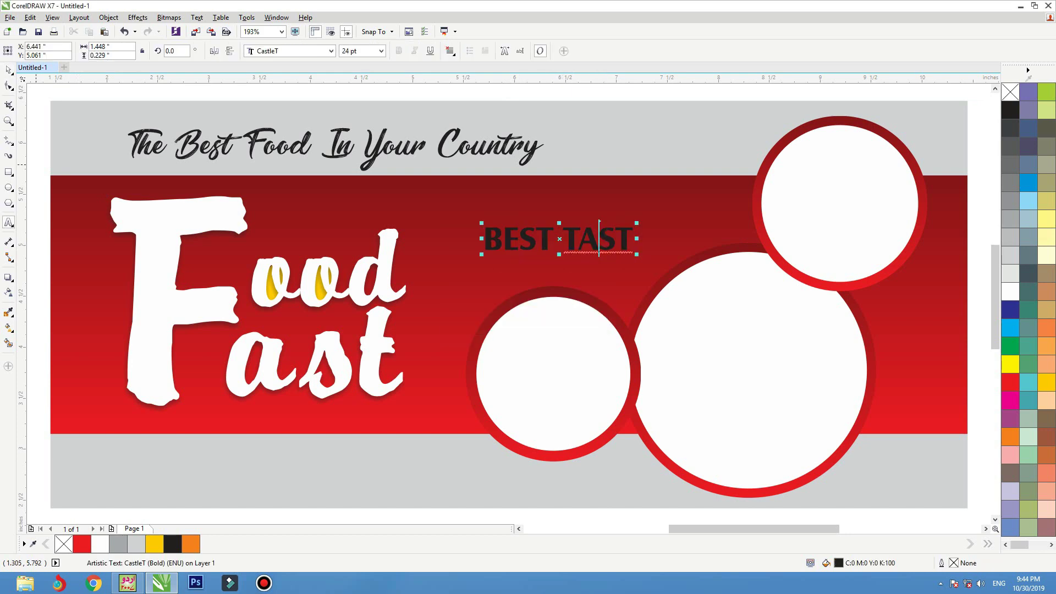
- Colour the BEST TAST tagline golden yellow
left_click(8, 70)
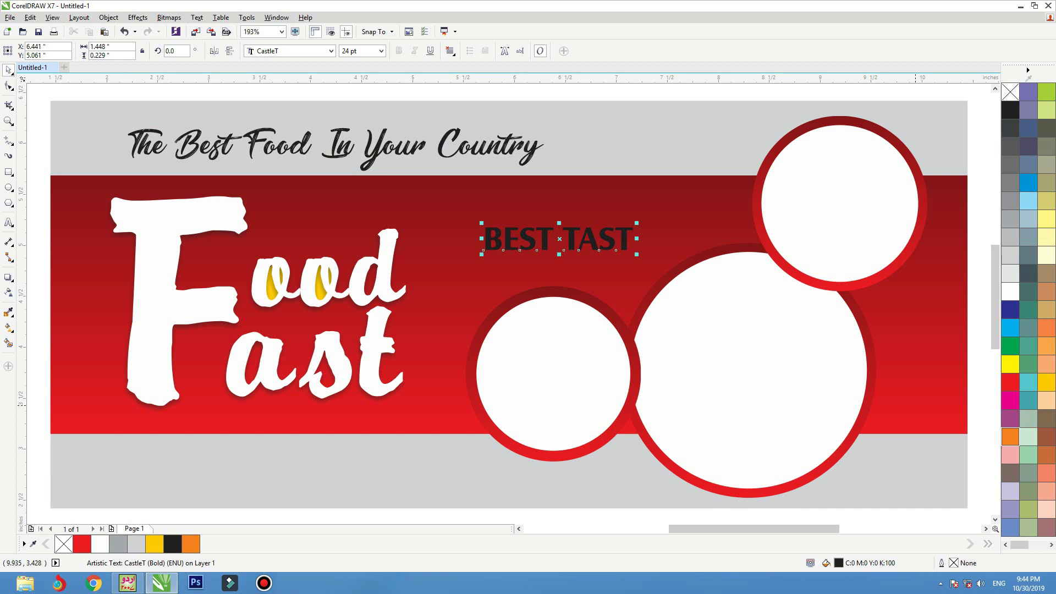
left_click(1010, 437)
left_click(1046, 381)
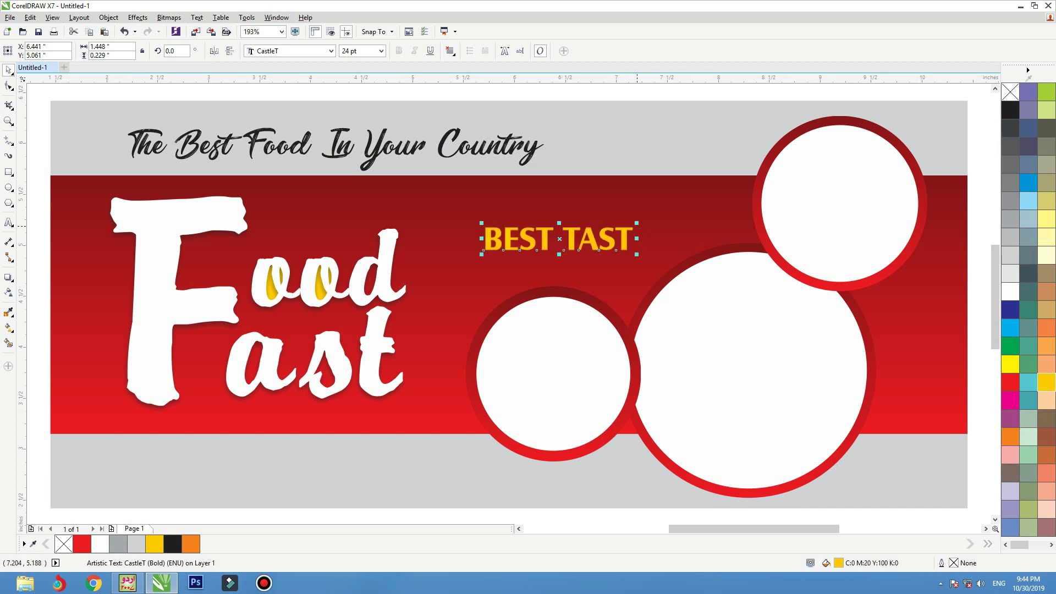
- Enlarge the tagline to about 30.292 pt and nudge it slightly left
left_click_drag(637, 223, 652, 219)
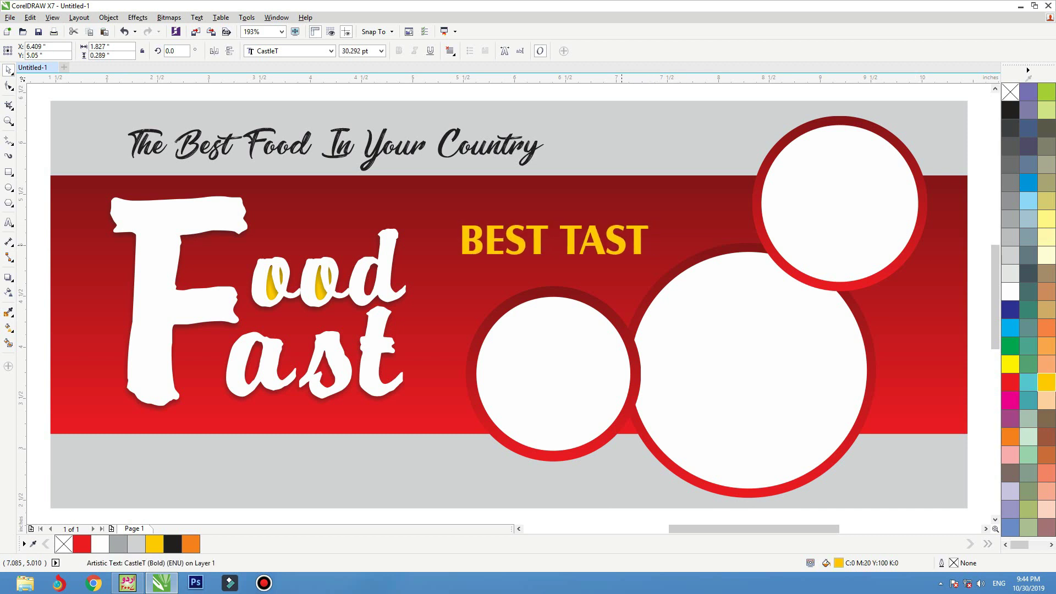
left_click_drag(554, 240, 553, 241)
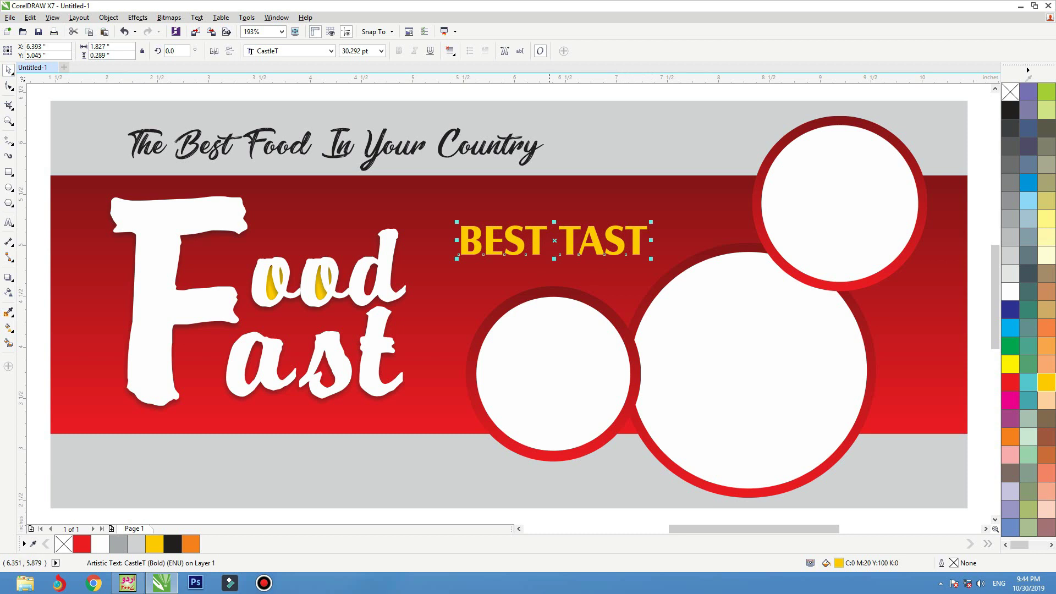
left_click(526, 152)
left_click(943, 115)
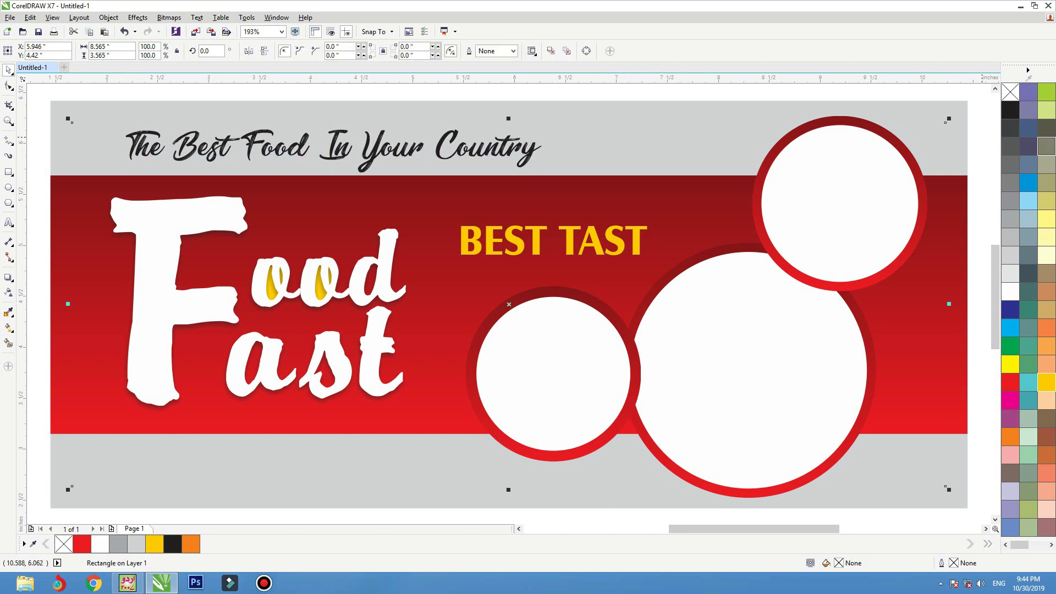
- Lighten the grey background rectangle to 10% black
left_click(953, 111)
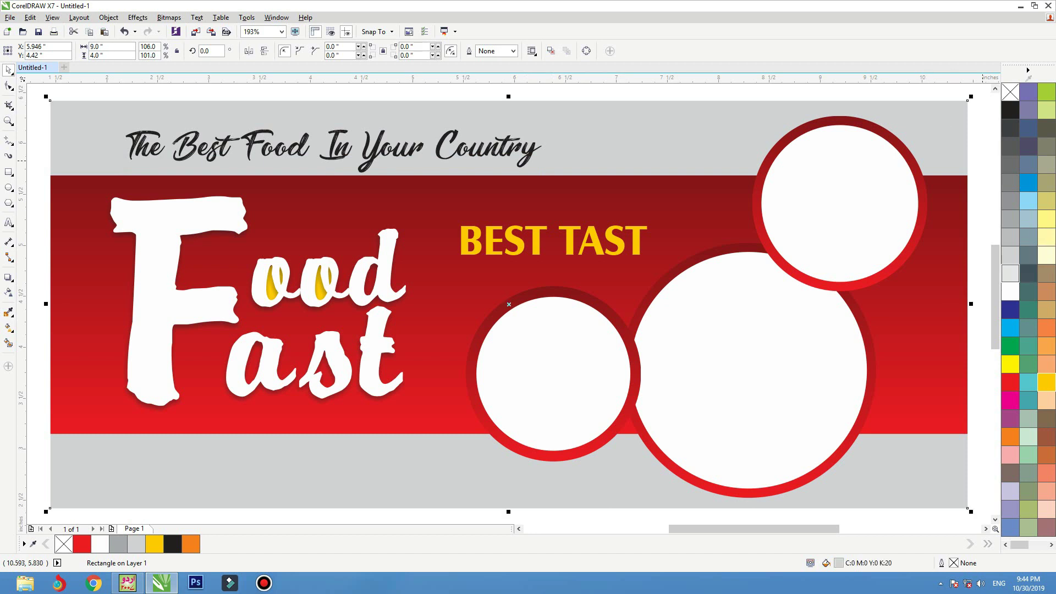
left_click(1009, 273)
scroll(637, 268, "down", 1)
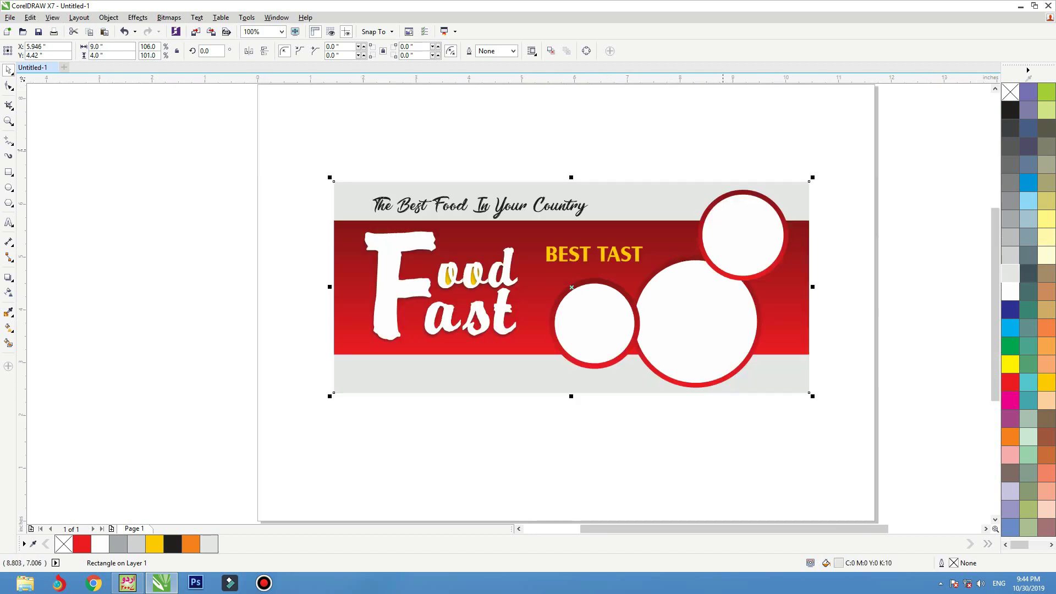
- Fit all seven banner objects in view, deselect, and launch Import with Ctrl+I
left_click_drag(857, 137, 196, 434)
key("shift+F2")
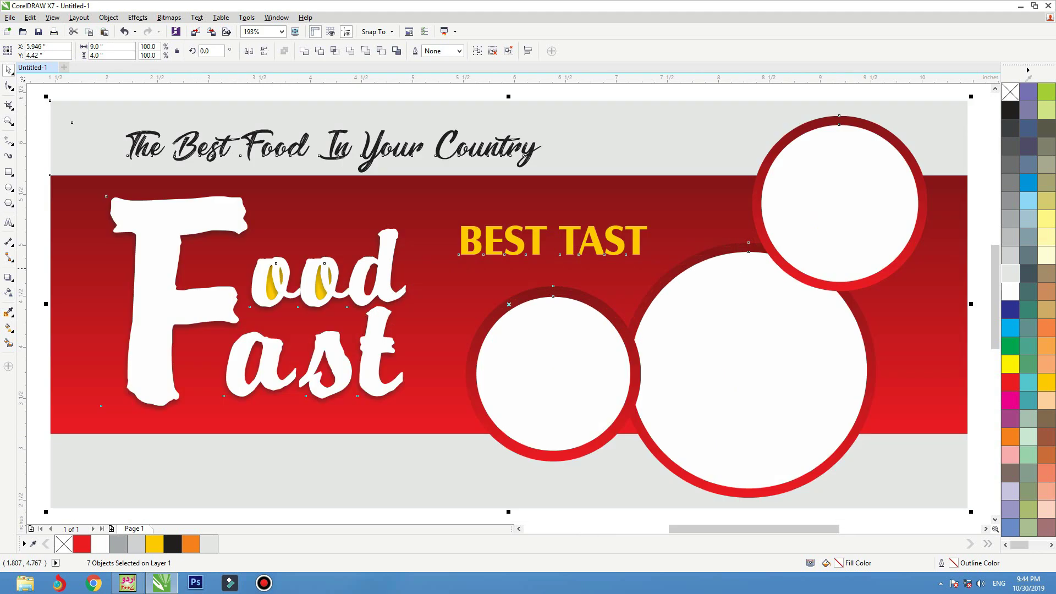
key("Escape")
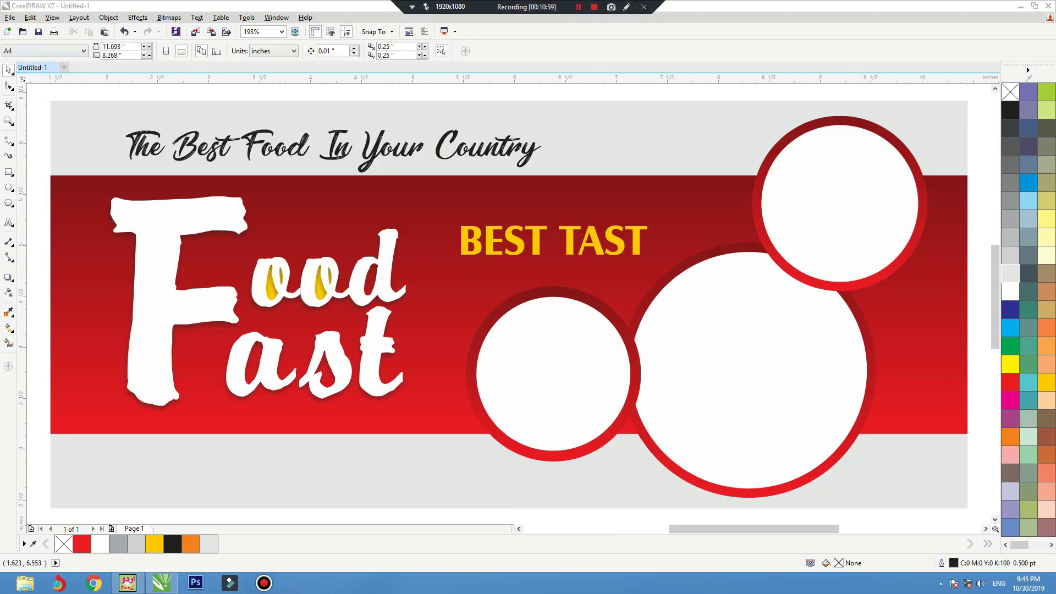
key("ctrl+i")
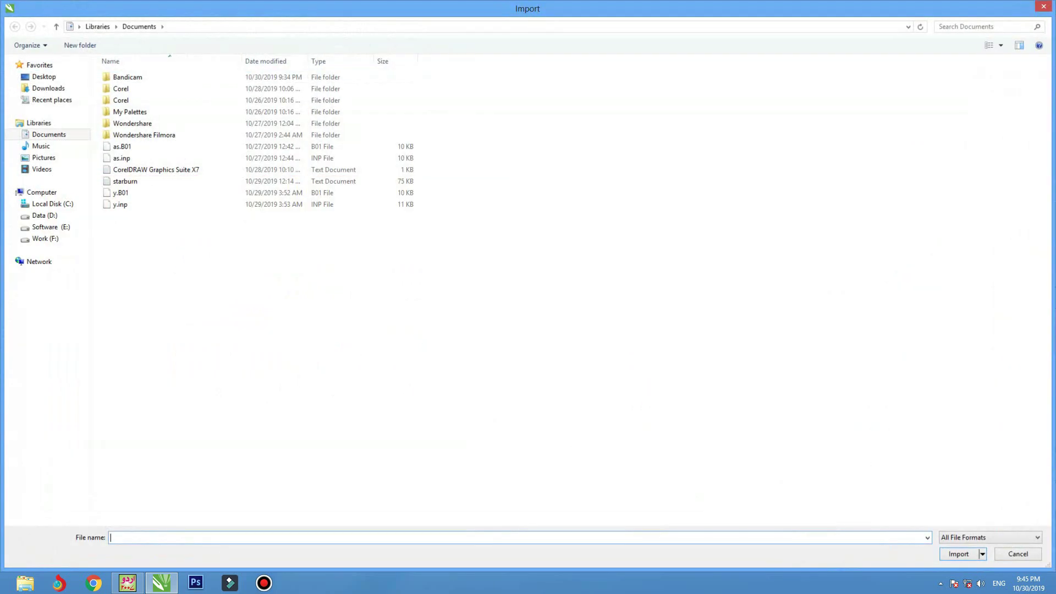
- Browse to Data (D:) > Image Data > Food > Bar b q
left_click(45, 215)
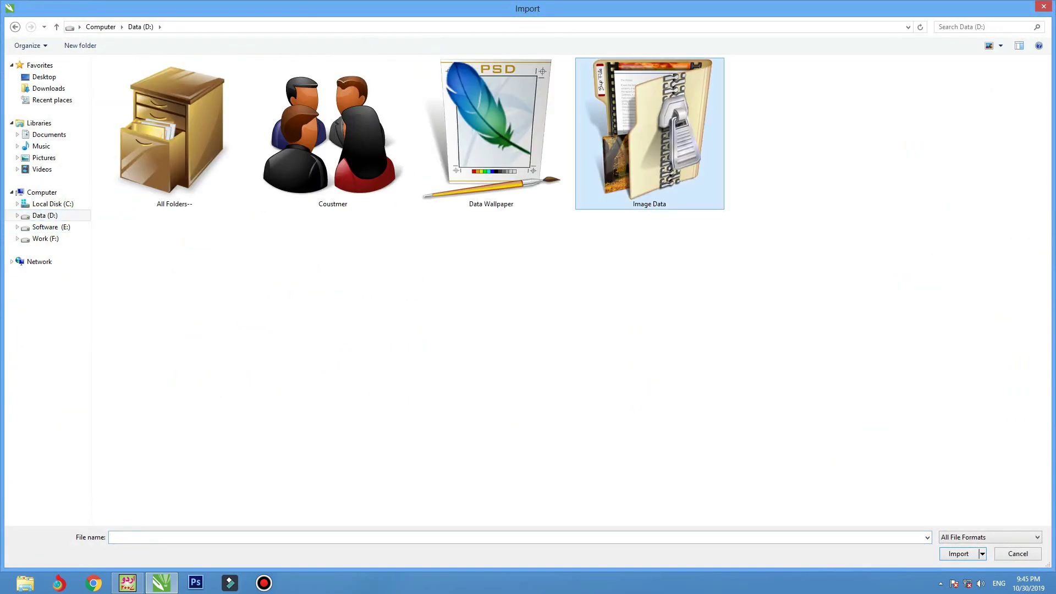
double_click(649, 132)
scroll(331, 286, "down", 10)
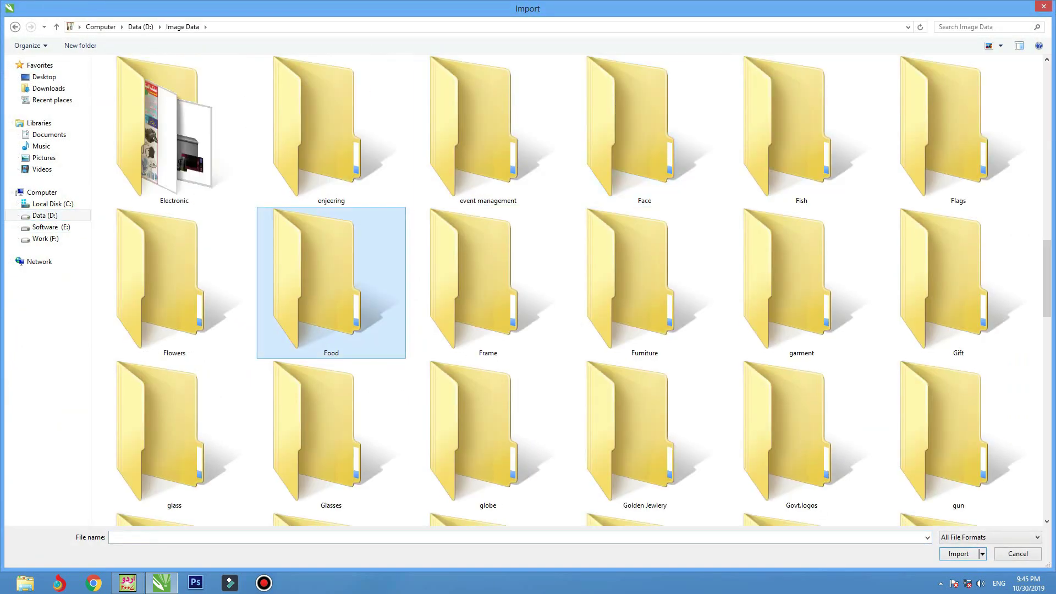
double_click(331, 286)
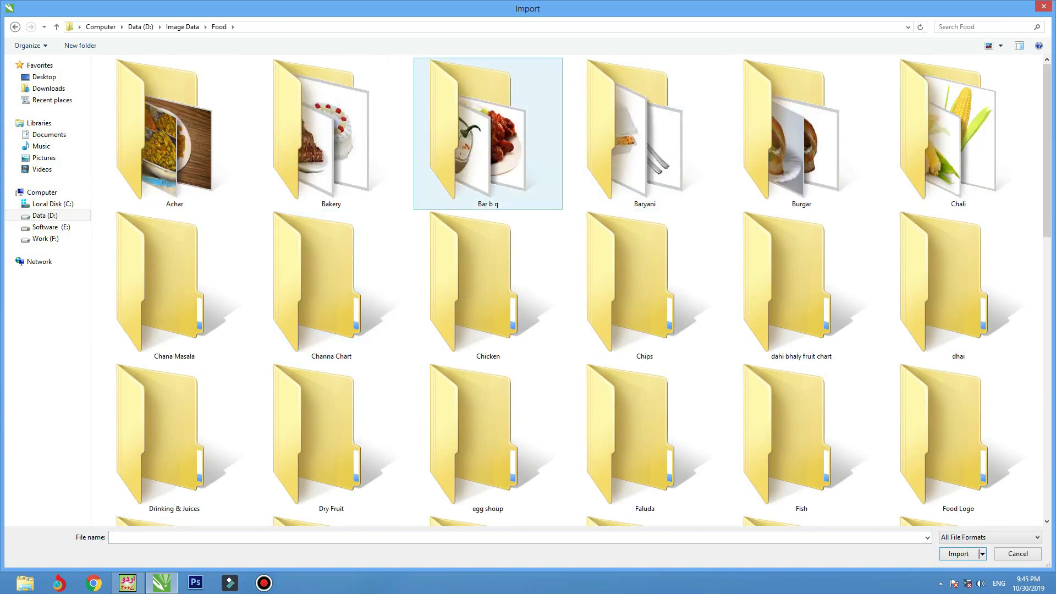
left_click(488, 132)
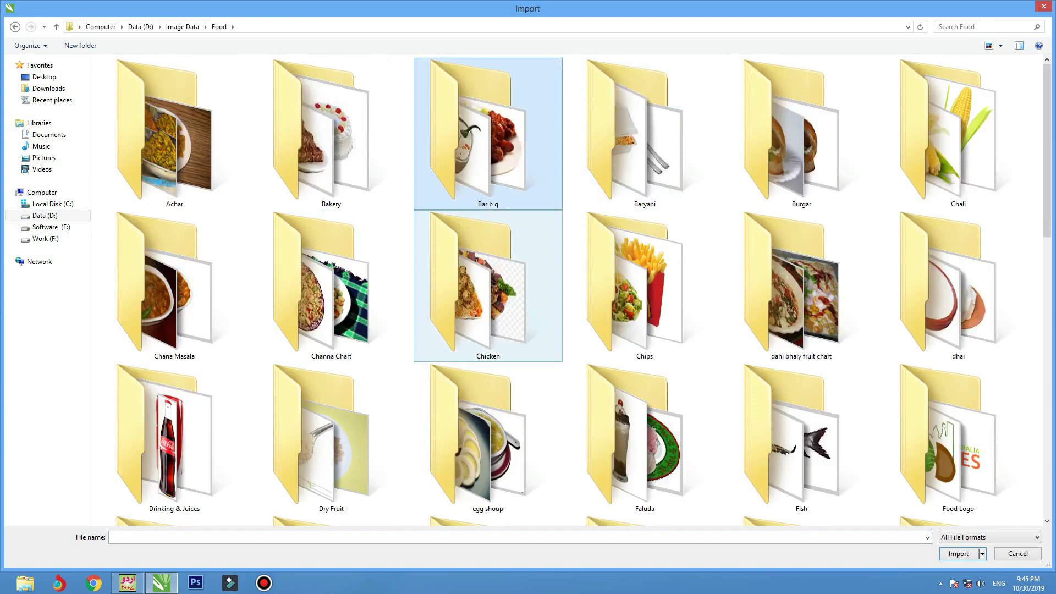
double_click(485, 165)
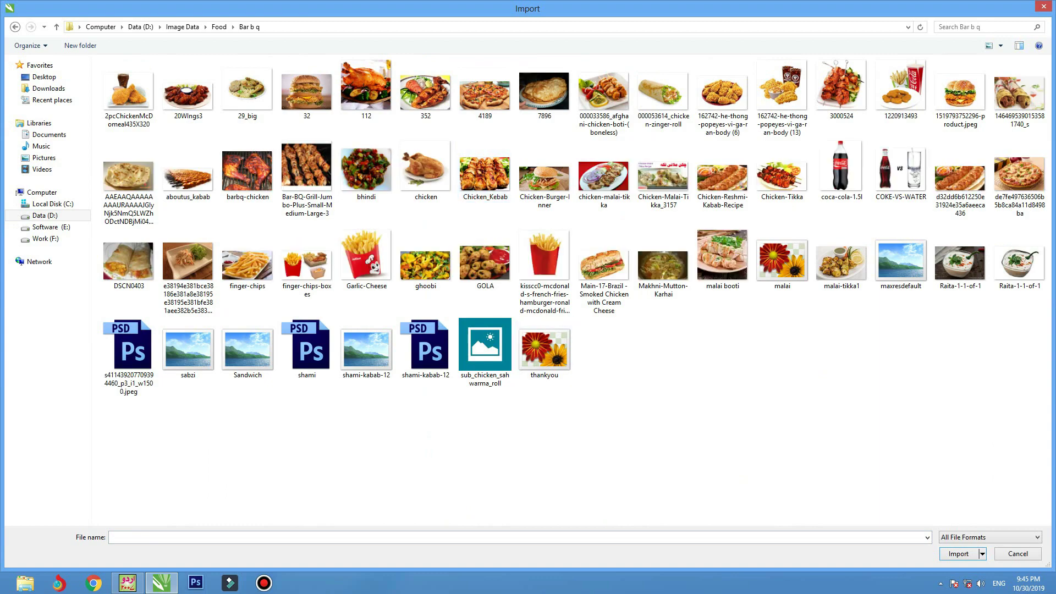
- Switch to extra large thumbnails and import barbq-chicken, placing it near the top circle
left_click(1000, 45)
left_click(1009, 22)
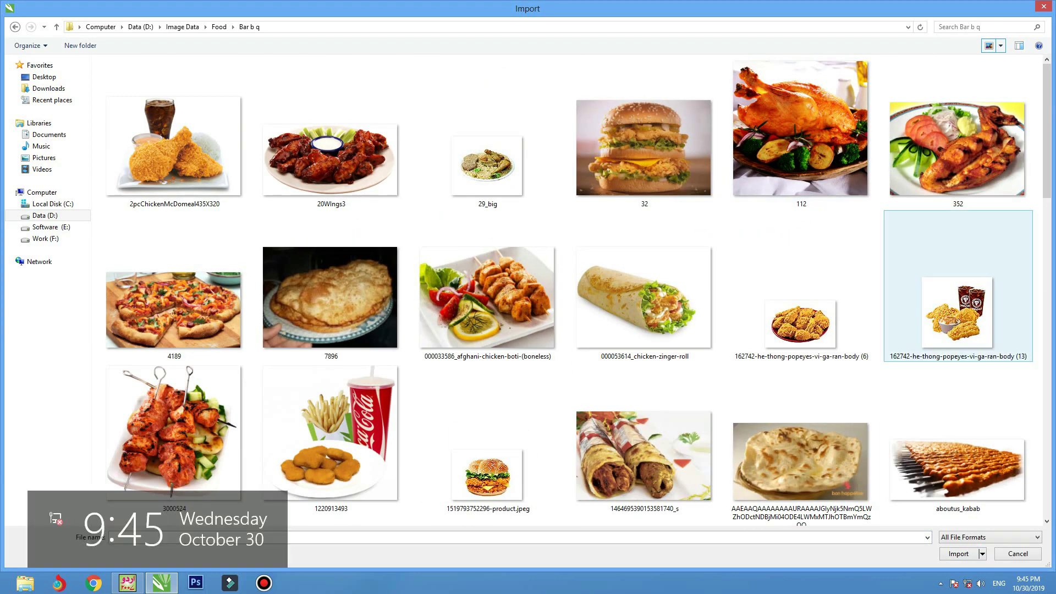
left_click(801, 132)
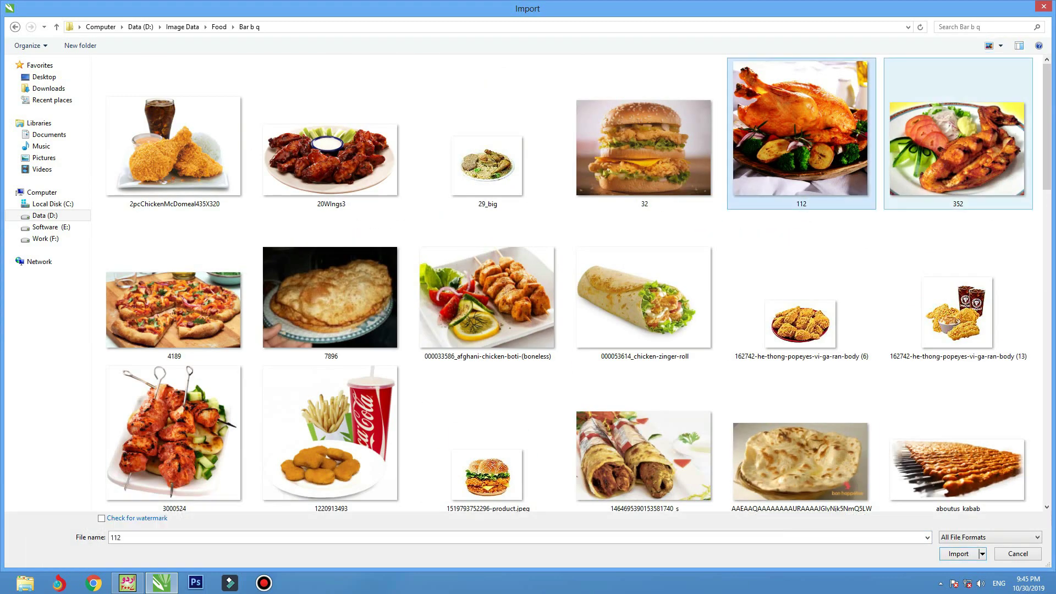
scroll(736, 165, "down", 3)
scroll(737, 170, "down", 5)
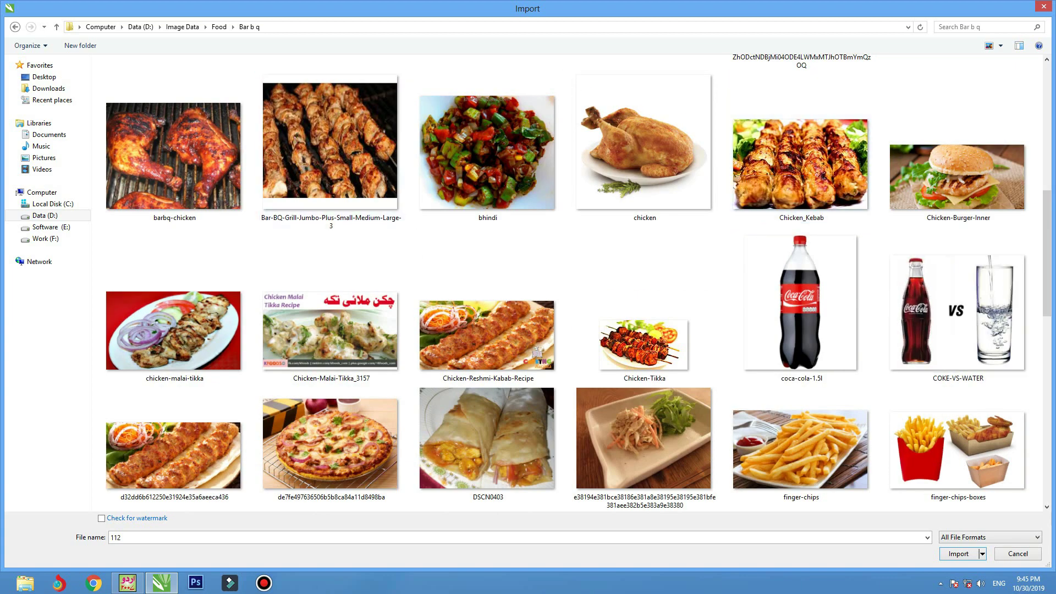
double_click(173, 155)
left_click_drag(574, 139, 713, 249)
- Undo the photo clipped into the wrong circle and ungroup the circles
right_click(706, 160)
left_click(686, 169)
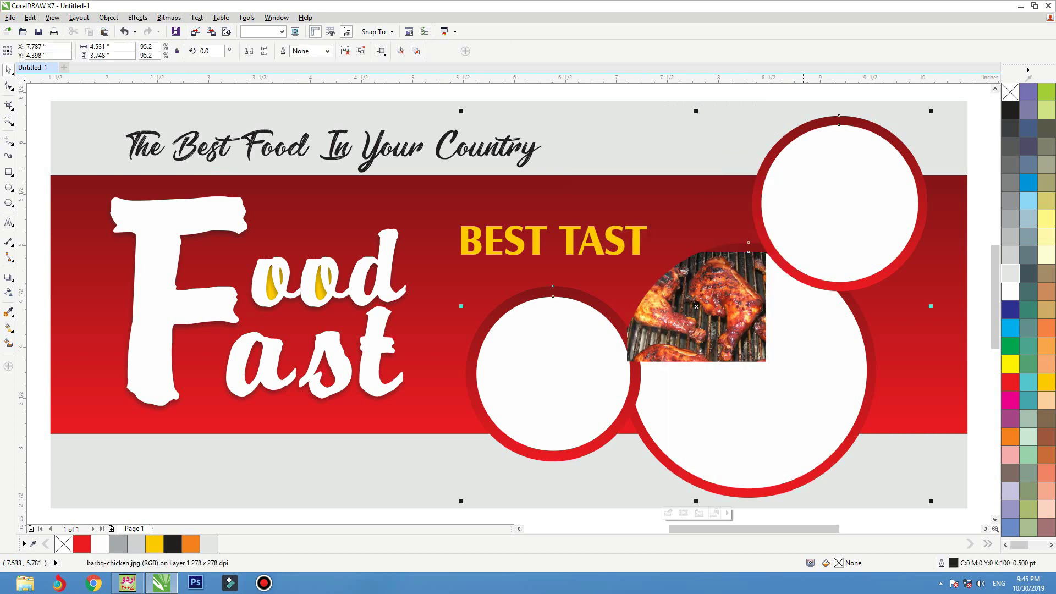
key("ctrl+z")
left_click(852, 165)
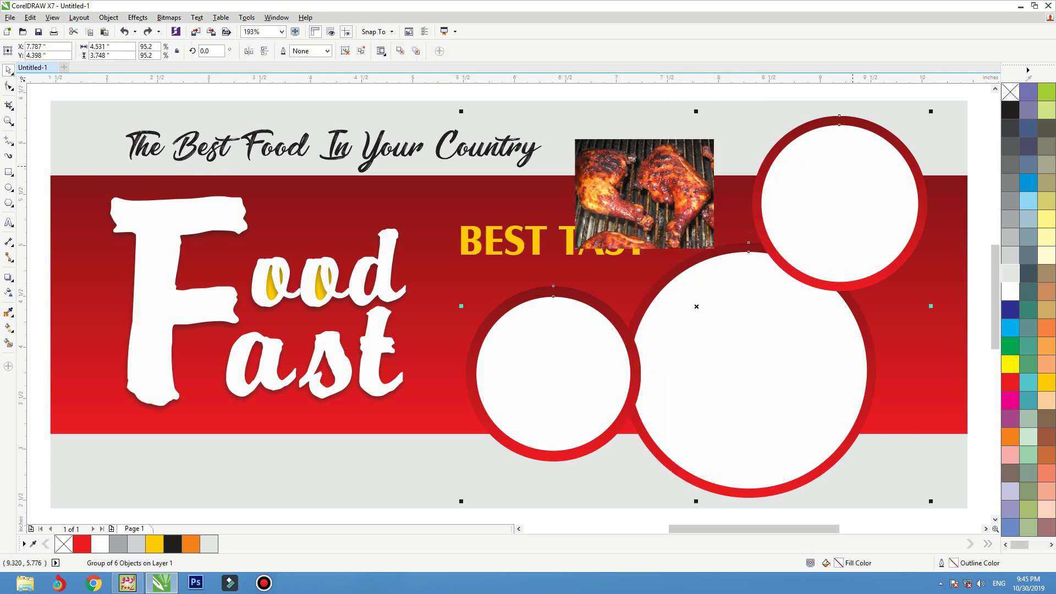
key("ctrl+u")
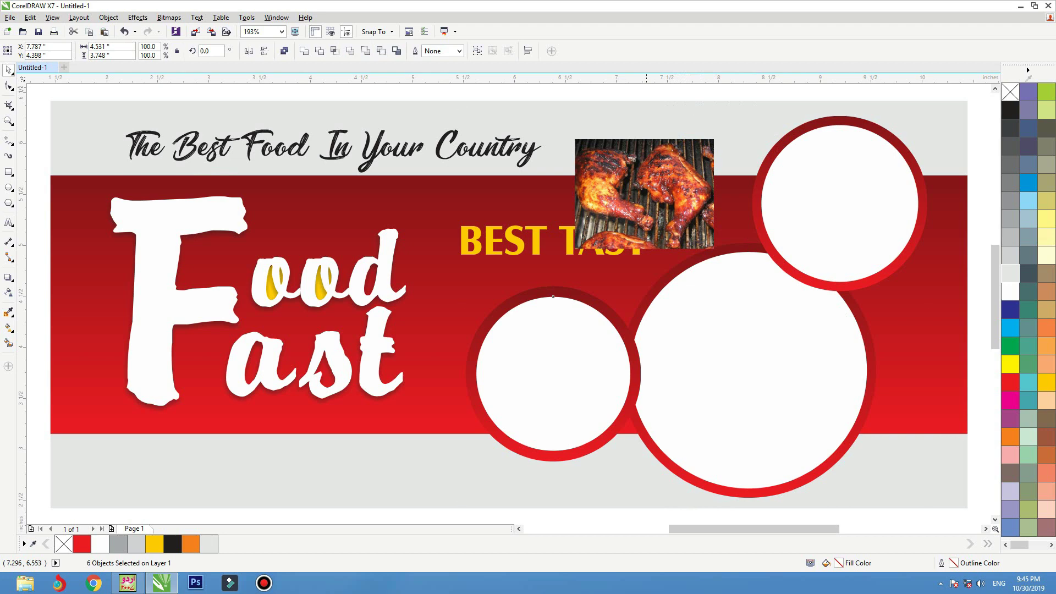
- PowerClip the chicken photo into the top-right circle
left_click(638, 135)
left_click(636, 142)
right_click(635, 142)
key("Escape")
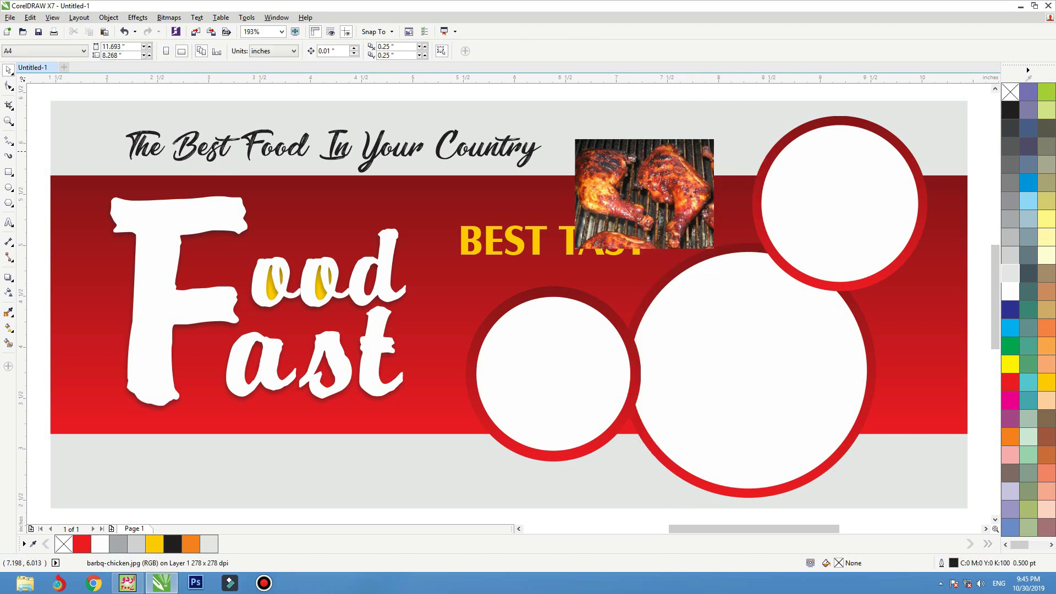
left_click(803, 151)
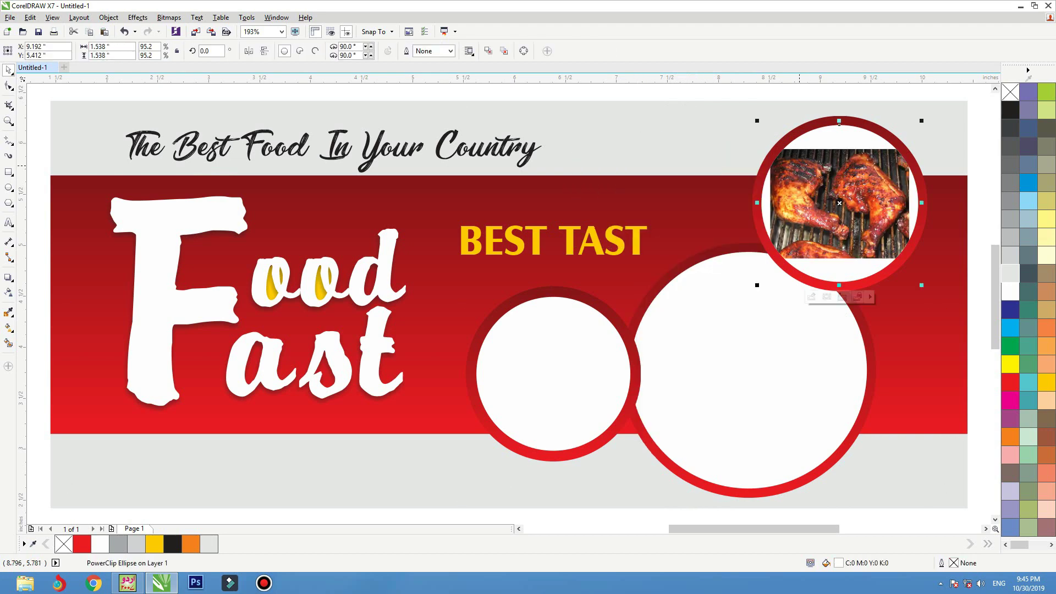
- Fit the clipped photo proportionally inside the circle
right_click(800, 166)
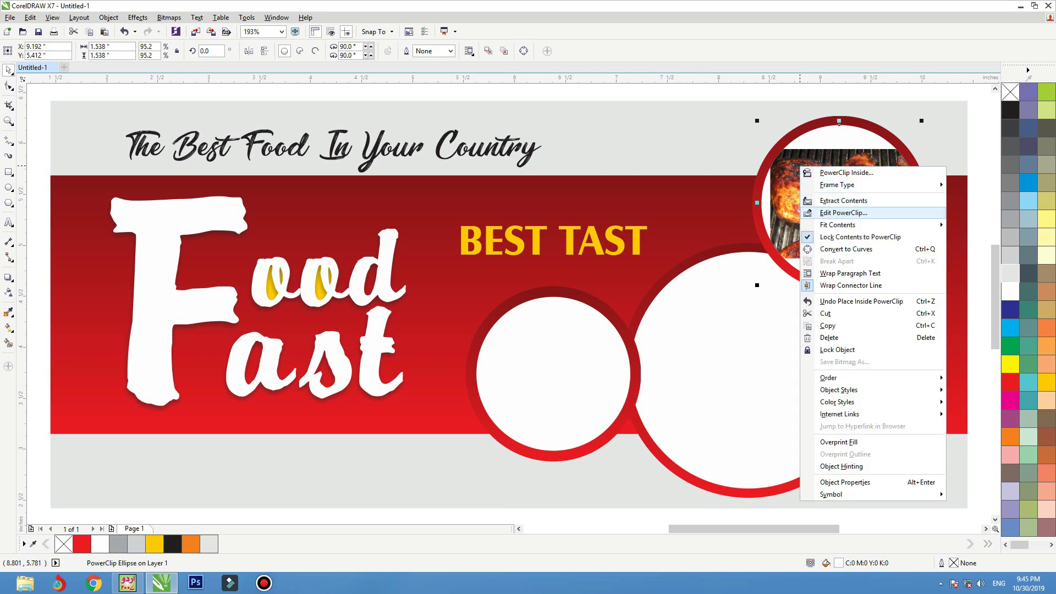
mouse_move(841, 224)
left_click(729, 237)
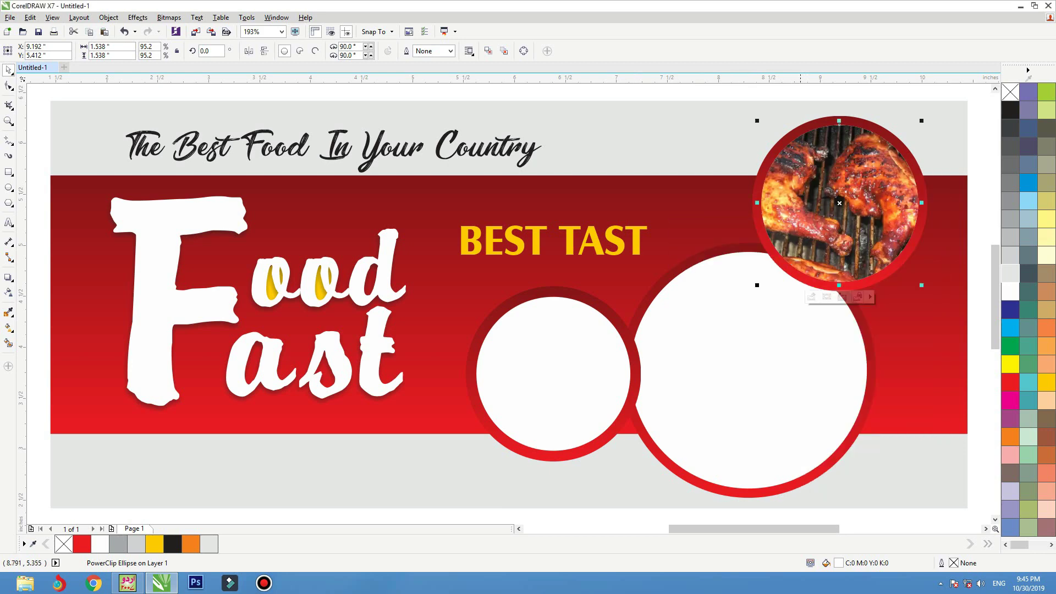
- Edit the PowerClip to shift the chicken slightly right within the circle
left_click(799, 209, "ctrl")
scroll(825, 214, "right", 1)
scroll(825, 214, "up", 2)
left_click_drag(504, 263, 527, 263)
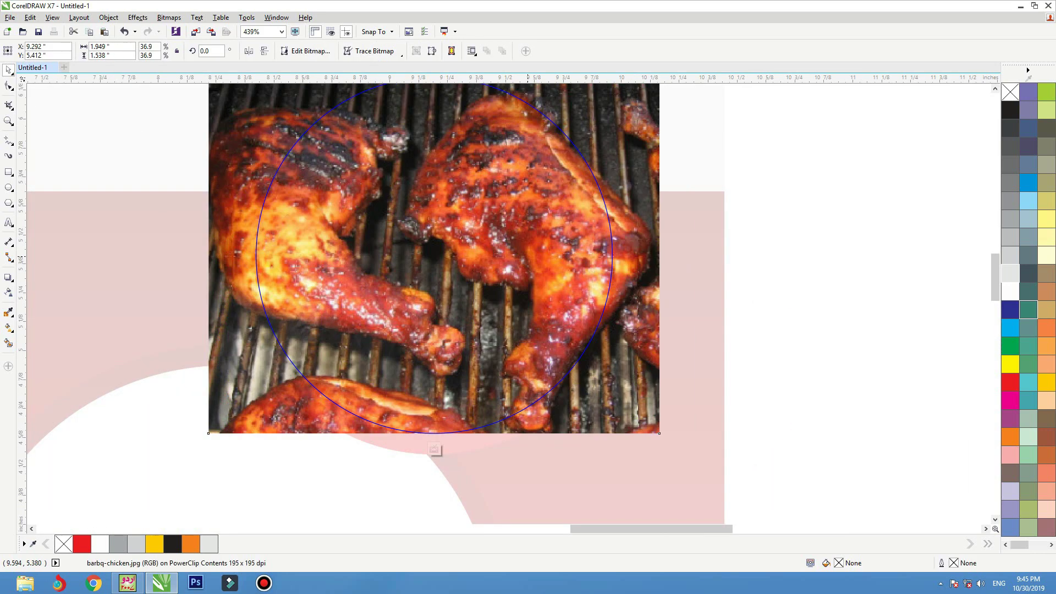
left_click(739, 246, "ctrl")
scroll(739, 245, "down", 2)
scroll(608, 318, "up", 1)
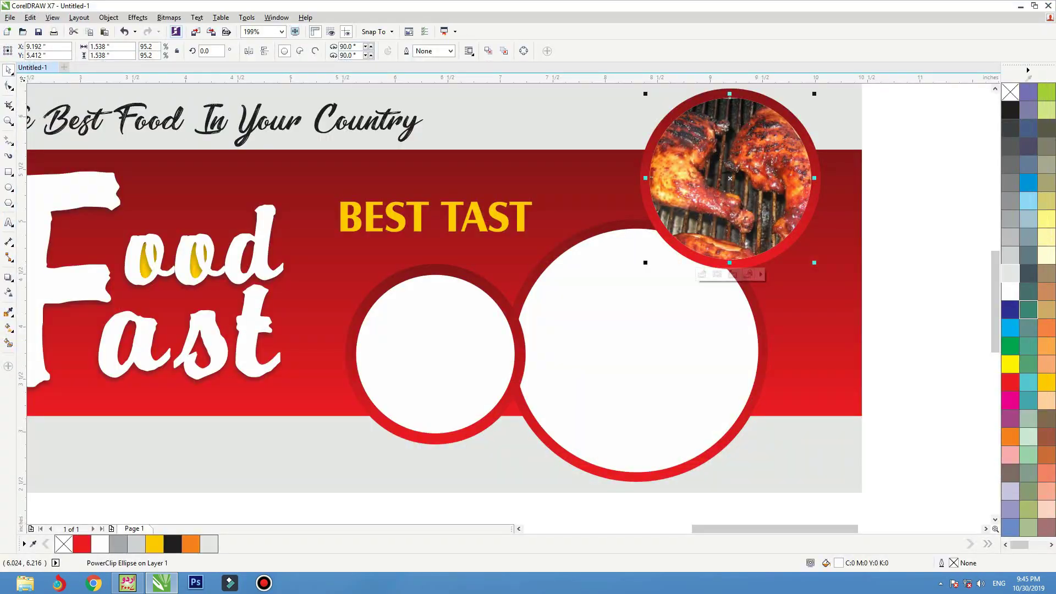
left_click(196, 31)
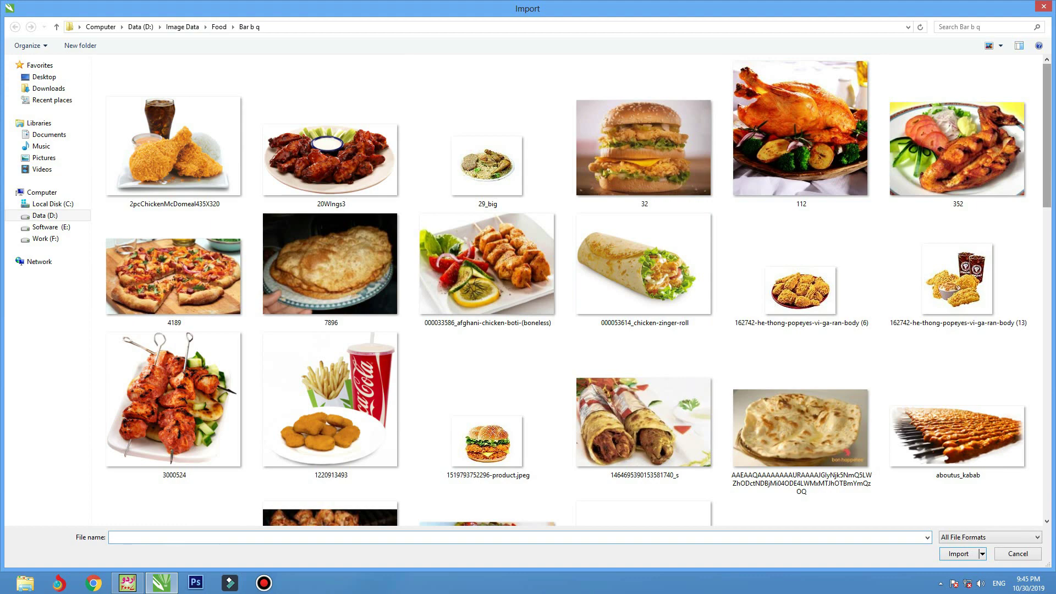
- Scroll through the Bar b q photo thumbnails in the Import dialog
scroll(578, 290, "down", 5)
scroll(565, 289, "down", 3)
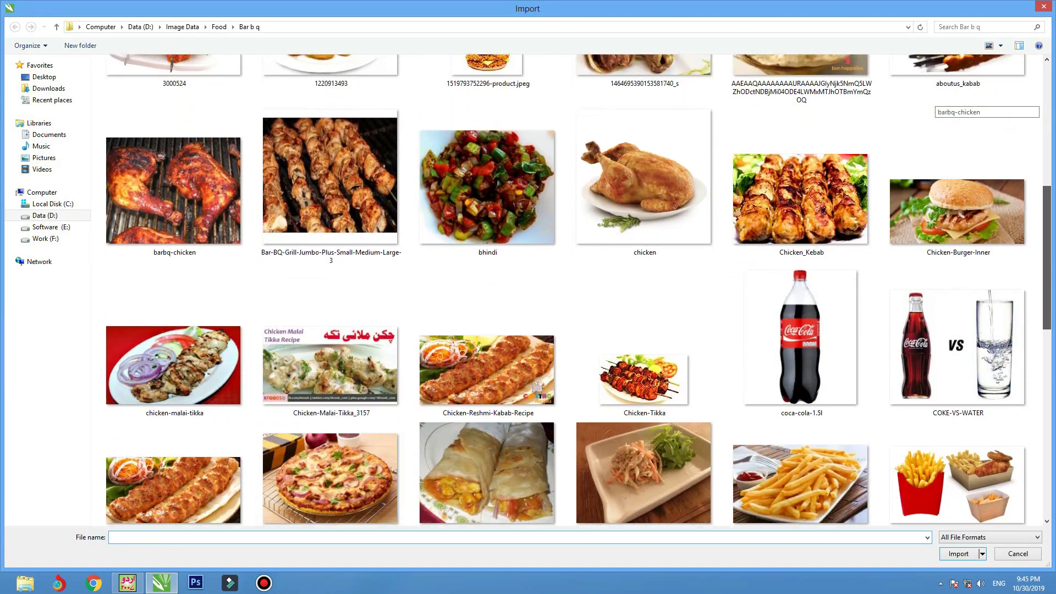
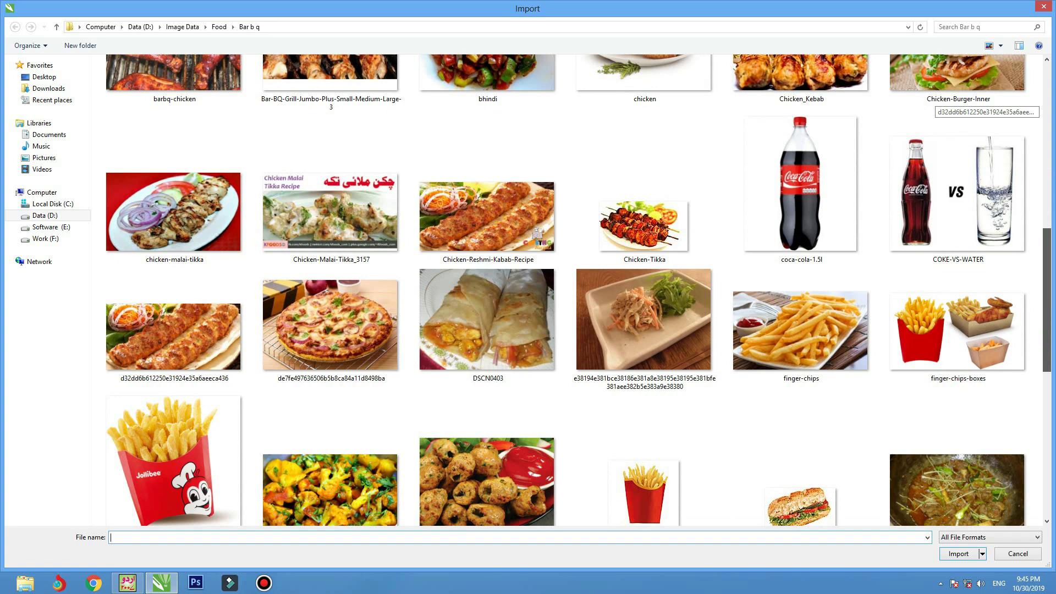
- Import the GOLA food photo and drop it onto the banner beside the empty circles
scroll(577, 290, "down", 2)
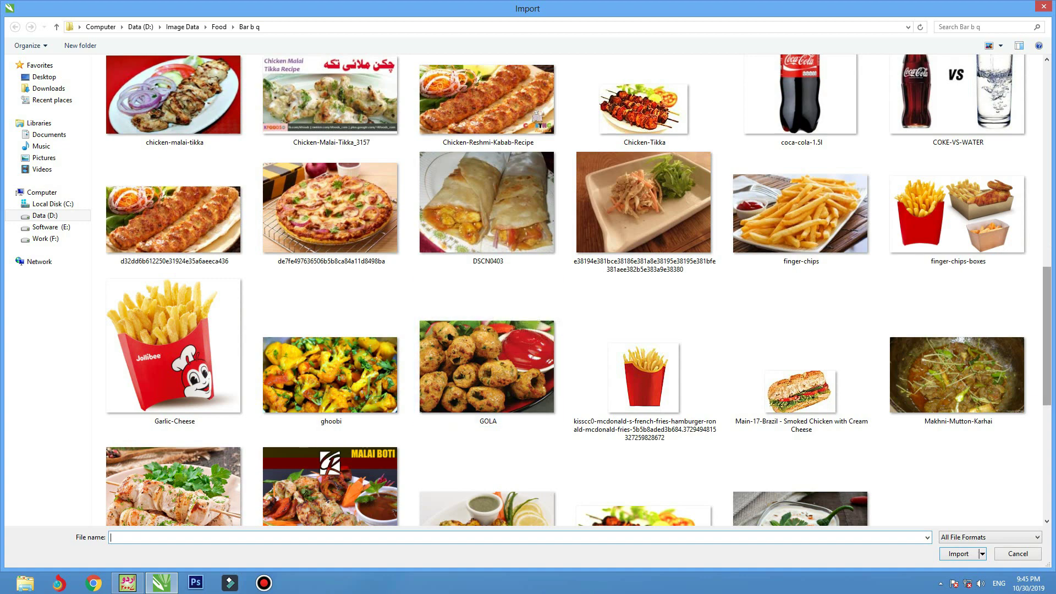
scroll(956, 380, "down", 5)
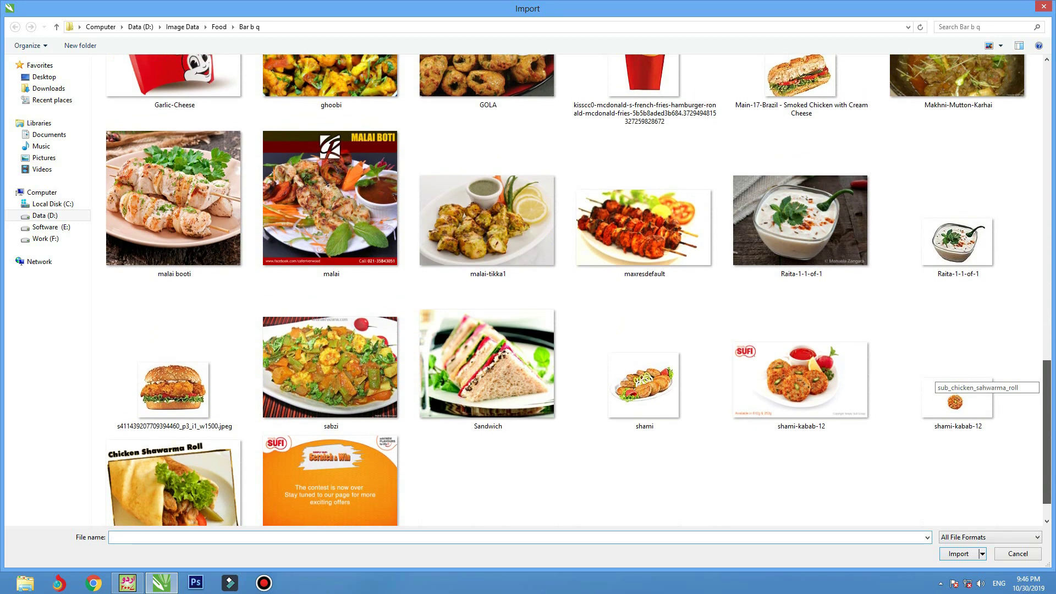
scroll(566, 290, "up", 4)
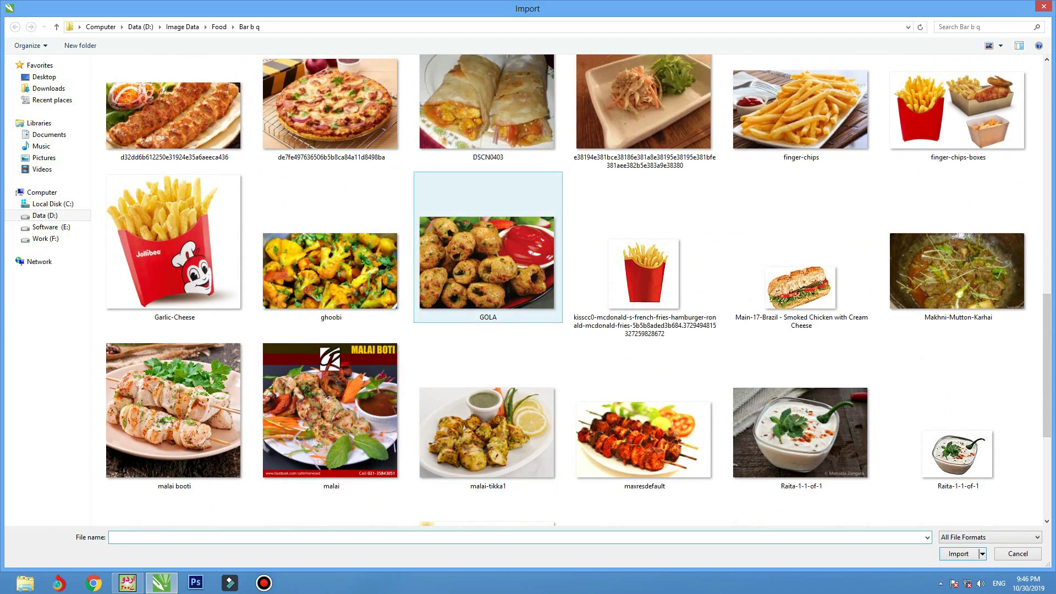
double_click(488, 263)
left_click(282, 318)
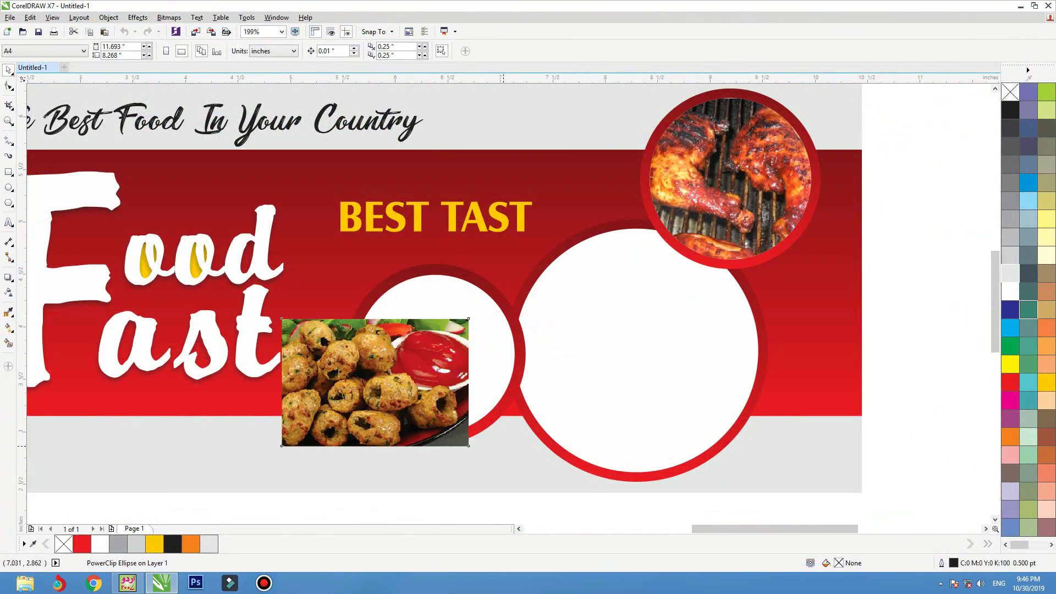
- PowerClip the GOLA photo inside the smaller white circle
left_click_drag(410, 359, 339, 364)
right_click(339, 365)
left_click(374, 51)
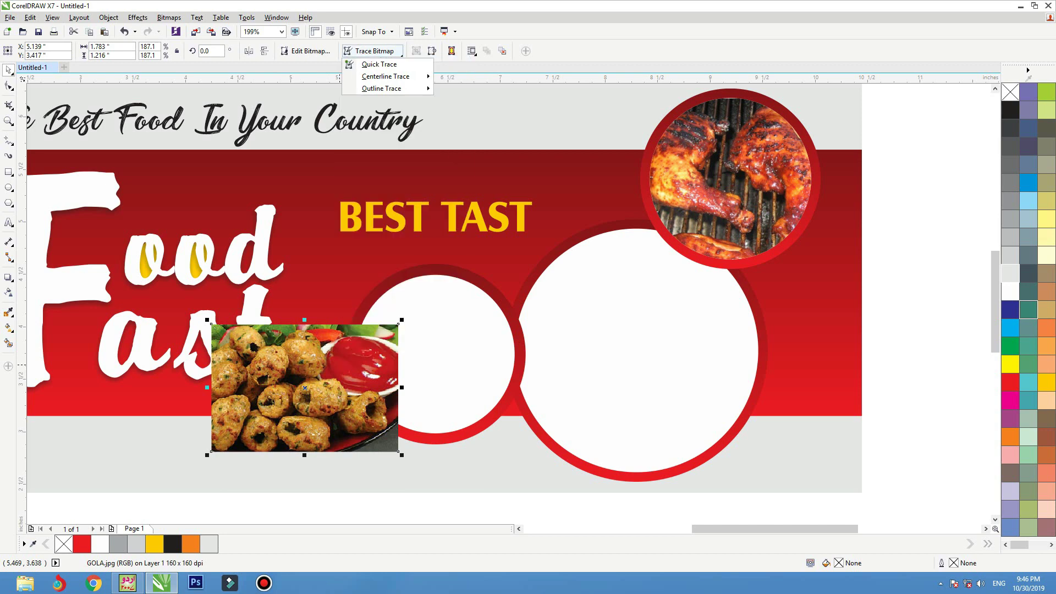
left_click(353, 362)
right_click(353, 362)
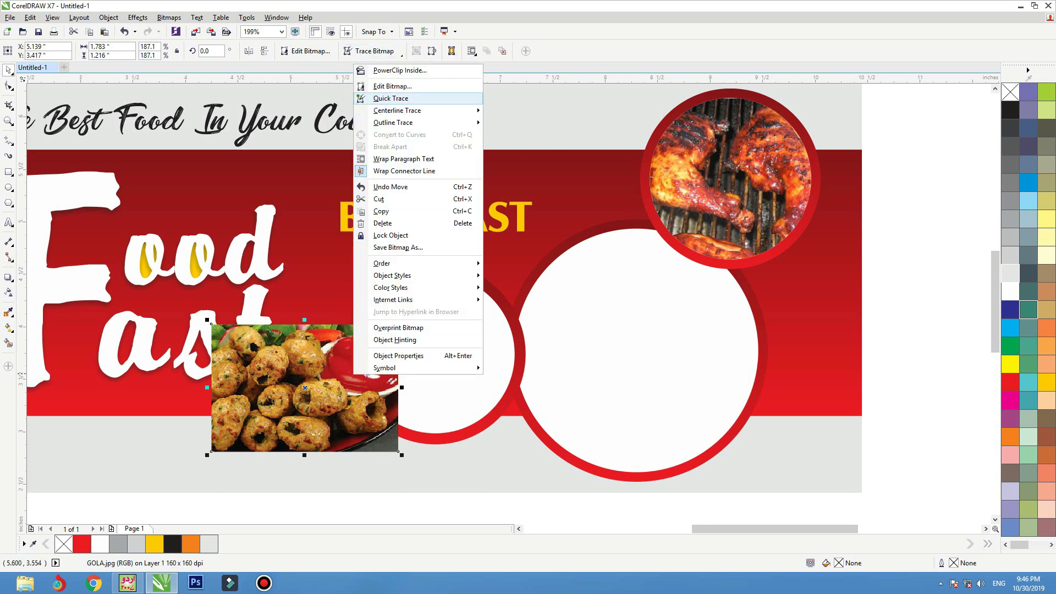
left_click(400, 70)
left_click(457, 352)
- Fit the GOLA photo proportionally in the circle, then shrink it slightly inside the frame
right_click(457, 352)
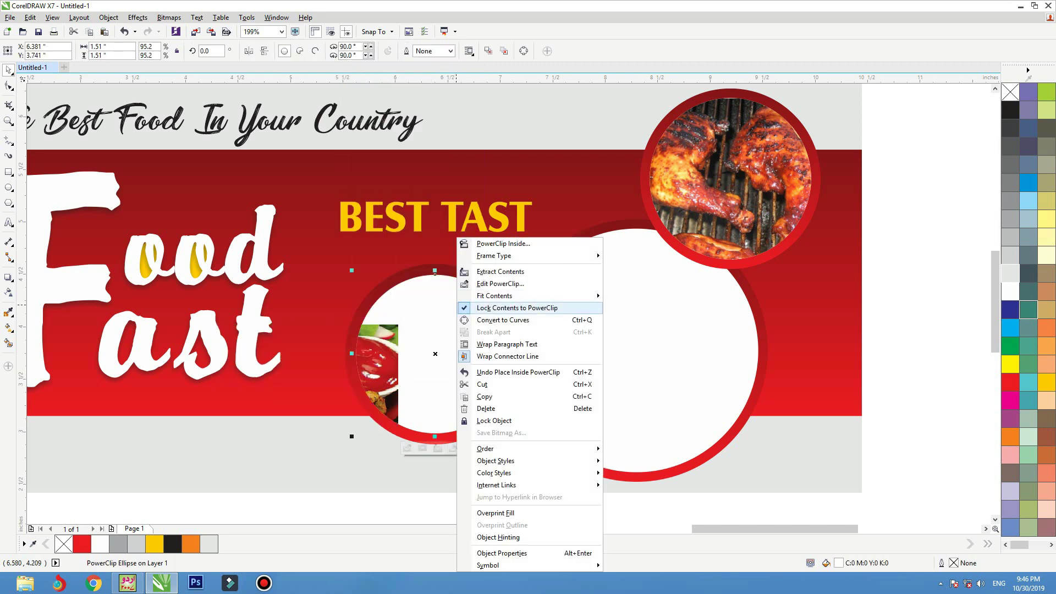
mouse_move(544, 295)
left_click(658, 321)
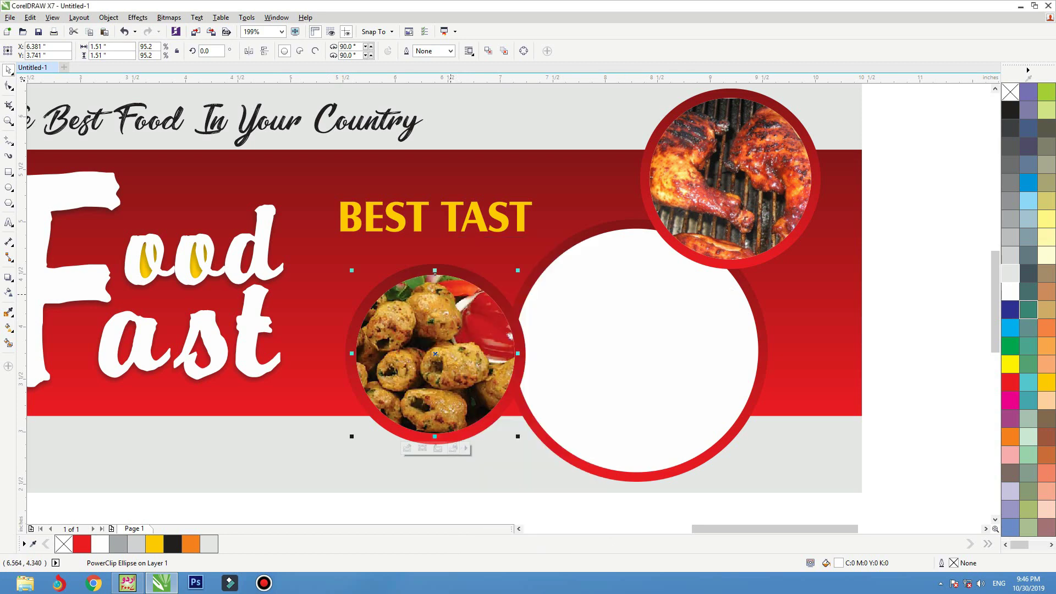
left_click(437, 448)
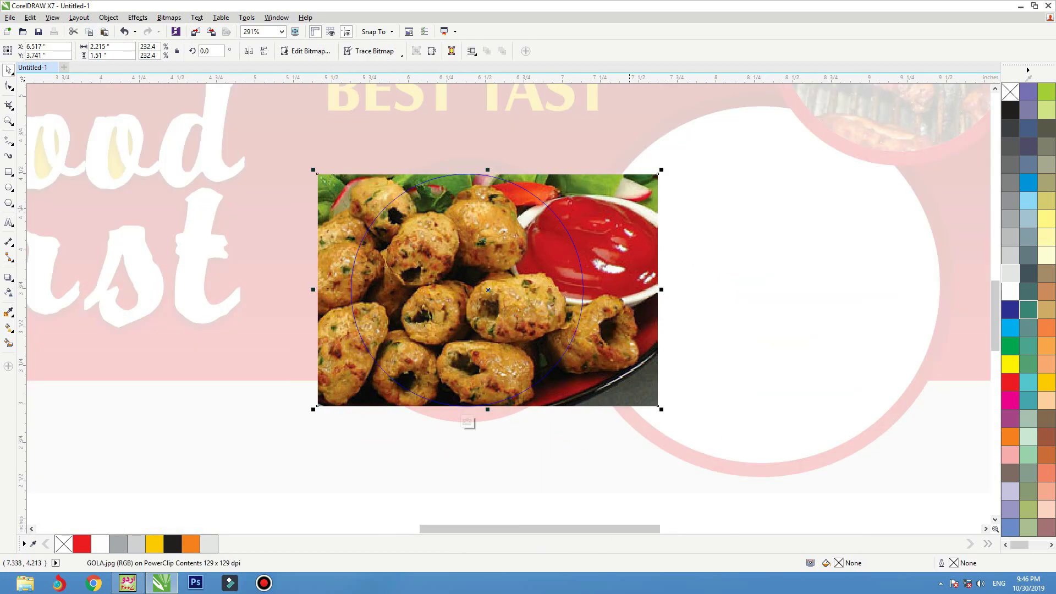
left_click_drag(659, 173, 654, 177)
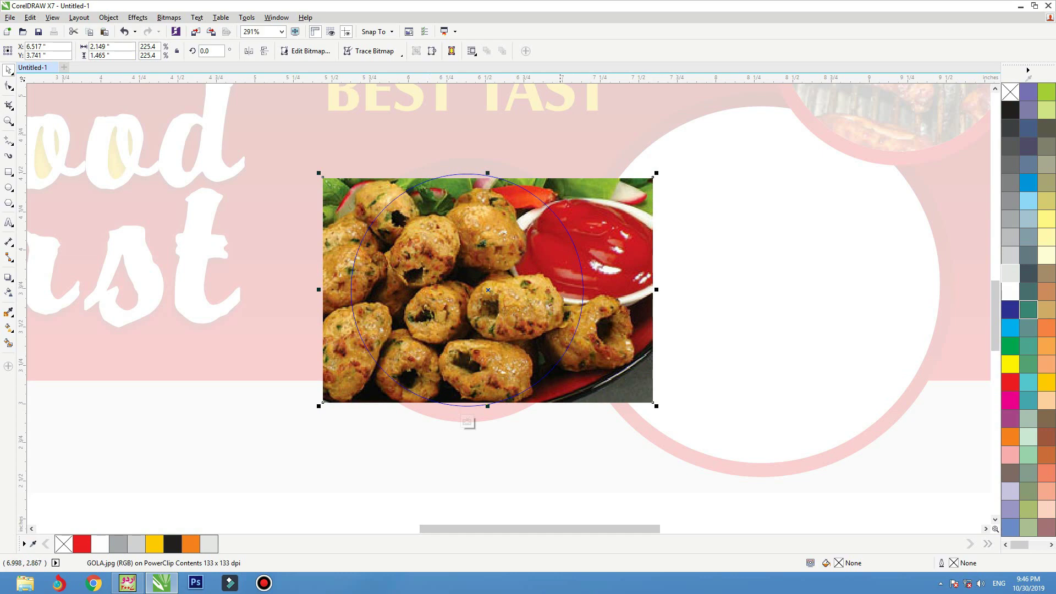
left_click(466, 422)
scroll(413, 380, "down", 1)
key("F2")
left_click_drag(322, 218, 775, 468)
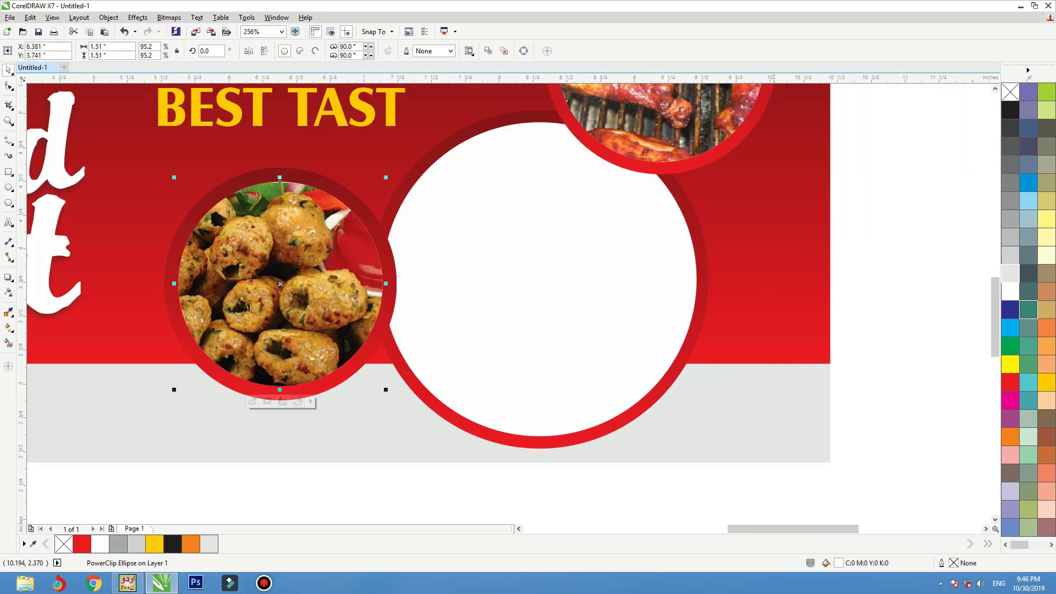
key("ctrl+i")
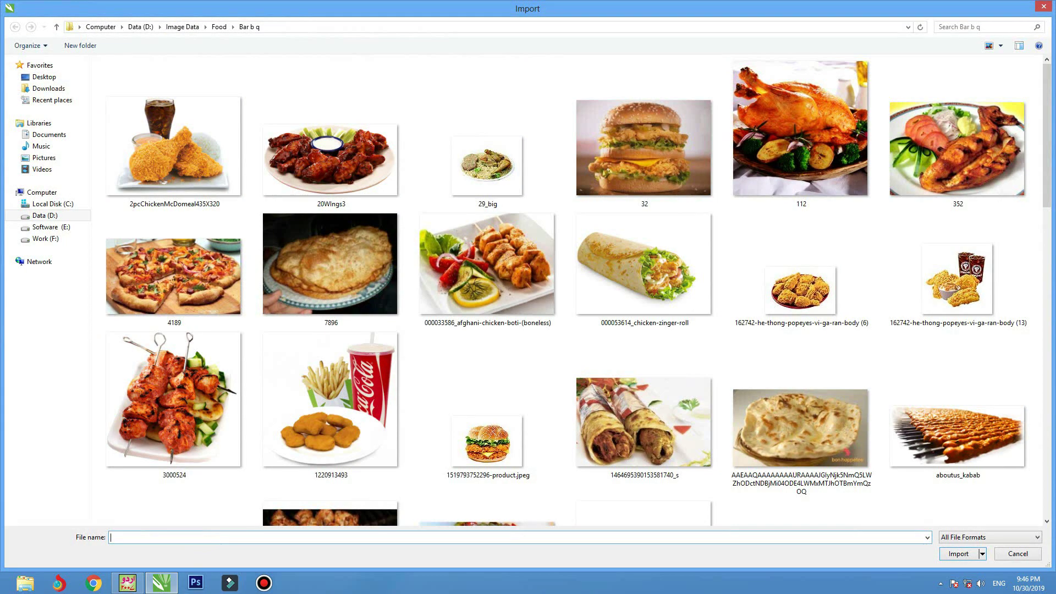
- Import the roast chicken photo 112.png and PowerClip it inside the large circle
double_click(318, 168)
left_click(319, 166)
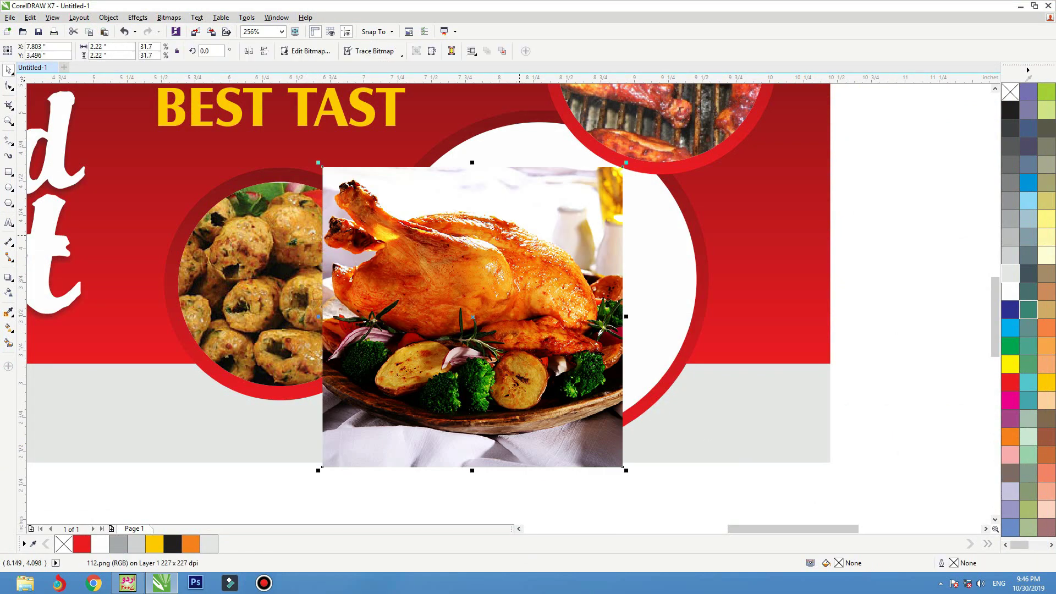
left_click_drag(528, 208, 480, 216)
right_click(480, 217)
left_click(526, 223)
left_click(648, 264)
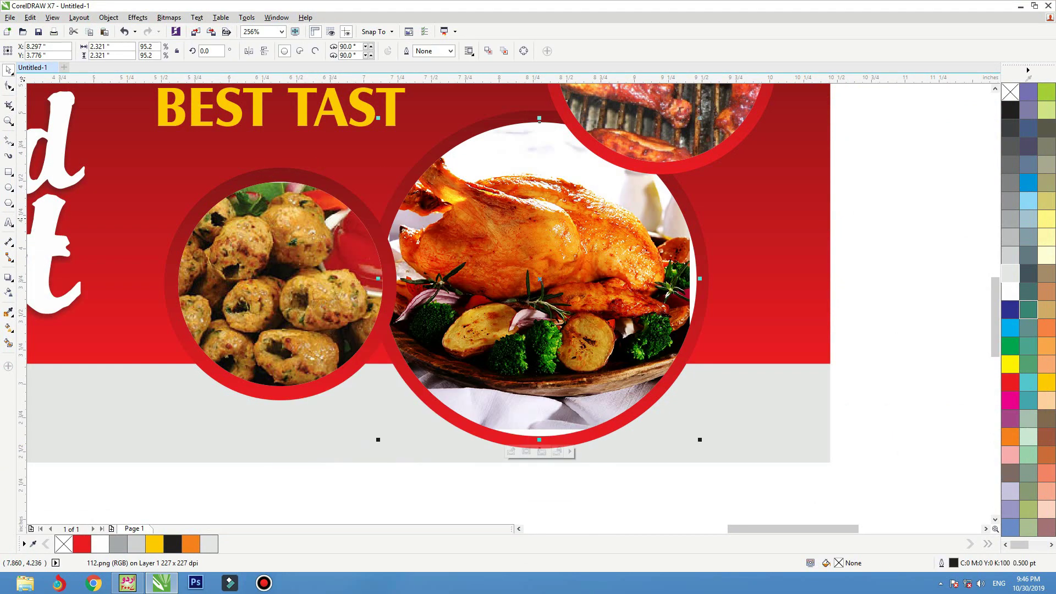
- Shift the roast chicken slightly down within the large circle
left_click(544, 451)
left_click_drag(623, 223, 622, 226)
left_click(786, 417, "ctrl")
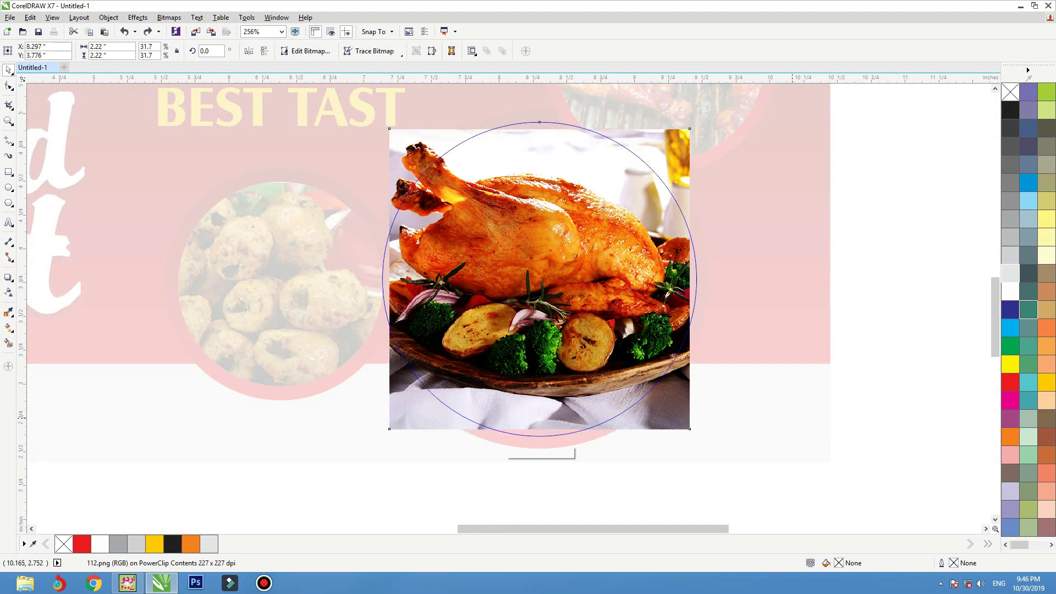
left_click(788, 418)
scroll(787, 418, "down", 1)
left_click(511, 309)
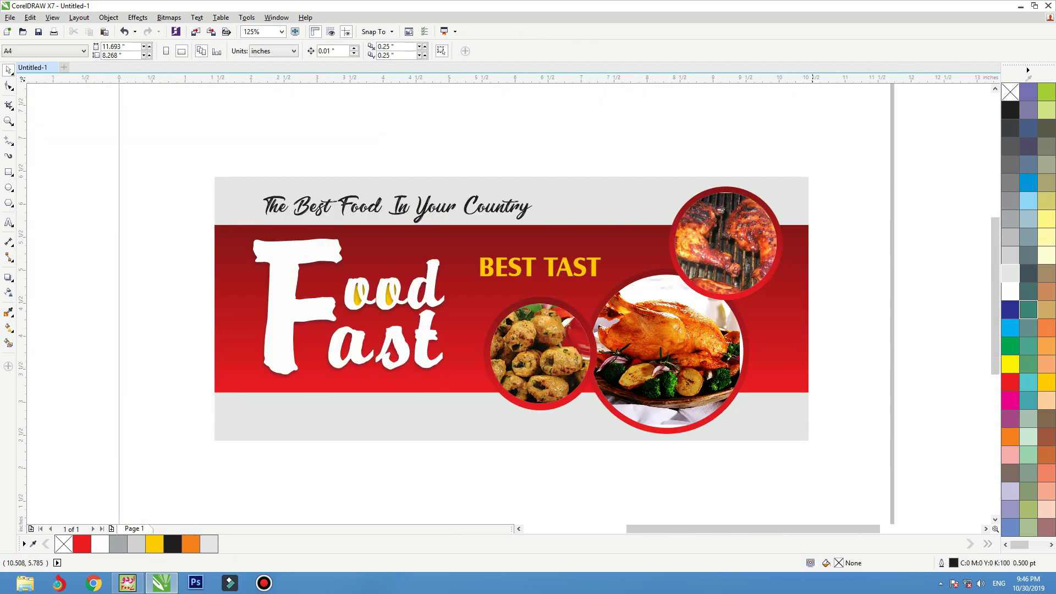
scroll(511, 309, "up", 2)
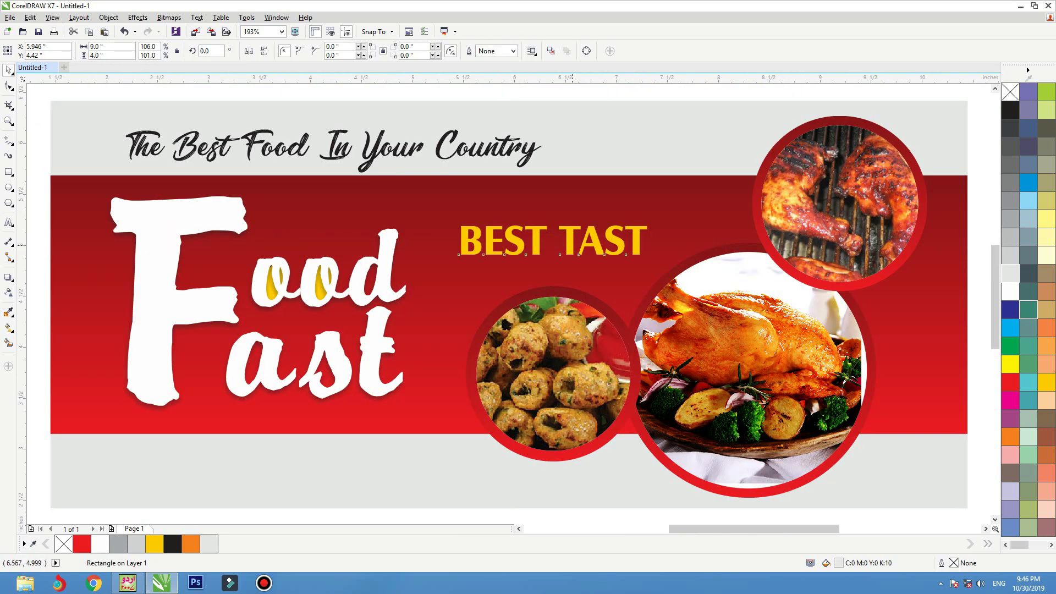
left_click(573, 243)
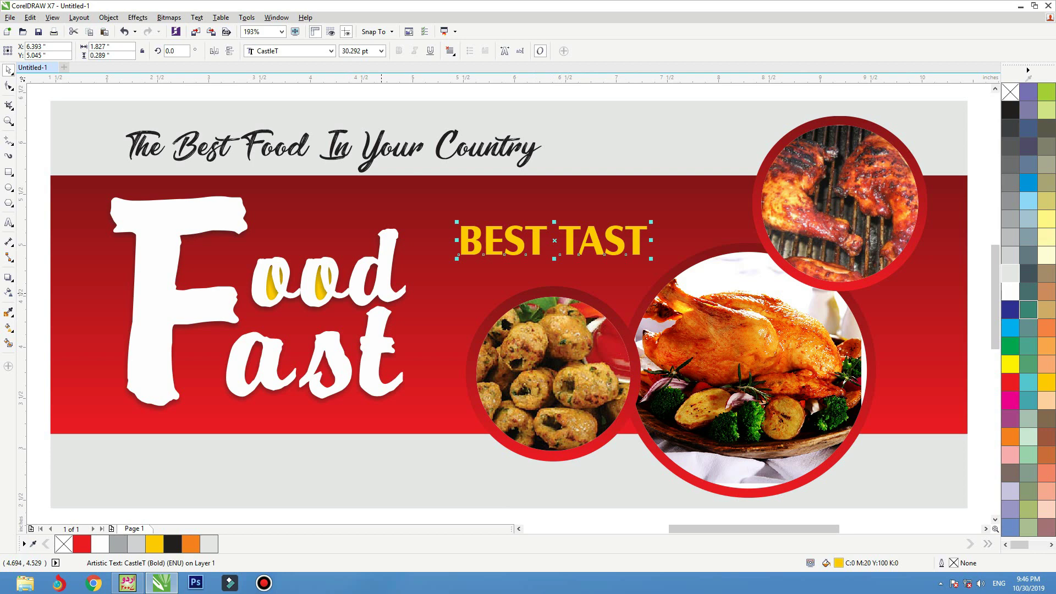
- Copy BEST TAST to the lower left in black and retype it as '50 % discount' / 'order now'
left_click_drag(529, 250, 153, 480)
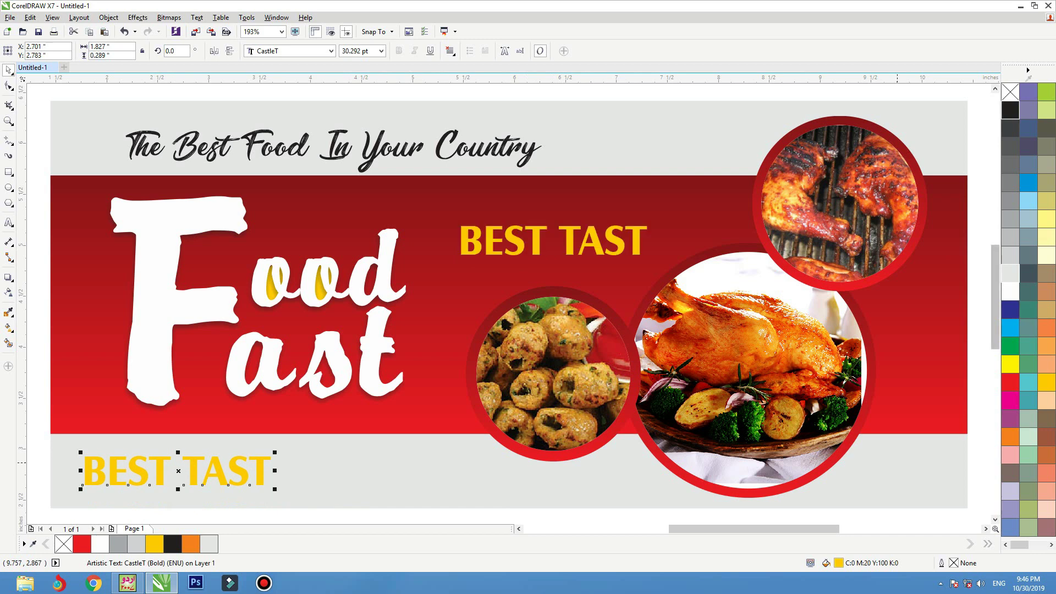
left_click(1010, 110)
double_click(265, 467)
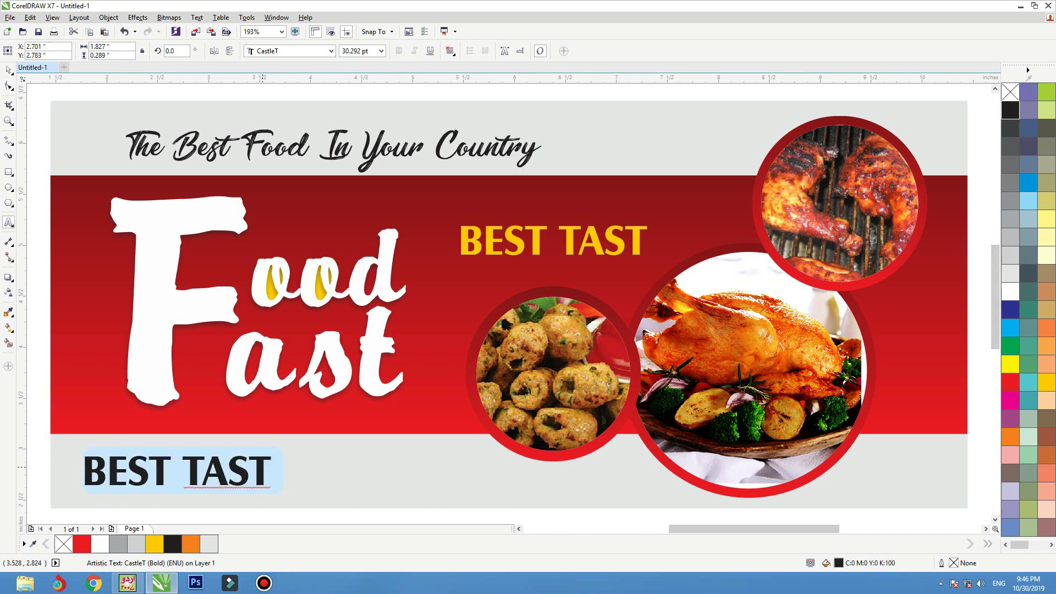
type("50")
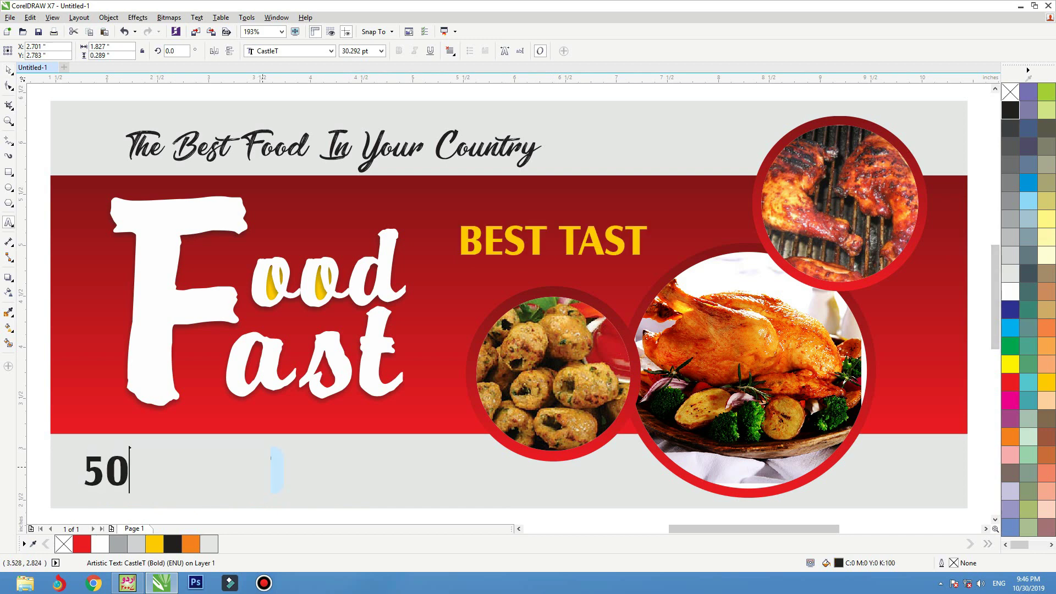
type(" % dis")
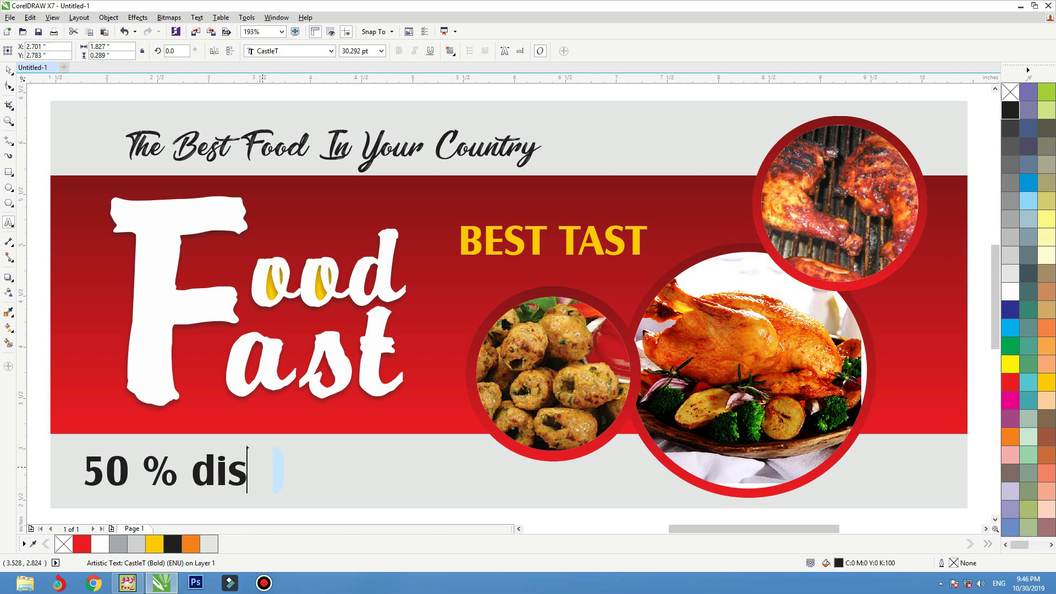
type("count")
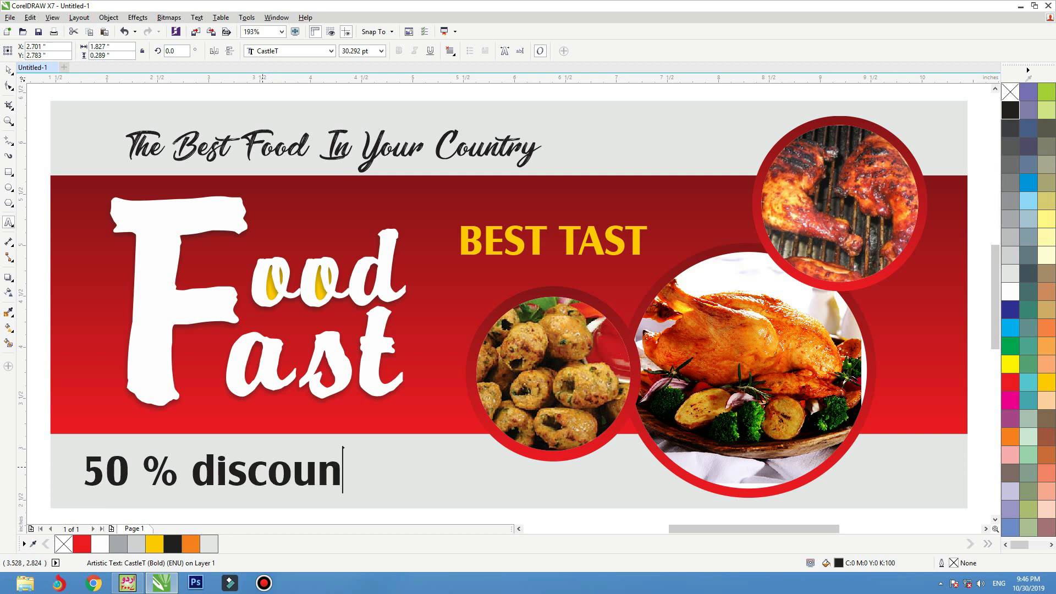
key("Return")
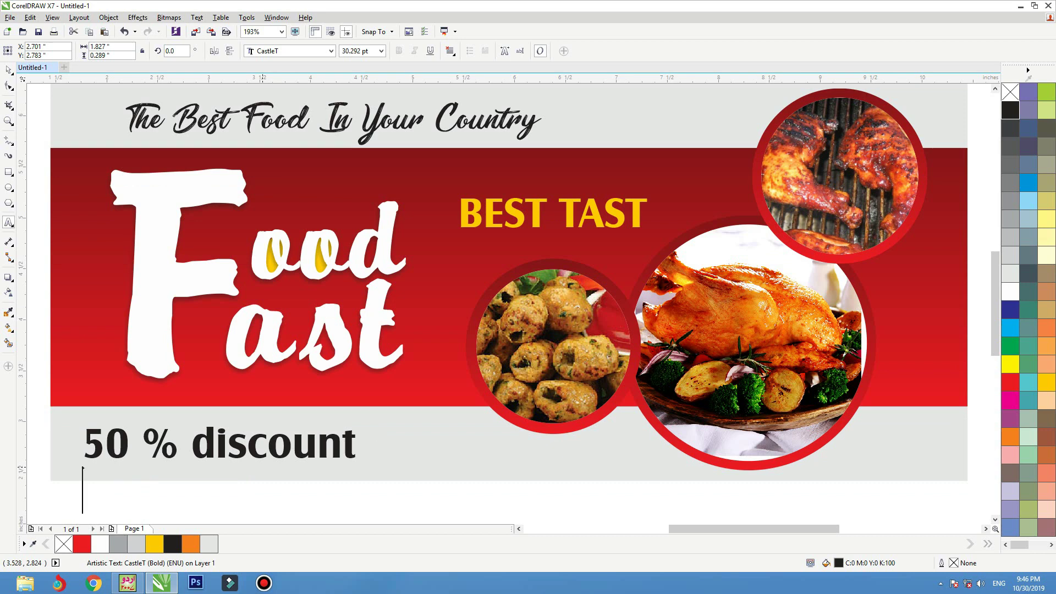
type("order ")
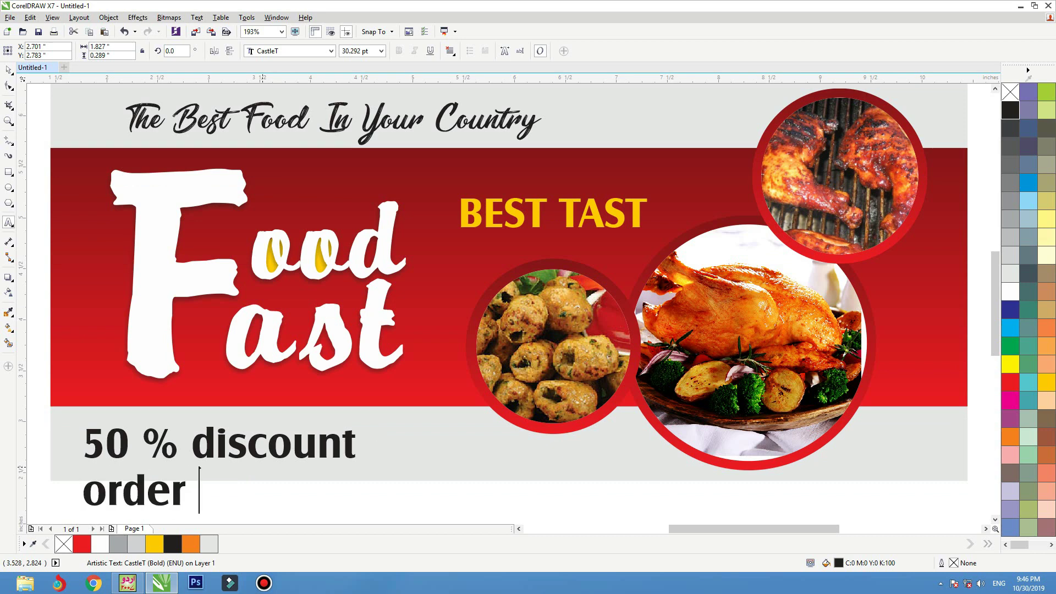
type("now")
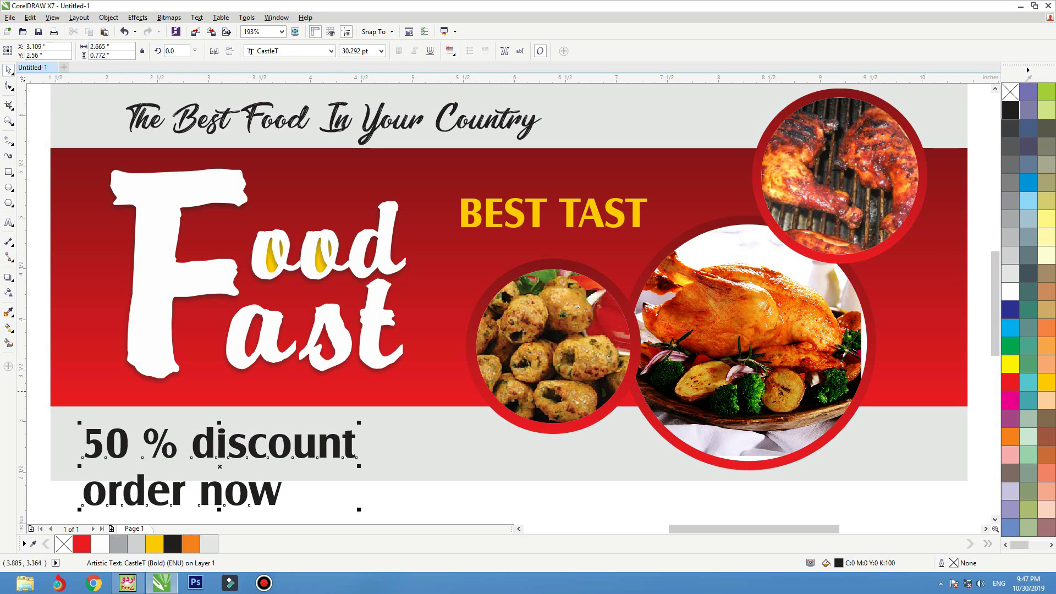
left_click(196, 17)
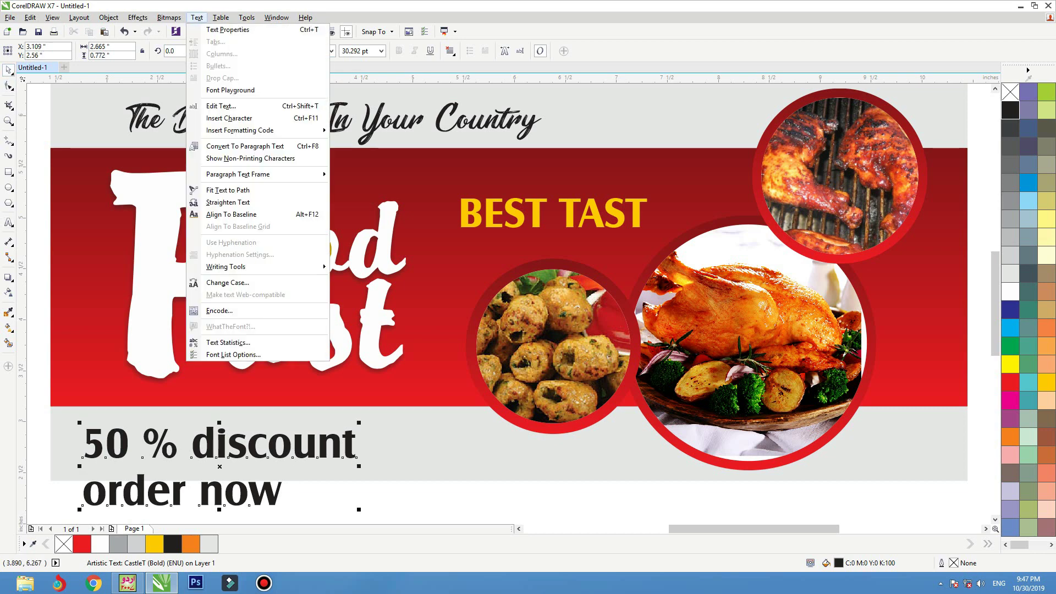
- Change the offer text to Title Case and remove the space in '50 %'
left_click(227, 282)
left_click(456, 293)
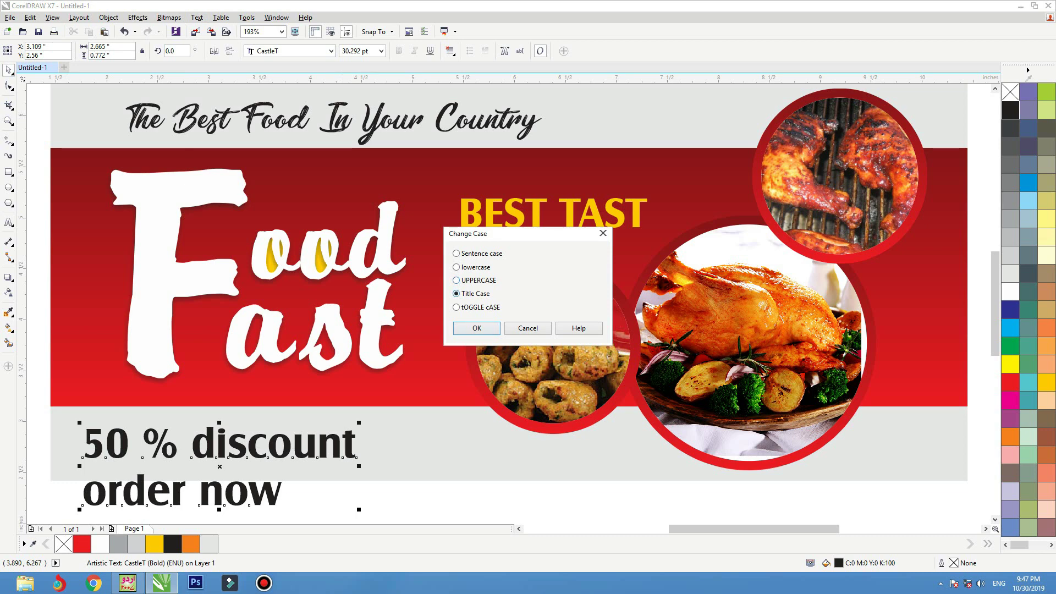
left_click(476, 327)
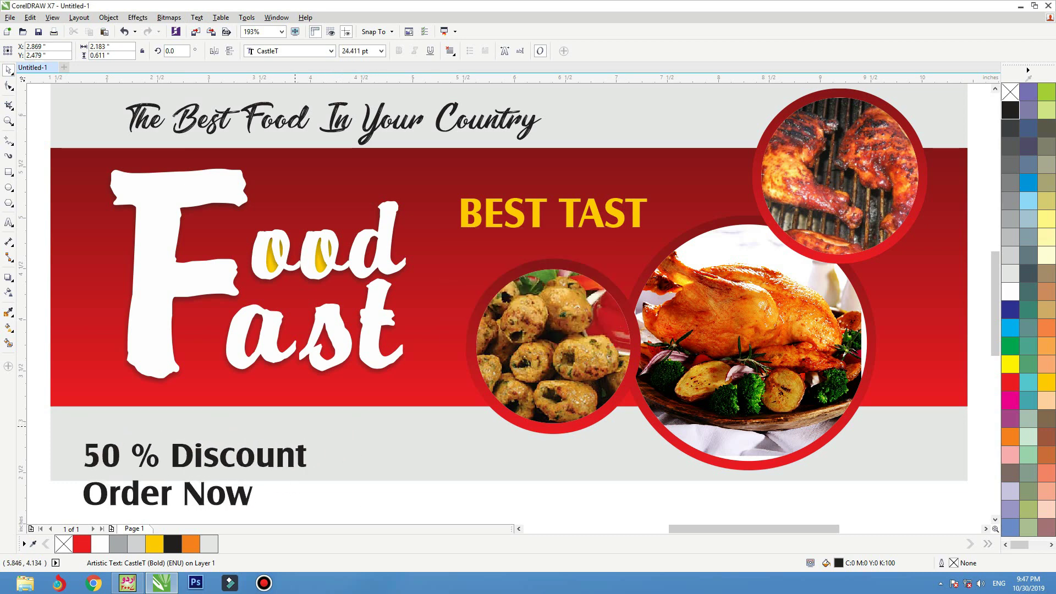
scroll(379, 302, "up", 2)
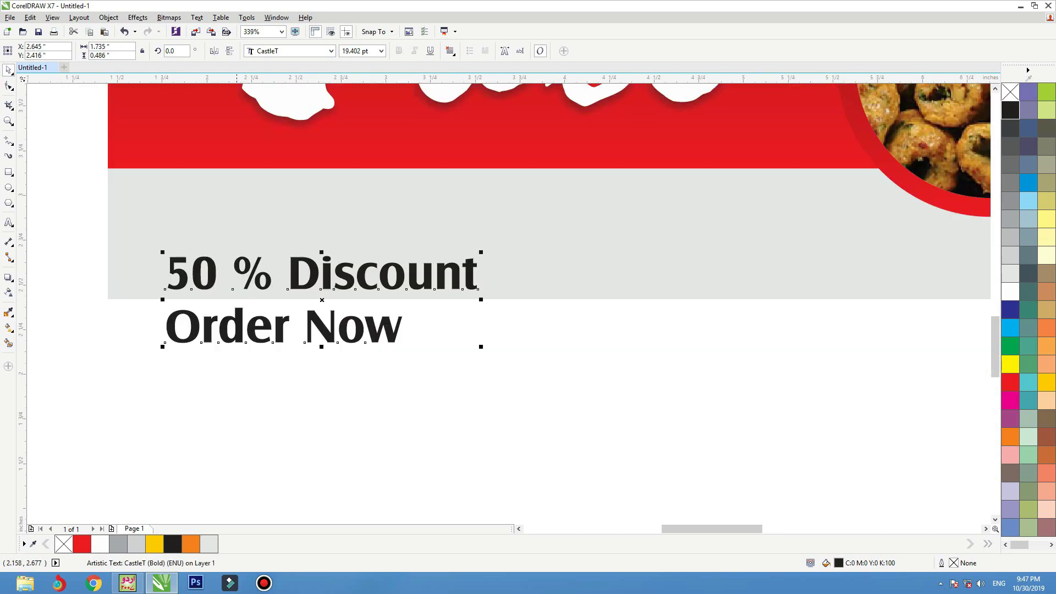
double_click(232, 258)
key("BackSpace")
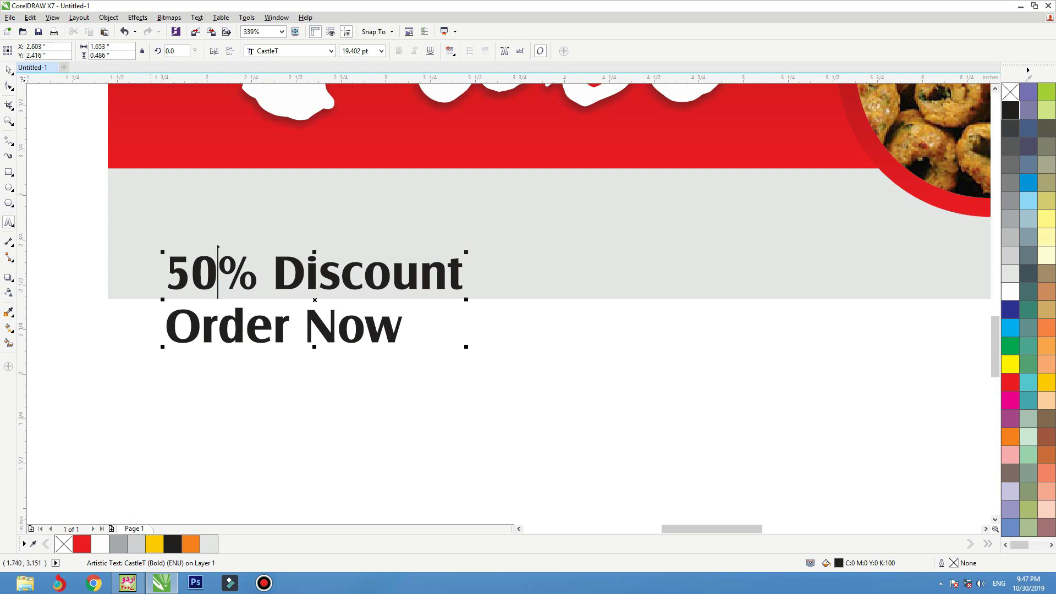
key("ctrl+space")
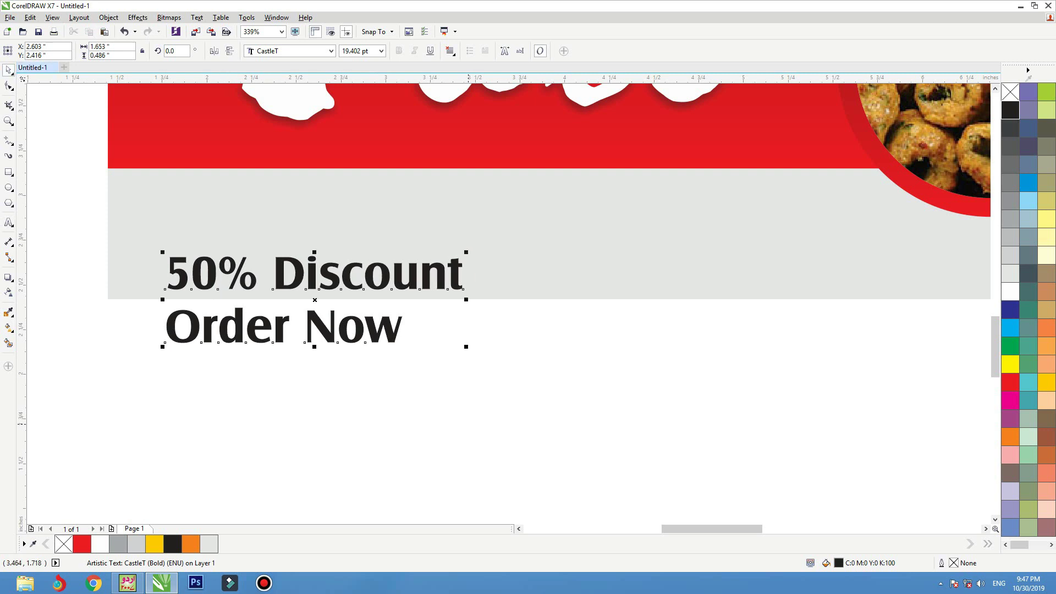
- Split the lines apart, enlarging 50% Discount and moving Order Now right toward the centre
right_click(393, 339)
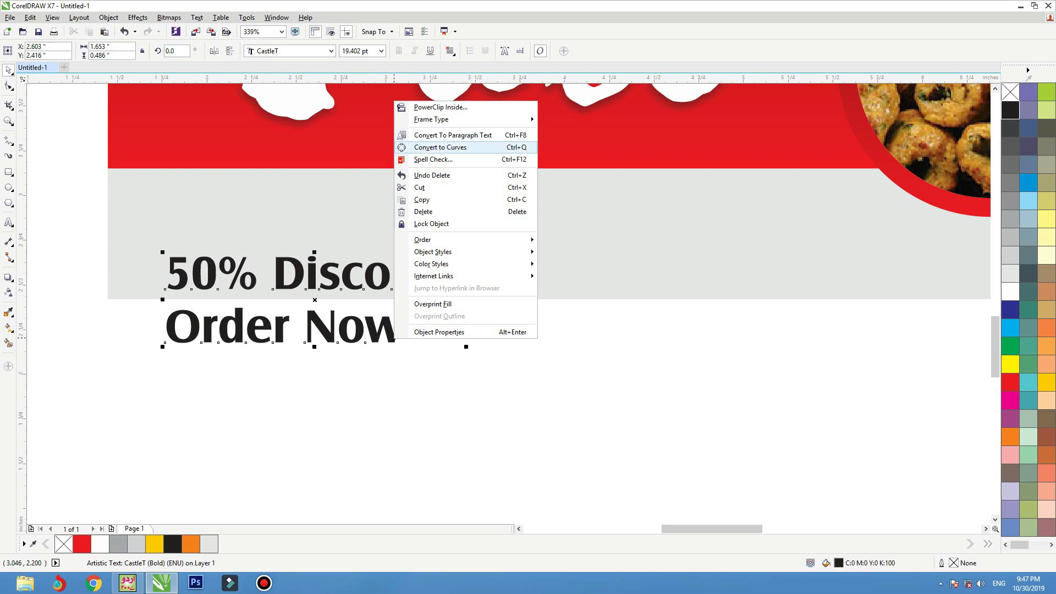
key("Escape")
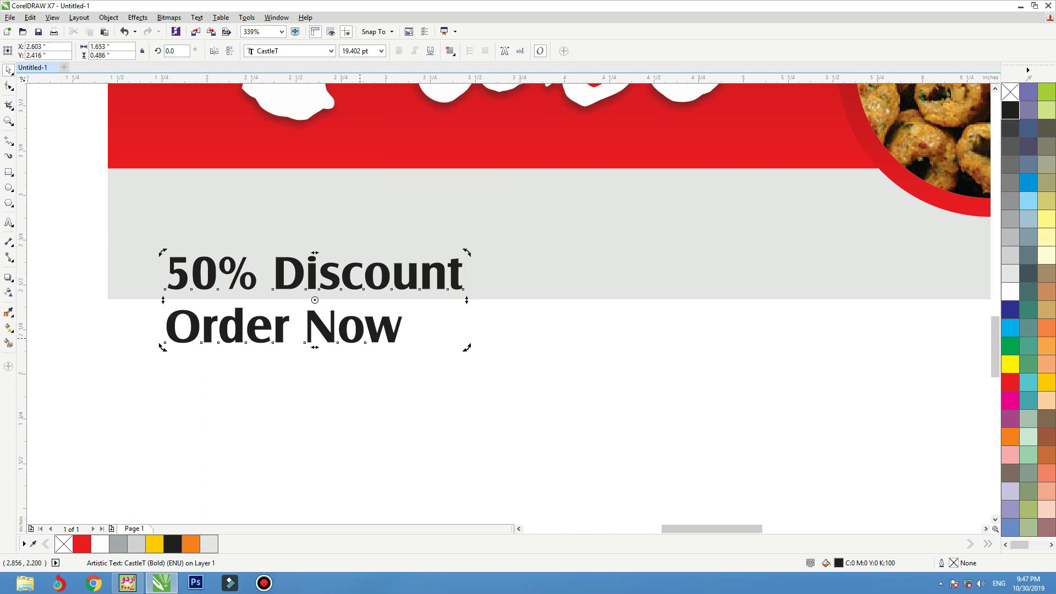
left_click(315, 272)
left_click_drag(382, 287, 371, 267)
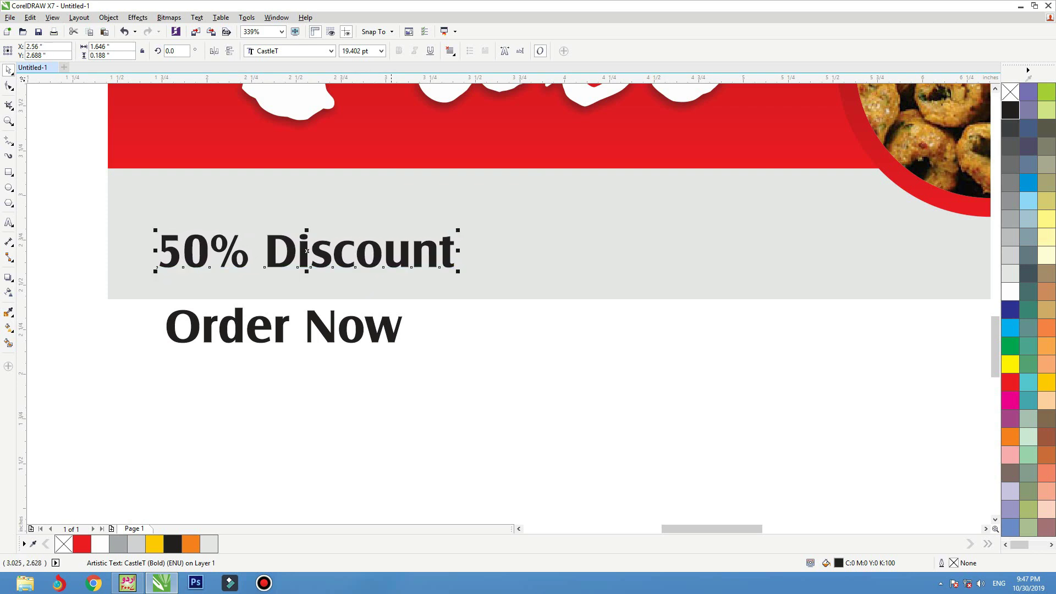
mouse_move(459, 229)
left_mouse_down()
mouse_move(482, 226)
mouse_move(470, 237)
left_mouse_up()
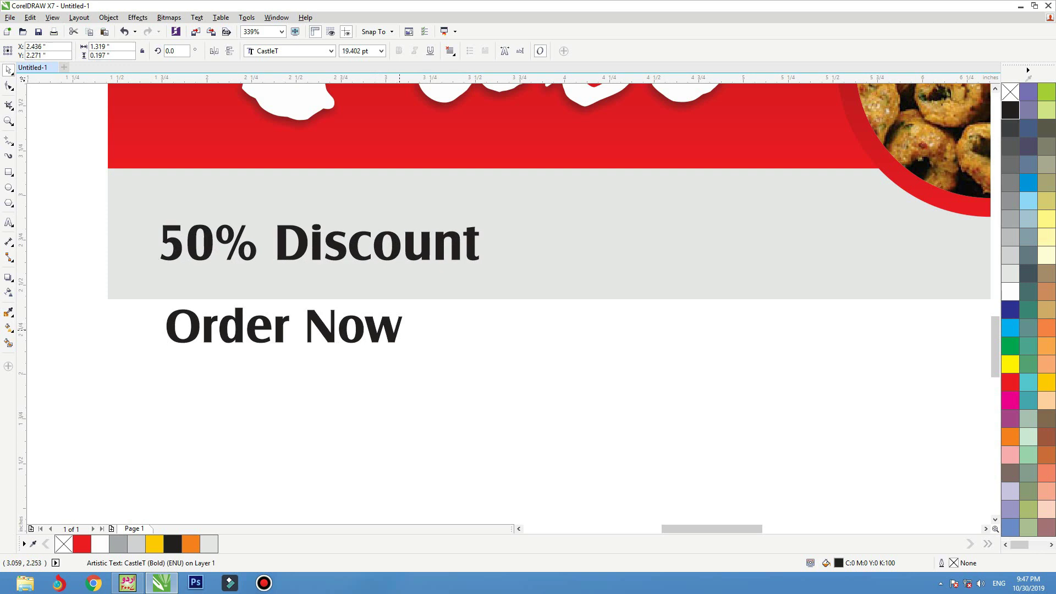
left_click_drag(285, 326, 536, 332)
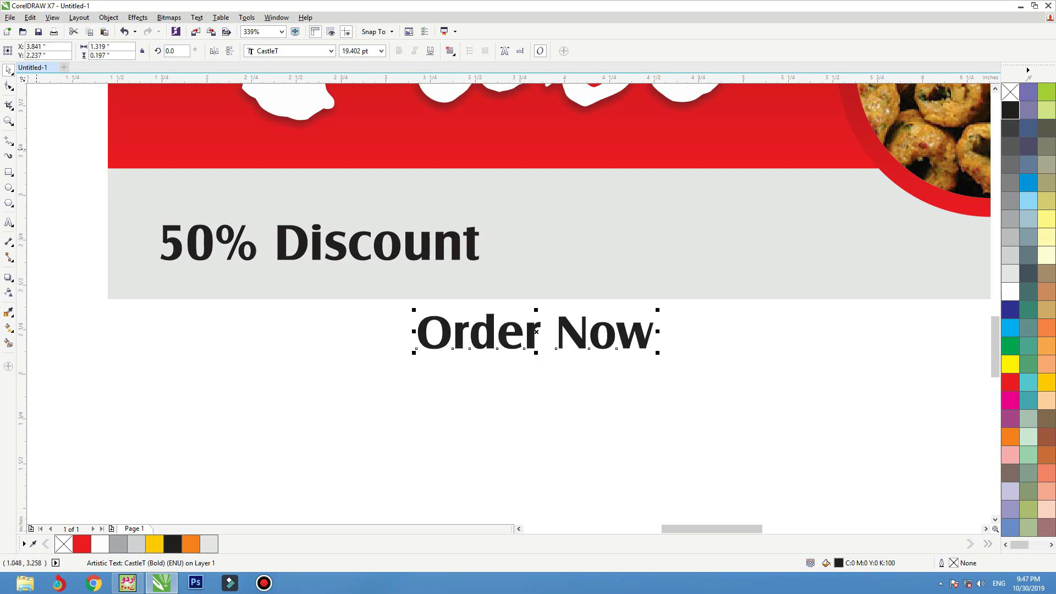
left_click(9, 172)
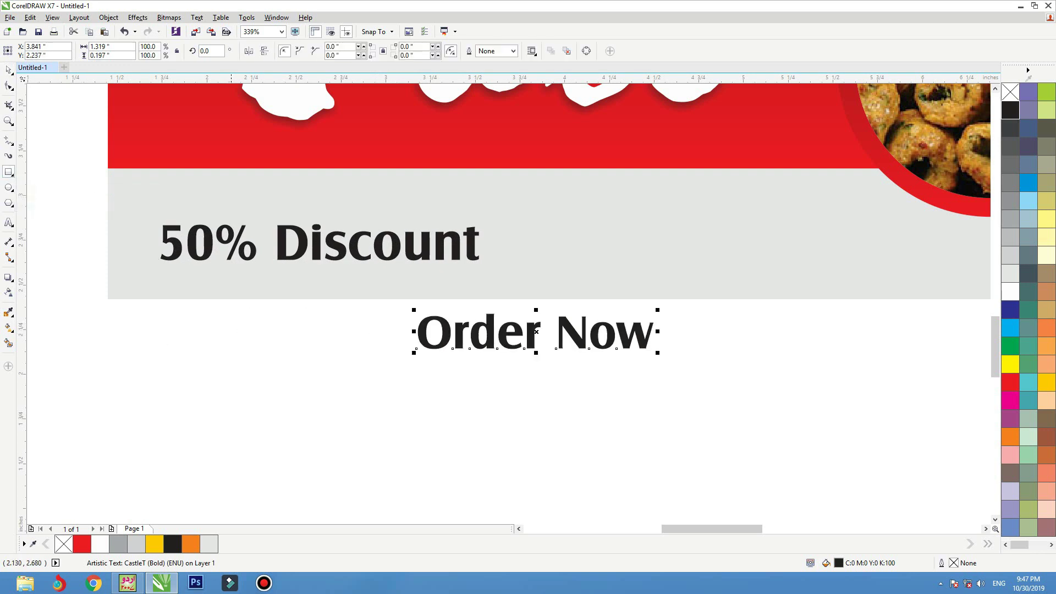
- Raise 50% Discount and draw a rectangle centred beneath it
key("space")
left_click_drag(247, 257, 247, 221)
key("space")
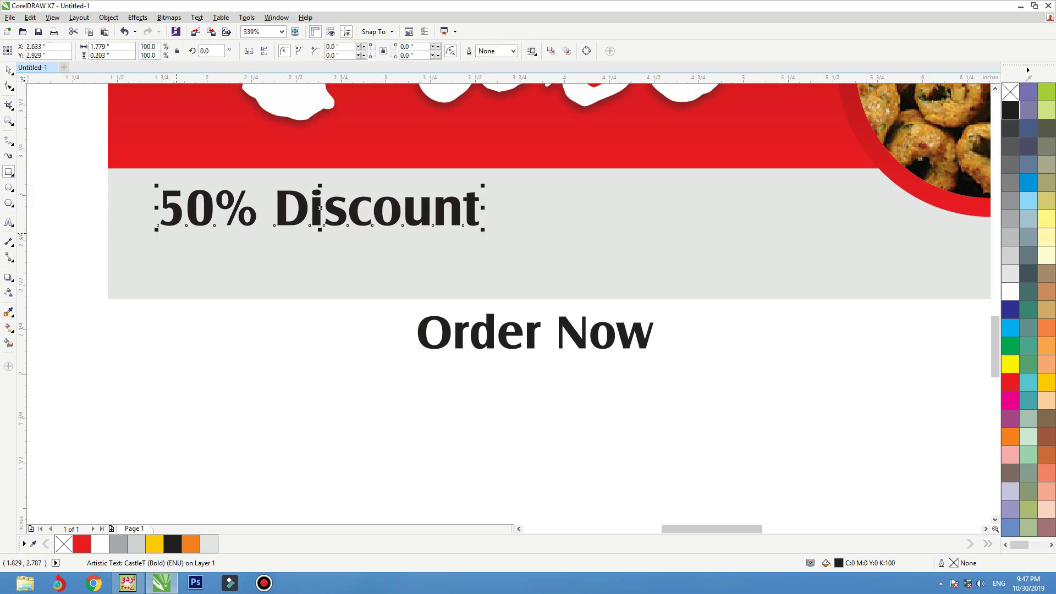
left_click_drag(176, 233, 452, 278)
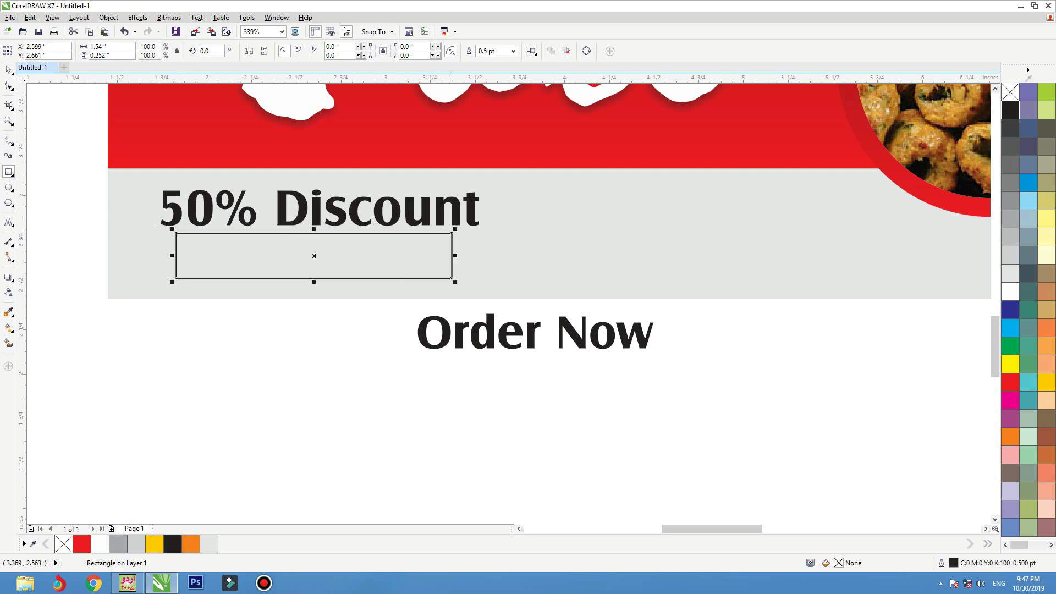
key("space")
left_click(385, 212, "shift")
key("c")
left_click(267, 324)
left_click(267, 272)
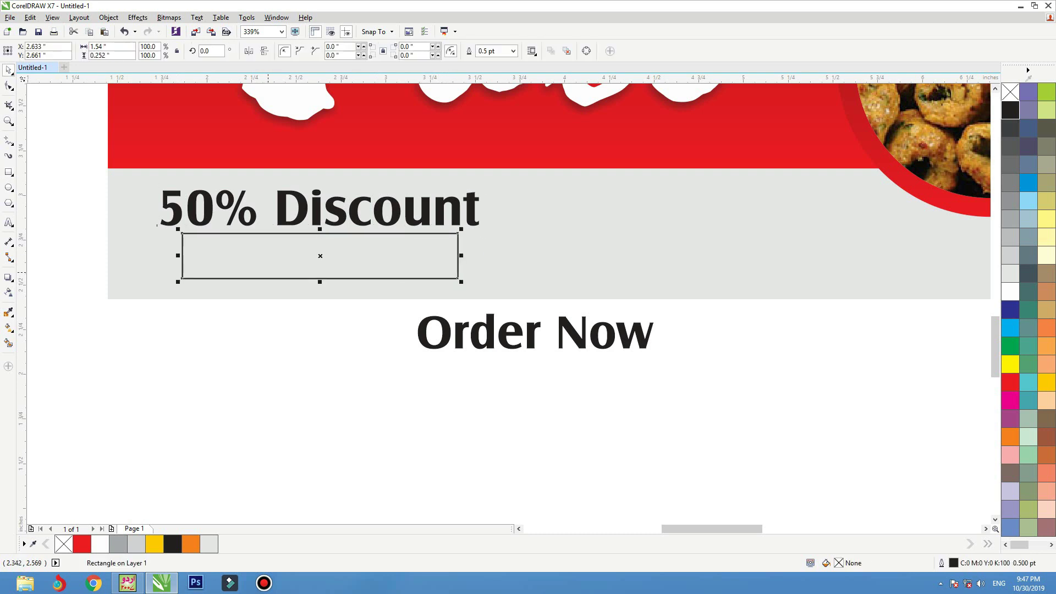
- Copy the banner's red gradient fill onto the rectangle
left_click(81, 543)
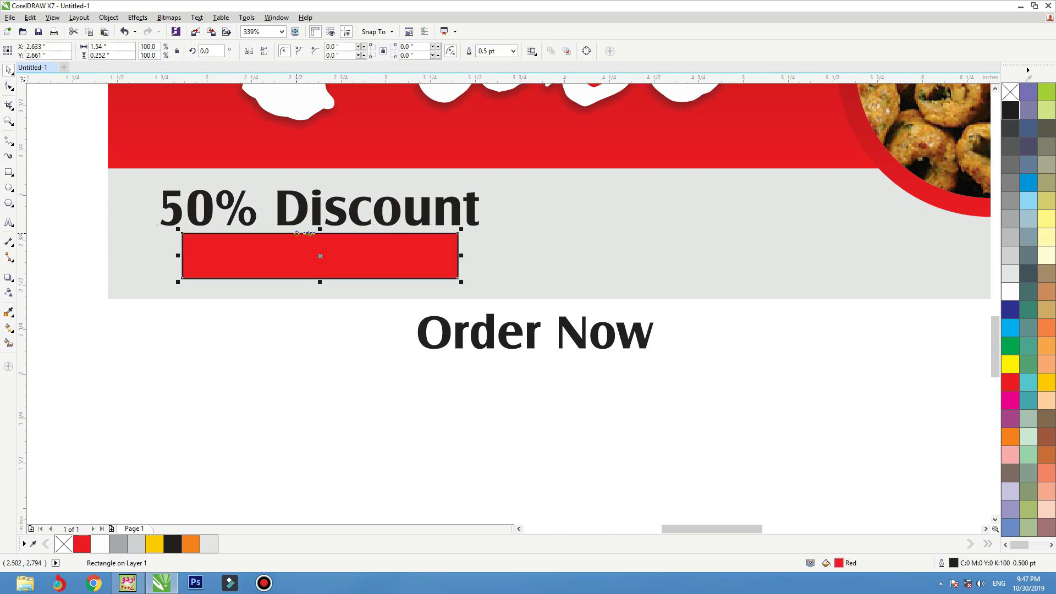
key("ctrl+z")
key("shift+F4")
left_click_drag(612, 132, 207, 350)
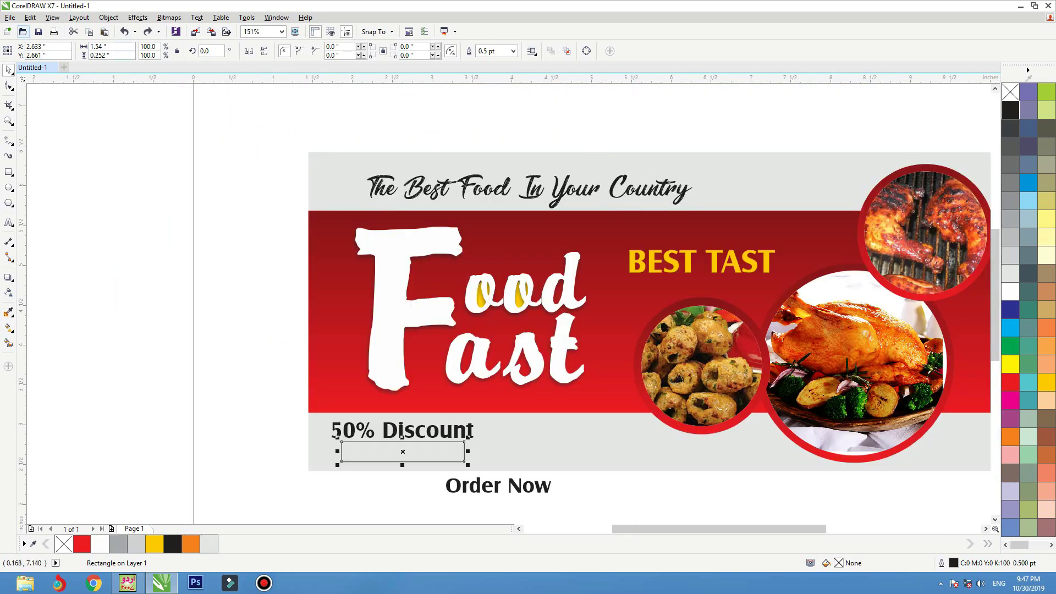
left_click(30, 17)
left_click(55, 170)
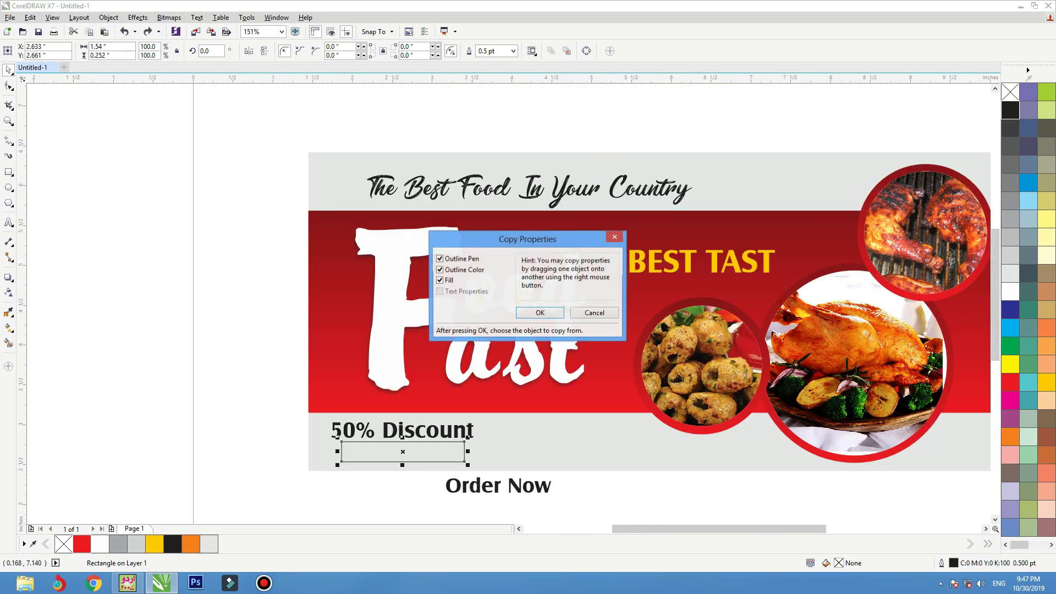
key("Return")
left_click(319, 385)
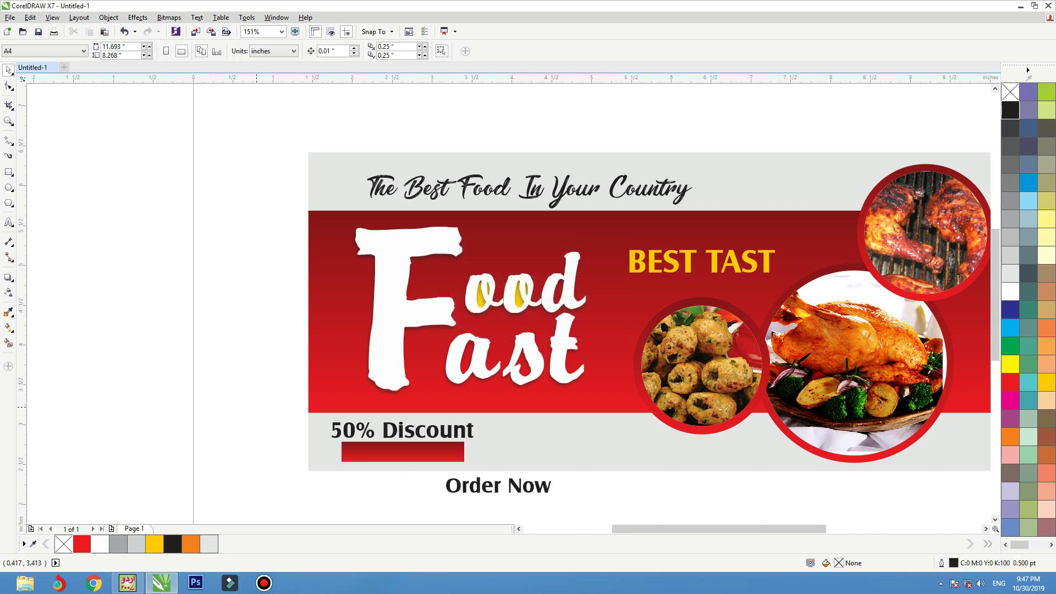
scroll(466, 429, "down", 1)
scroll(465, 413, "up", 3)
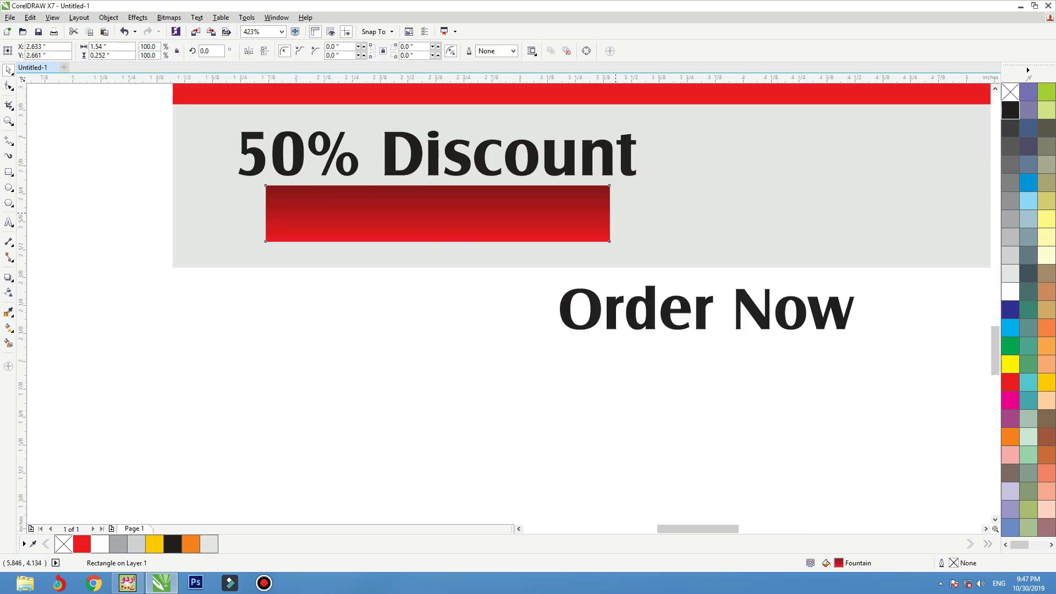
- Widen the red bar to the text's width and shrink 50% Discount slightly
left_click_drag(611, 213, 636, 213)
left_click(596, 140, "shift")
key("Escape")
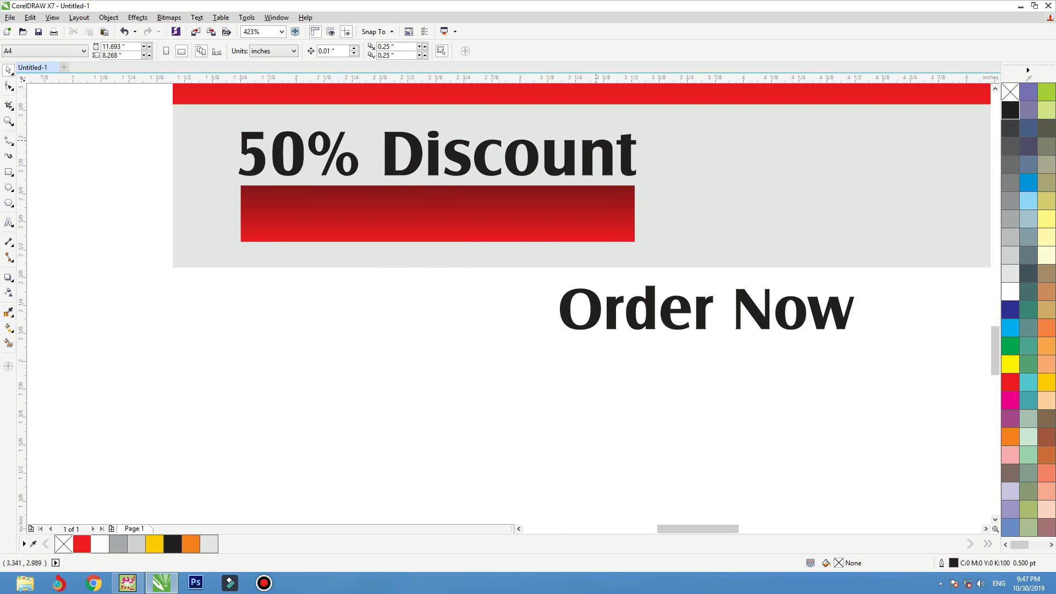
left_click(596, 140)
left_click(622, 144)
left_click_drag(640, 127, 617, 130)
- Move Order Now onto the red bar and bring it in front of the bar
left_click(638, 320)
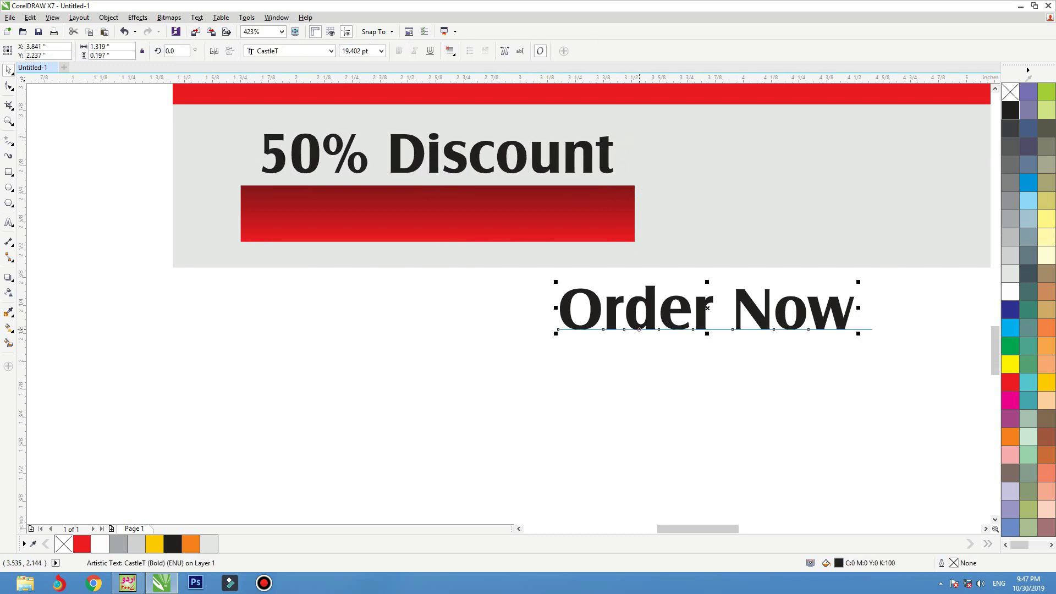
left_click_drag(637, 320, 379, 223)
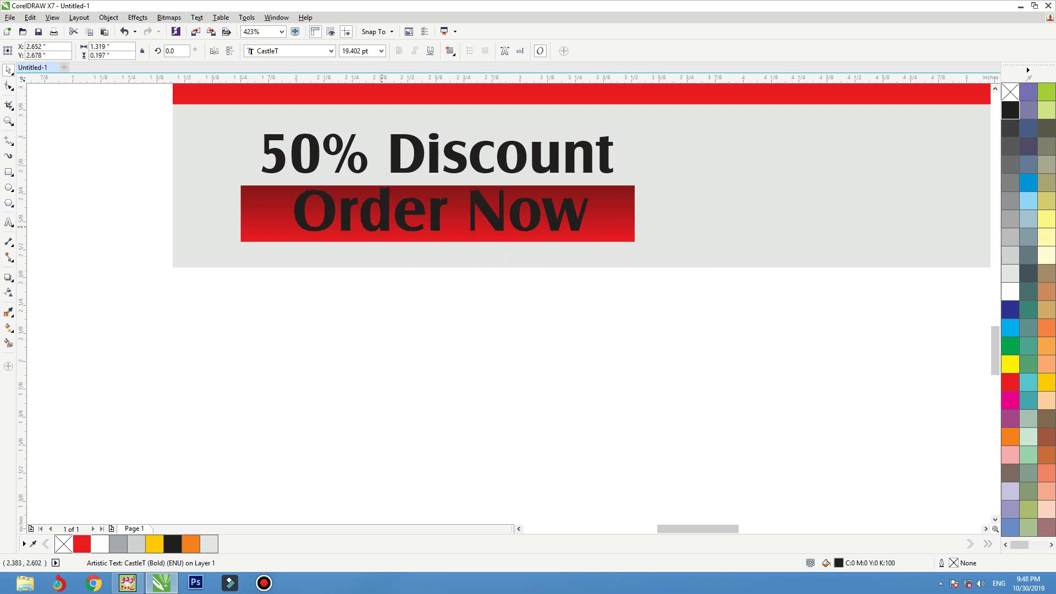
key("ctrl+Page_Down")
key("ctrl+Page_Up")
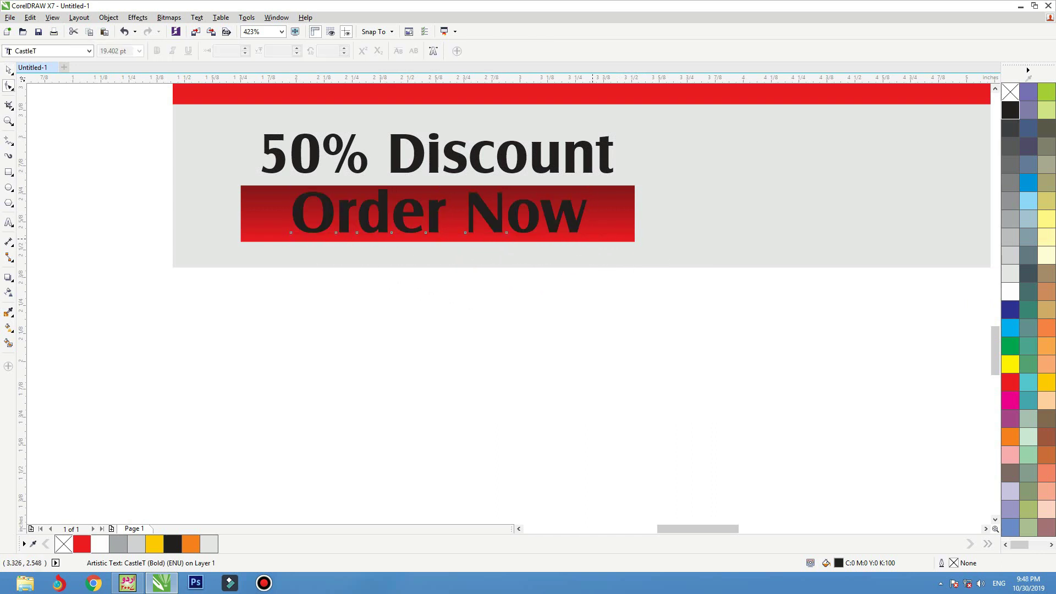
- Widen Order Now's letter spacing, make it white, and shrink it to fit the bar
left_click(8, 87)
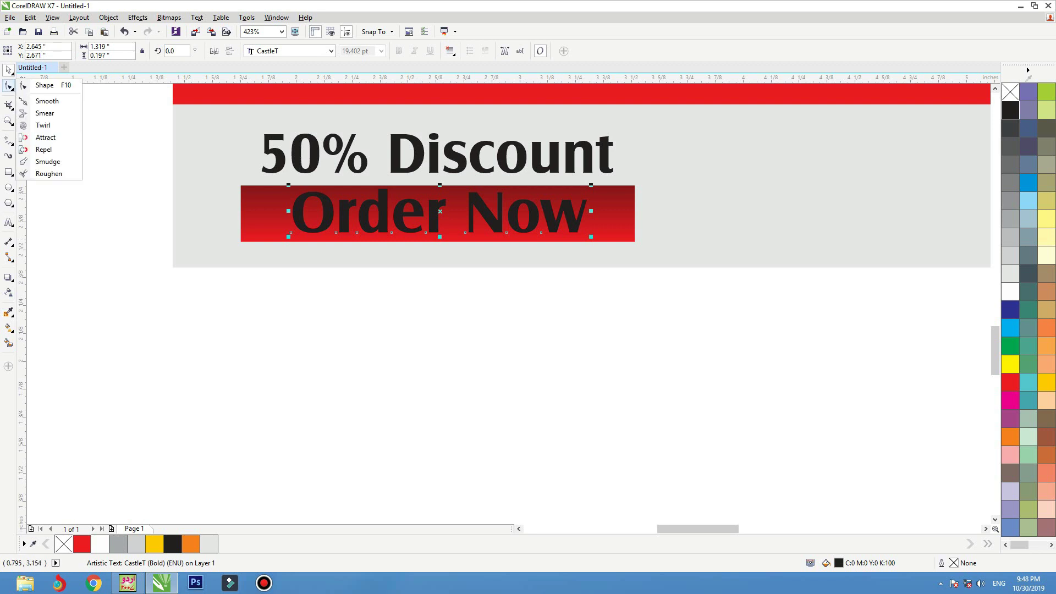
key("F10")
left_click_drag(591, 237, 639, 237)
key("space")
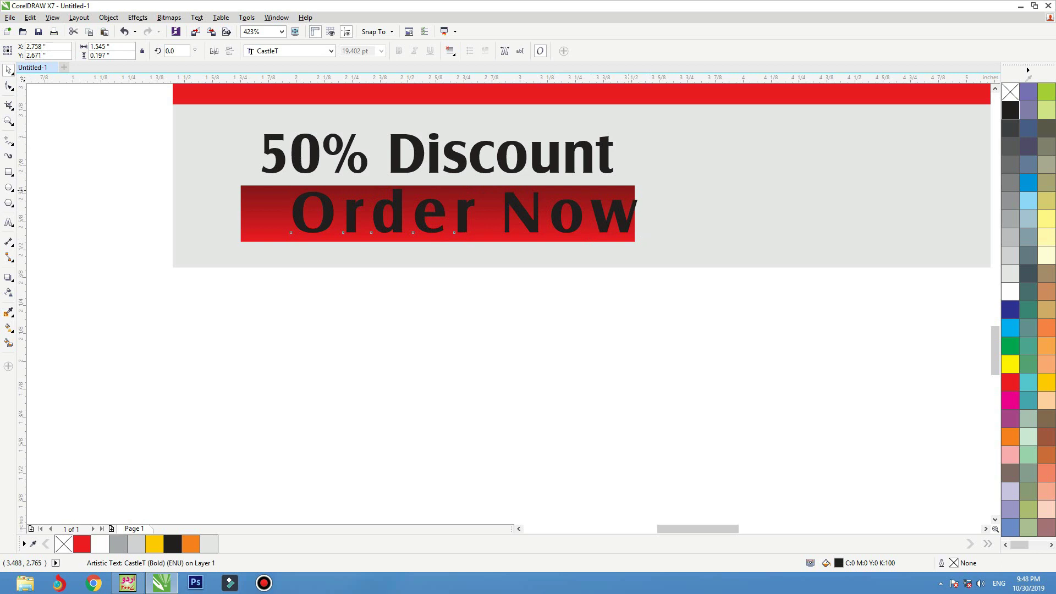
key("Left")
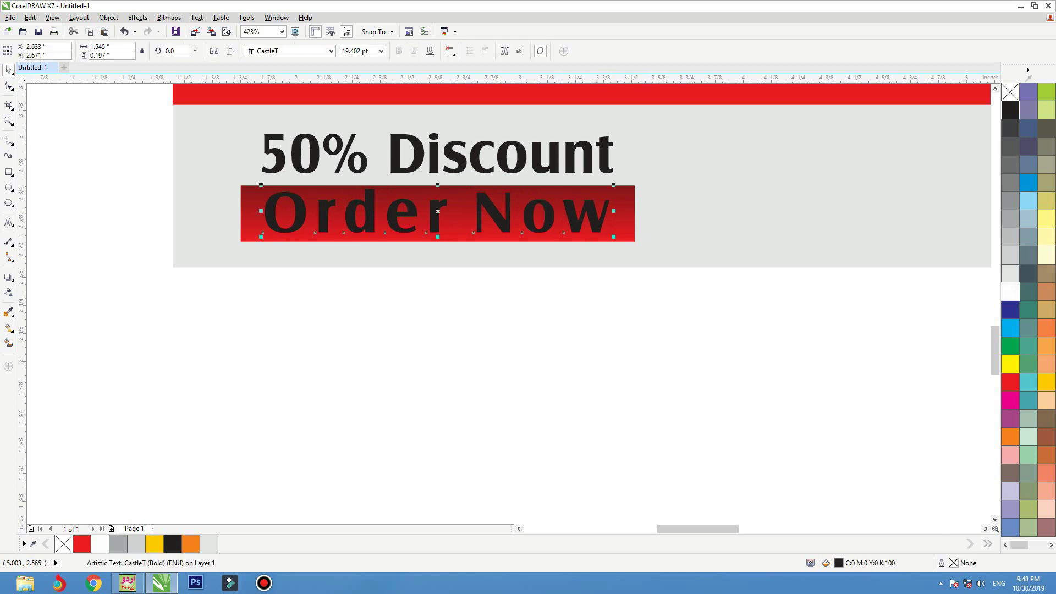
left_click(1010, 291)
left_click_drag(613, 185, 579, 181)
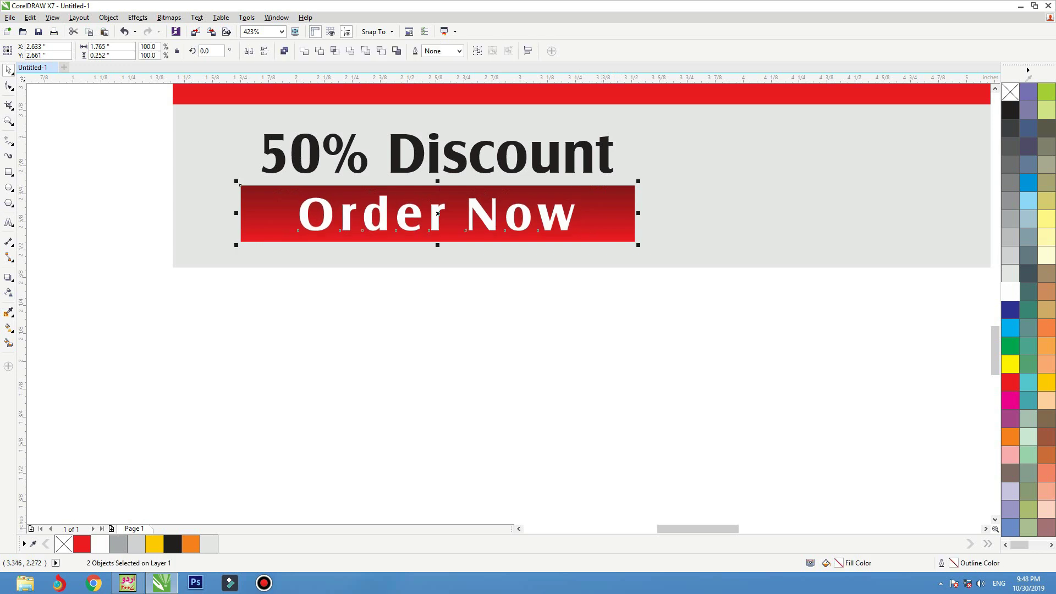
- Undo an accidental nudge of 50% Discount and fit the whole banner in view
left_click(551, 277)
left_click(465, 169)
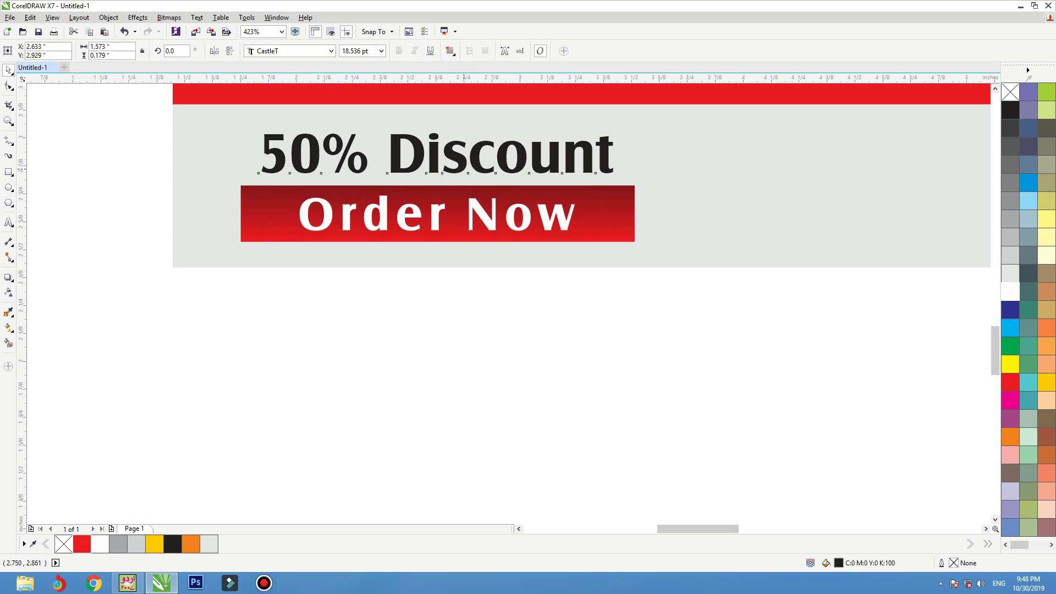
key("Down")
left_click(640, 212, "shift")
key("ctrl+z")
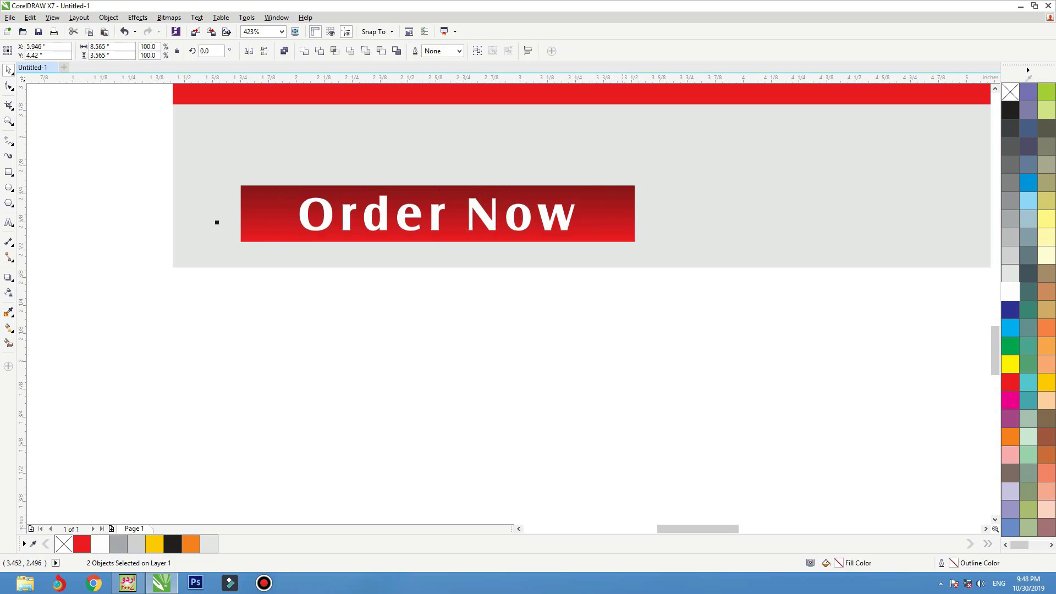
left_click(399, 332)
scroll(398, 333, "down", 2)
key("F4")
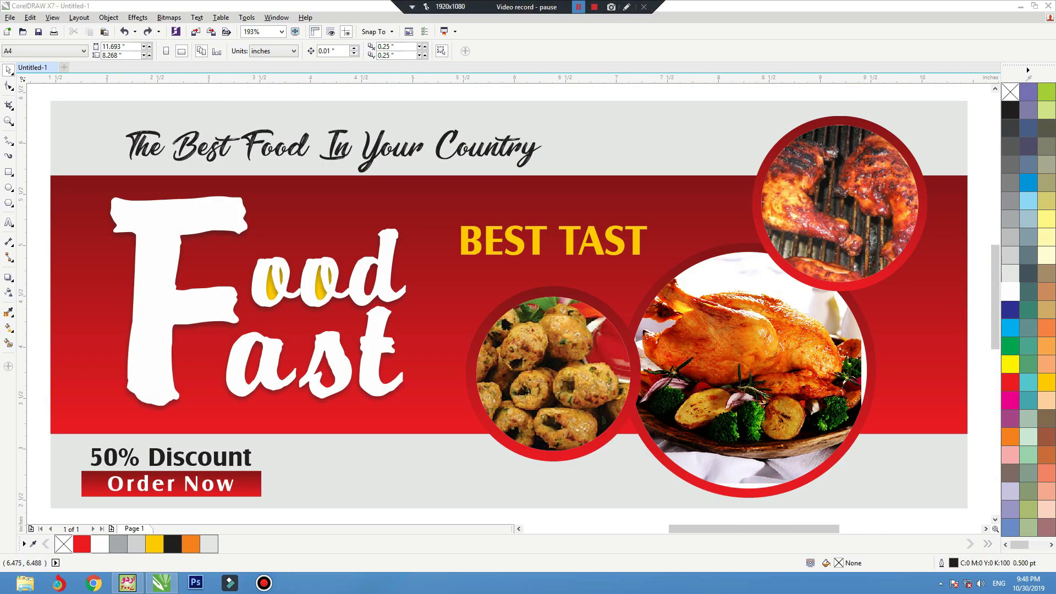
- Add a text object containing the contact phone number below the banner
left_click(8, 222)
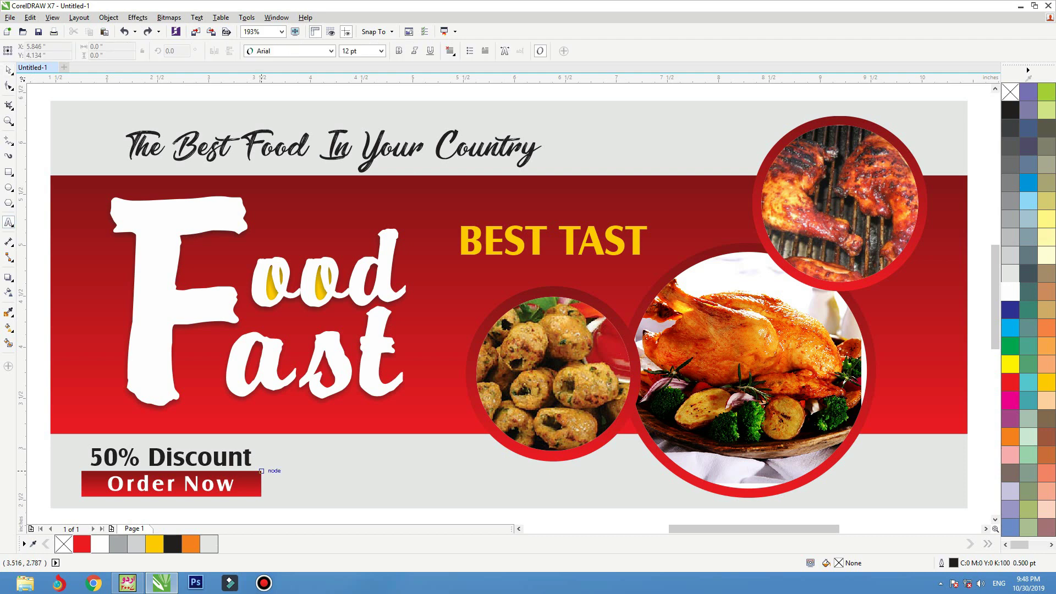
left_click(303, 498)
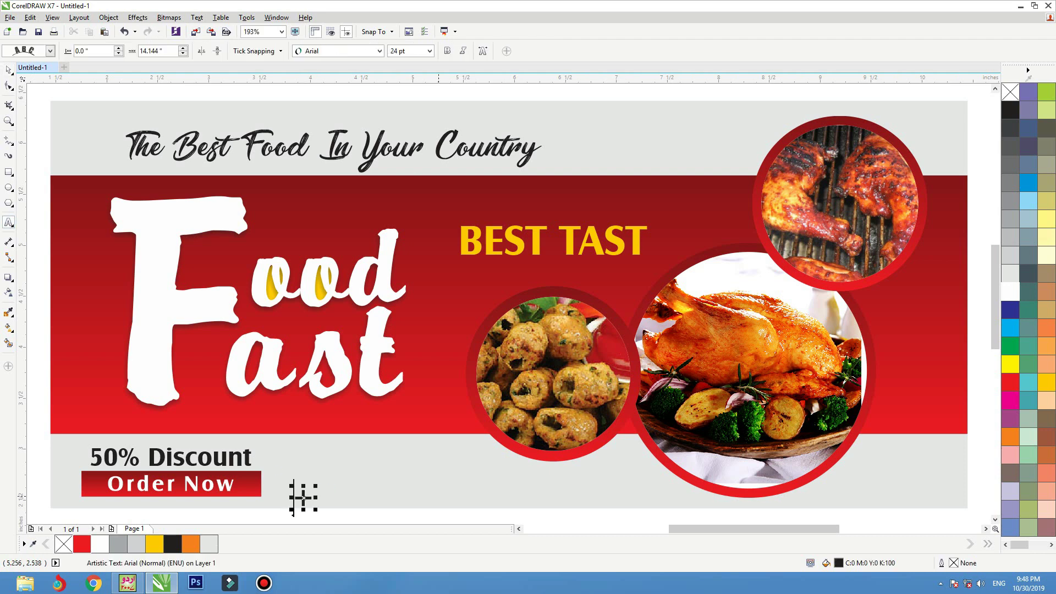
type("+92")
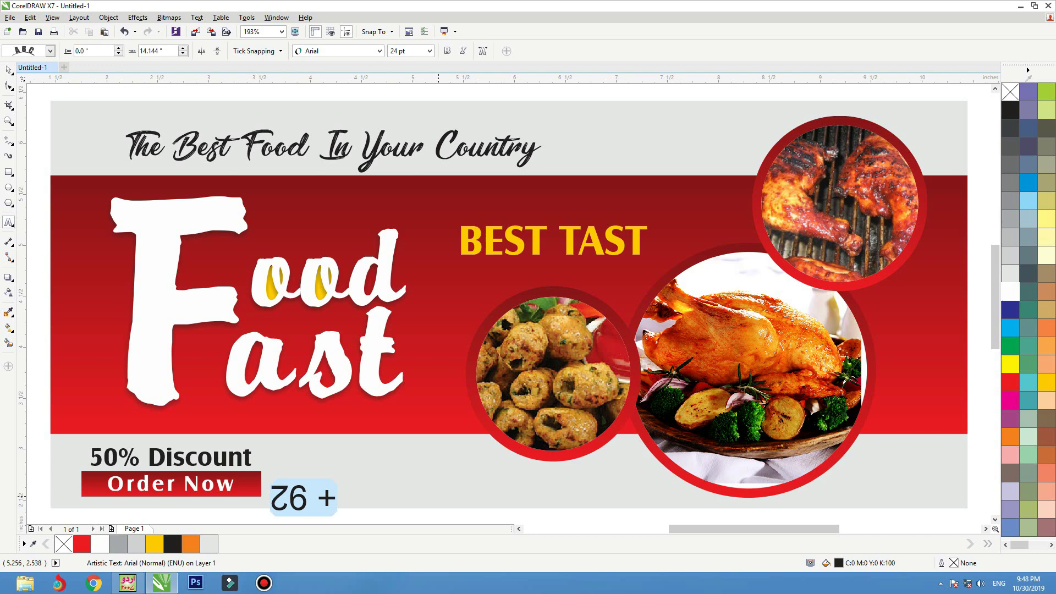
scroll(508, 312, "down", 3)
key("ctrl+z")
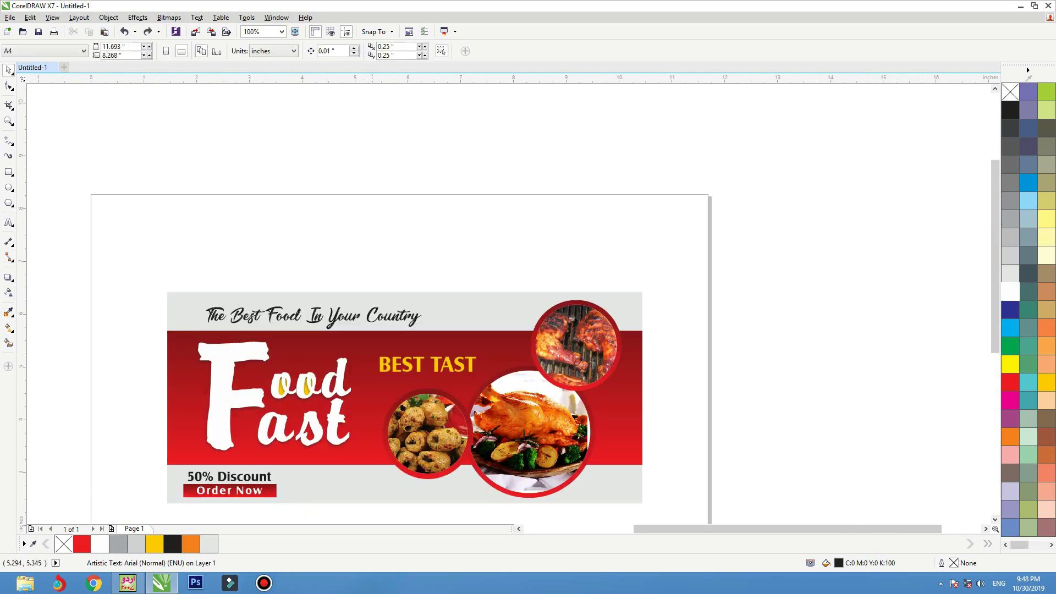
scroll(424, 337, "up", 2)
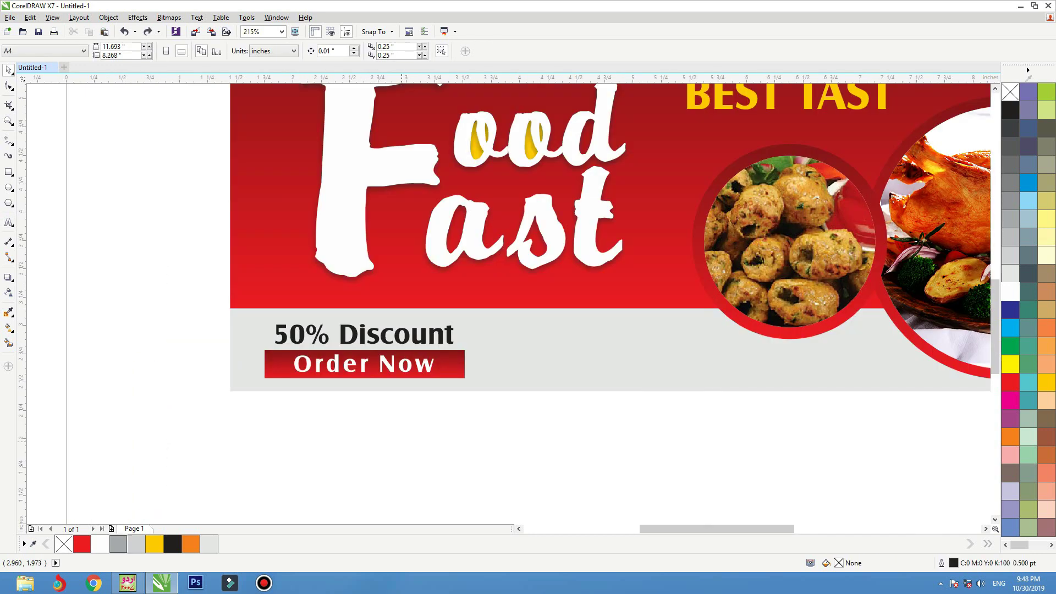
left_click(345, 444)
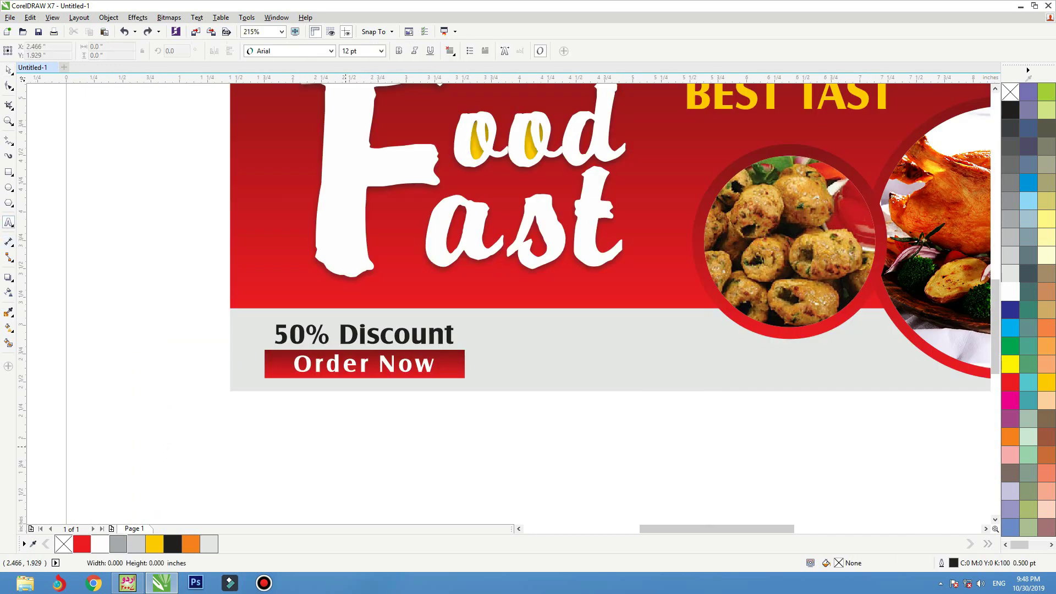
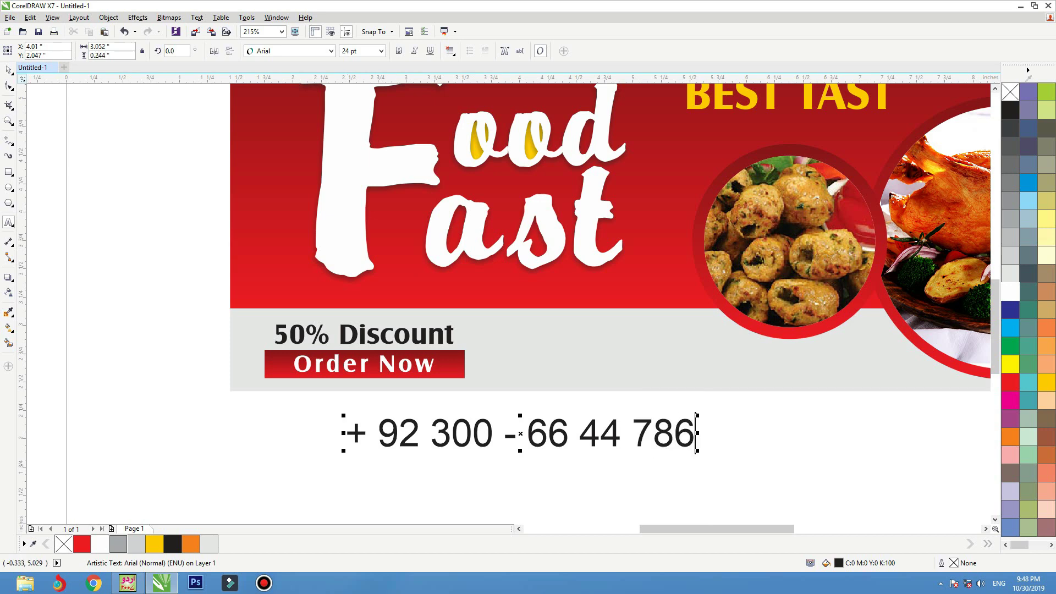
key("ctrl+space")
- Set the phone number in CastleT and place it beside Order Now
left_click(331, 51)
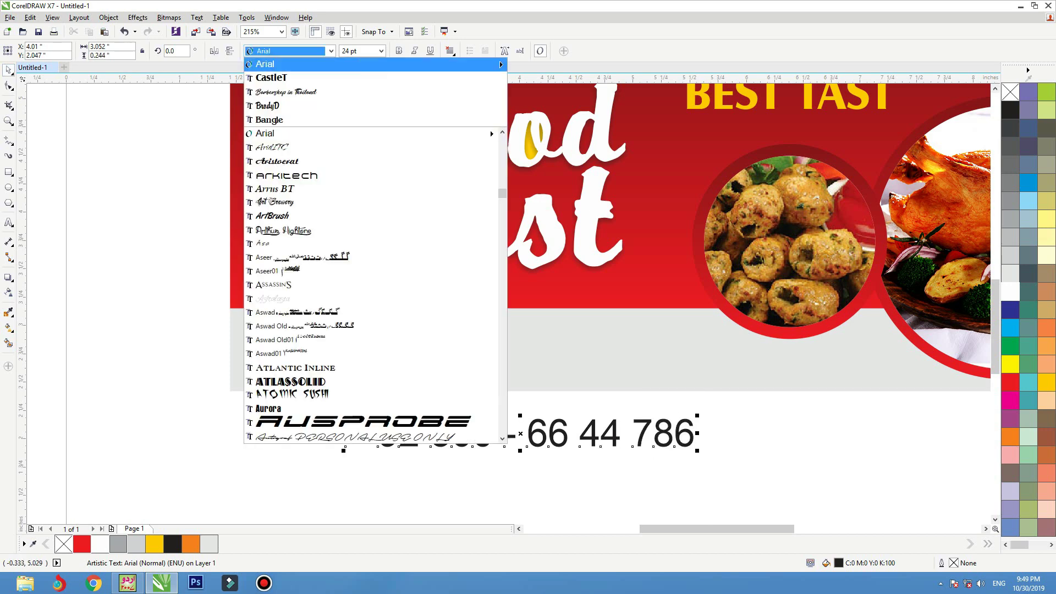
left_click(499, 77)
mouse_move(612, 437)
left_mouse_down()
mouse_move(743, 361)
mouse_move(790, 361)
mouse_move(819, 343)
mouse_move(757, 351)
mouse_move(779, 370)
left_mouse_up()
- Nudge the BEST TAST tagline up and set it in Barbershop in Thailand
left_click(780, 370)
key("shift+F2")
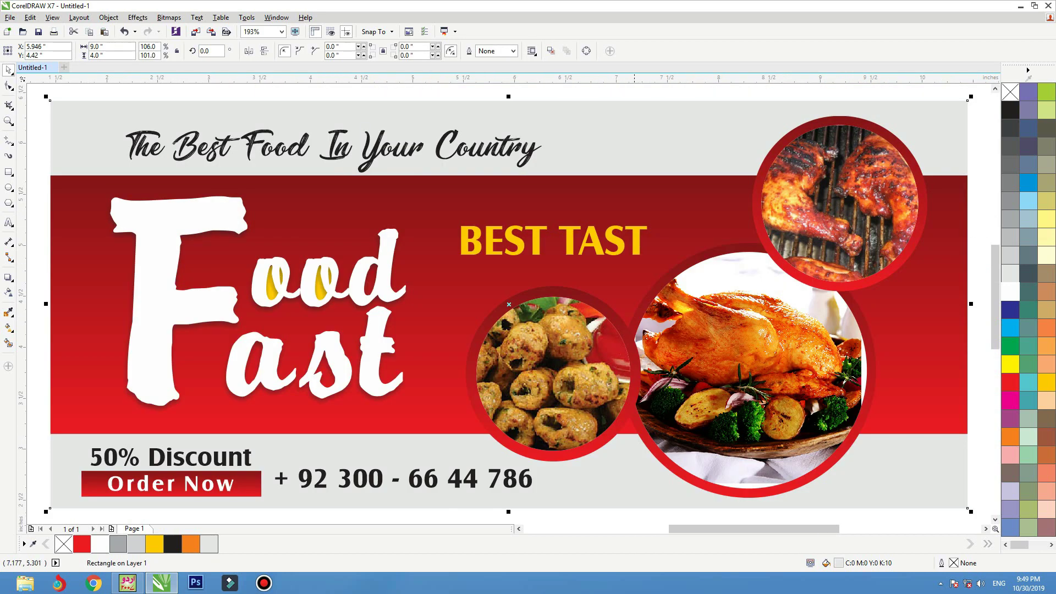
left_click(553, 240)
left_click_drag(552, 241, 554, 237)
left_click_drag(622, 236, 621, 236)
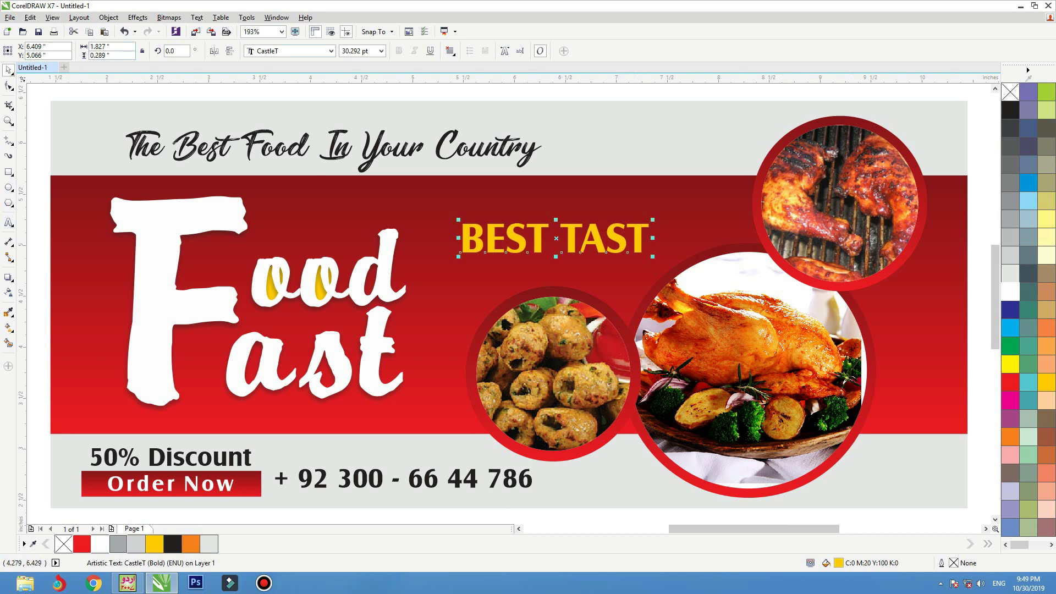
left_click(330, 51)
left_click(286, 90)
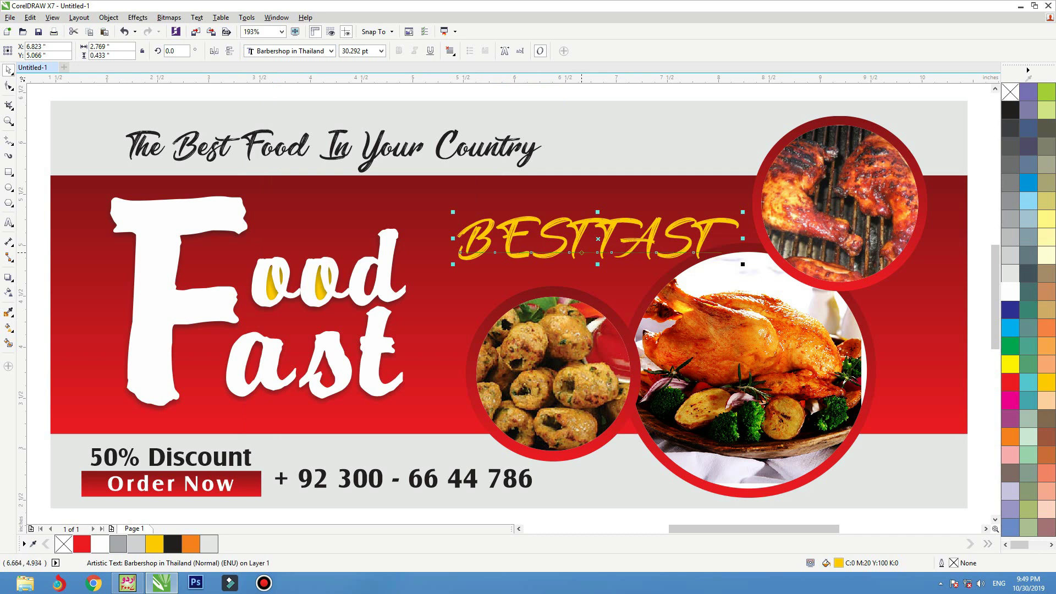
- Convert the tagline to Title Case 'Best Tast', enlarge it, and reposition it
left_click(197, 17)
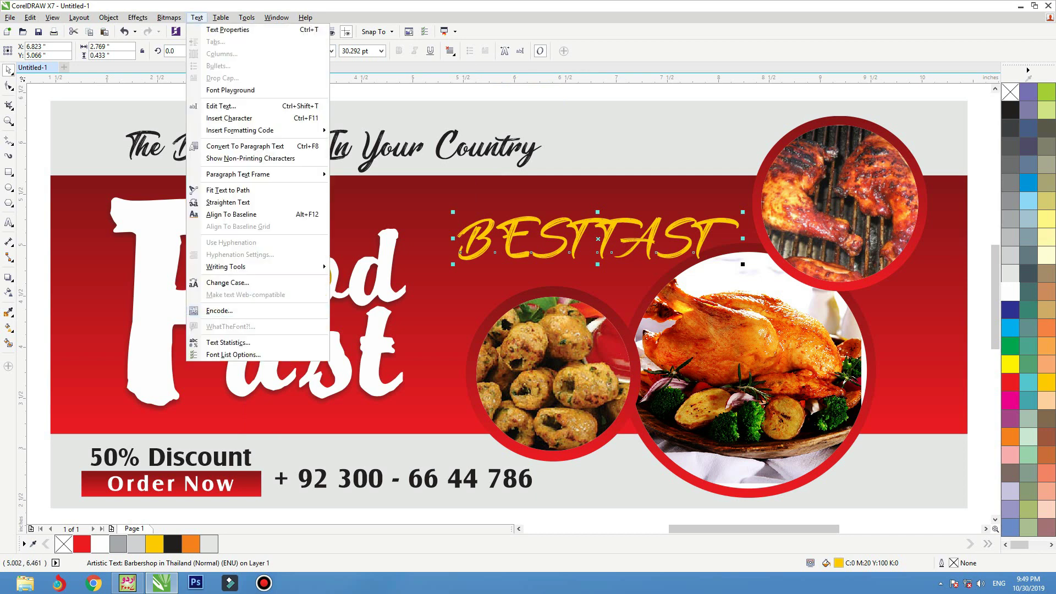
left_click(227, 282)
key("Return")
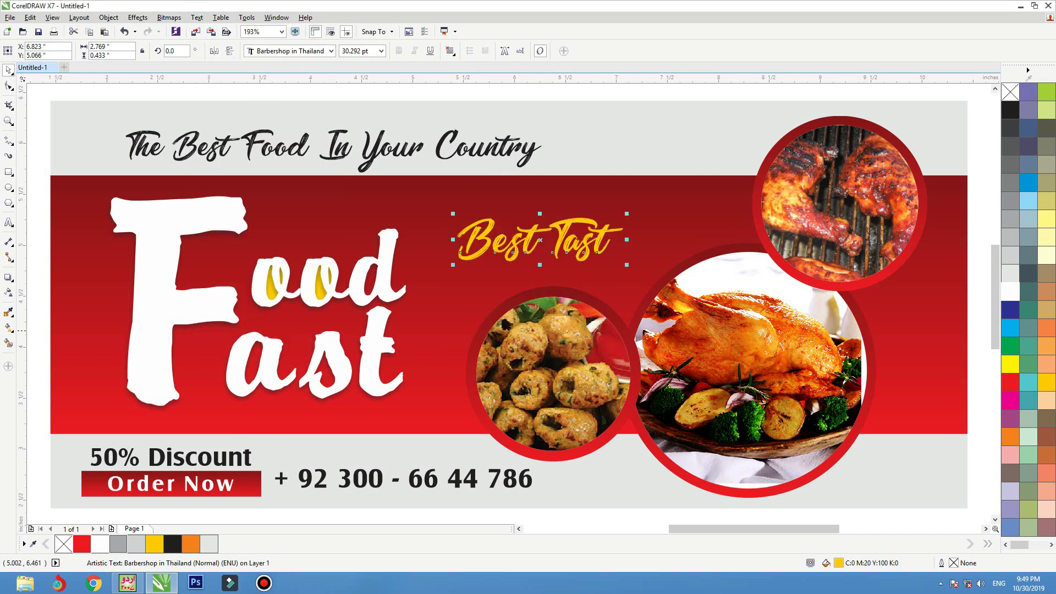
left_click_drag(586, 247, 606, 244)
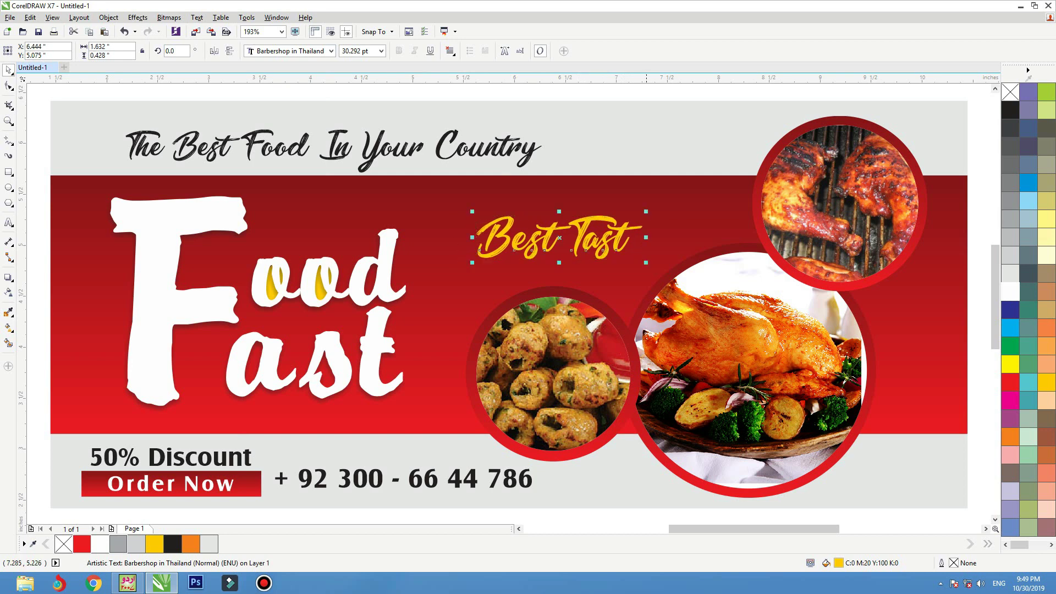
left_click_drag(646, 211, 683, 201)
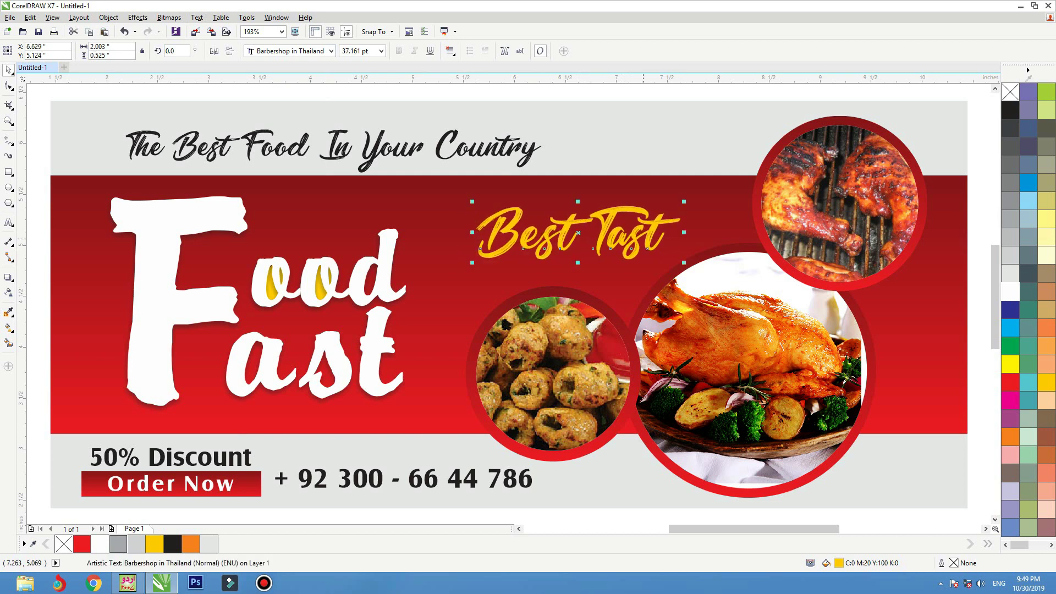
left_click_drag(636, 238, 631, 240)
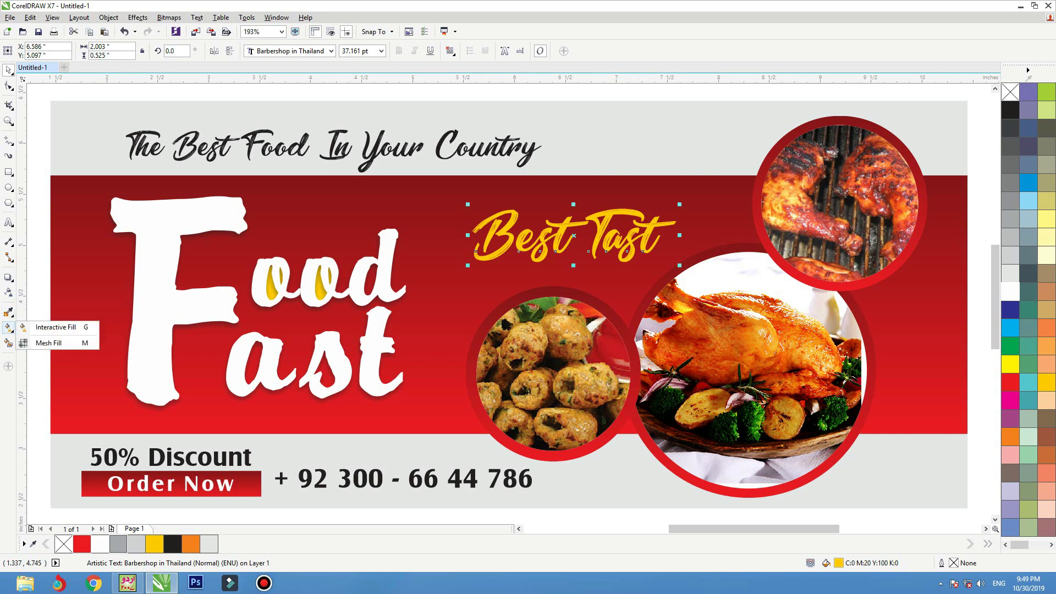
- Fill Best Tast with a vertical yellow-to-white gradient weighted toward yellow
left_click(8, 327)
left_click_drag(563, 216, 564, 256)
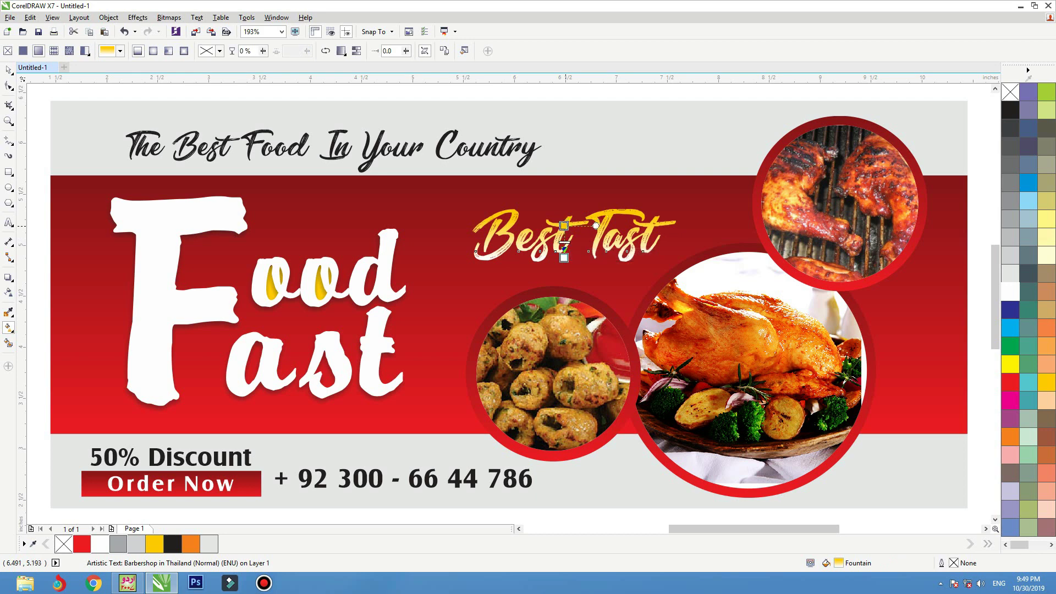
left_click_drag(563, 216, 563, 228)
key("space")
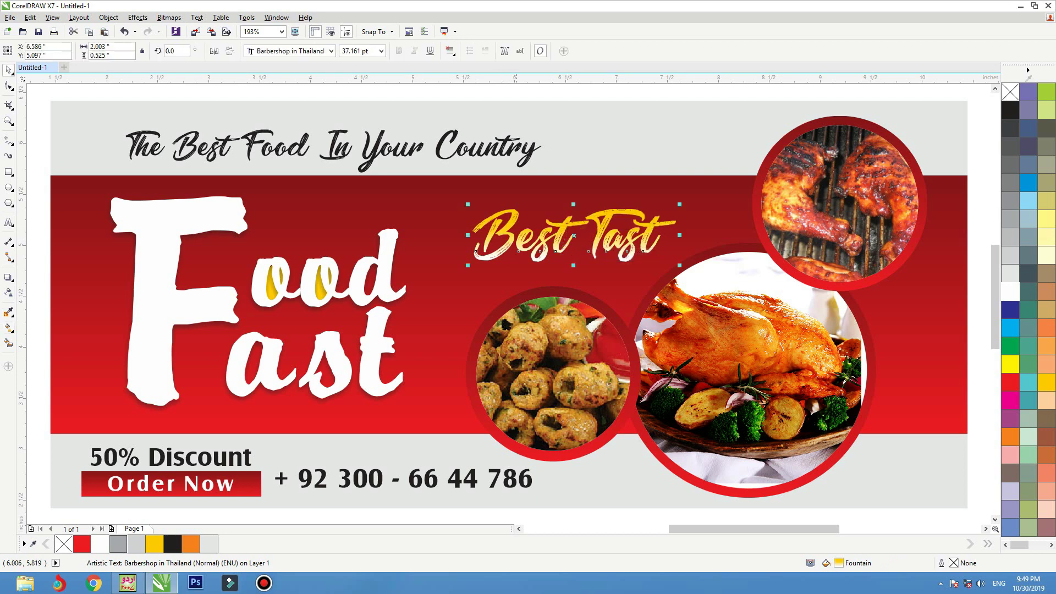
left_click(523, 163)
scroll(700, 128, "down", 3)
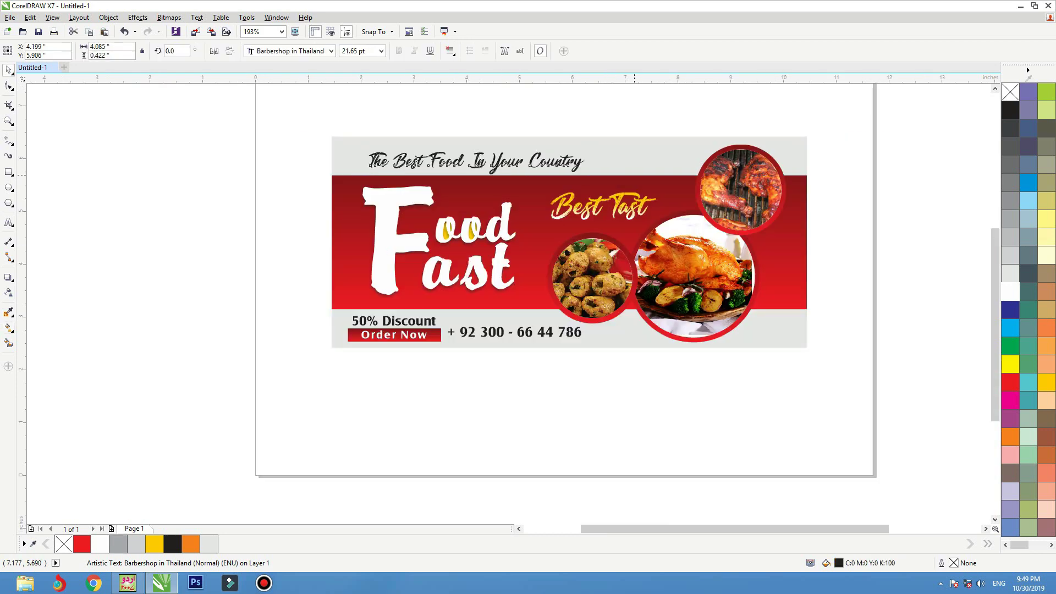
left_click(699, 127)
key("z")
left_click_drag(846, 111, 212, 414)
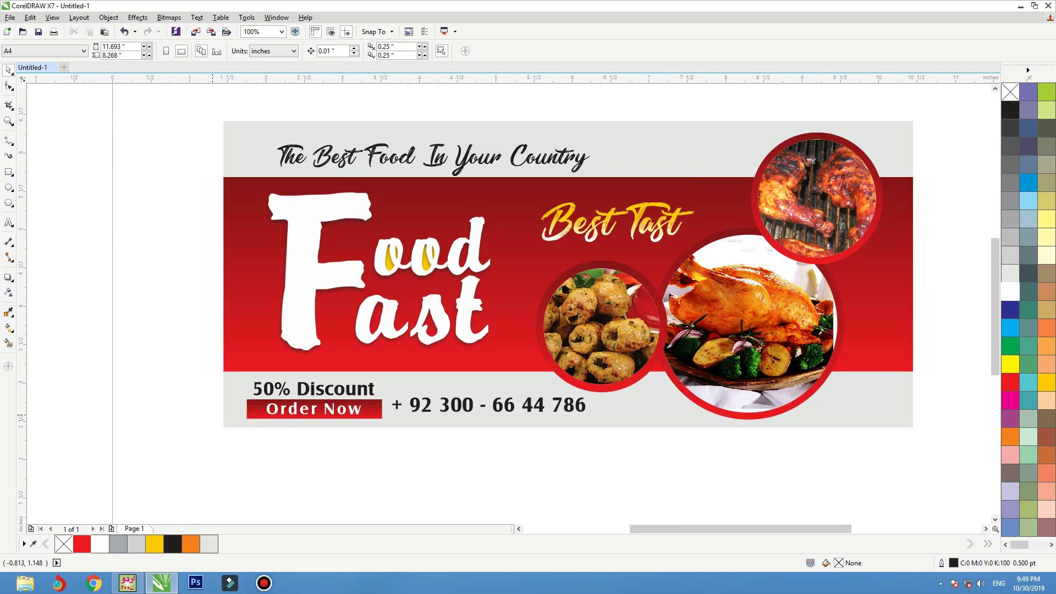